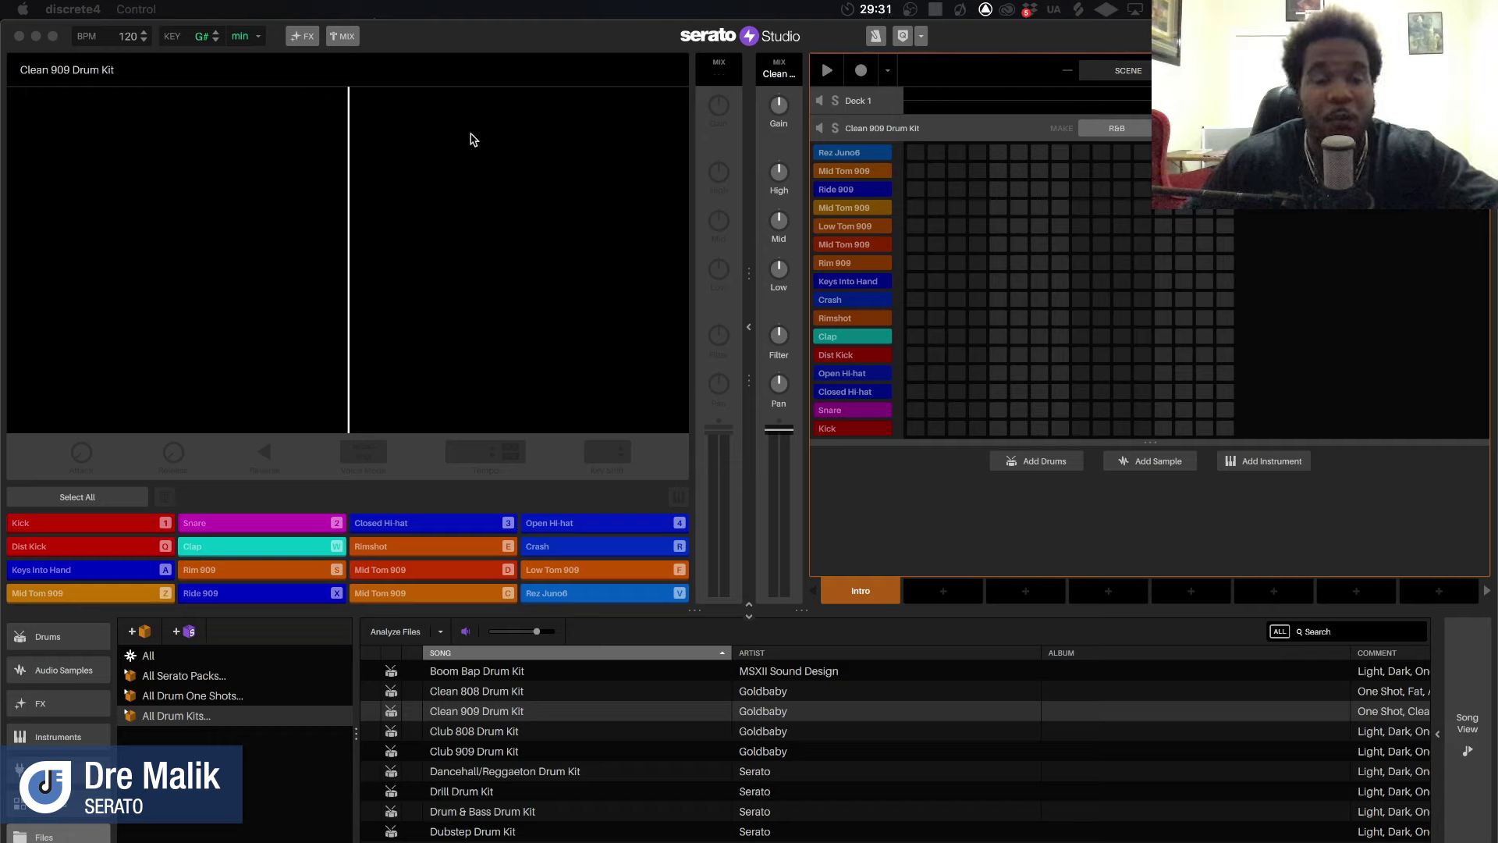
# Play the kick of the Clean 909 Drum Kit and select the kit's deck
pyautogui.click(580, 40)
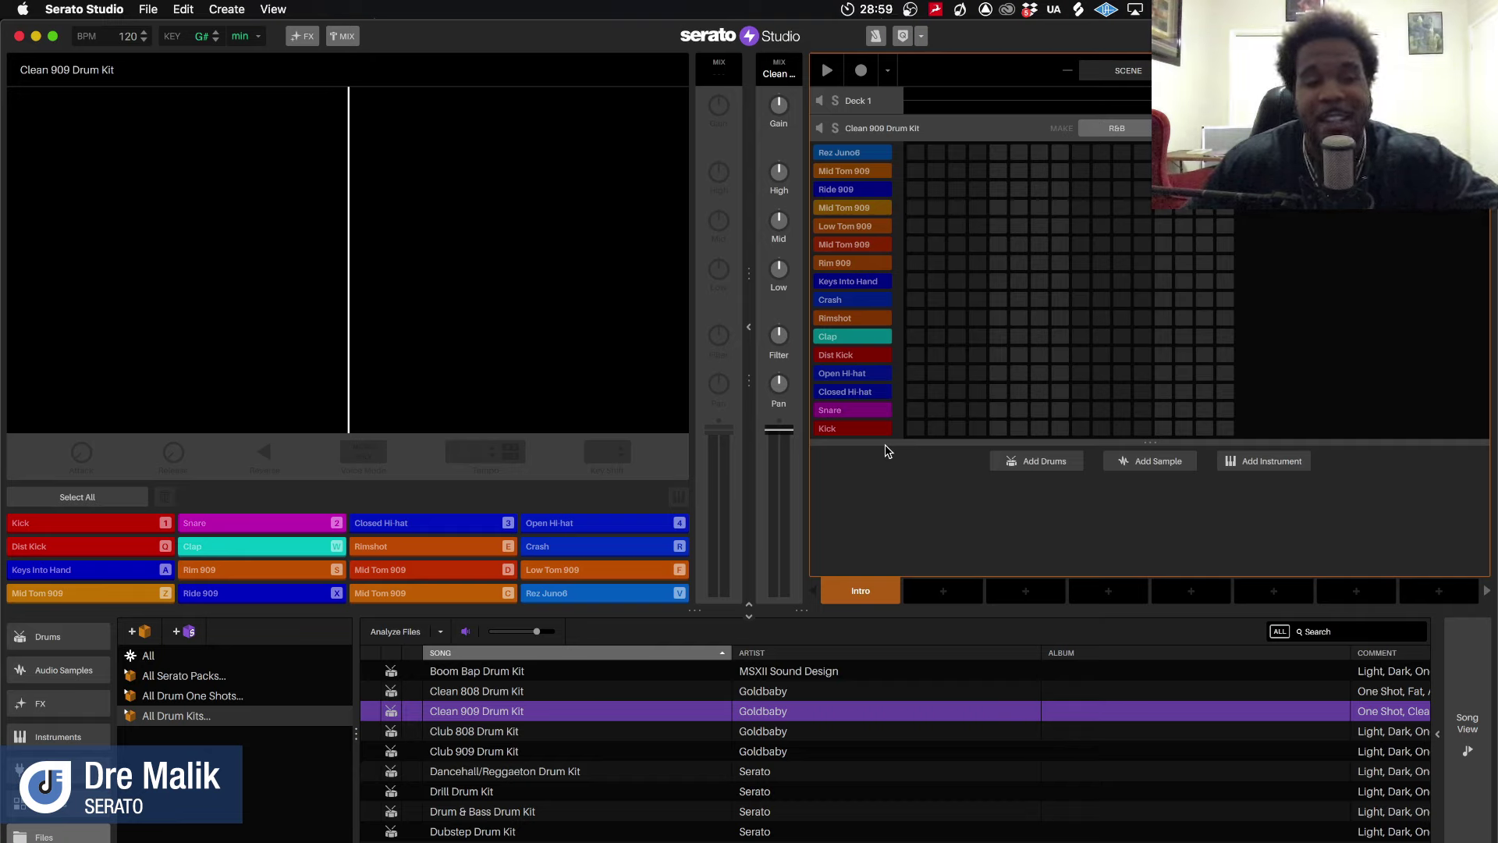
pyautogui.press('1')
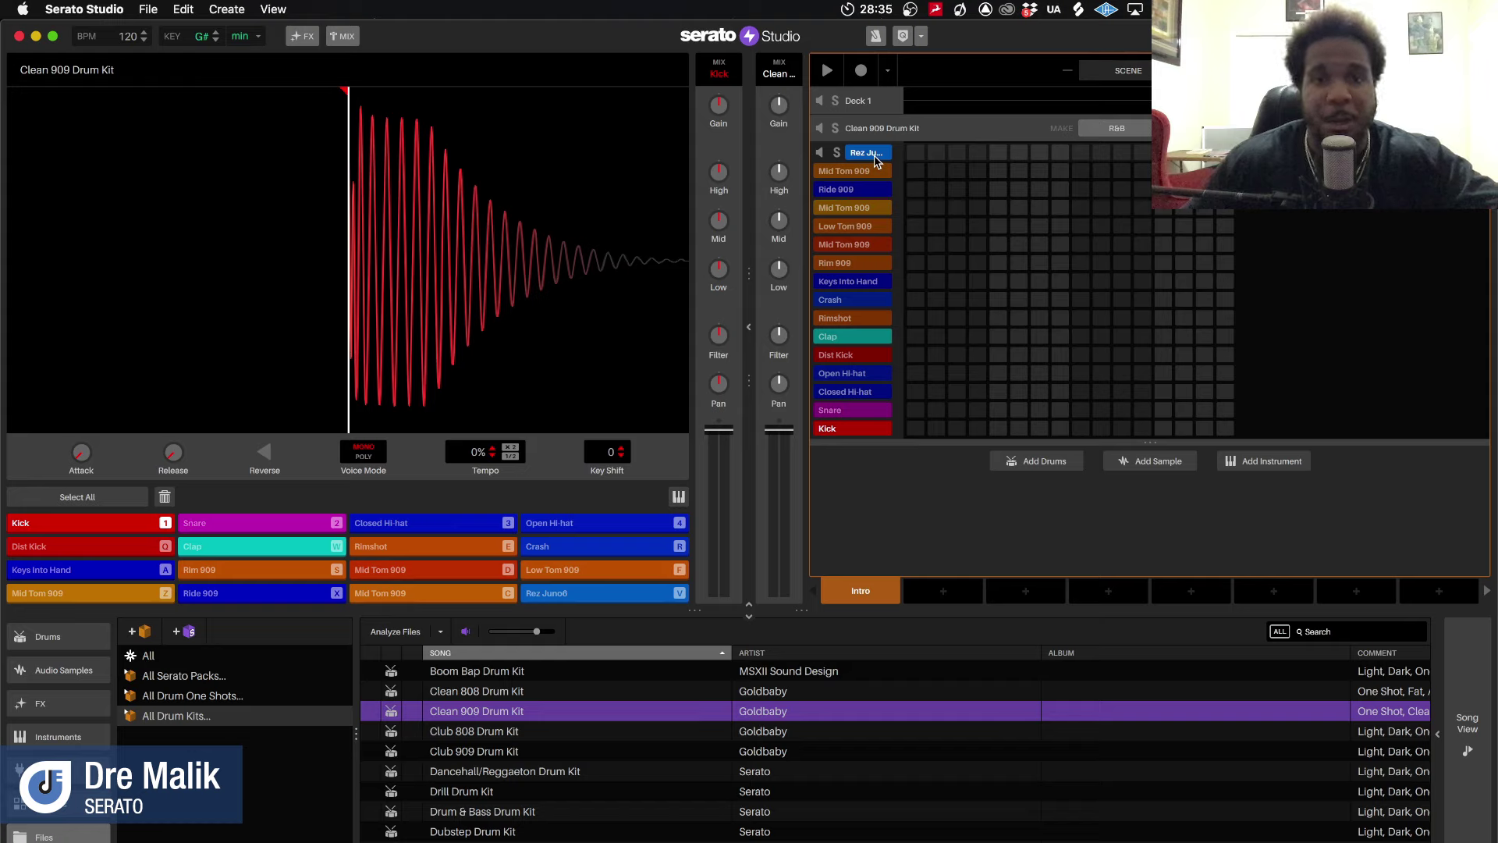
pyautogui.click(923, 139)
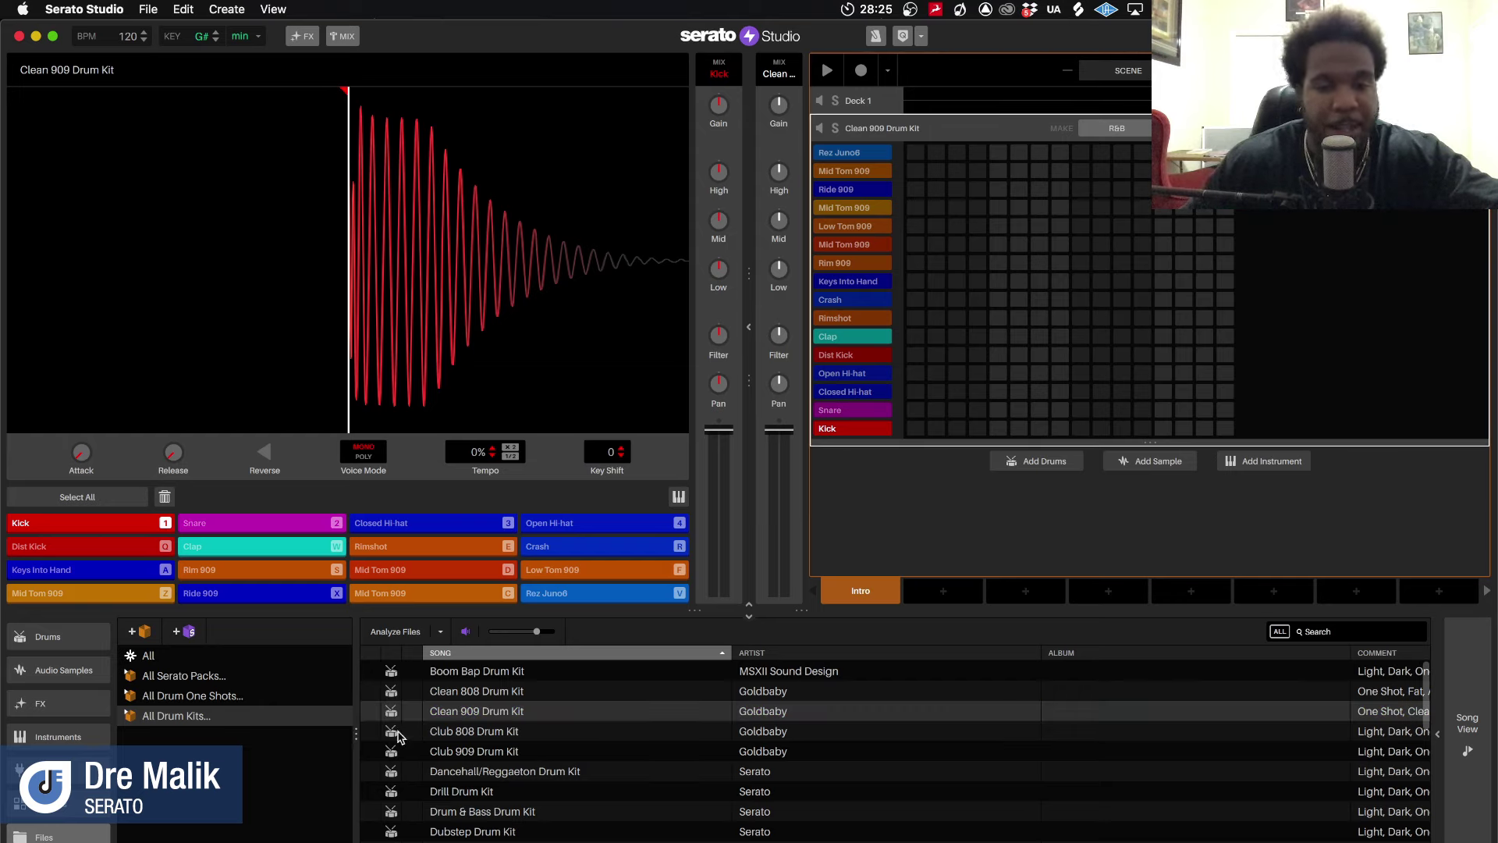
# Browse the drum kits and load the Club 808 Drum Kit in place of the Clean 909 Drum Kit
pyautogui.scroll(-2, 461, 748)
pyautogui.click(165, 716)
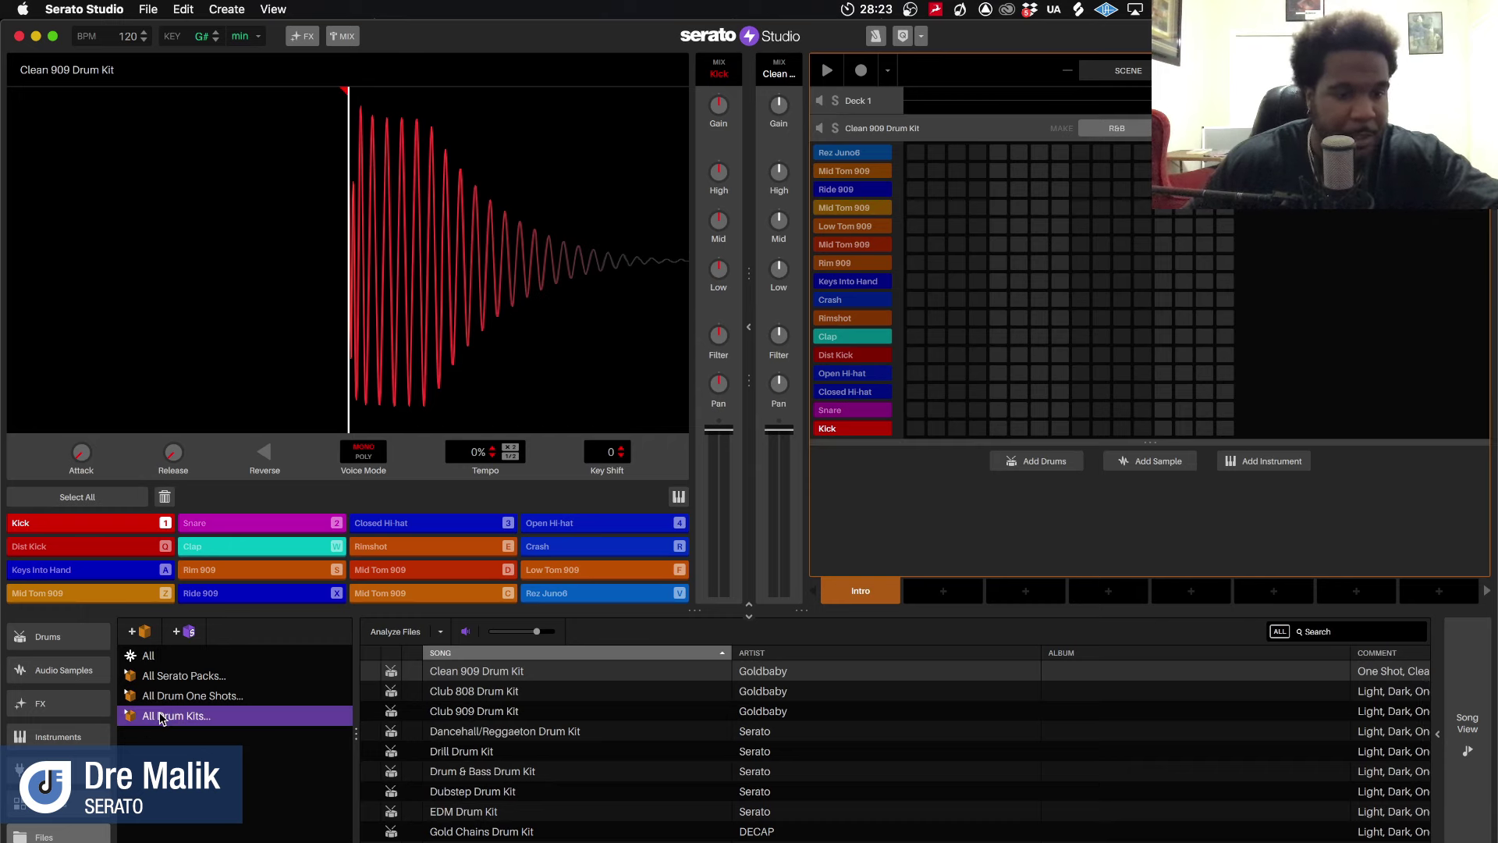
pyautogui.click(166, 697)
pyautogui.click(164, 682)
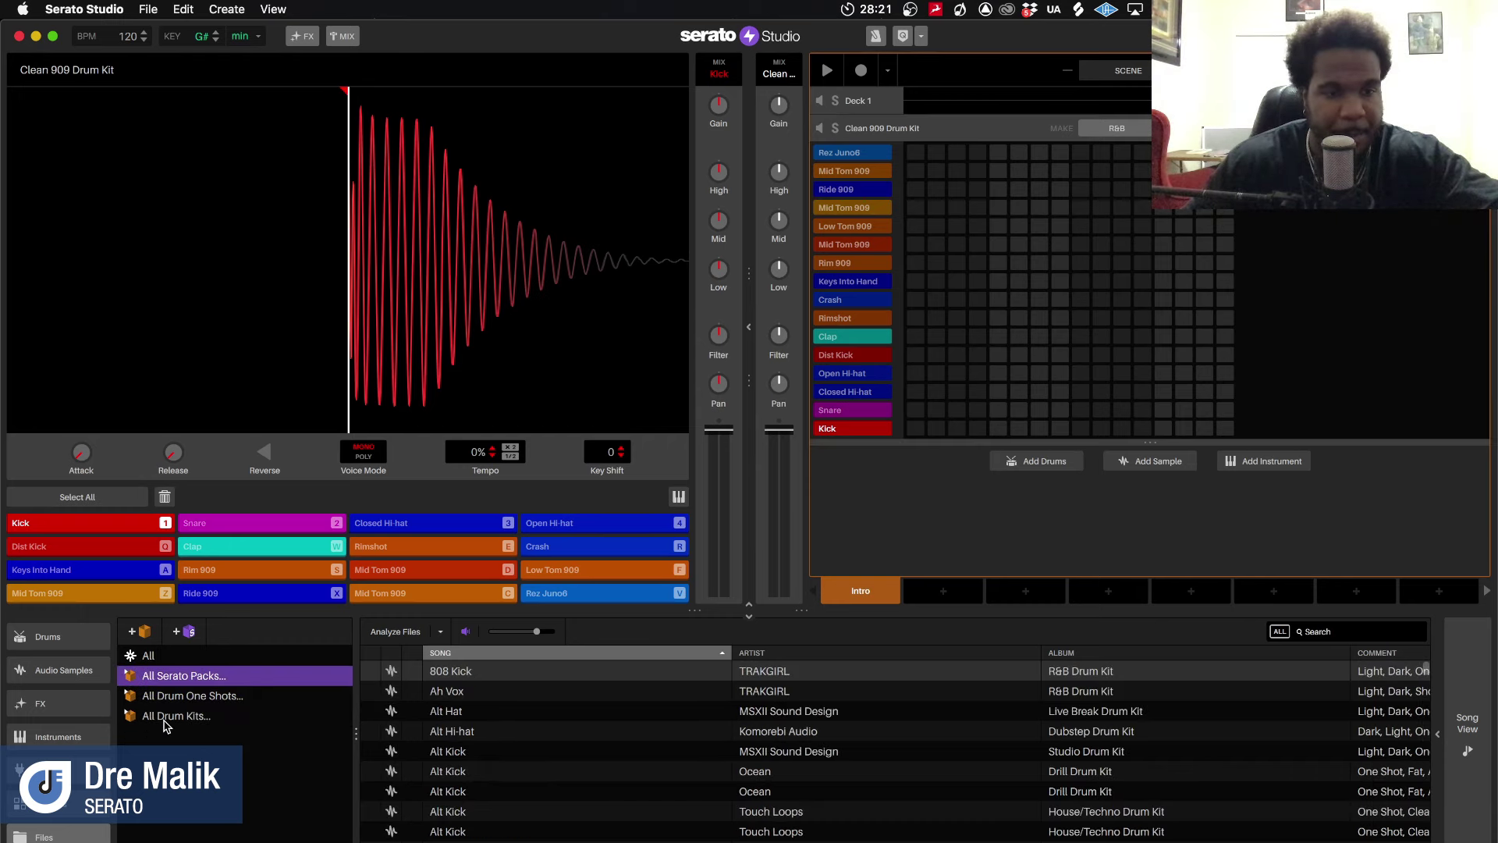
pyautogui.click(165, 716)
pyautogui.scroll(-8, 500, 800)
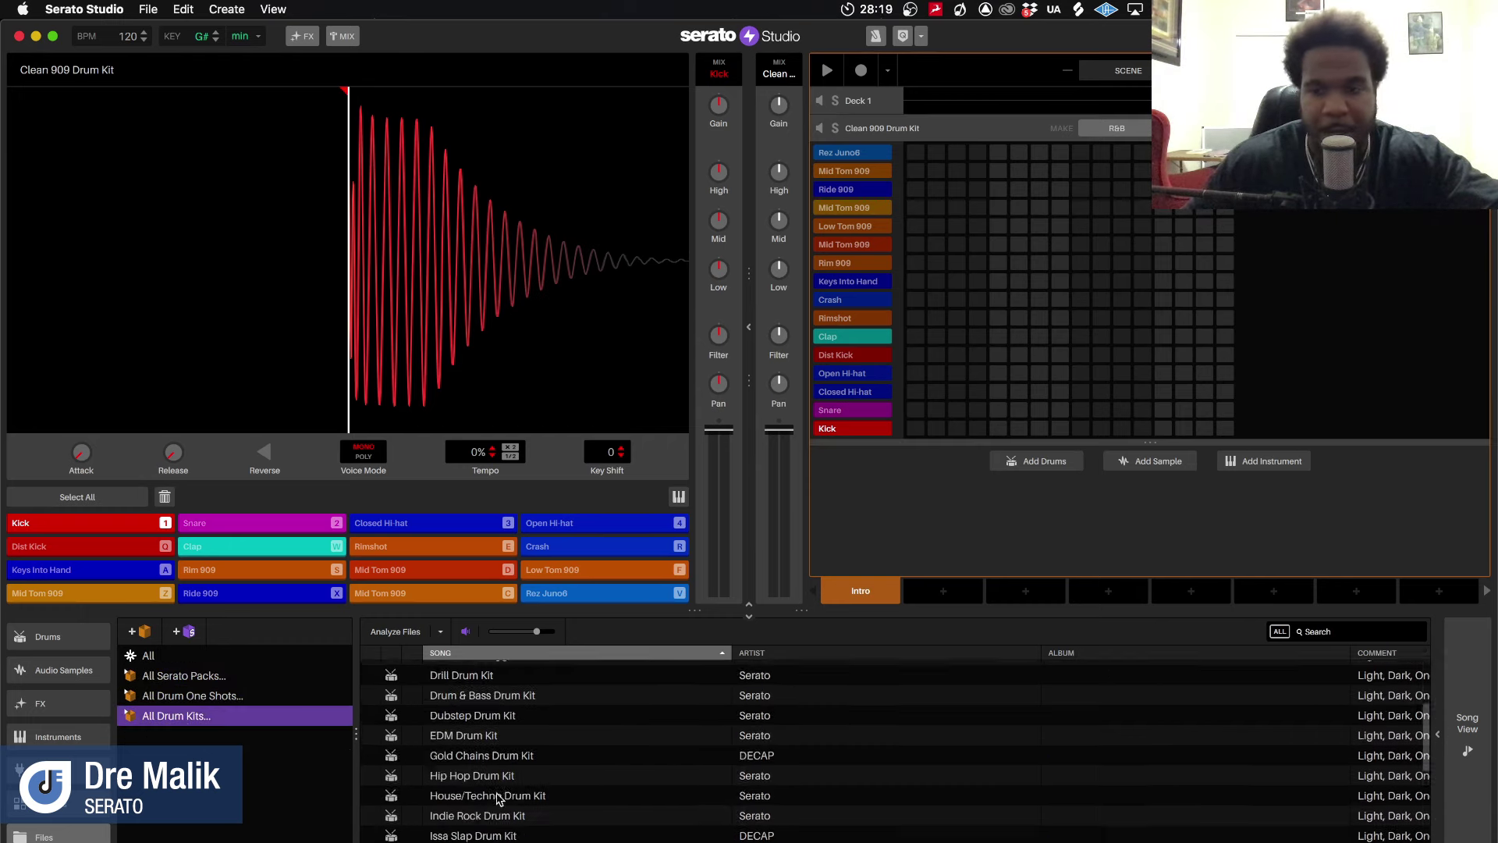
pyautogui.scroll(8, 499, 800)
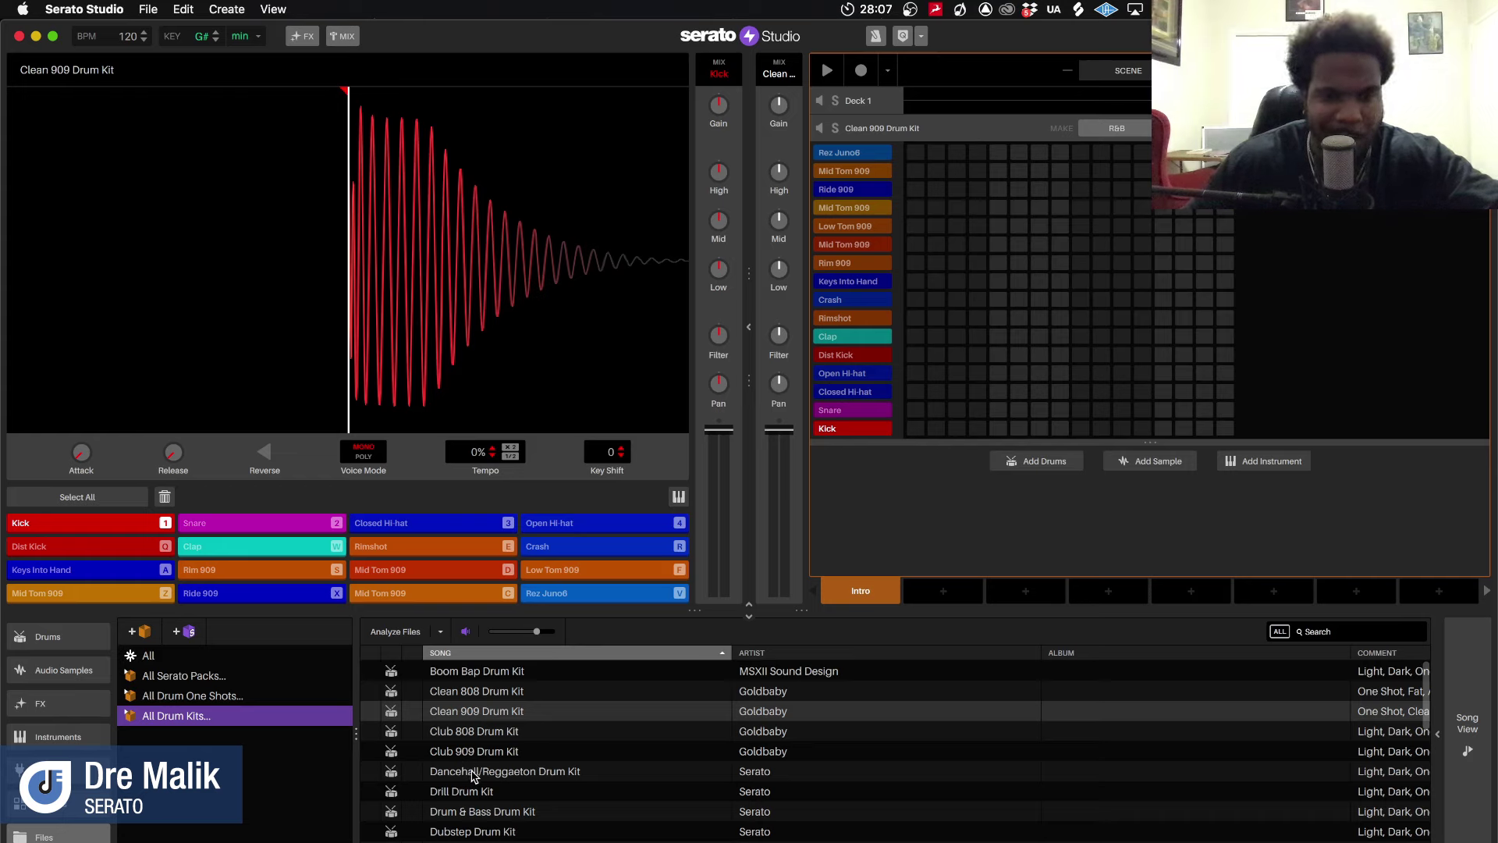
pyautogui.moveTo(470, 737); pyautogui.dragTo(951, 336)
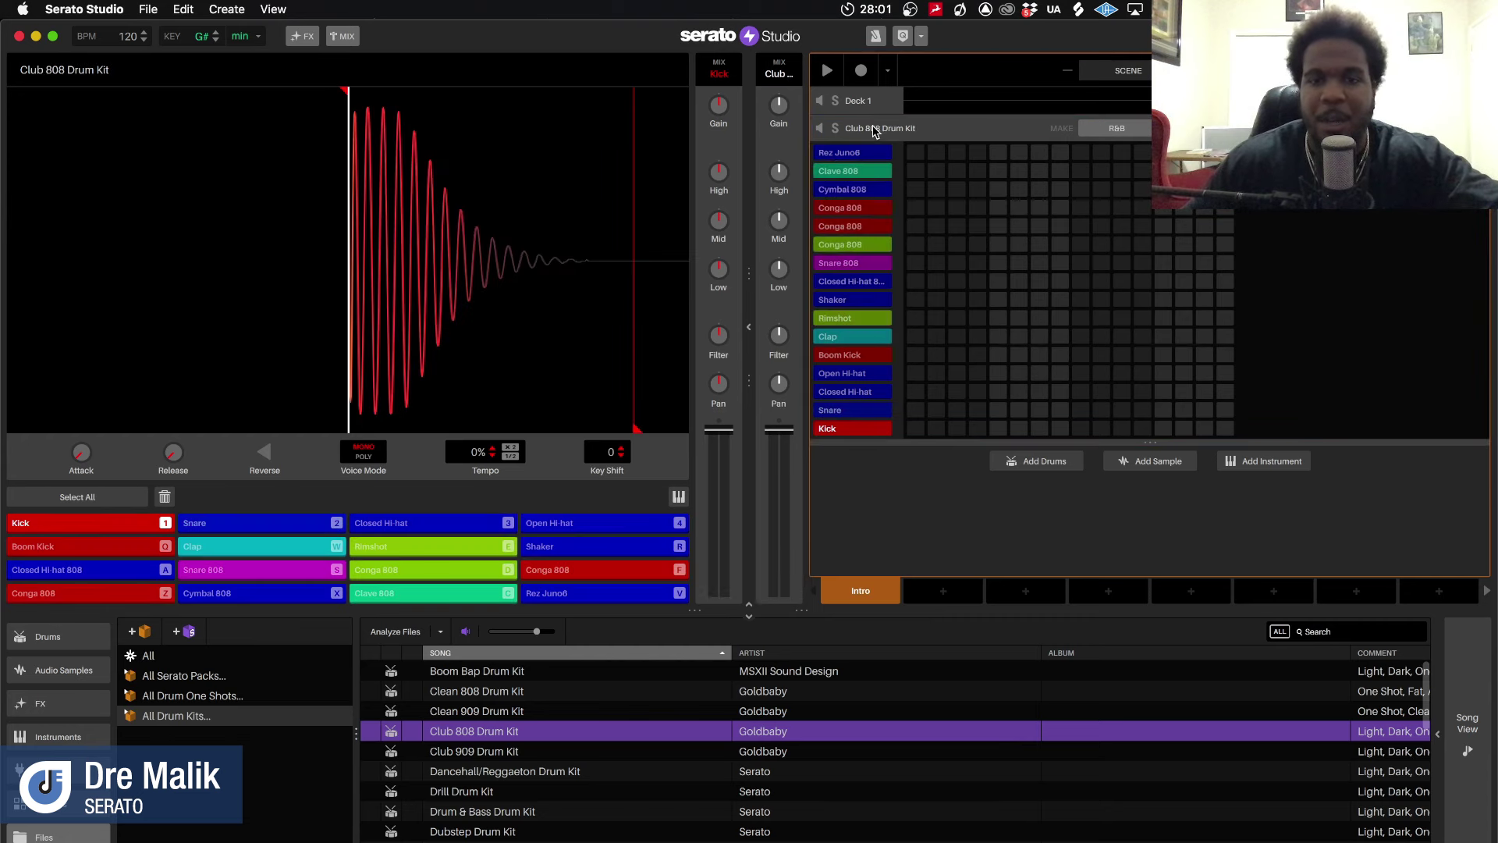
# Audition the Club 808 Drum Kit's sounds one after another, from the Kick up to the Rez Juno6
pyautogui.click(875, 434)
pyautogui.click(873, 409)
pyautogui.click(873, 391)
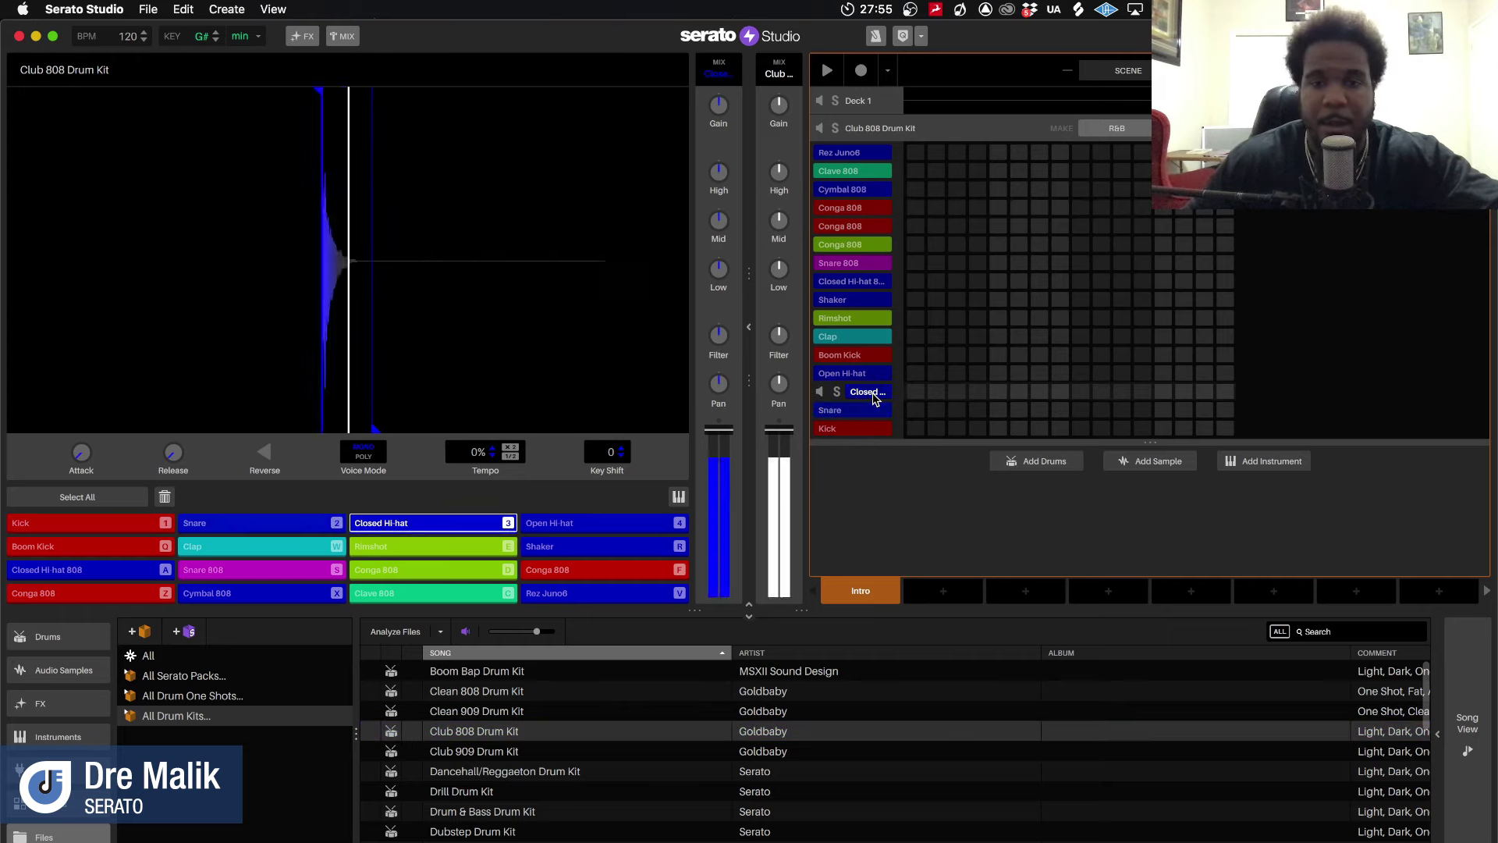
pyautogui.click(872, 373)
pyautogui.click(874, 356)
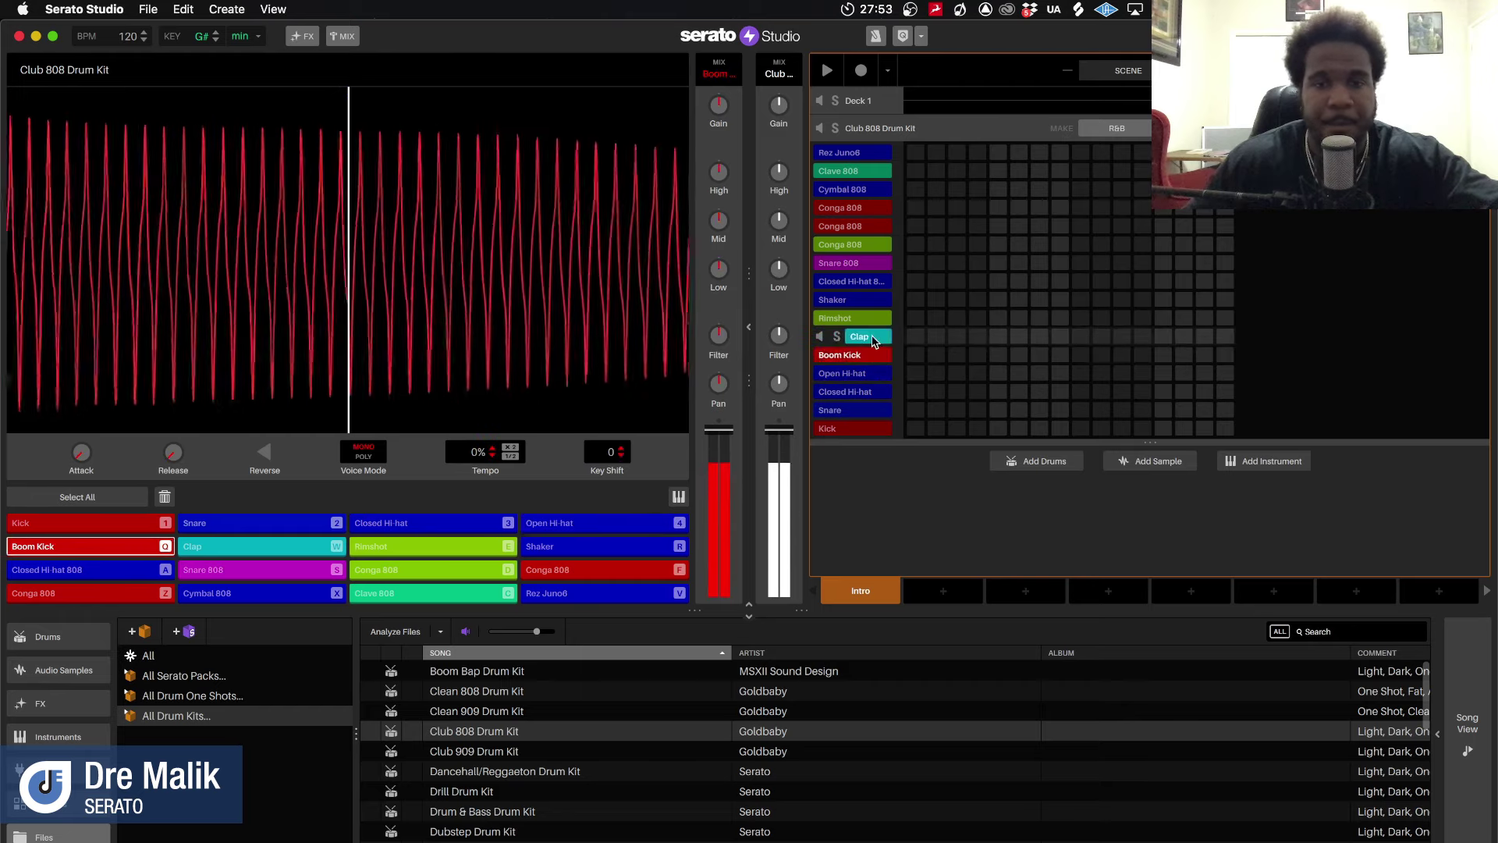
pyautogui.click(872, 336)
pyautogui.click(872, 320)
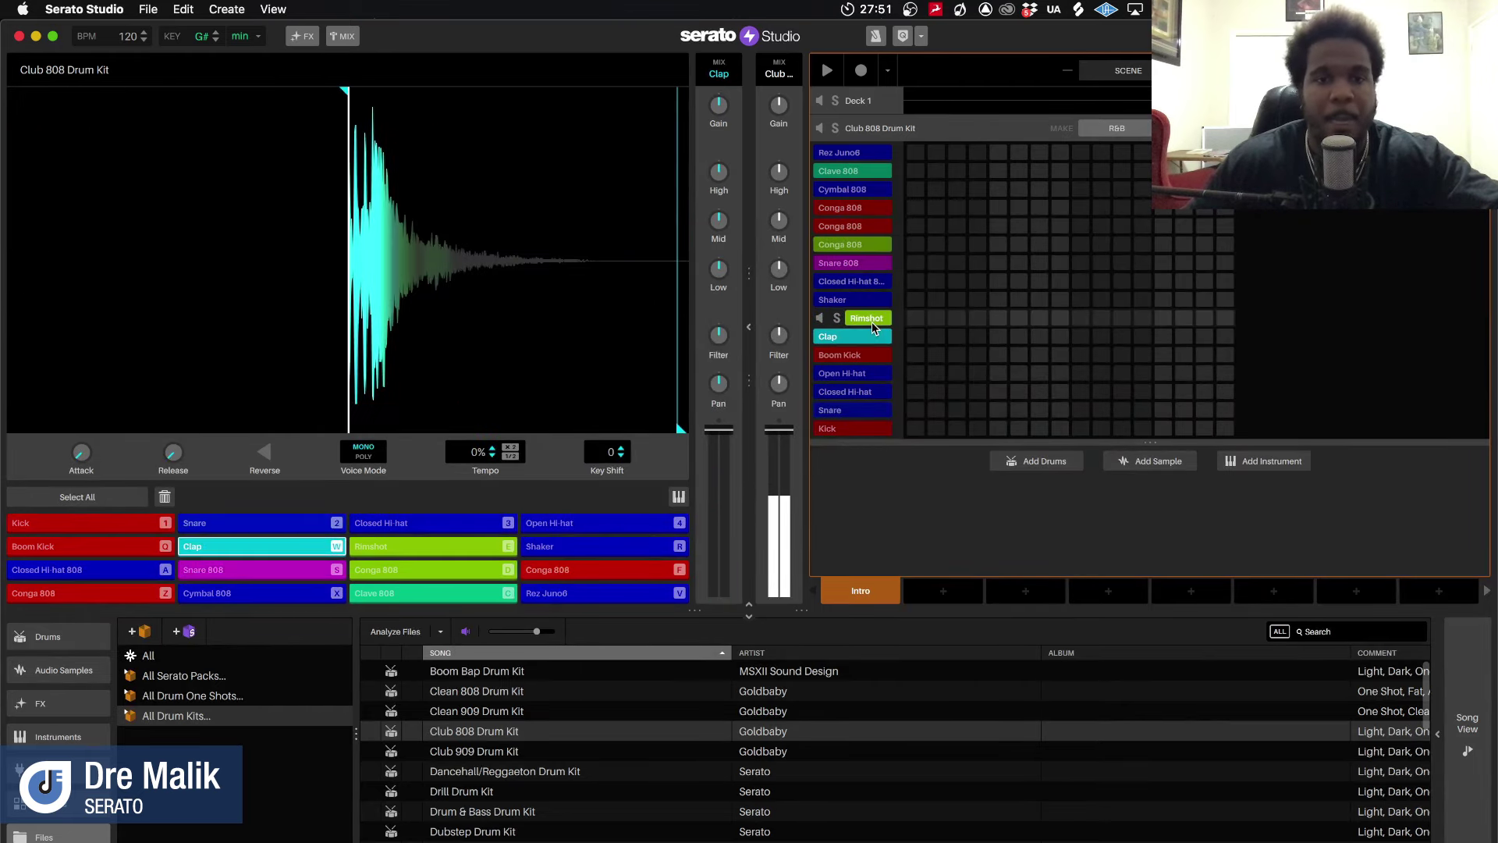
pyautogui.click(870, 305)
pyautogui.click(870, 284)
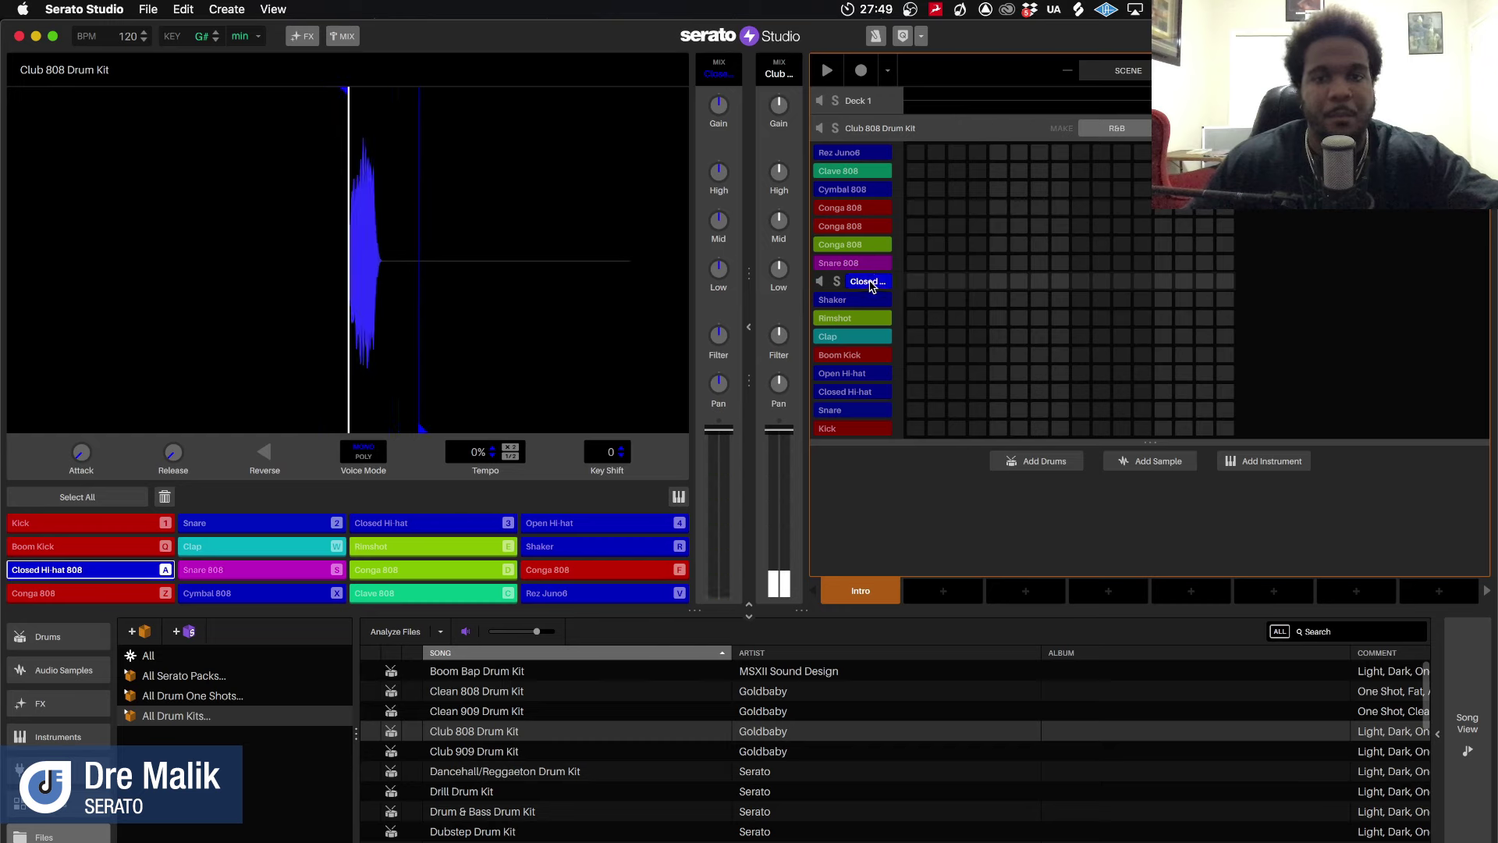
pyautogui.click(870, 265)
pyautogui.click(869, 245)
pyautogui.click(869, 226)
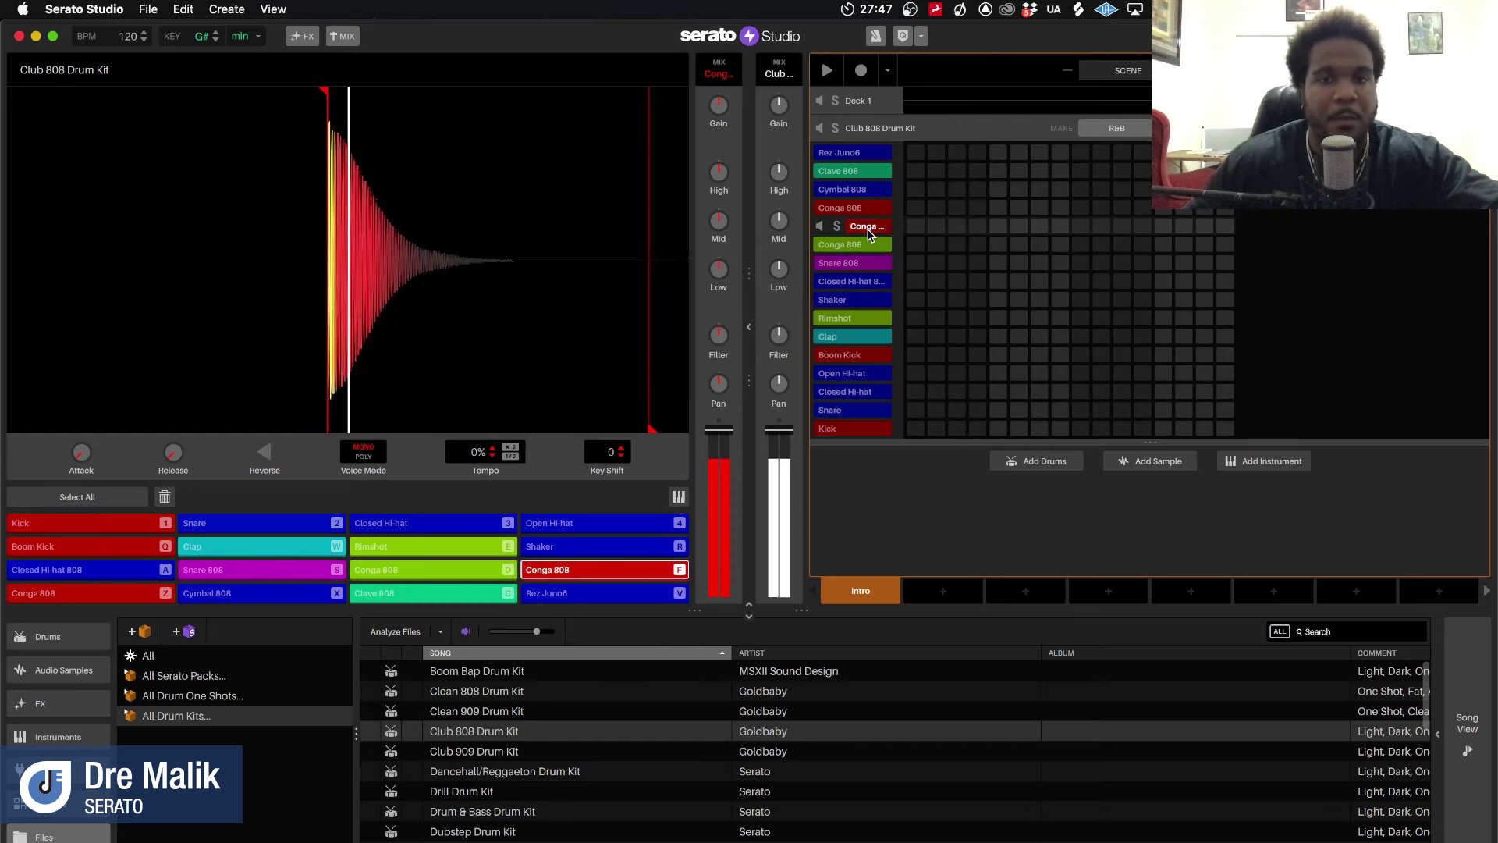
pyautogui.click(868, 208)
pyautogui.click(867, 189)
pyautogui.click(867, 170)
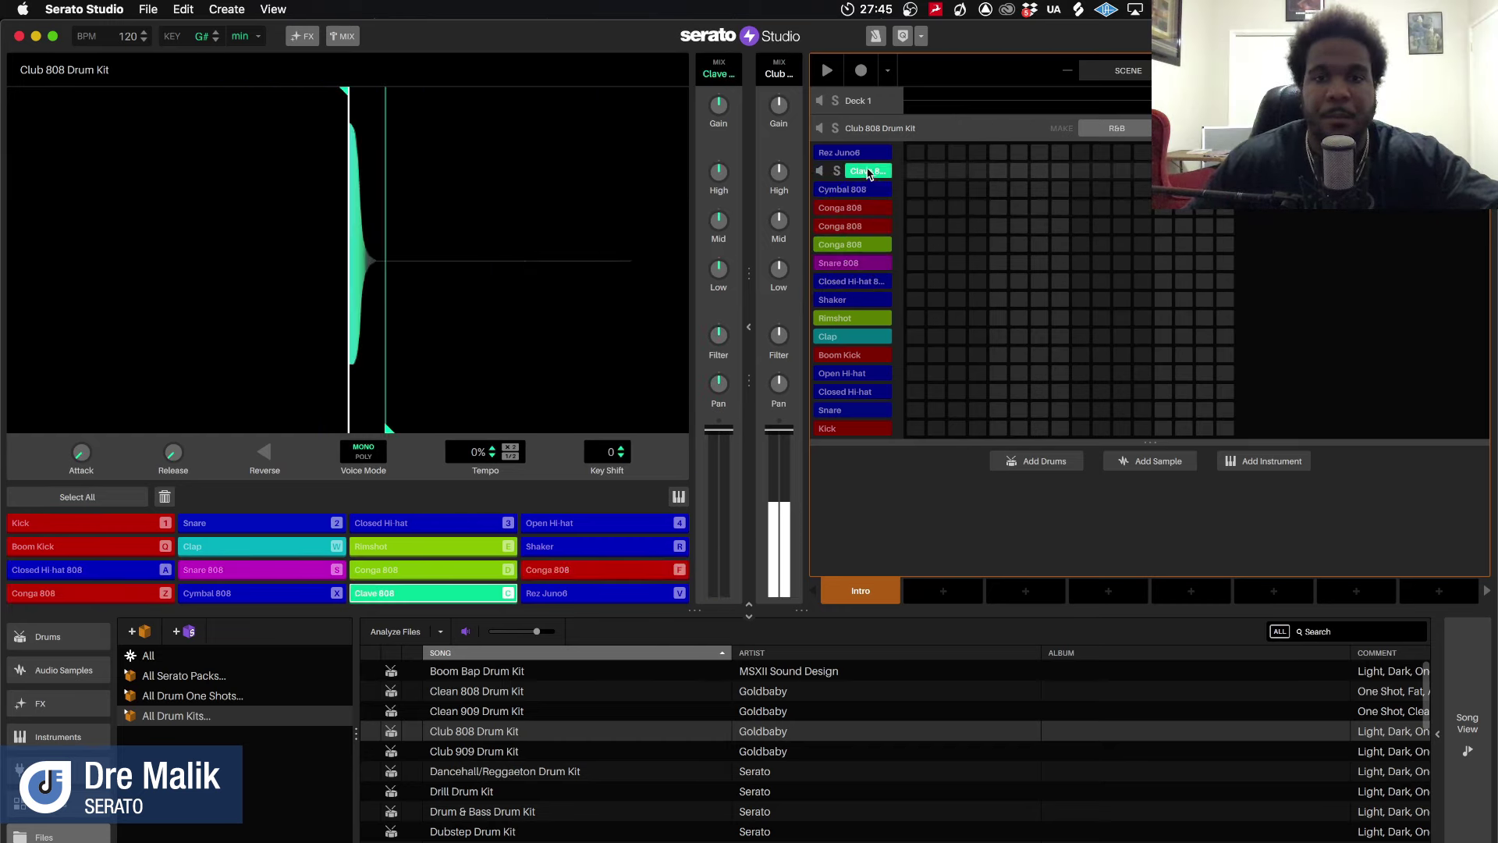
pyautogui.click(867, 153)
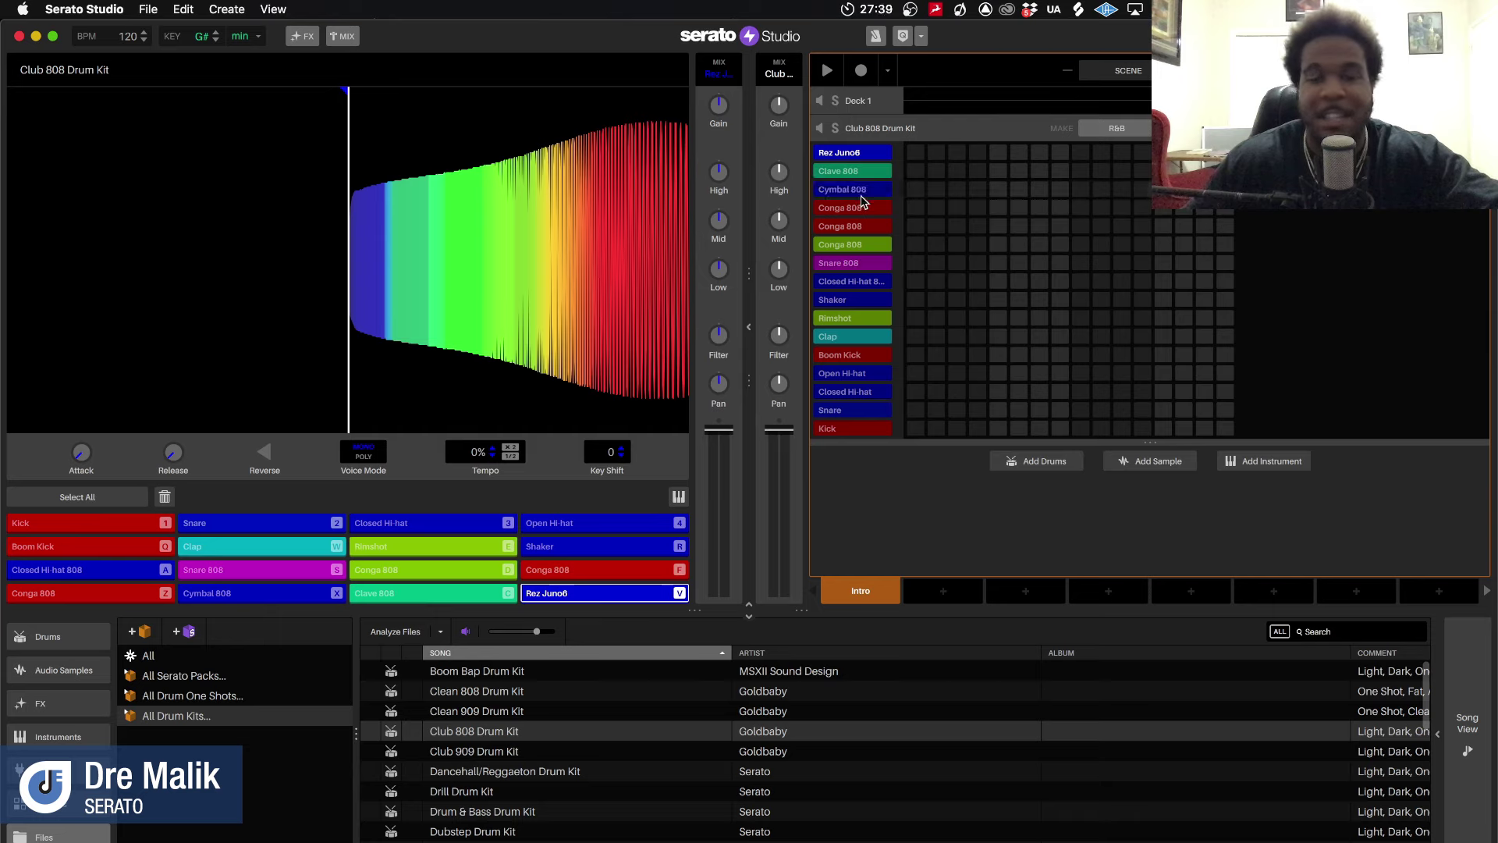
pyautogui.moveTo(865, 209)
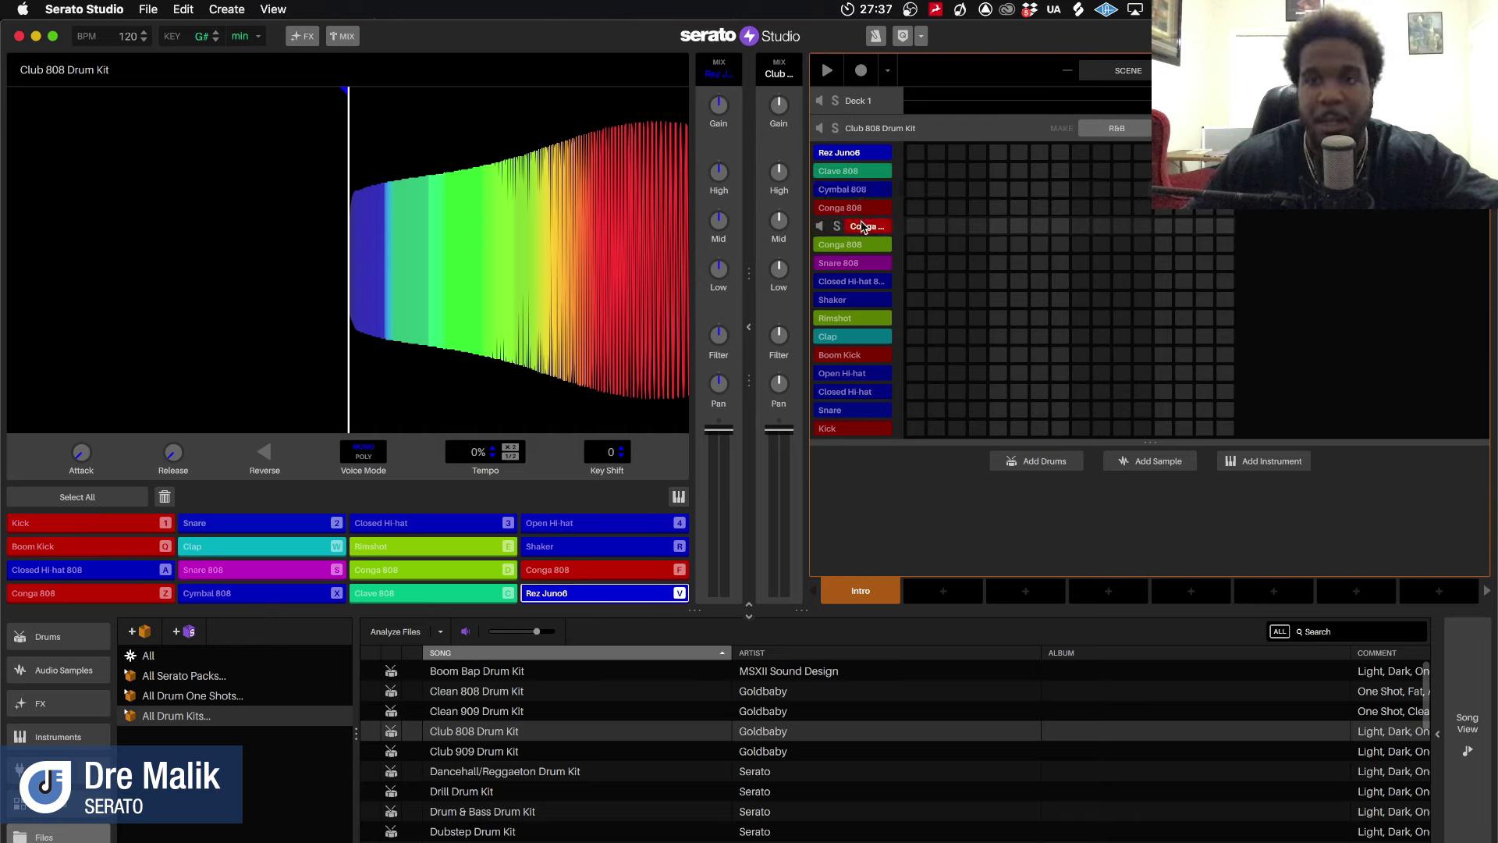
# Review the beat-making styles offered for the Club 808 Drum Kit deck
pyautogui.click(981, 132)
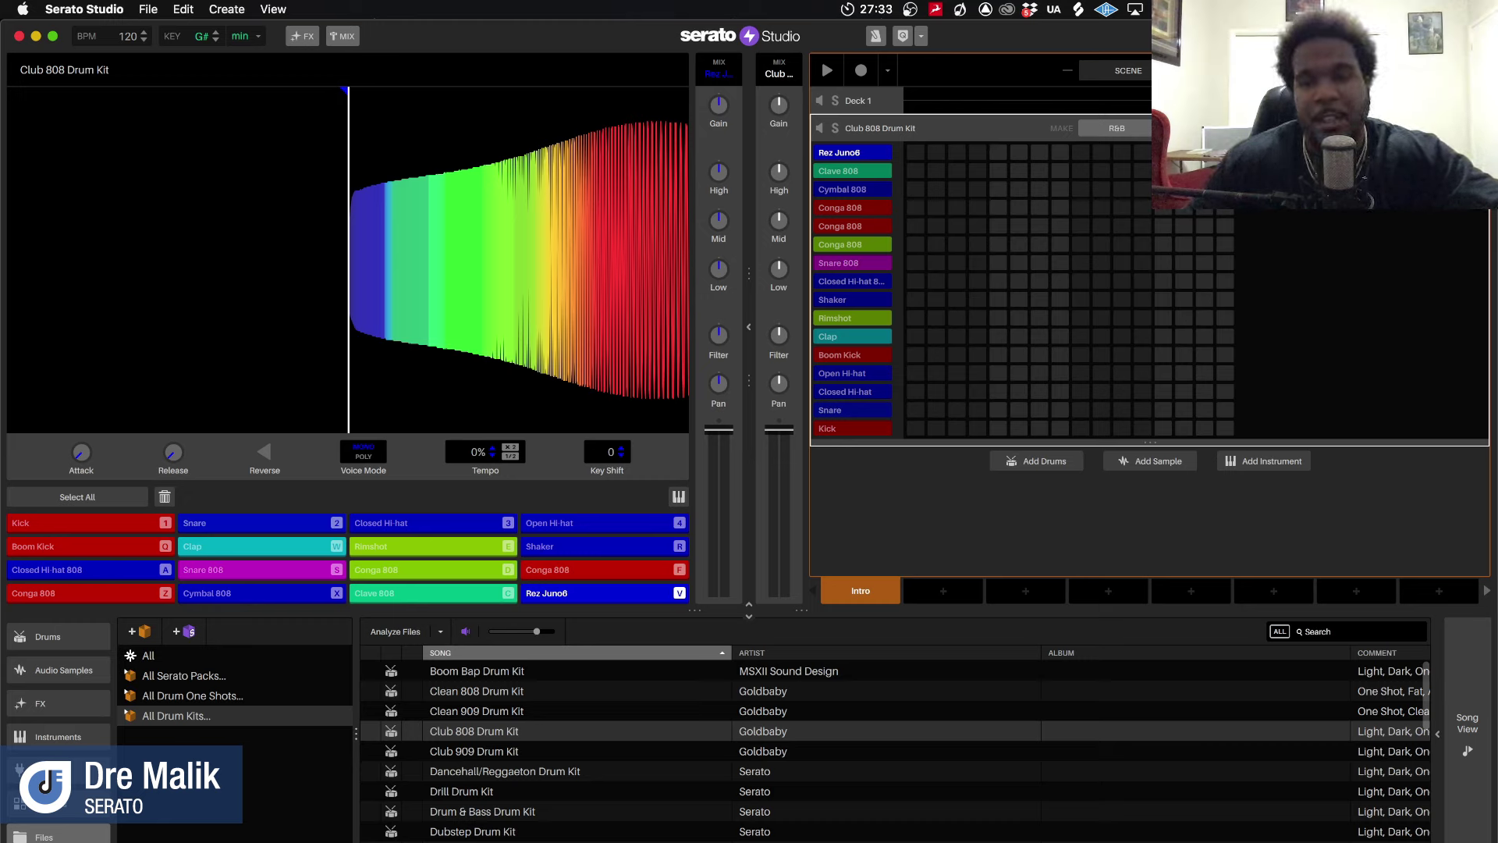
pyautogui.click(1117, 128)
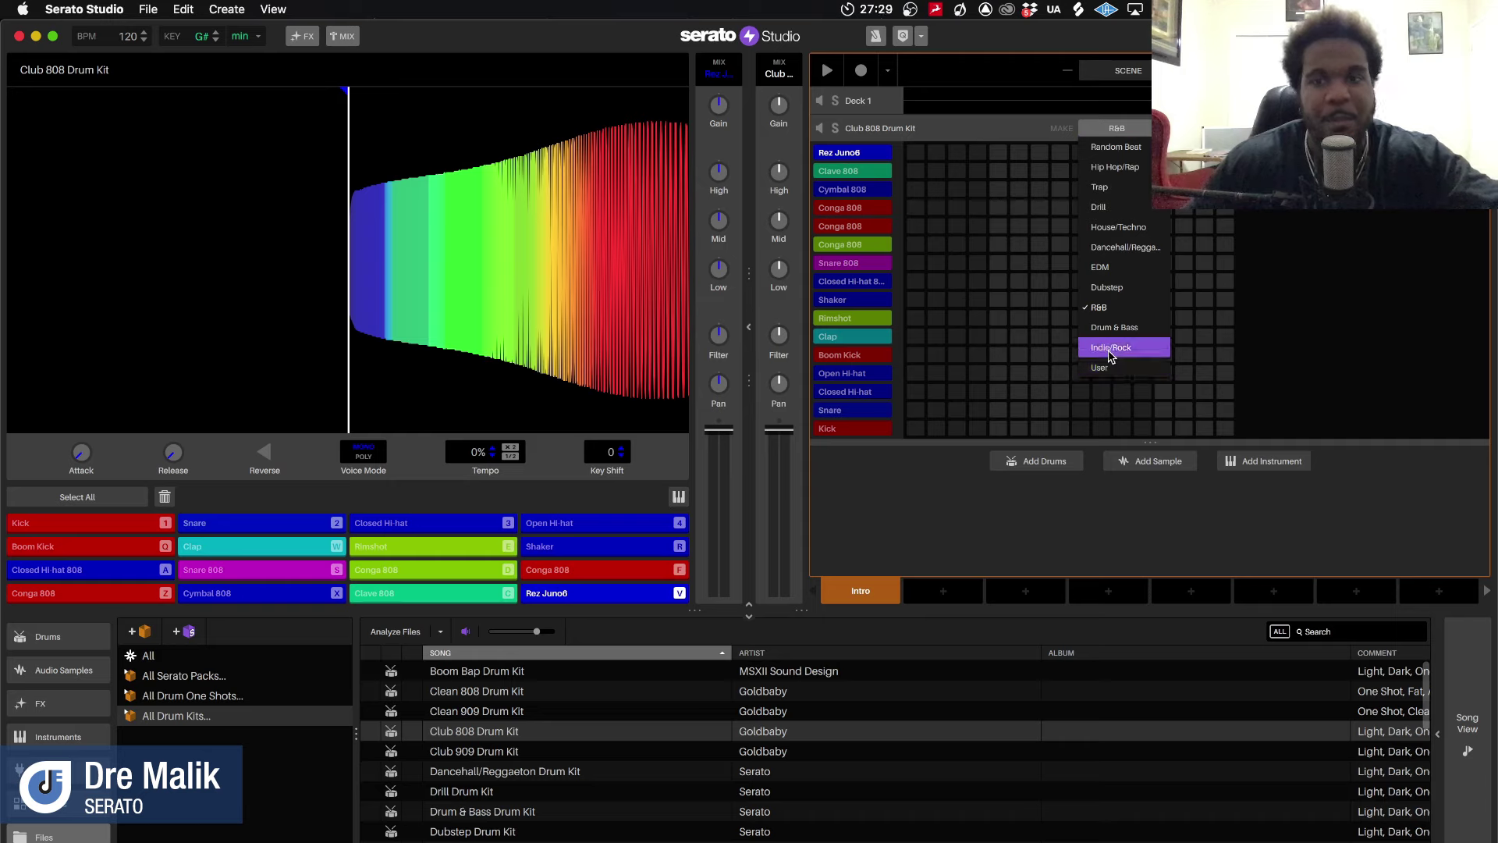
pyautogui.click(1116, 128)
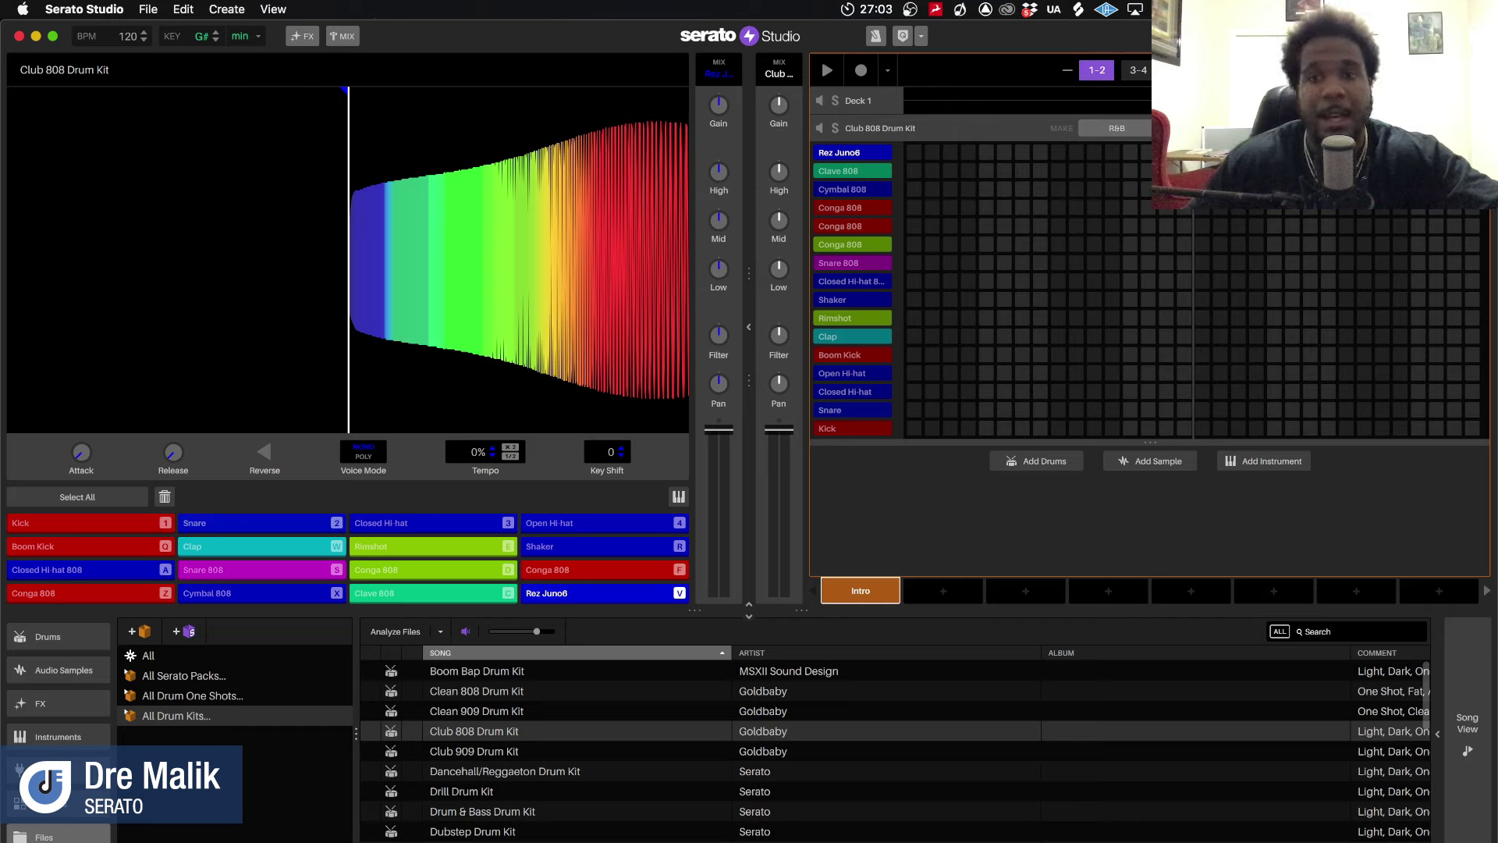
# Move the Club 808 Drum Kit deck above Deck 1 in the scene
pyautogui.click(980, 131)
pyautogui.moveTo(1040, 128); pyautogui.dragTo(967, 198)
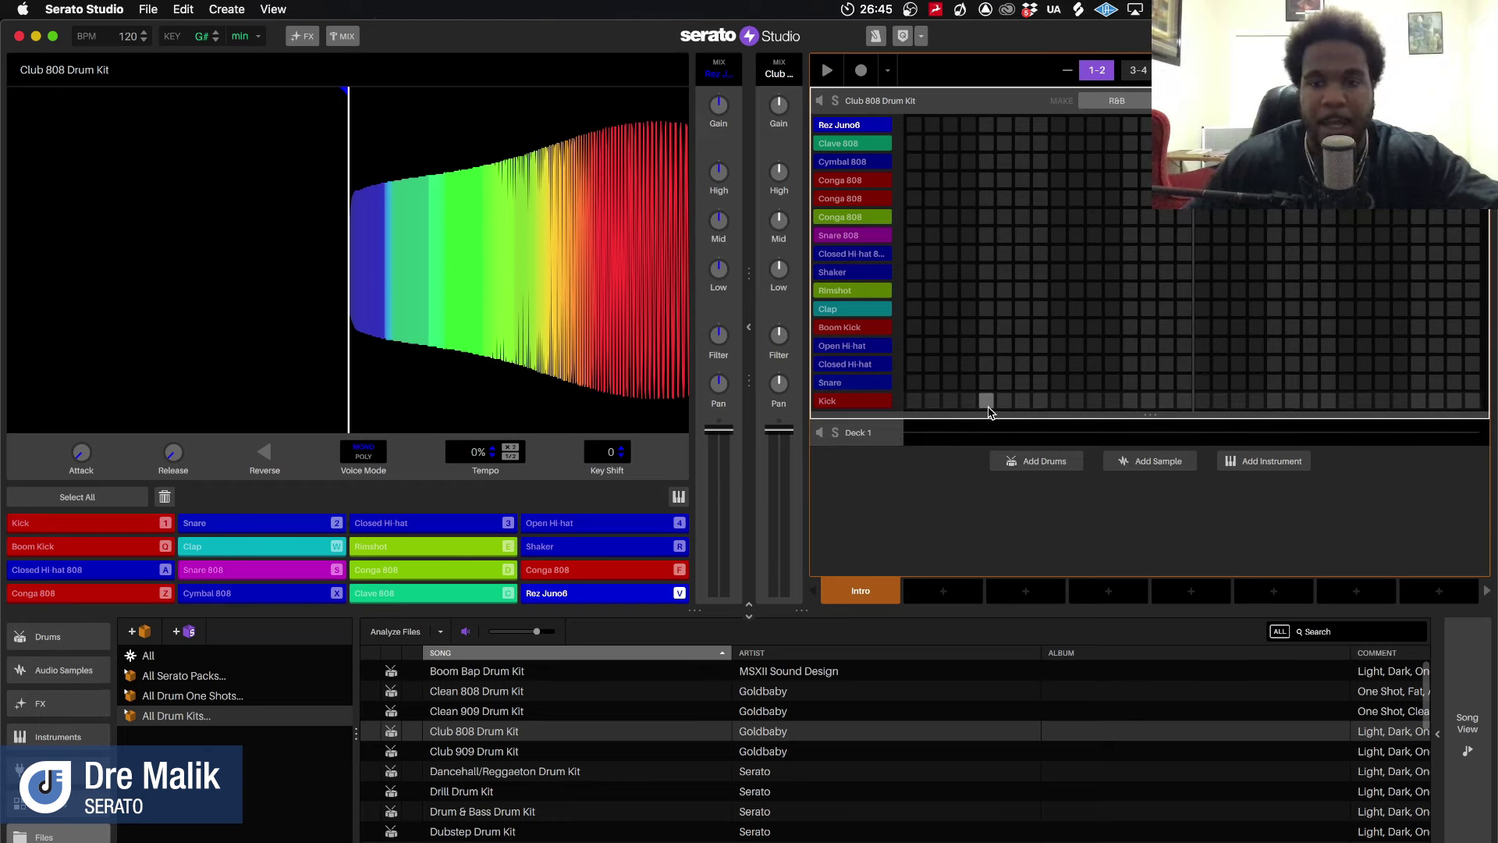
# Look through the songs in the Serato DJ Library
pyautogui.click(45, 638)
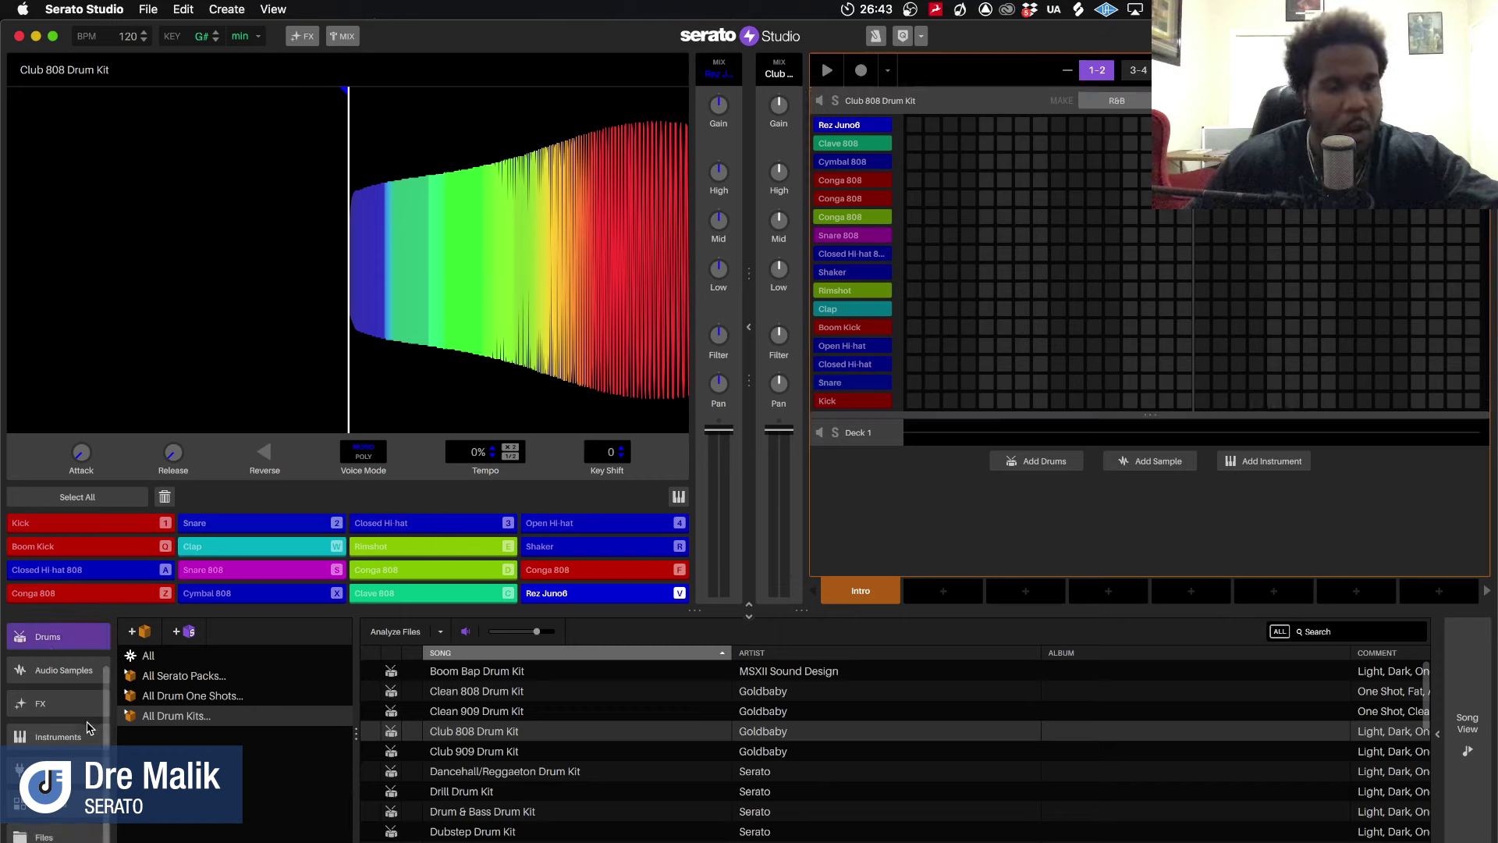
pyautogui.scroll(2, 86, 671)
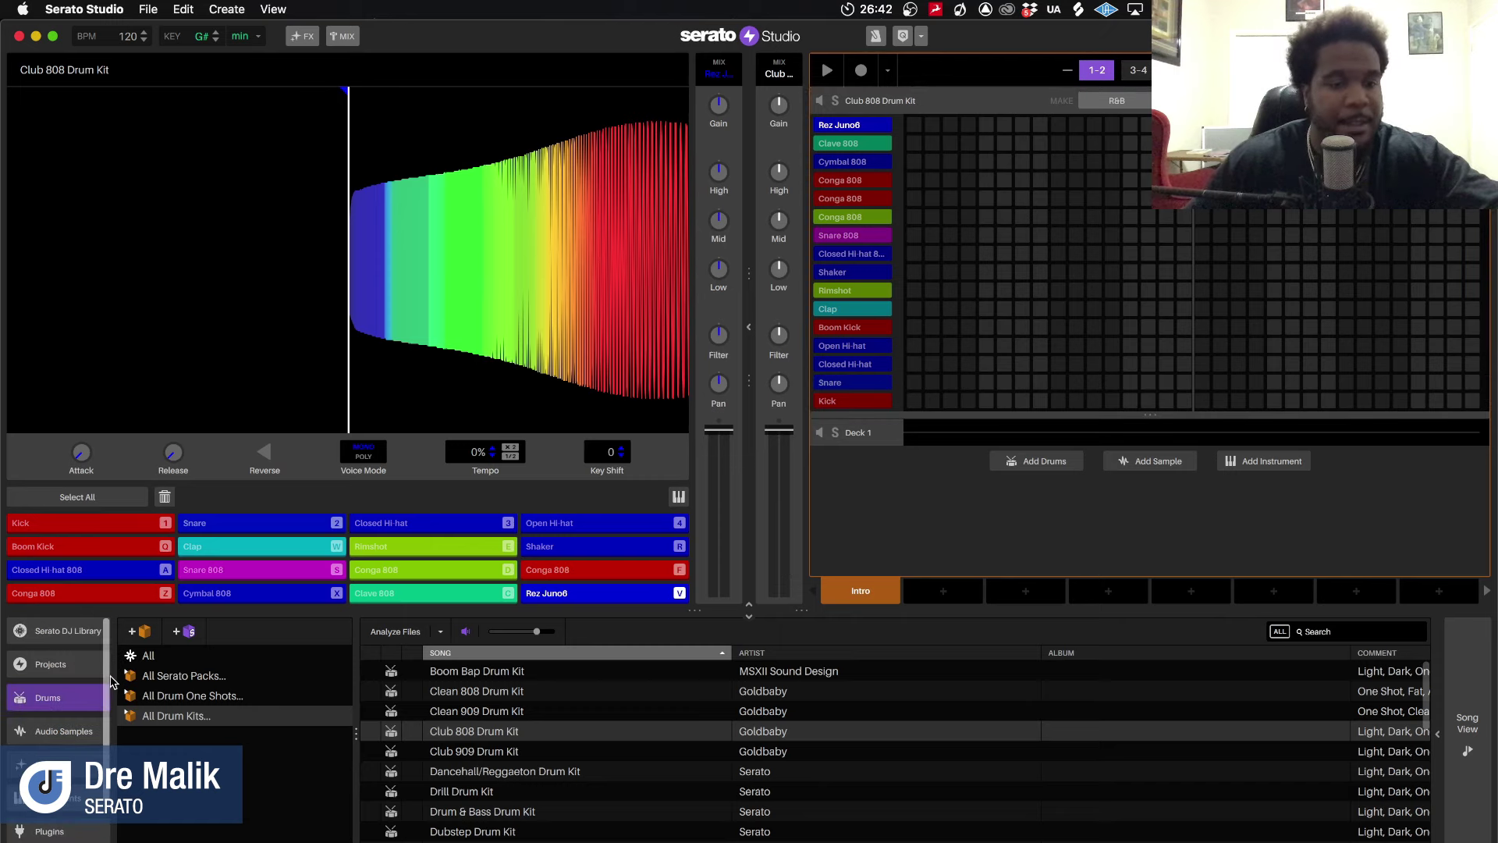
pyautogui.click(78, 633)
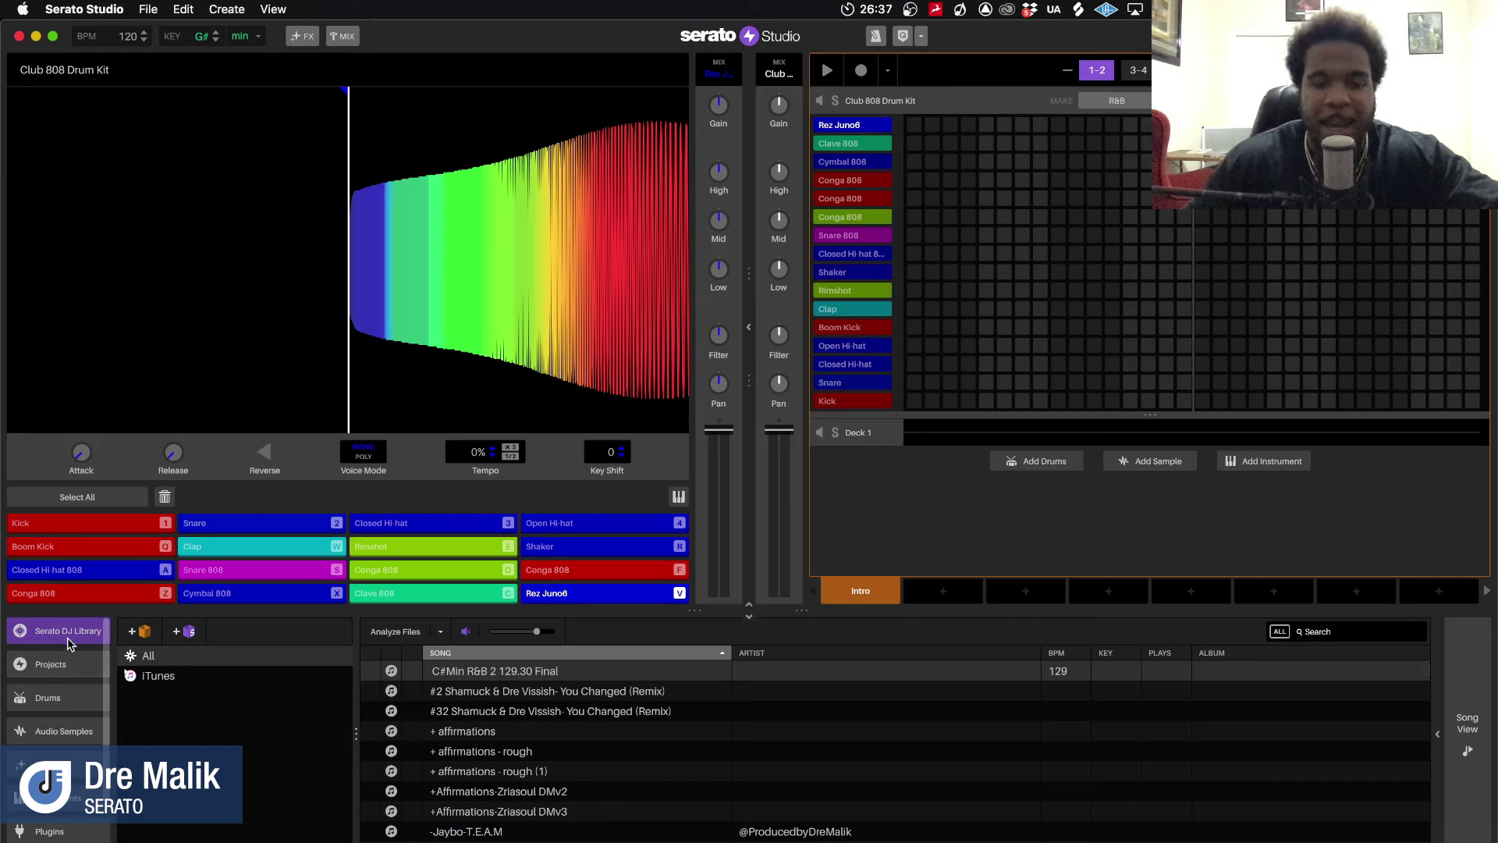
pyautogui.scroll(-10, 550, 763)
pyautogui.scroll(10, 551, 764)
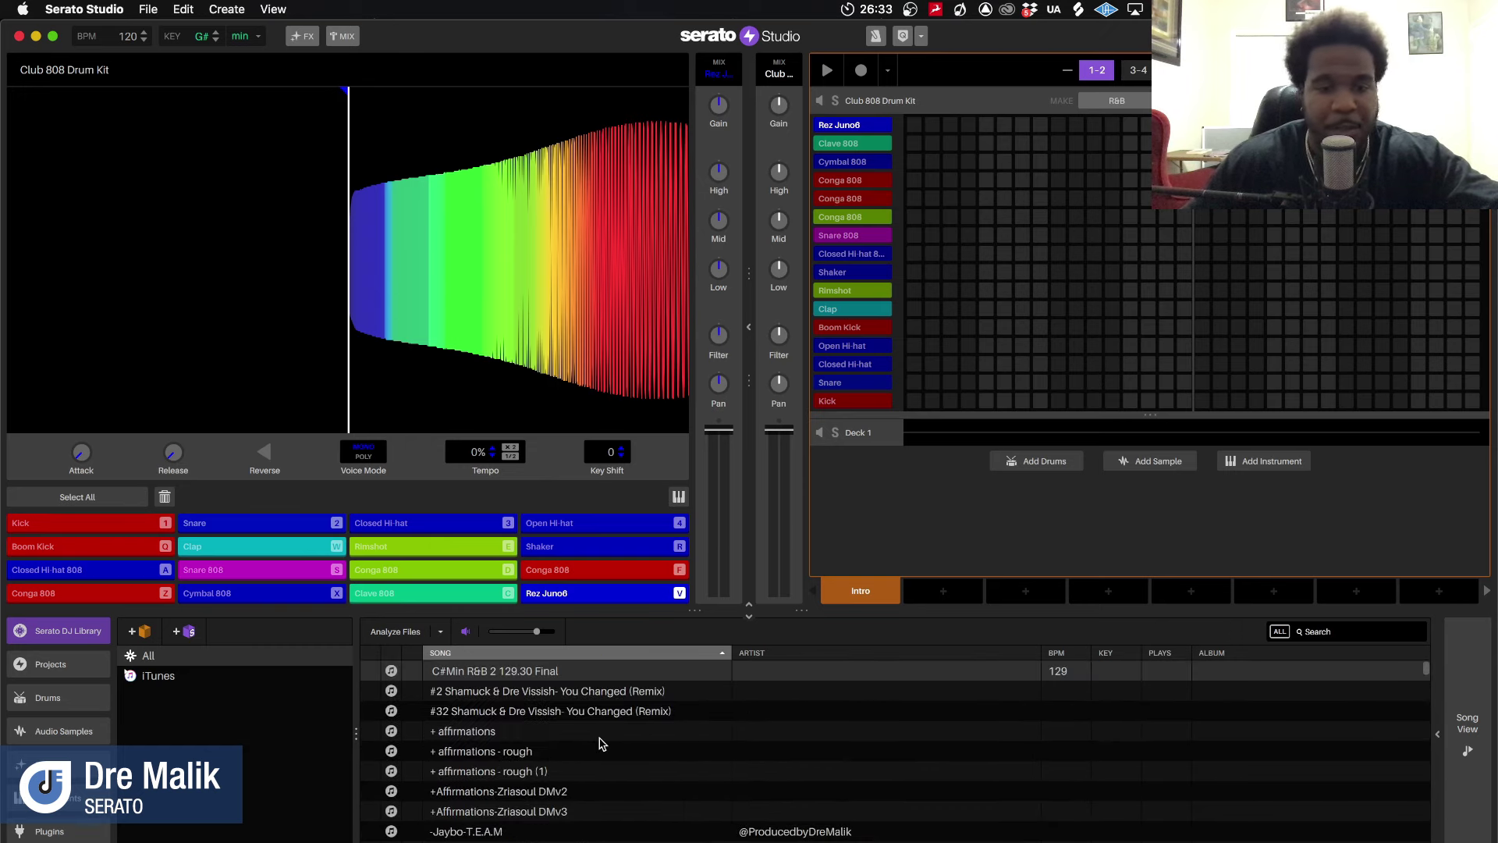
pyautogui.scroll(-15, 601, 743)
pyautogui.scroll(-15, 601, 743)
pyautogui.scroll(15, 602, 743)
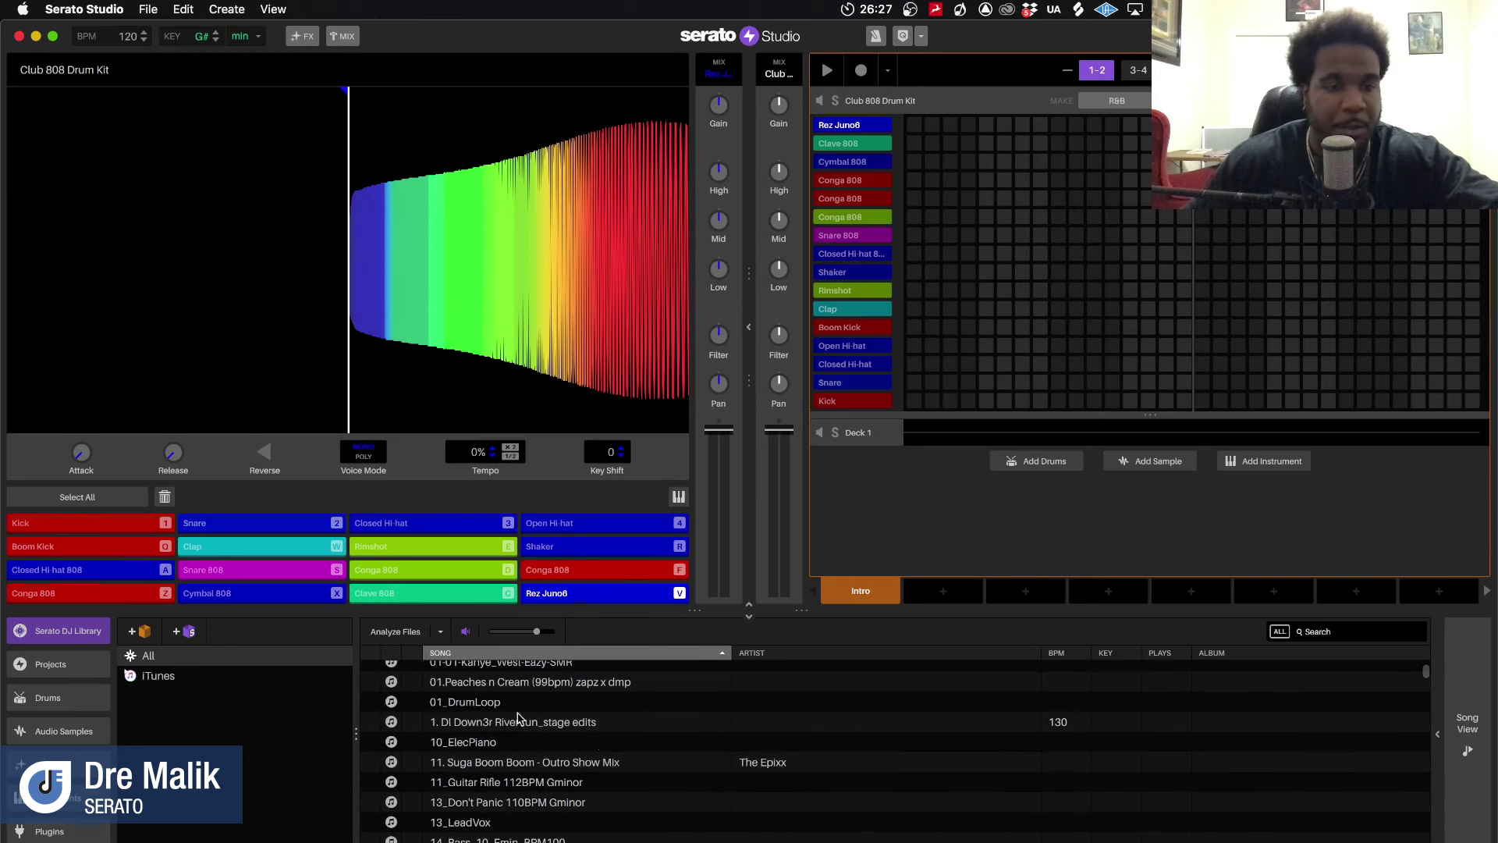
# View the list of projects, and look through the available drum kits
pyautogui.click(51, 664)
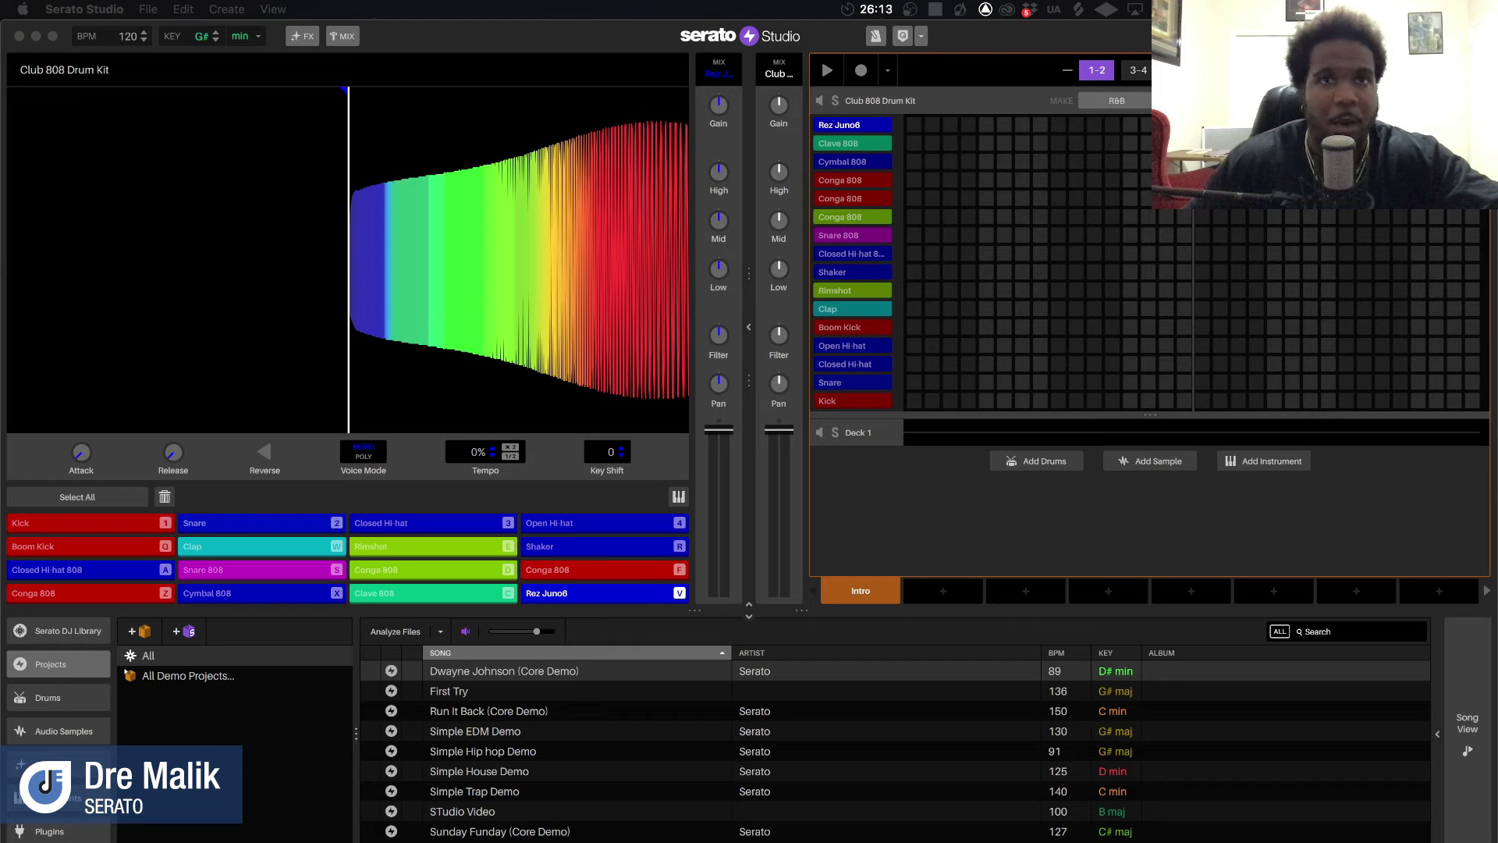
pyautogui.click(39, 694)
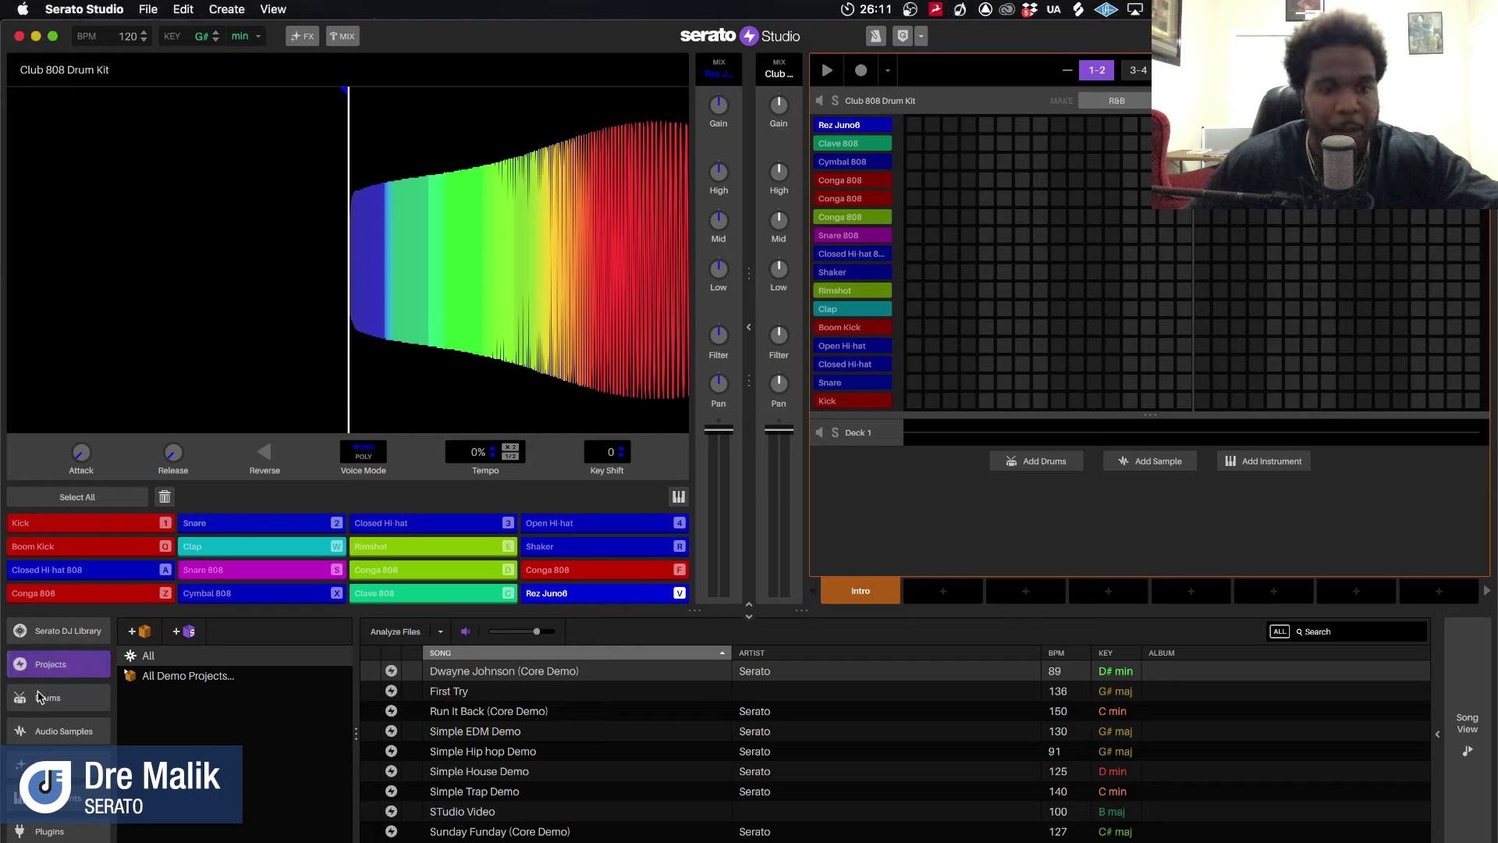
pyautogui.click(39, 696)
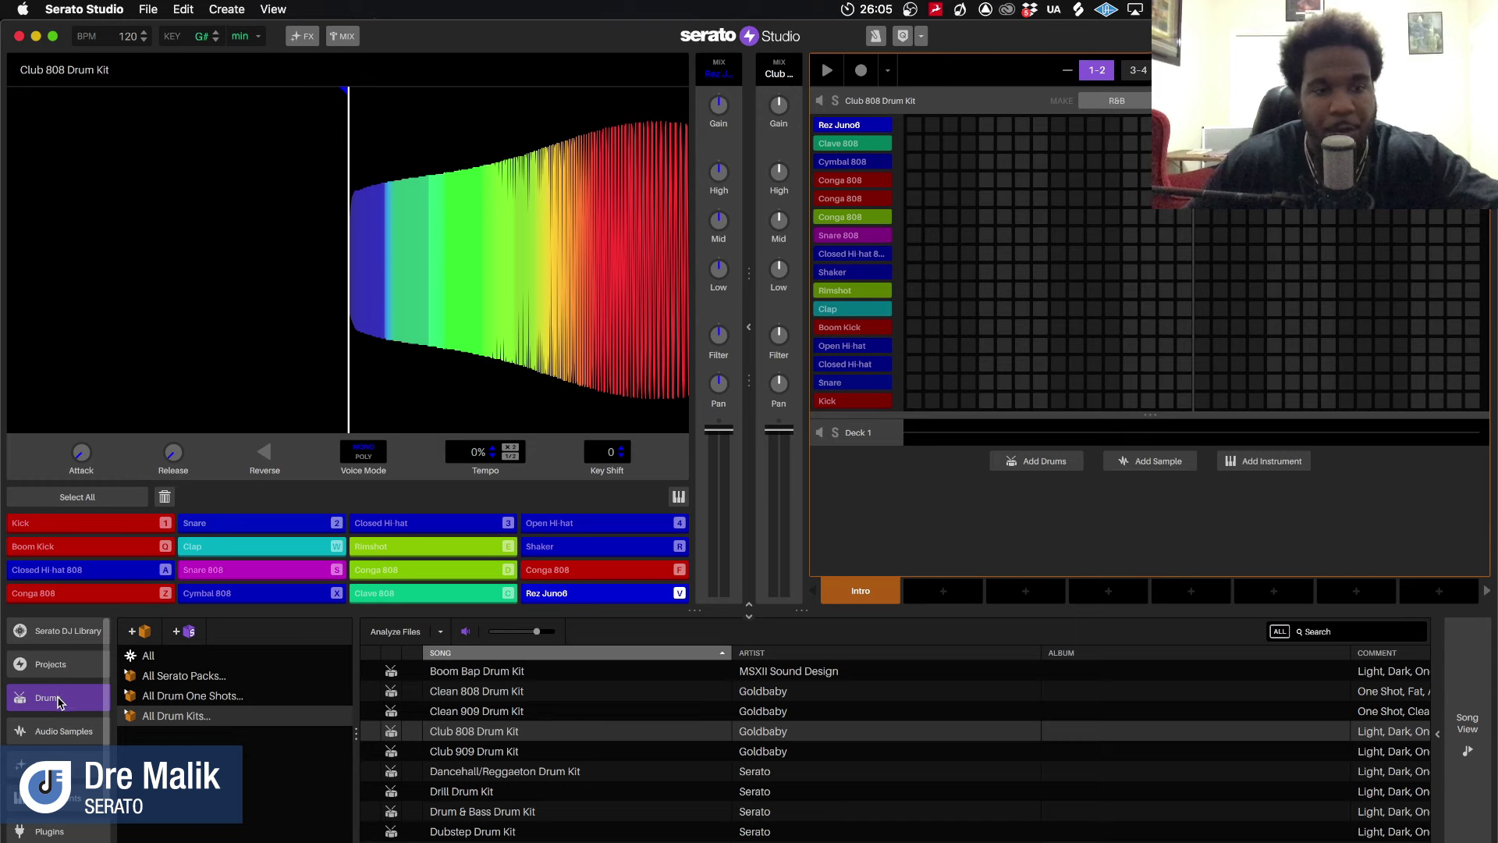
pyautogui.scroll(-5, 487, 780)
pyautogui.scroll(5, 487, 780)
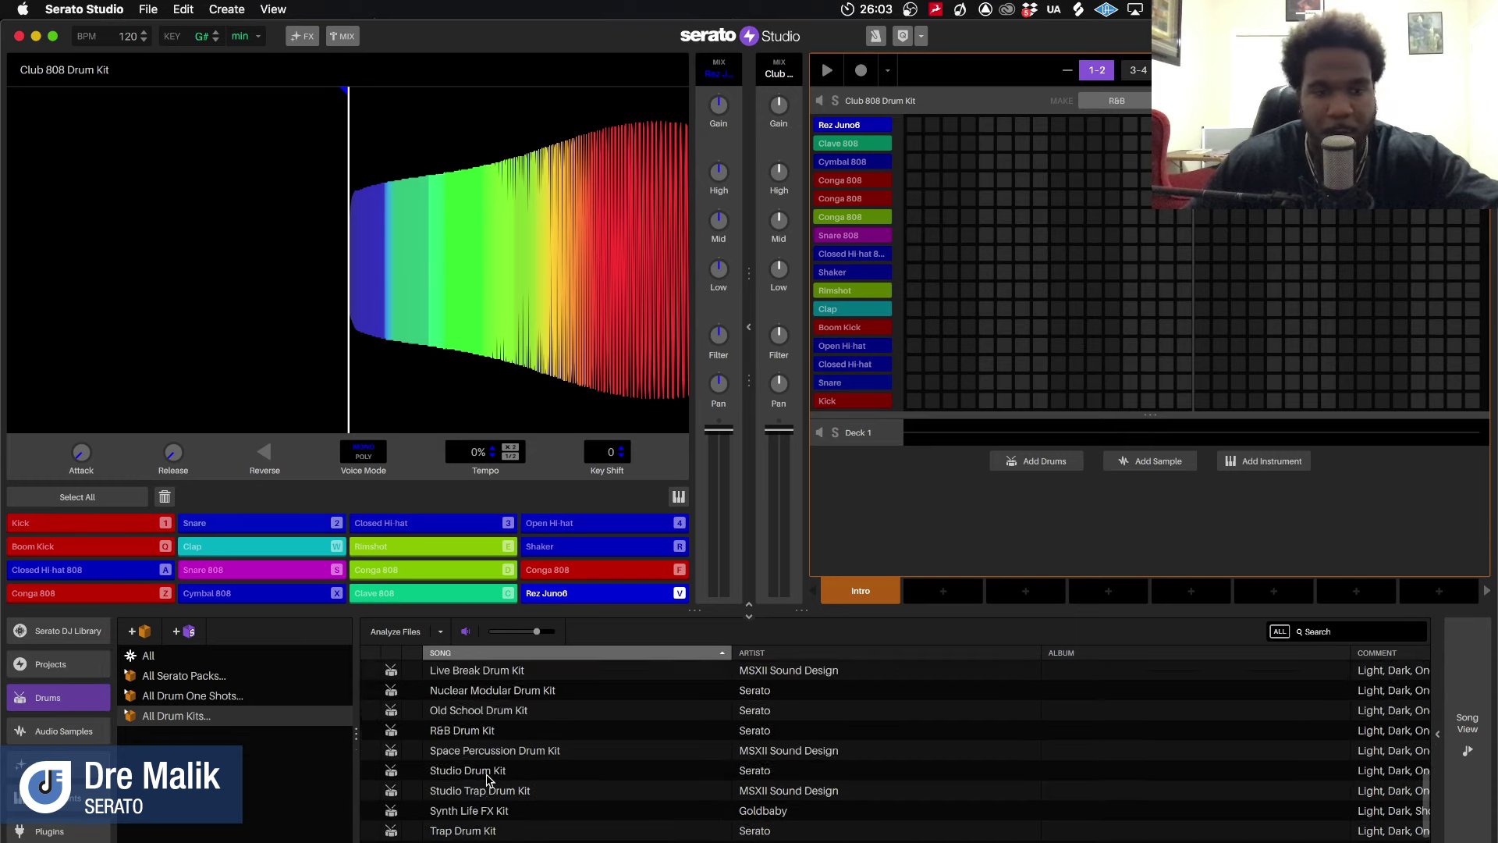
# Replace the kit's closed hi-hat on pad 3 with the Alt Hi-hat one-shot from the Dubstep Drum Kit and play it
pyautogui.click(228, 700)
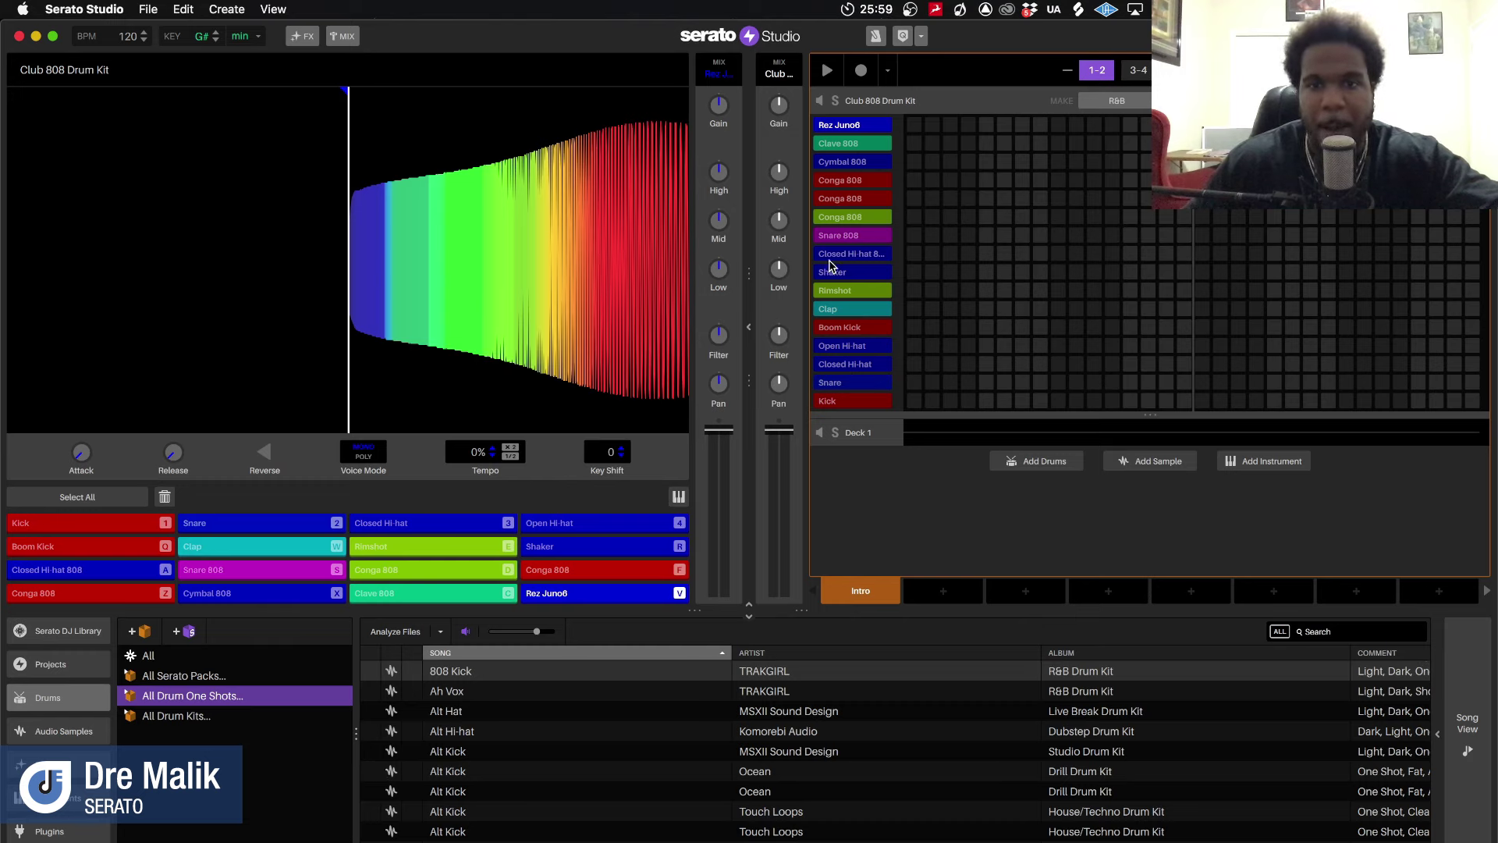
pyautogui.moveTo(468, 712); pyautogui.dragTo(509, 726)
pyautogui.click(837, 347)
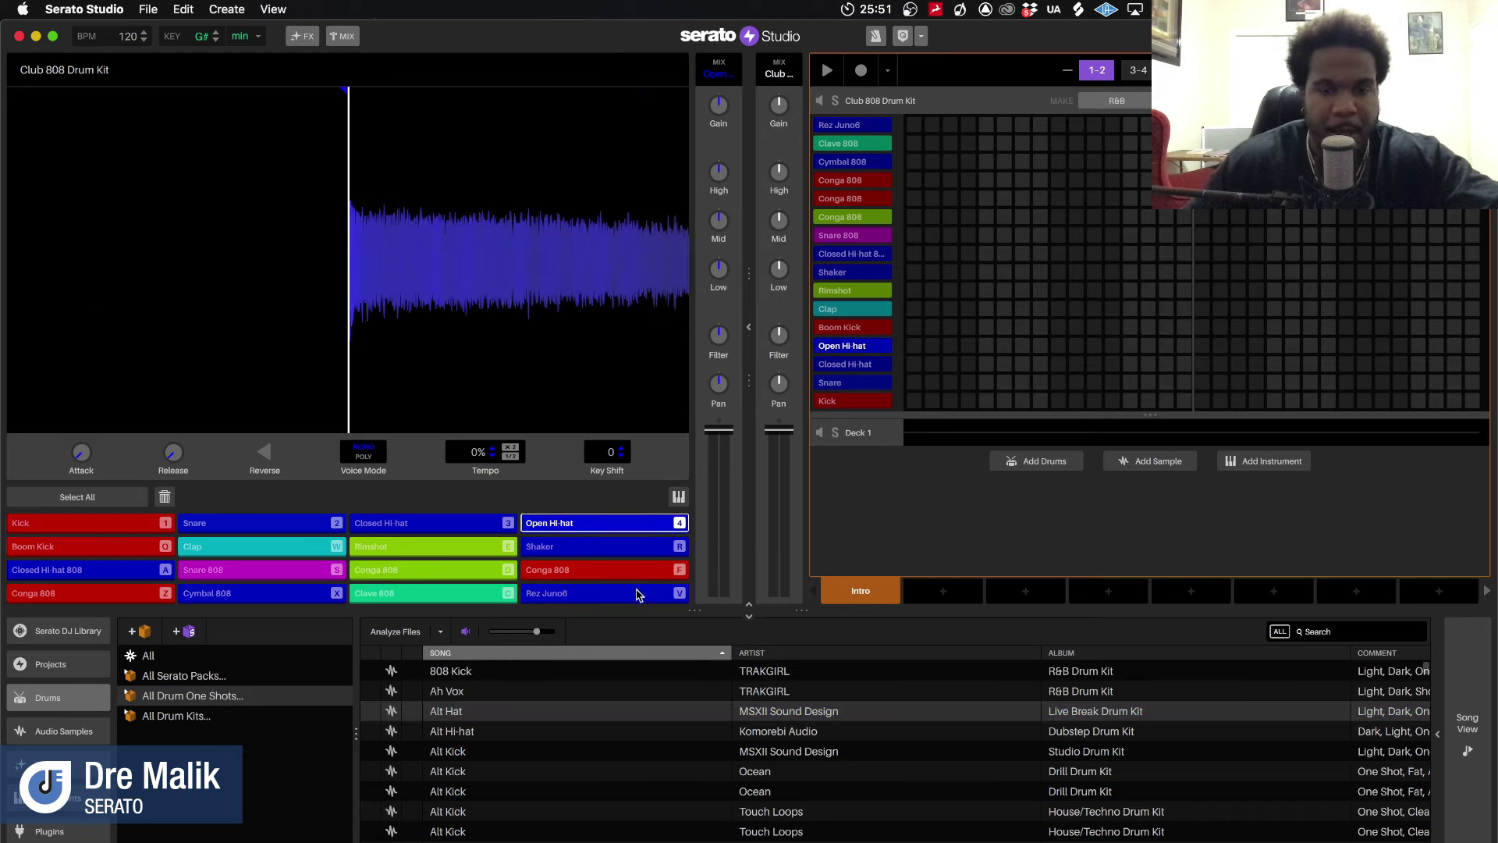
pyautogui.click(849, 369)
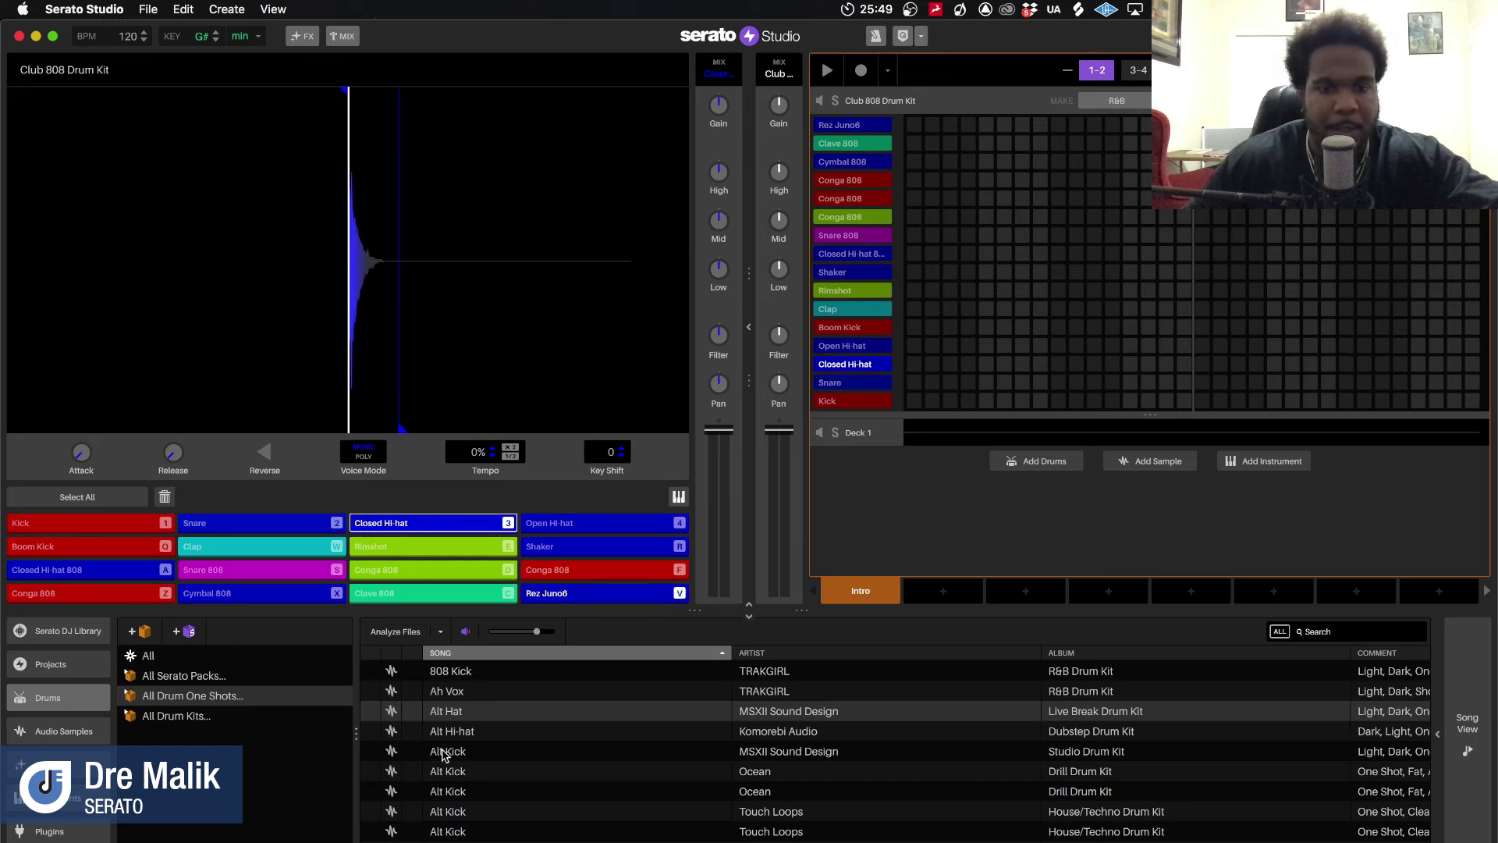
pyautogui.click(475, 732)
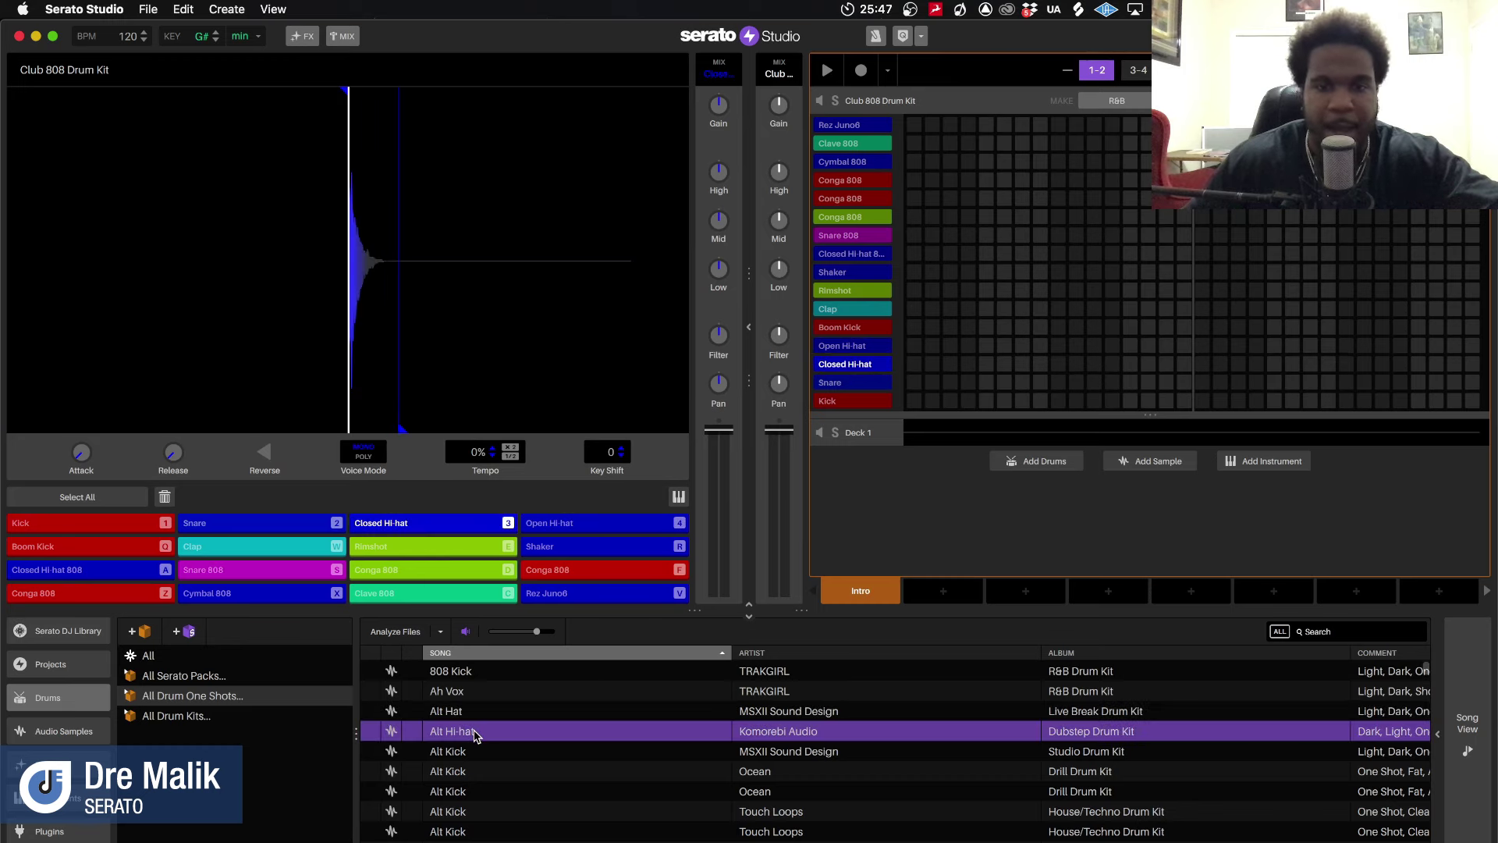
pyautogui.moveTo(472, 735); pyautogui.dragTo(449, 529)
pyautogui.click(460, 528)
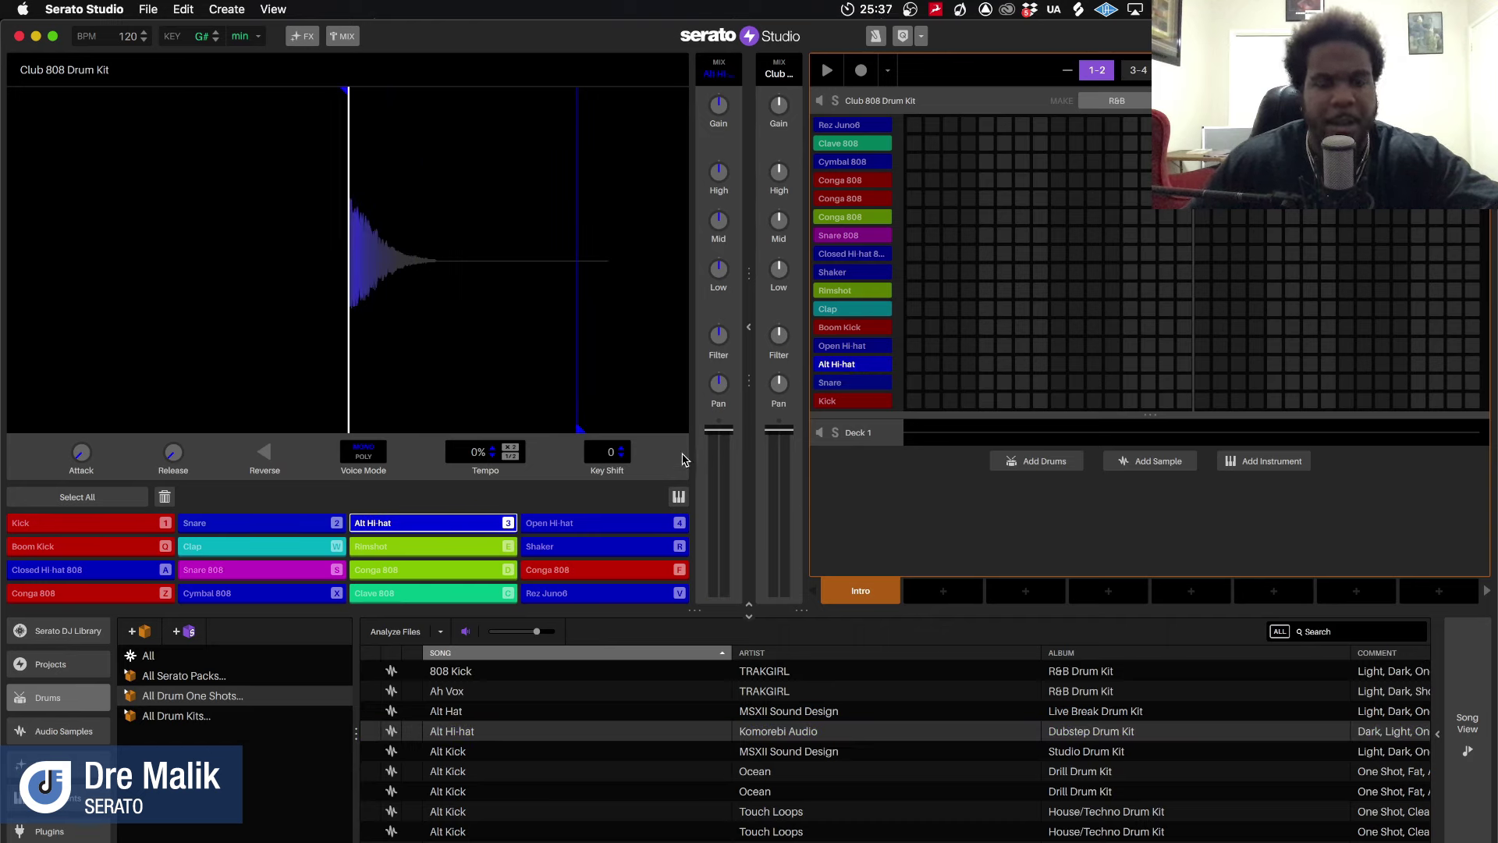
# Load the Club 909 Drum Kit onto the drum deck, and replace it with the Drum & Bass Drum Kit
pyautogui.click(202, 715)
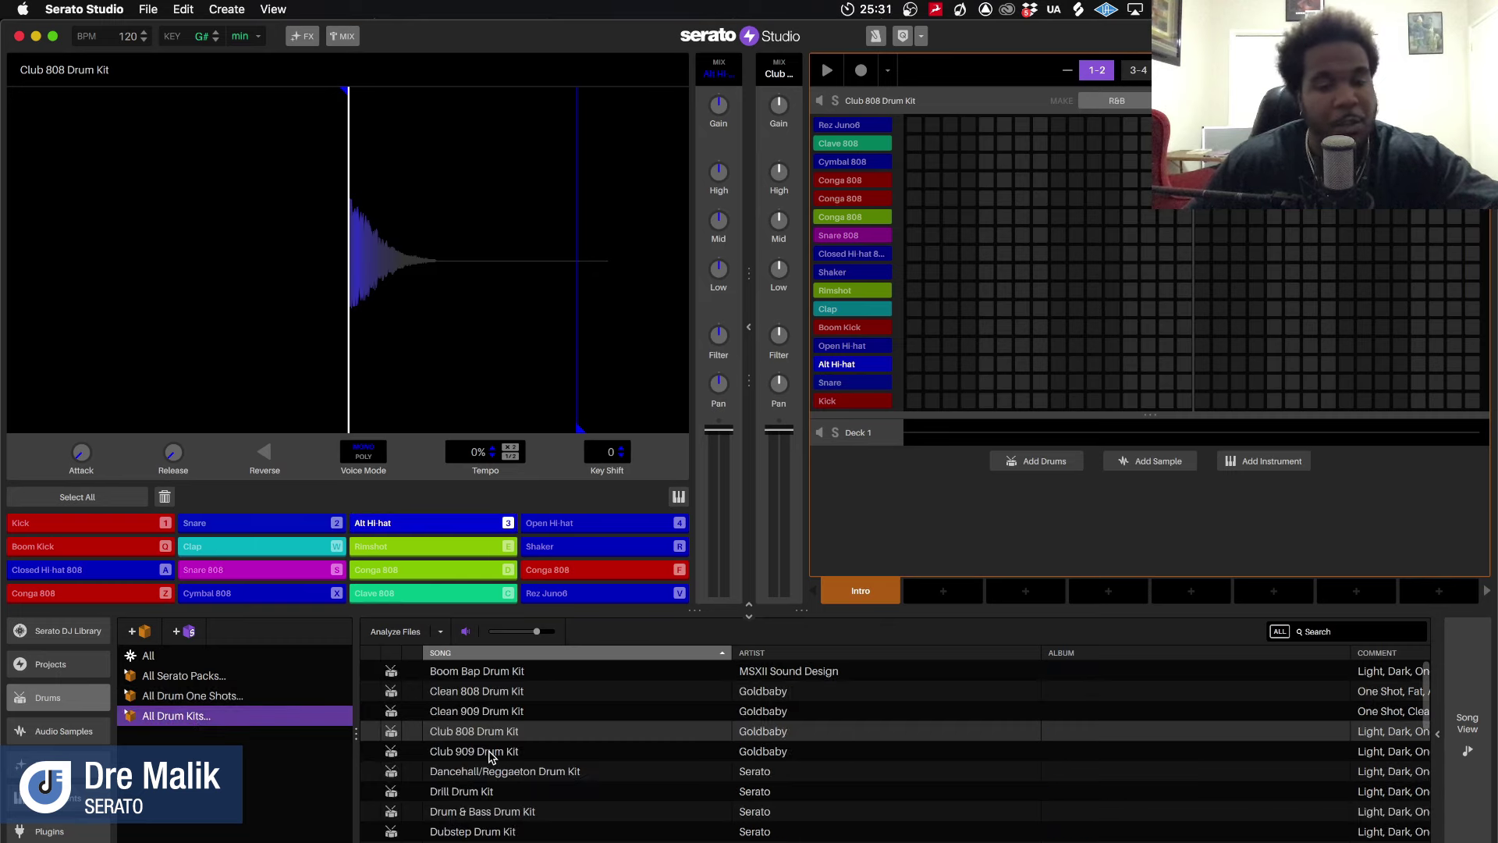
pyautogui.moveTo(490, 757); pyautogui.dragTo(905, 367)
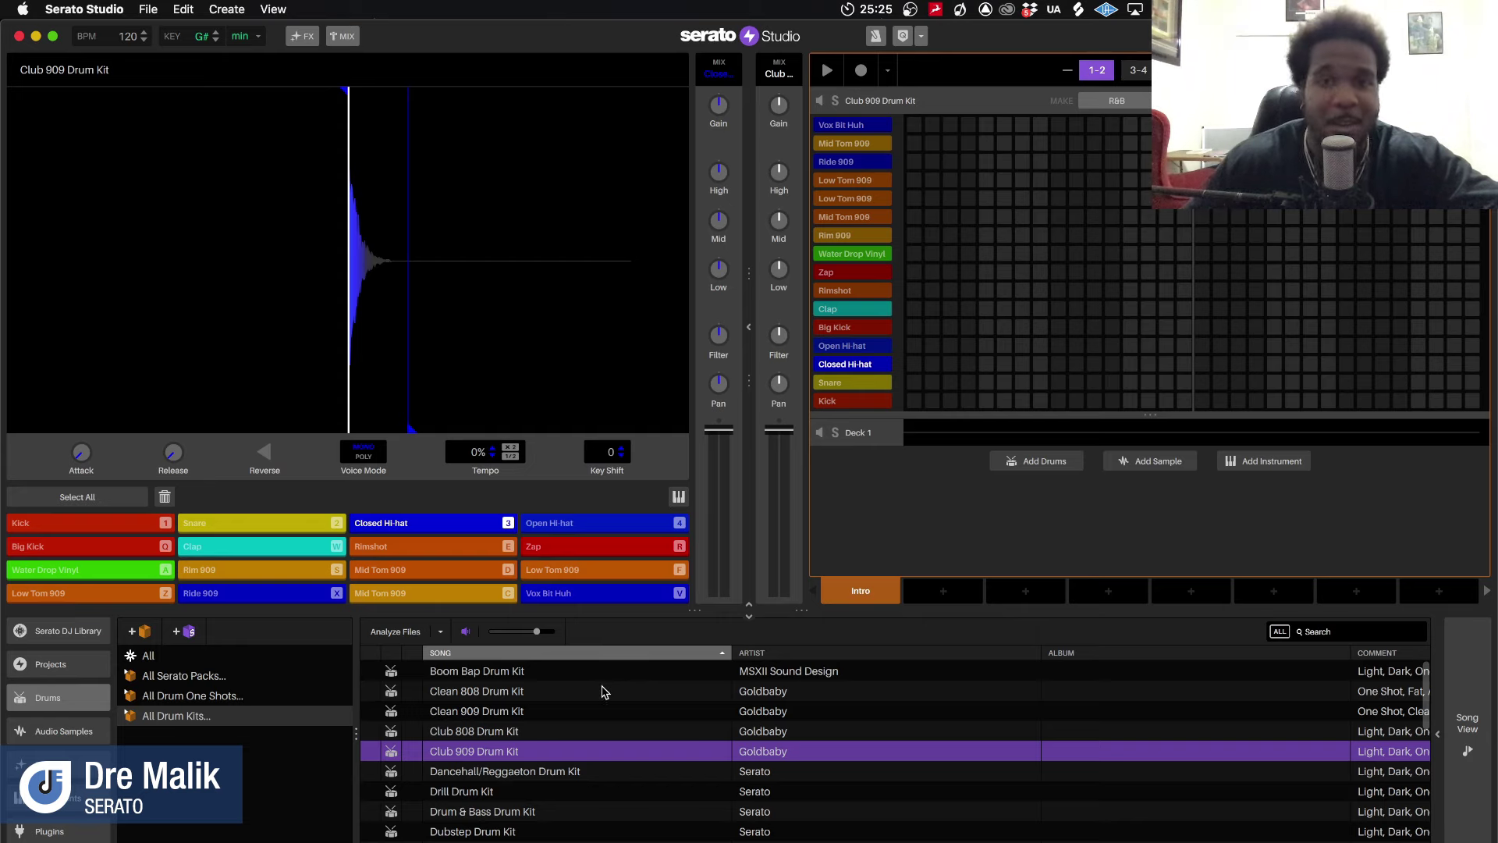
pyautogui.moveTo(512, 813); pyautogui.dragTo(859, 363)
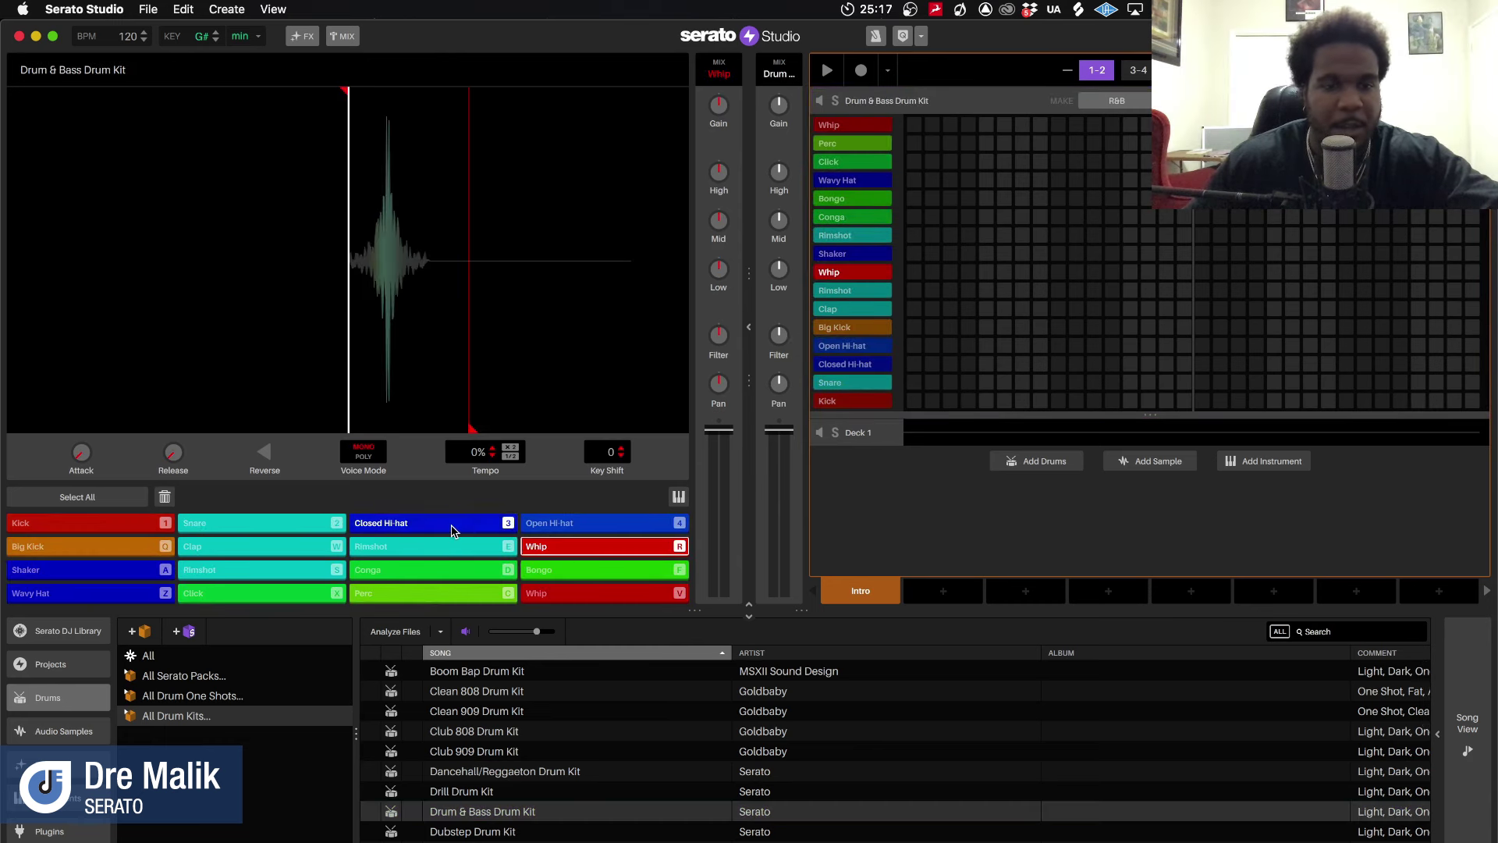
# Audition the Snare, Clap, Big Kick and Kick pads of the Drum & Bass Drum Kit
pyautogui.click(265, 524)
pyautogui.click(287, 555)
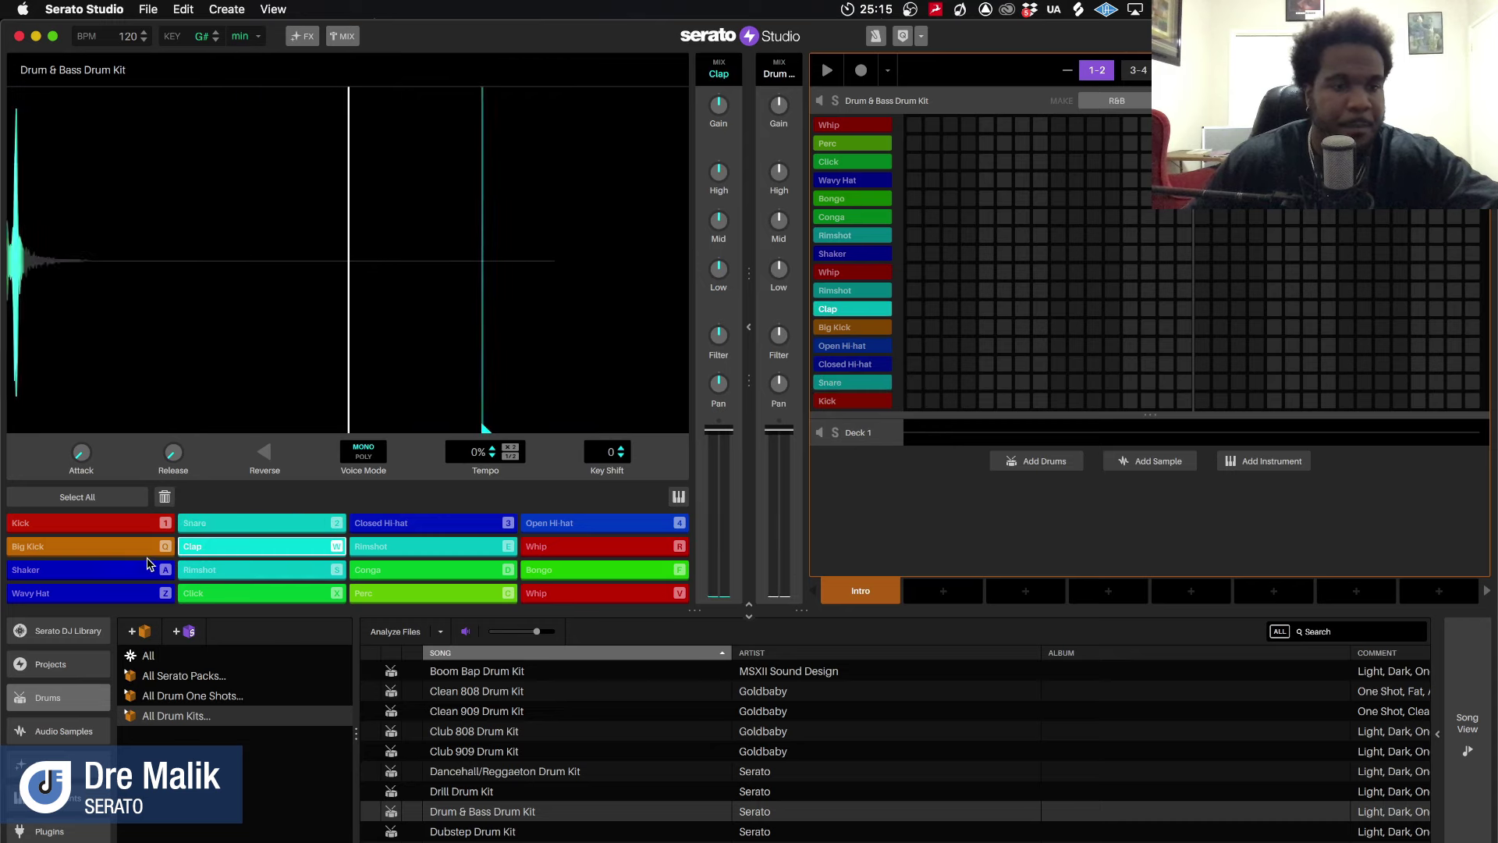
pyautogui.click(121, 546)
pyautogui.click(115, 525)
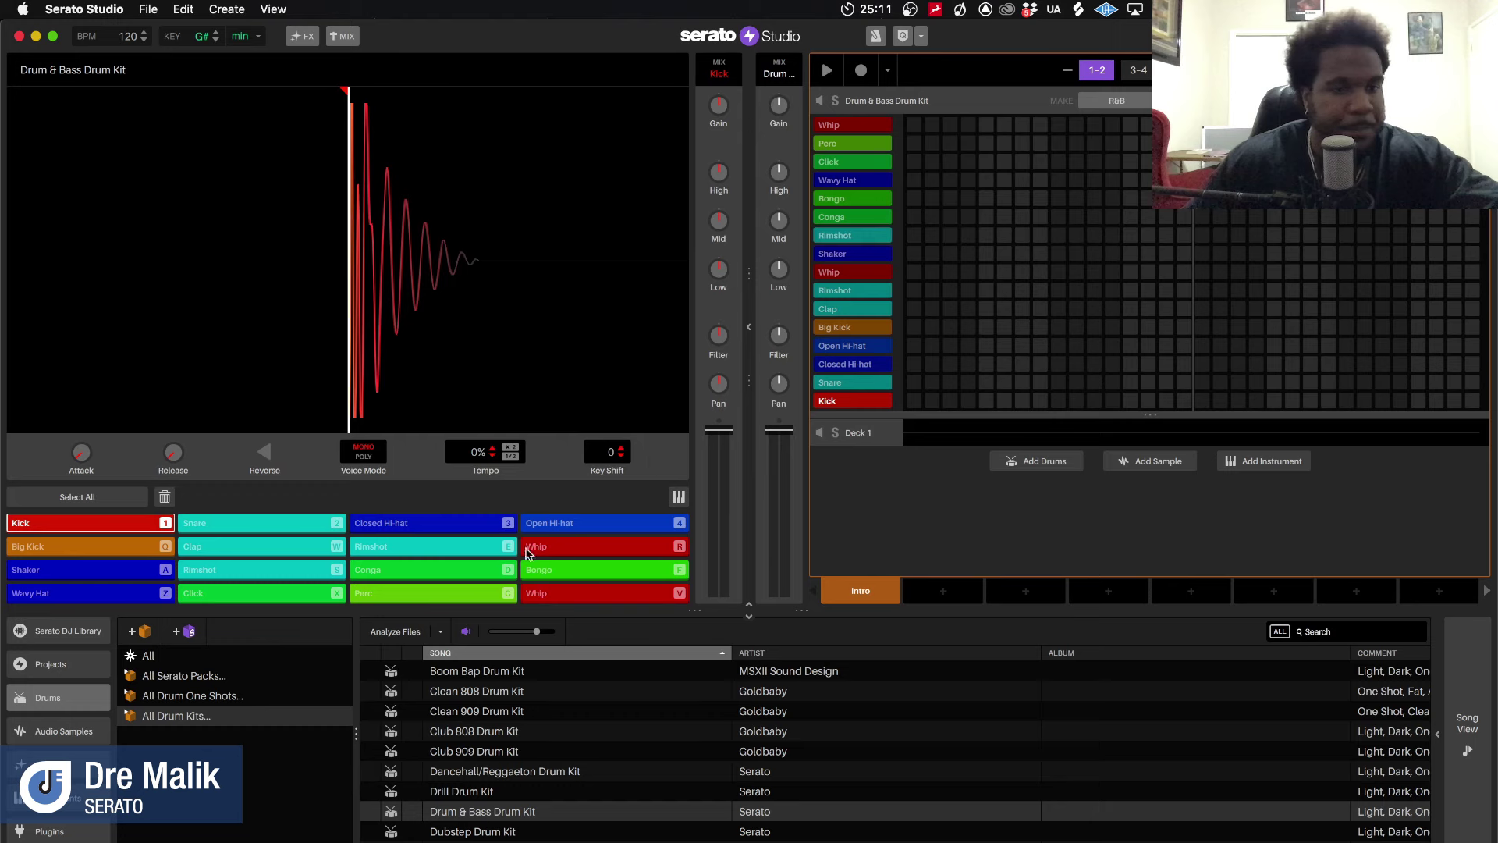
# Open Deck 1's sequencer and audition its BWB snare, hat and open hat sounds
pyautogui.click(861, 437)
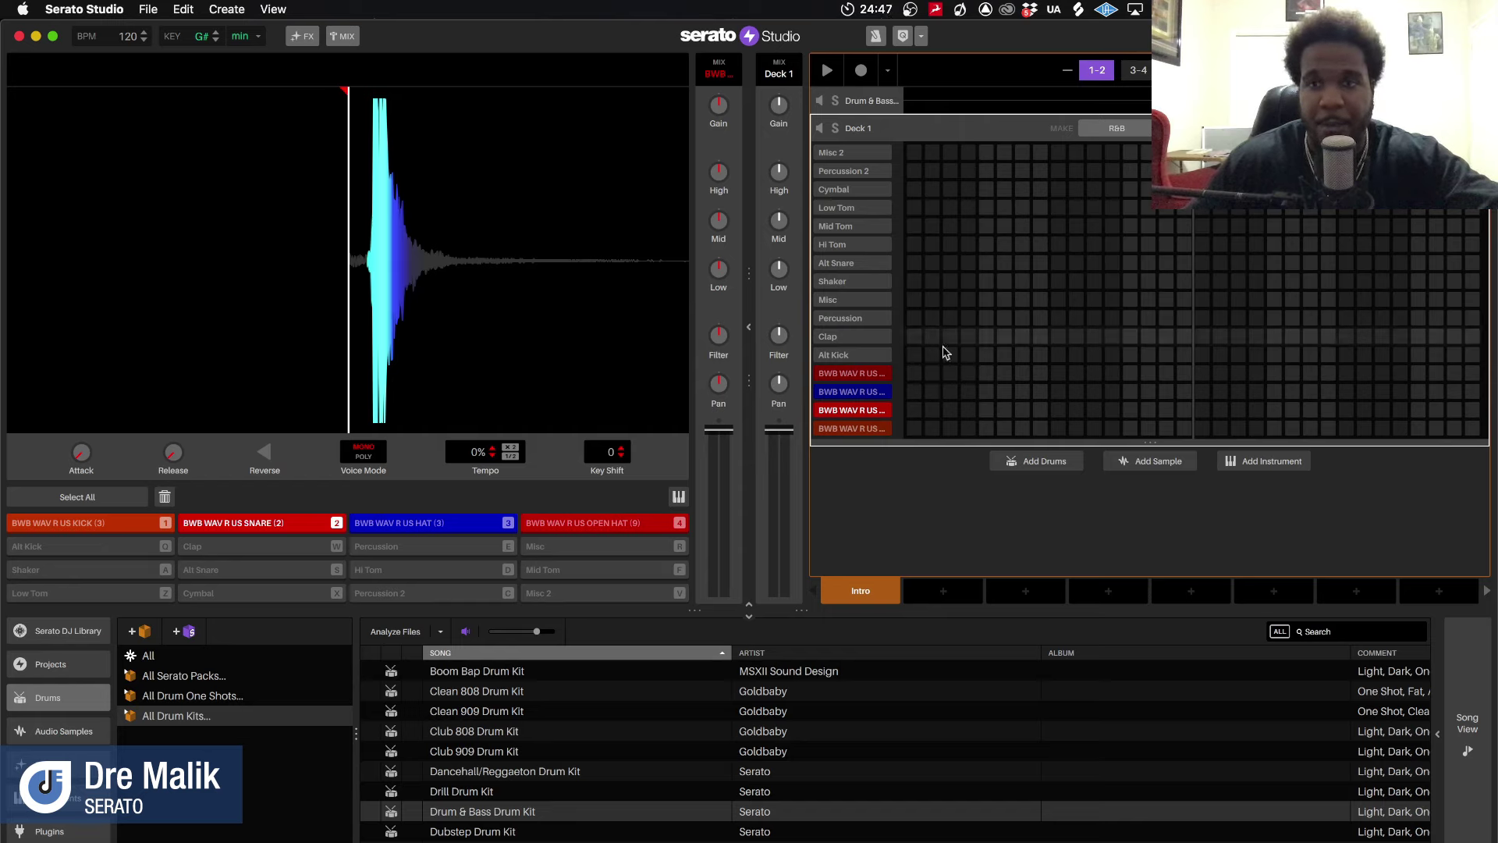
pyautogui.click(854, 411)
pyautogui.click(857, 392)
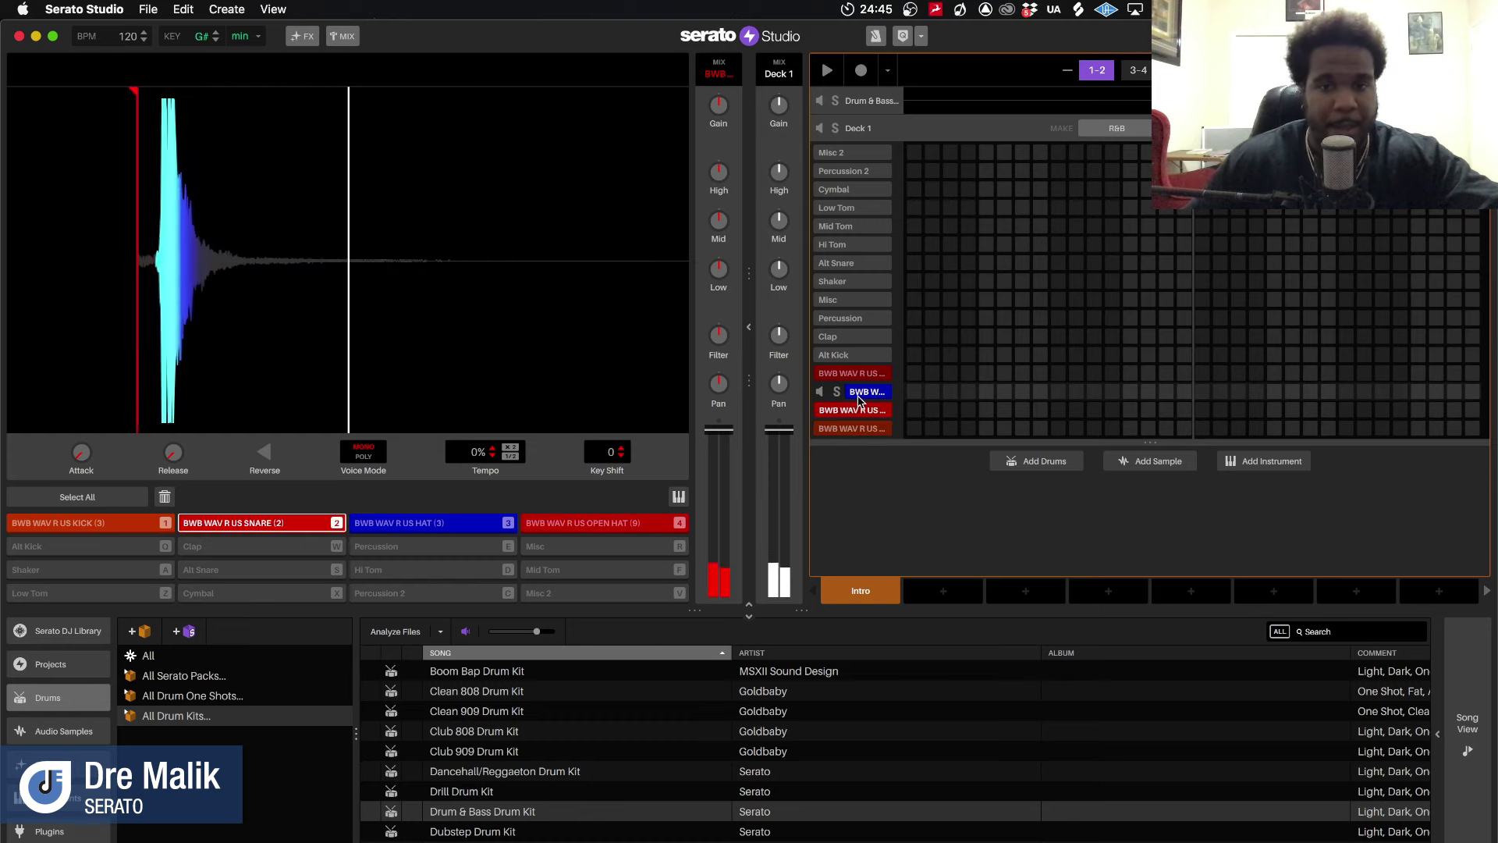
pyautogui.click(855, 373)
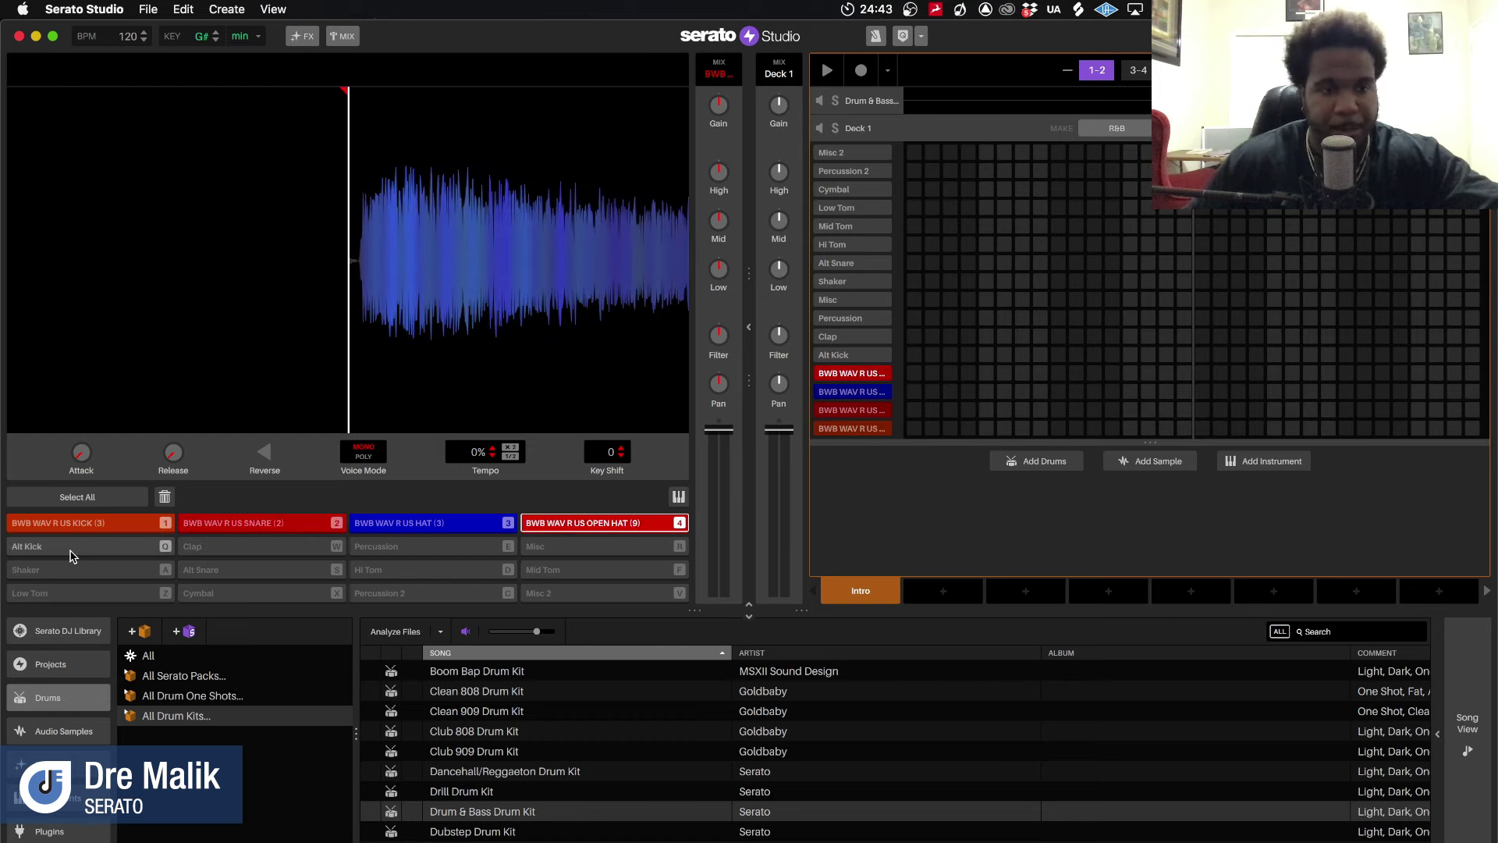
# Open the audio samples from all Serato packs and make the Drum & Bass Drum Kit the active deck again
pyautogui.scroll(-2, 65, 685)
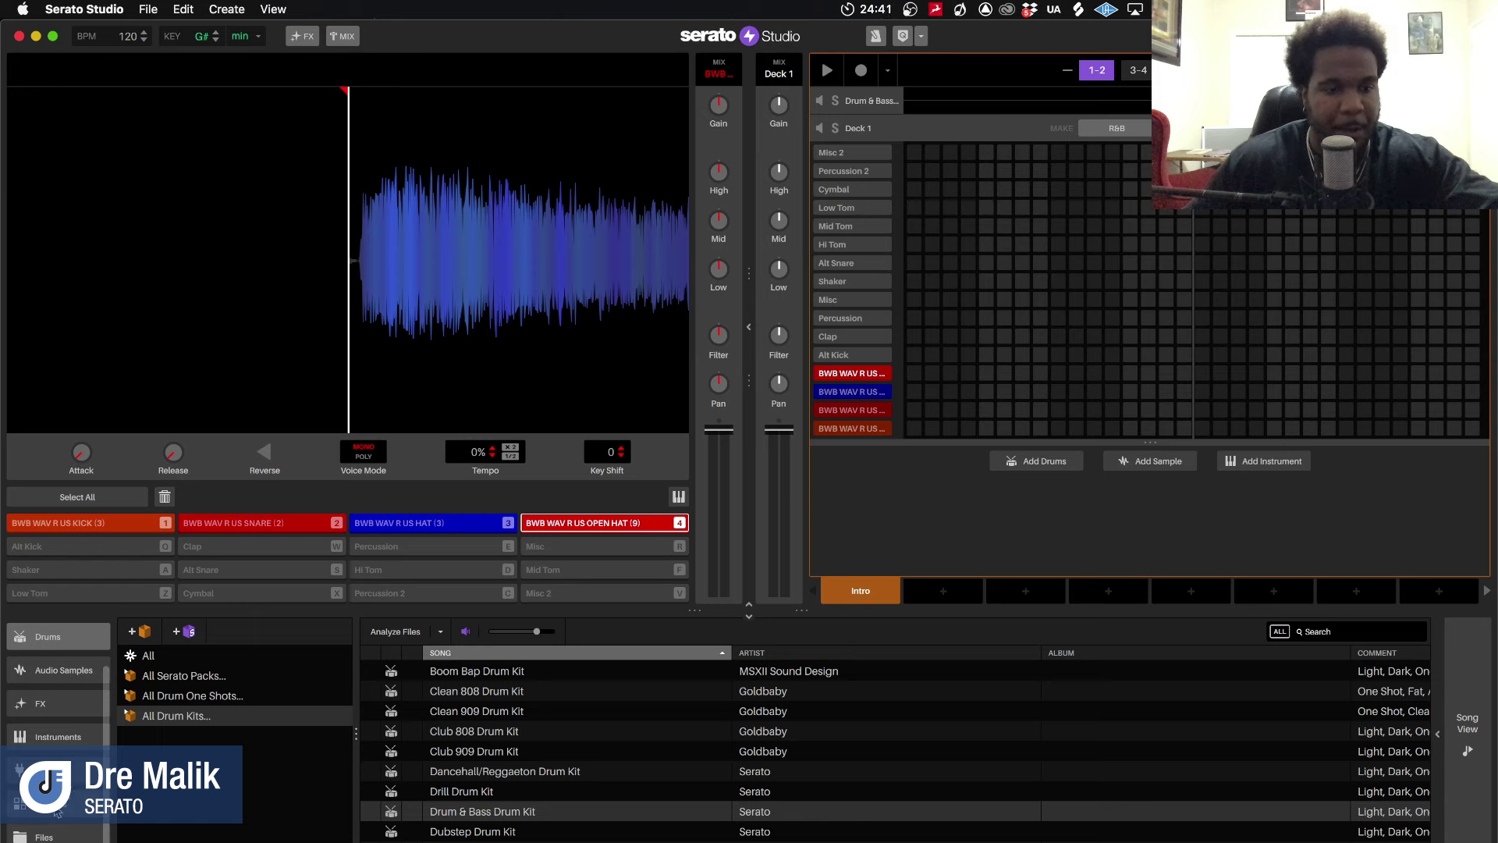
pyautogui.click(68, 699)
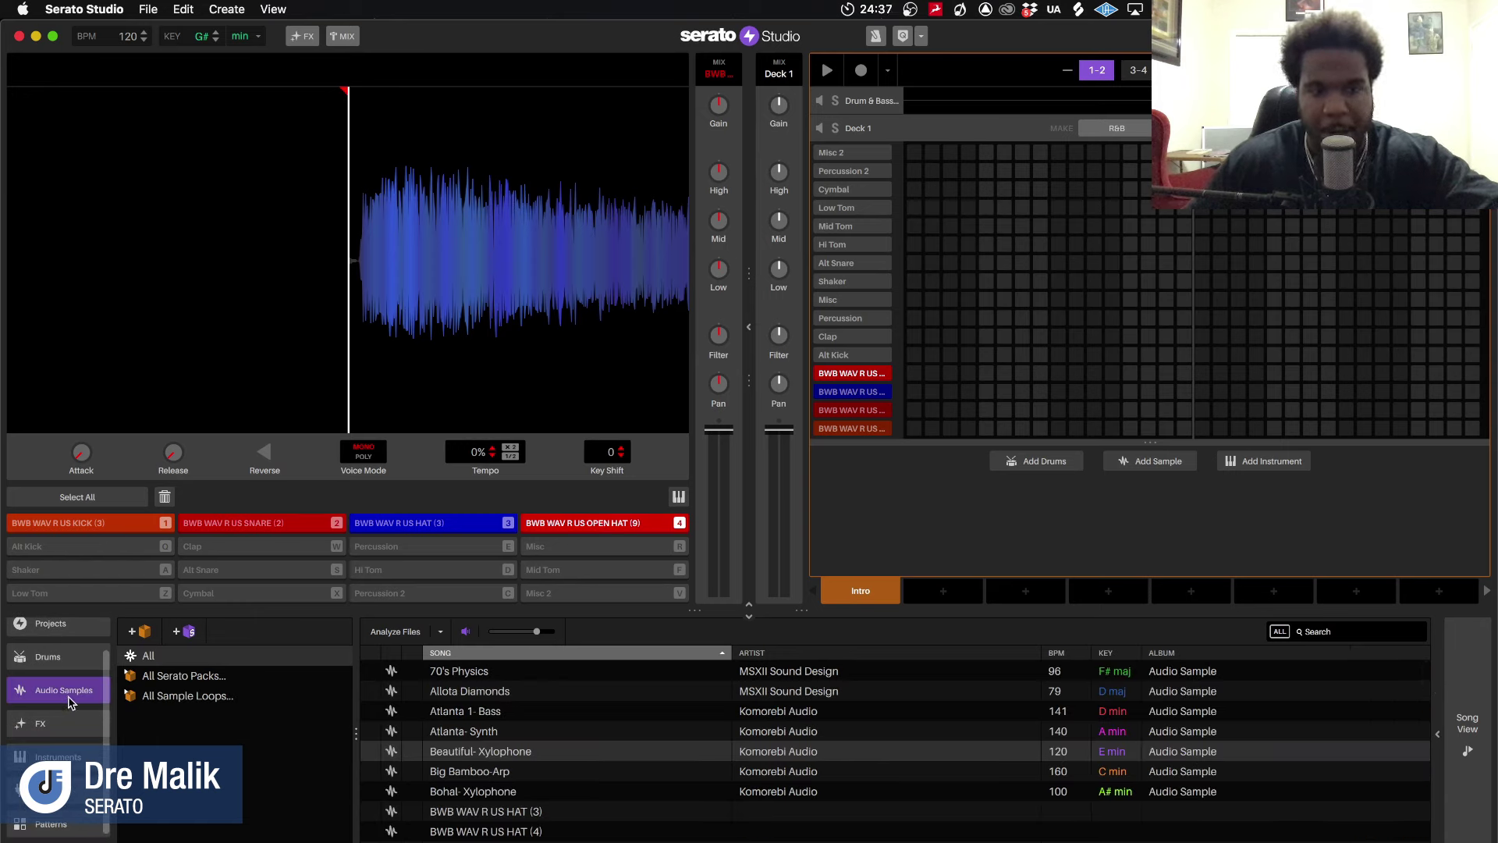
pyautogui.click(238, 678)
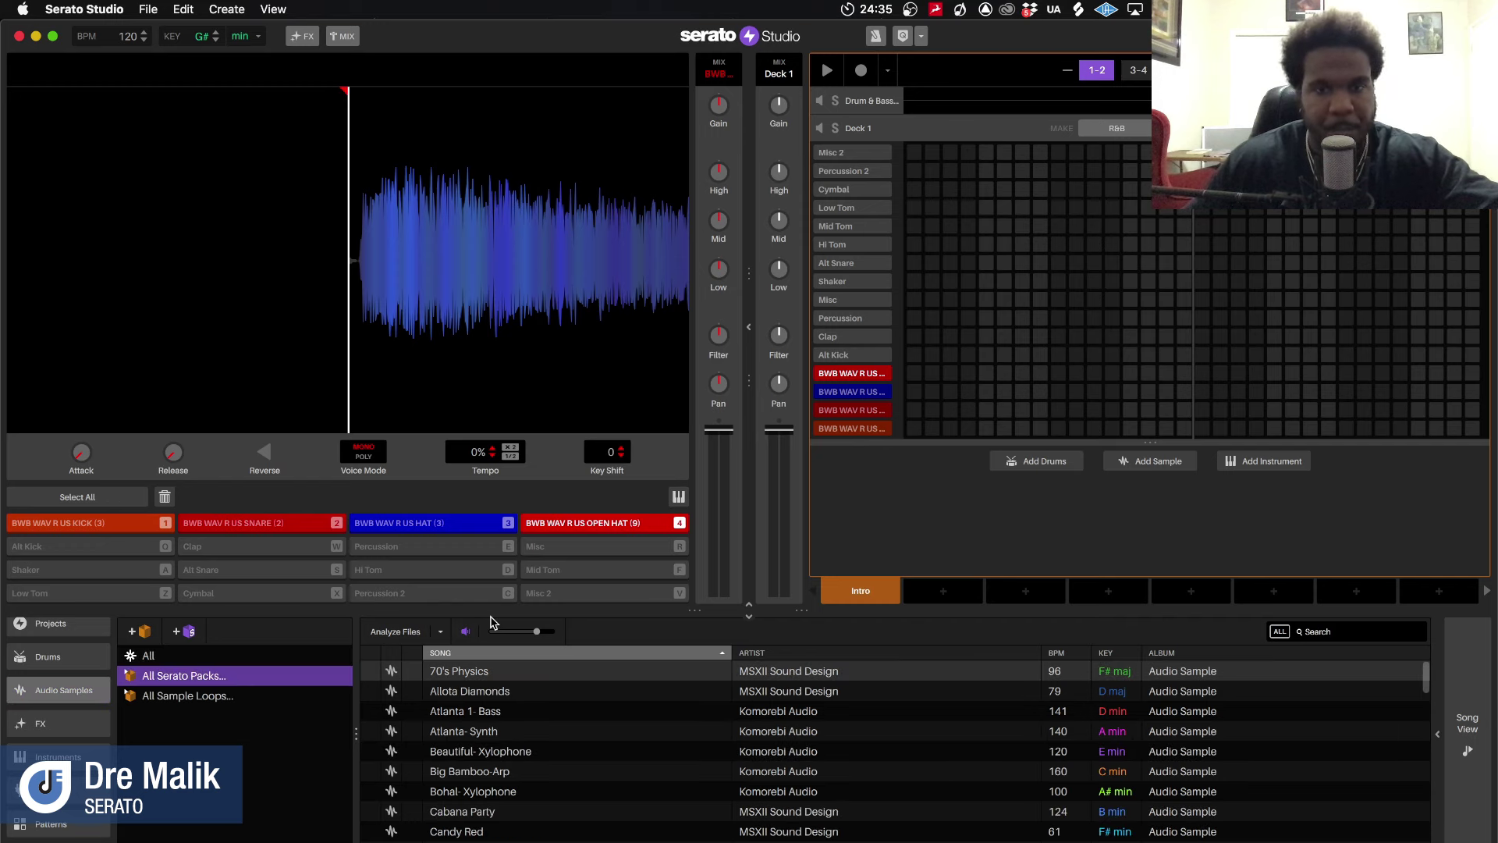
pyautogui.press('Up')
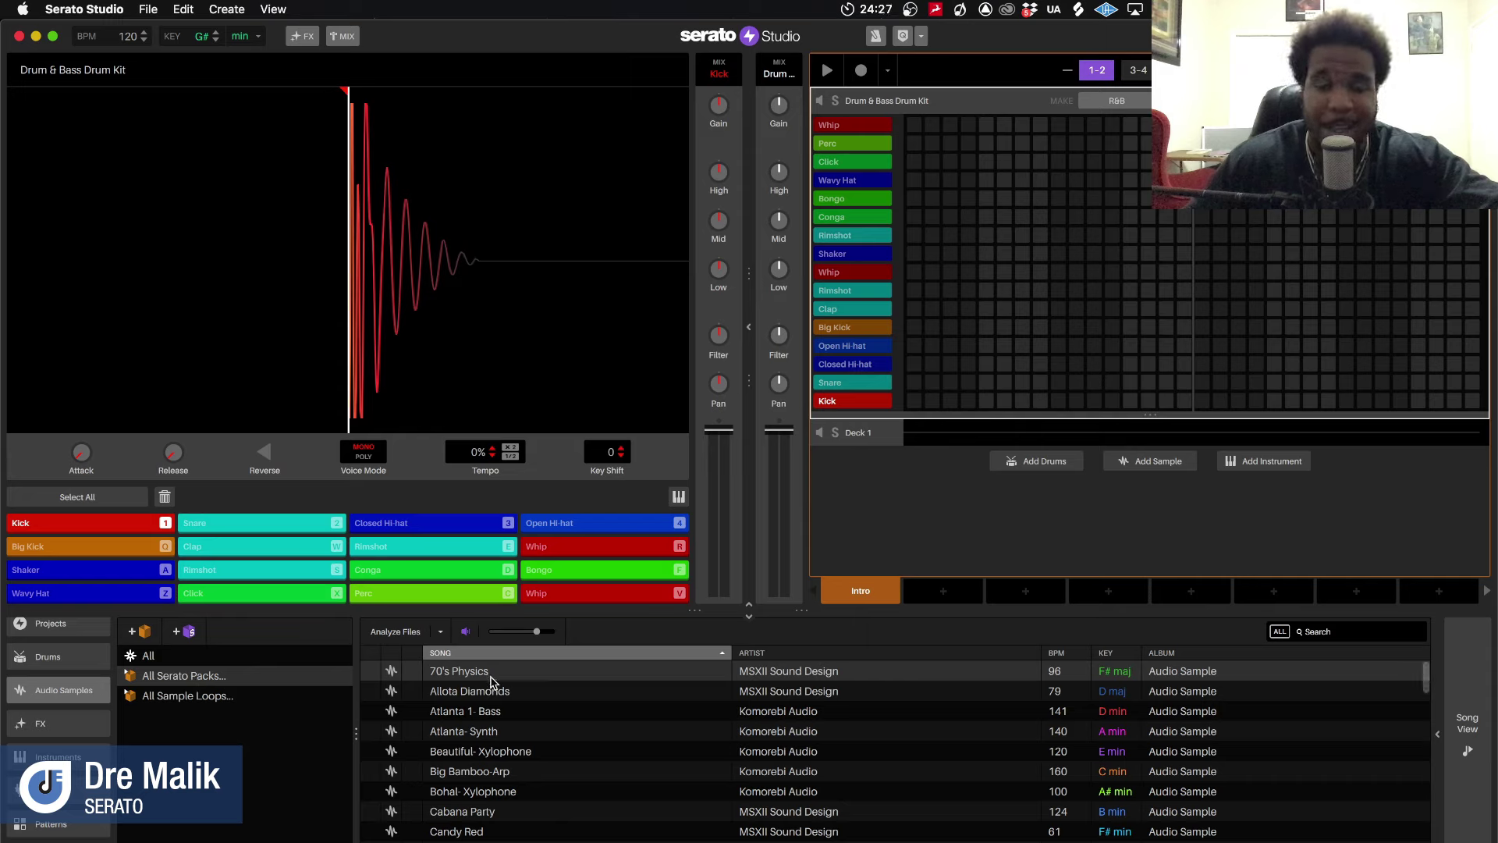
# Look through the audio samples under All Sample Loops and All Serato Packs
pyautogui.click(144, 698)
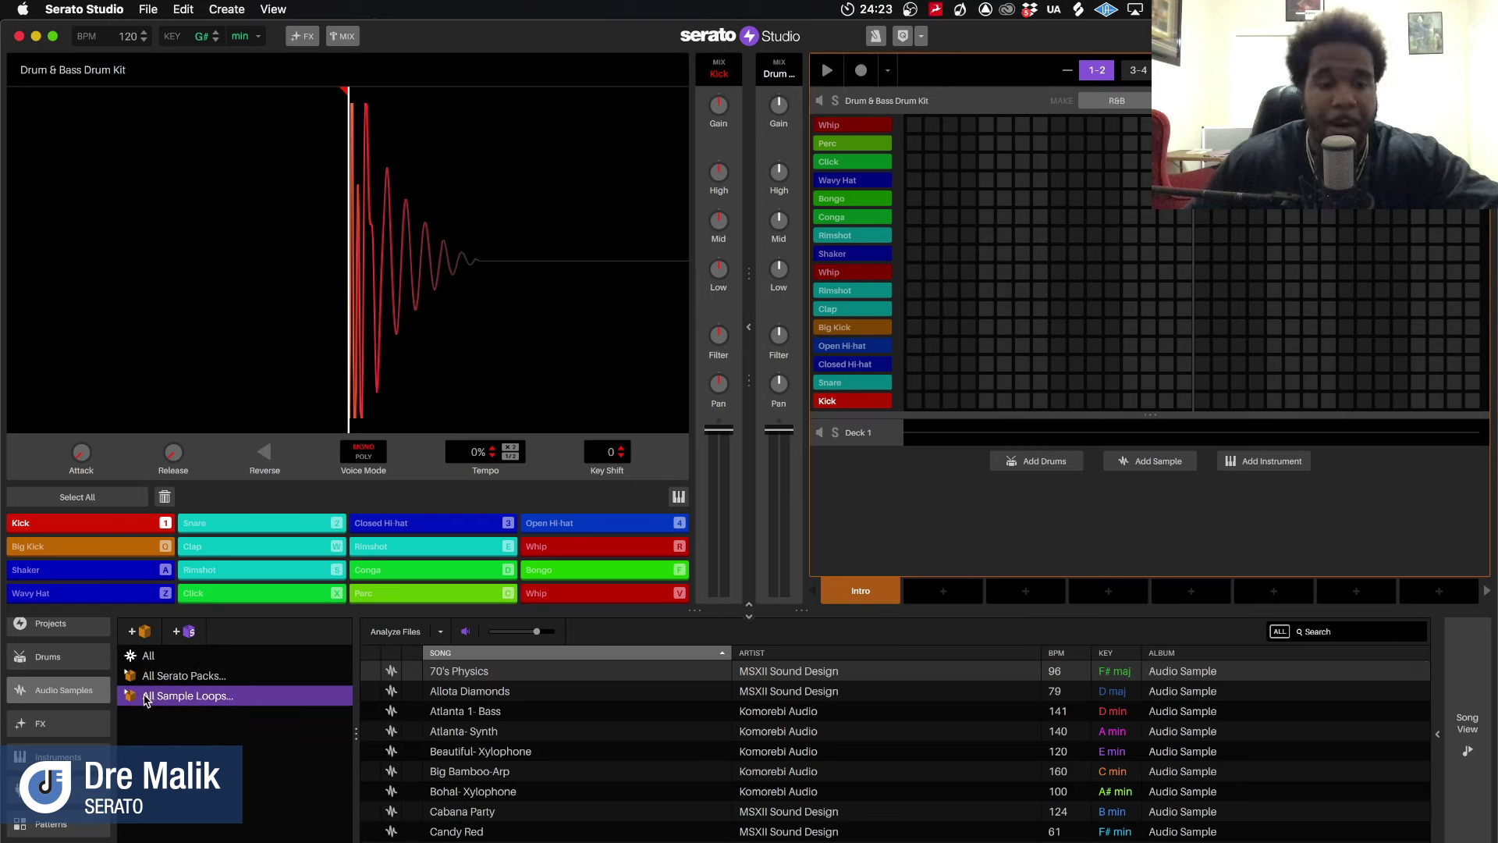
pyautogui.click(234, 677)
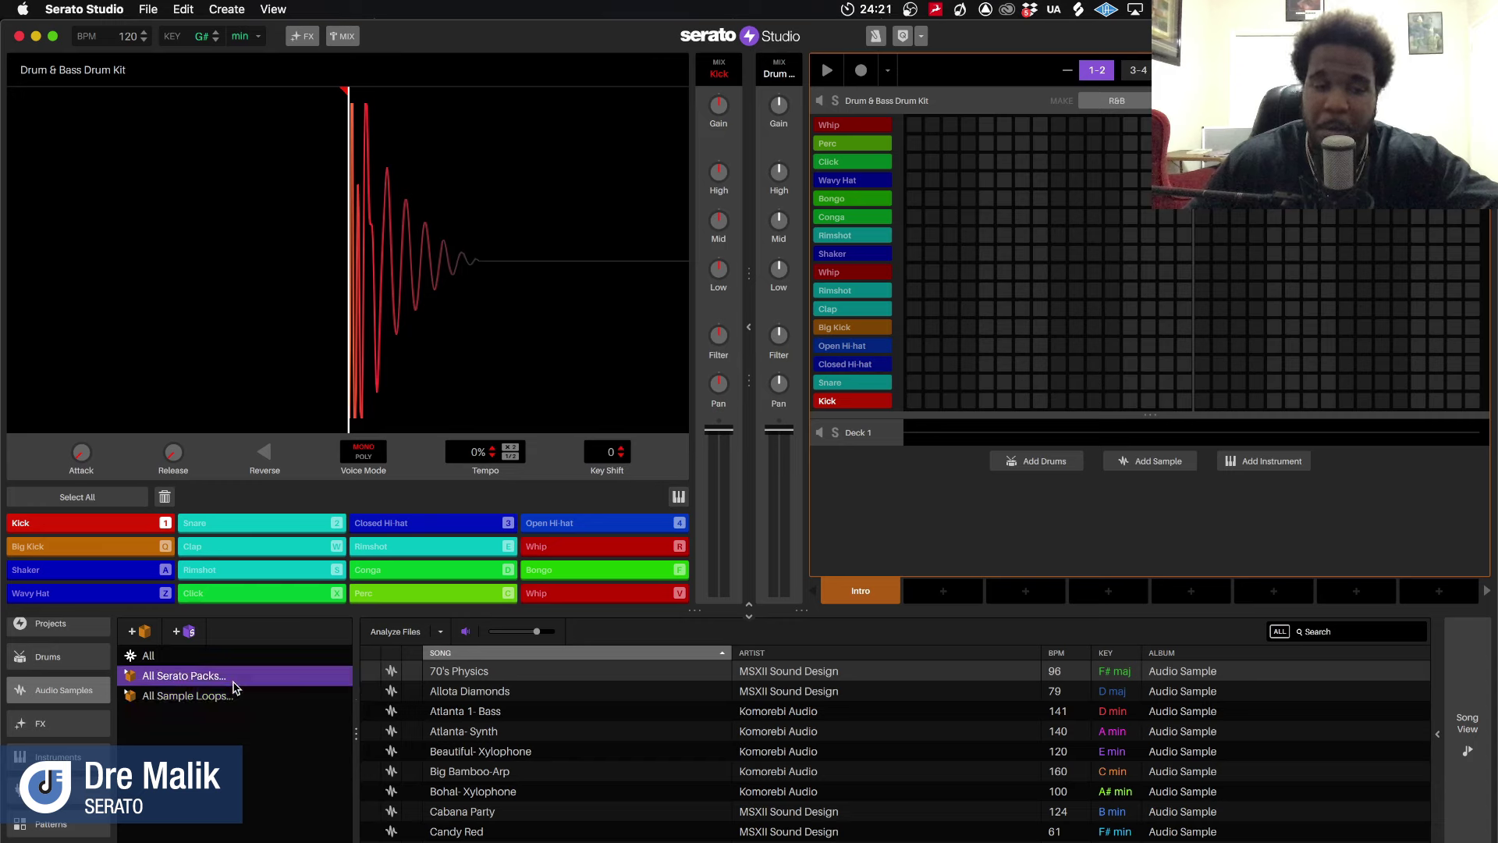
pyautogui.scroll(-20, 551, 749)
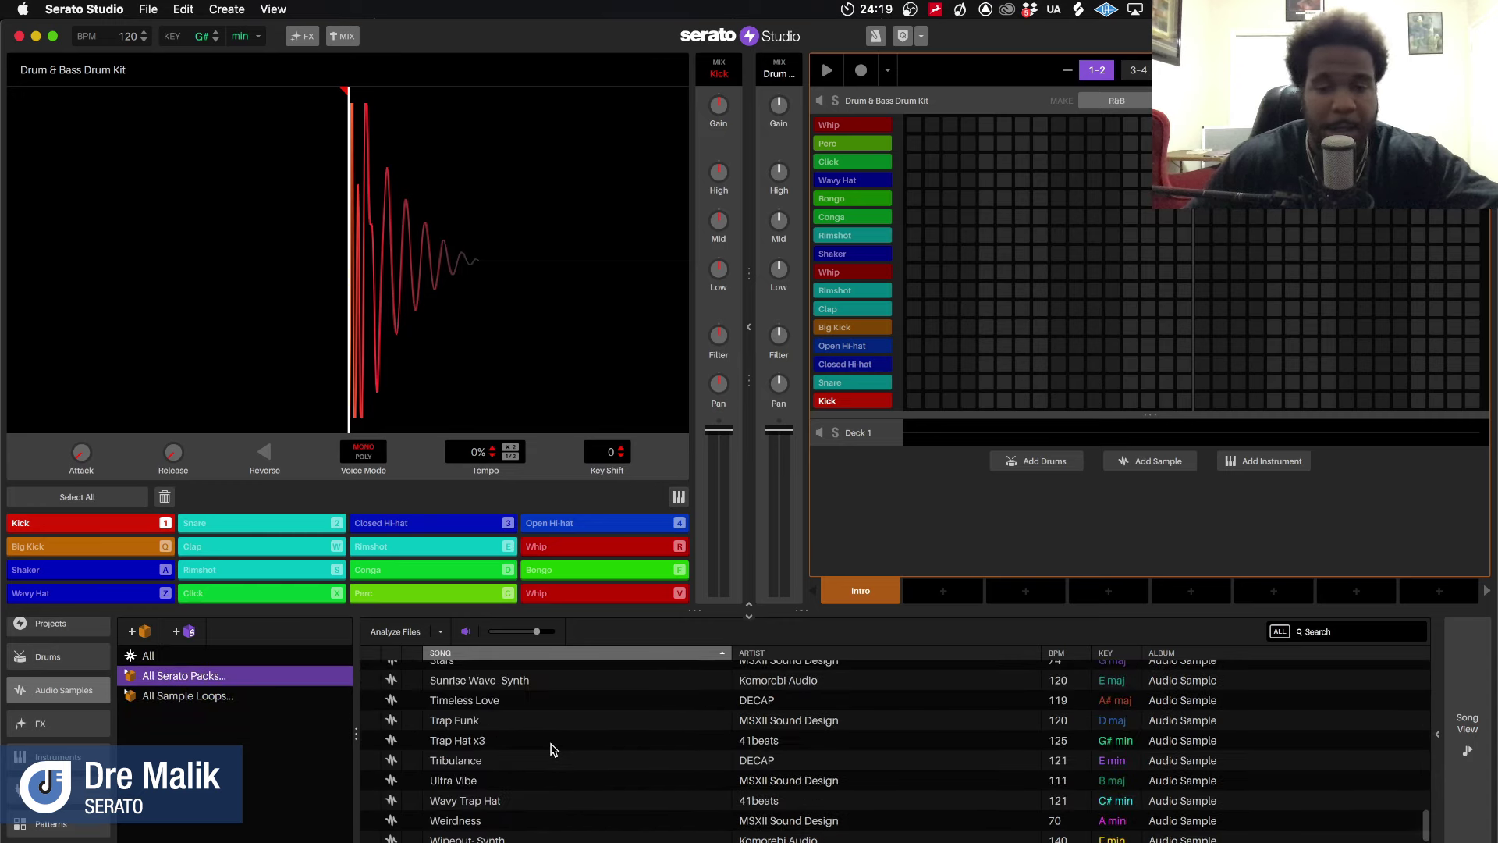
pyautogui.scroll(20, 552, 749)
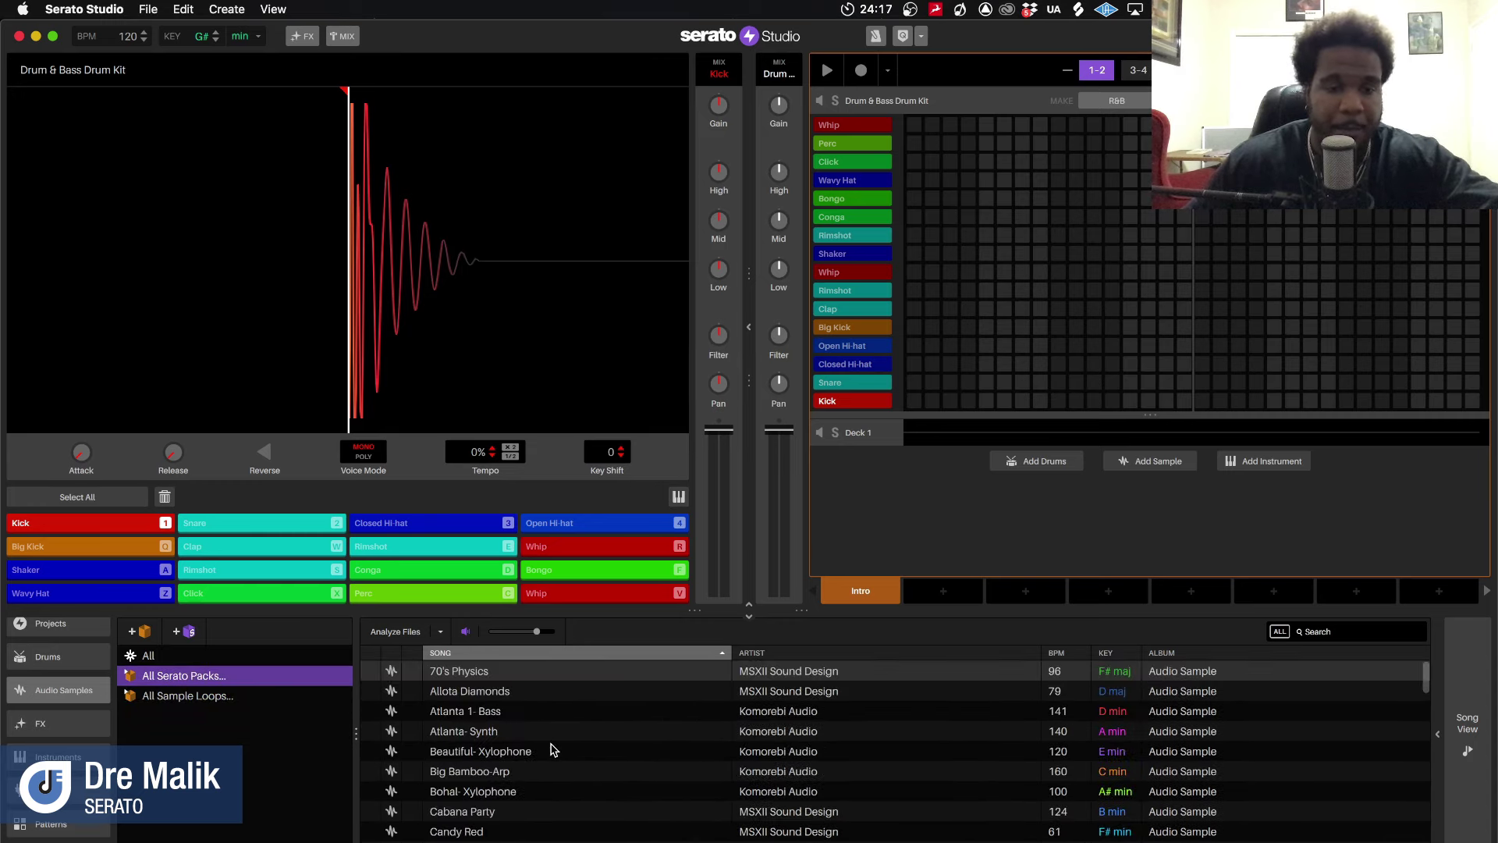
pyautogui.scroll(-3, 485, 711)
pyautogui.scroll(1, 486, 714)
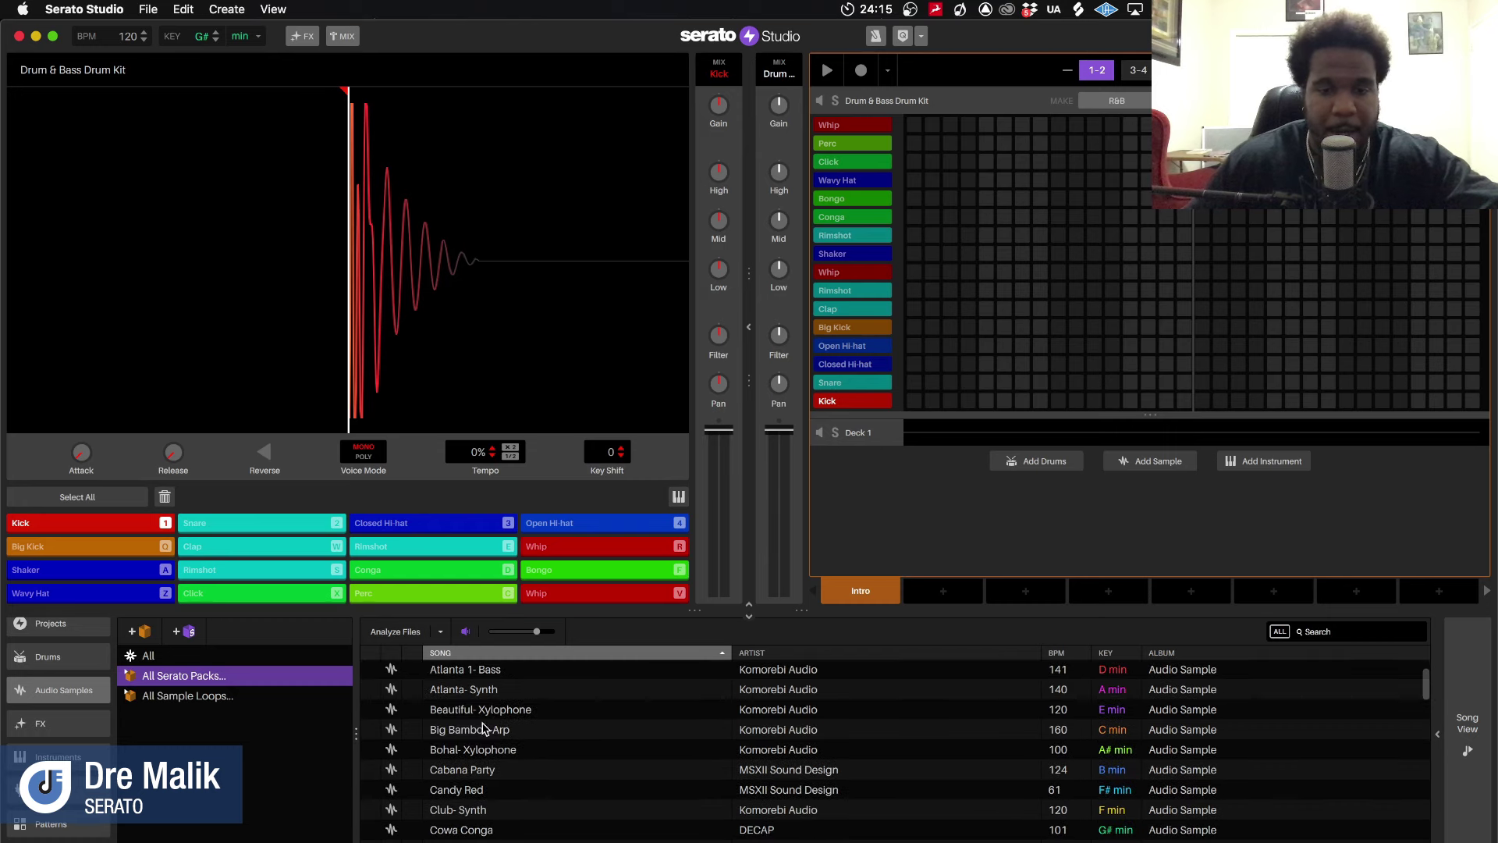
# Preview the Cabana Party, Candy Red, Club- Synth, Cowa Conga and Delayed Braker Hat audio samples
pyautogui.click(515, 775)
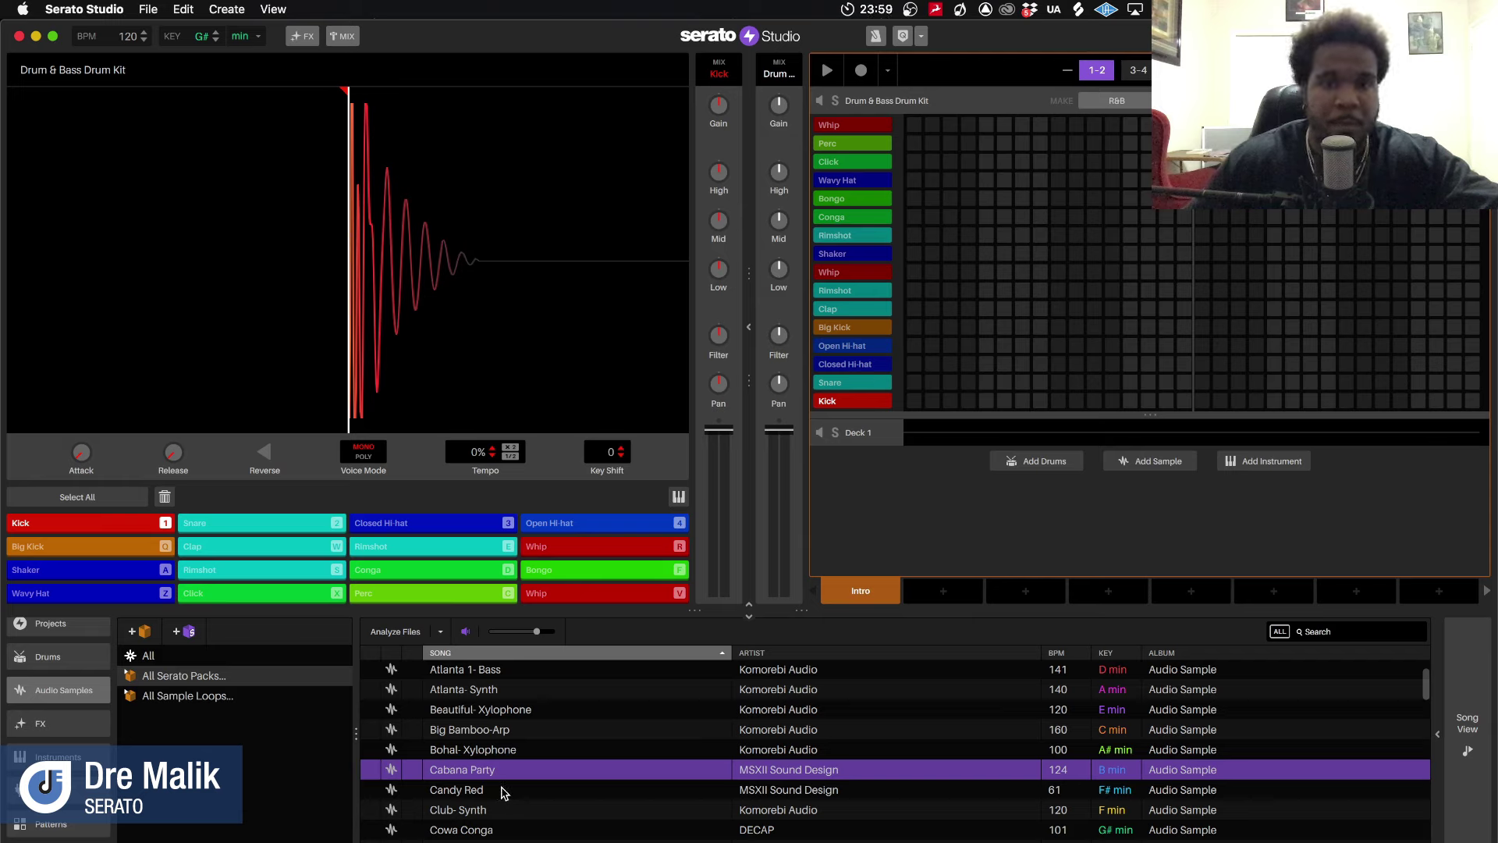
pyautogui.click(501, 790)
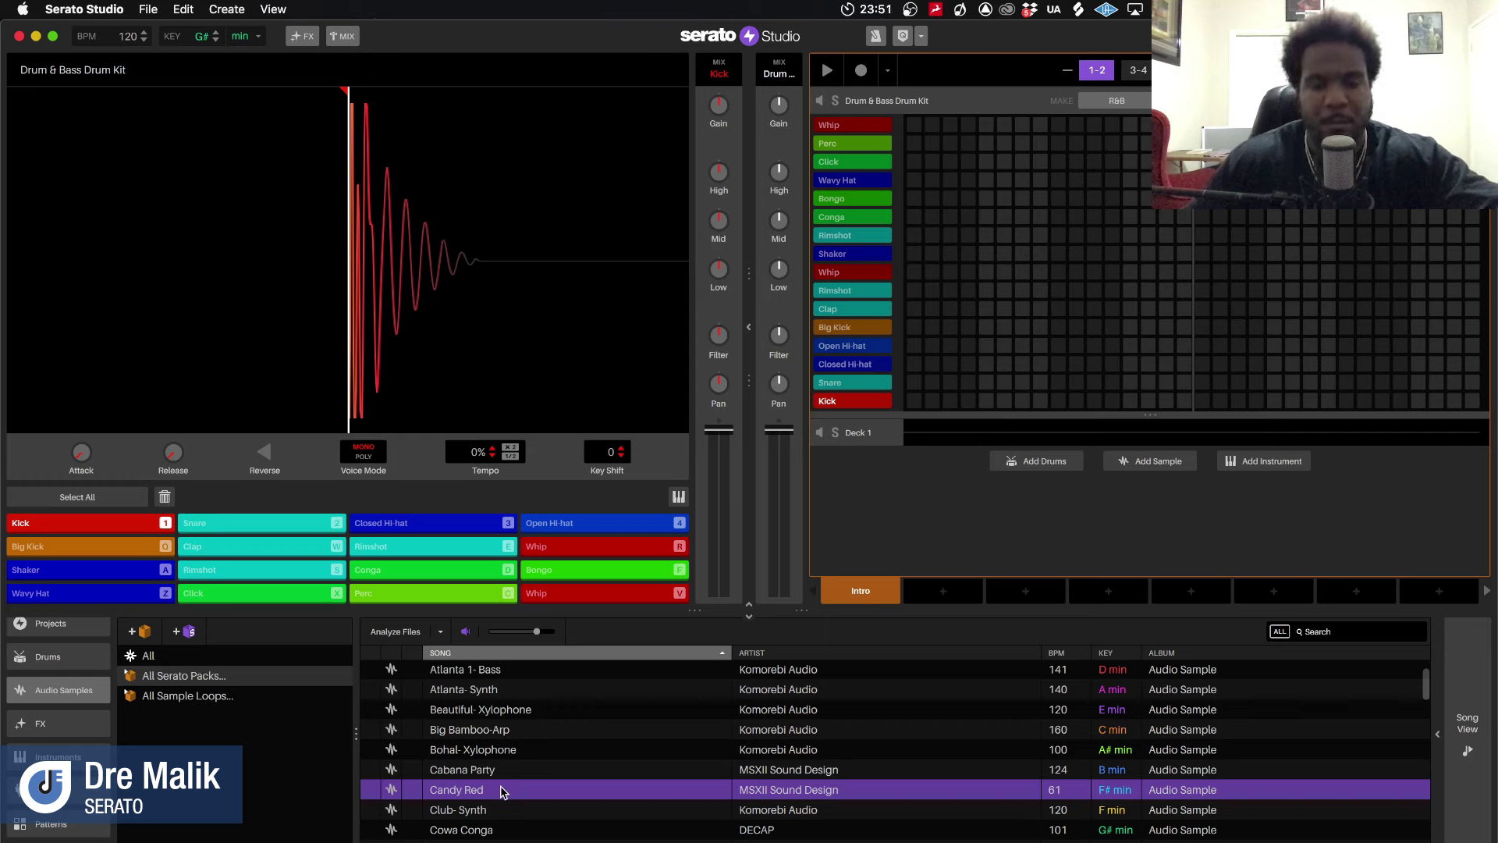
pyautogui.scroll(-2, 527, 766)
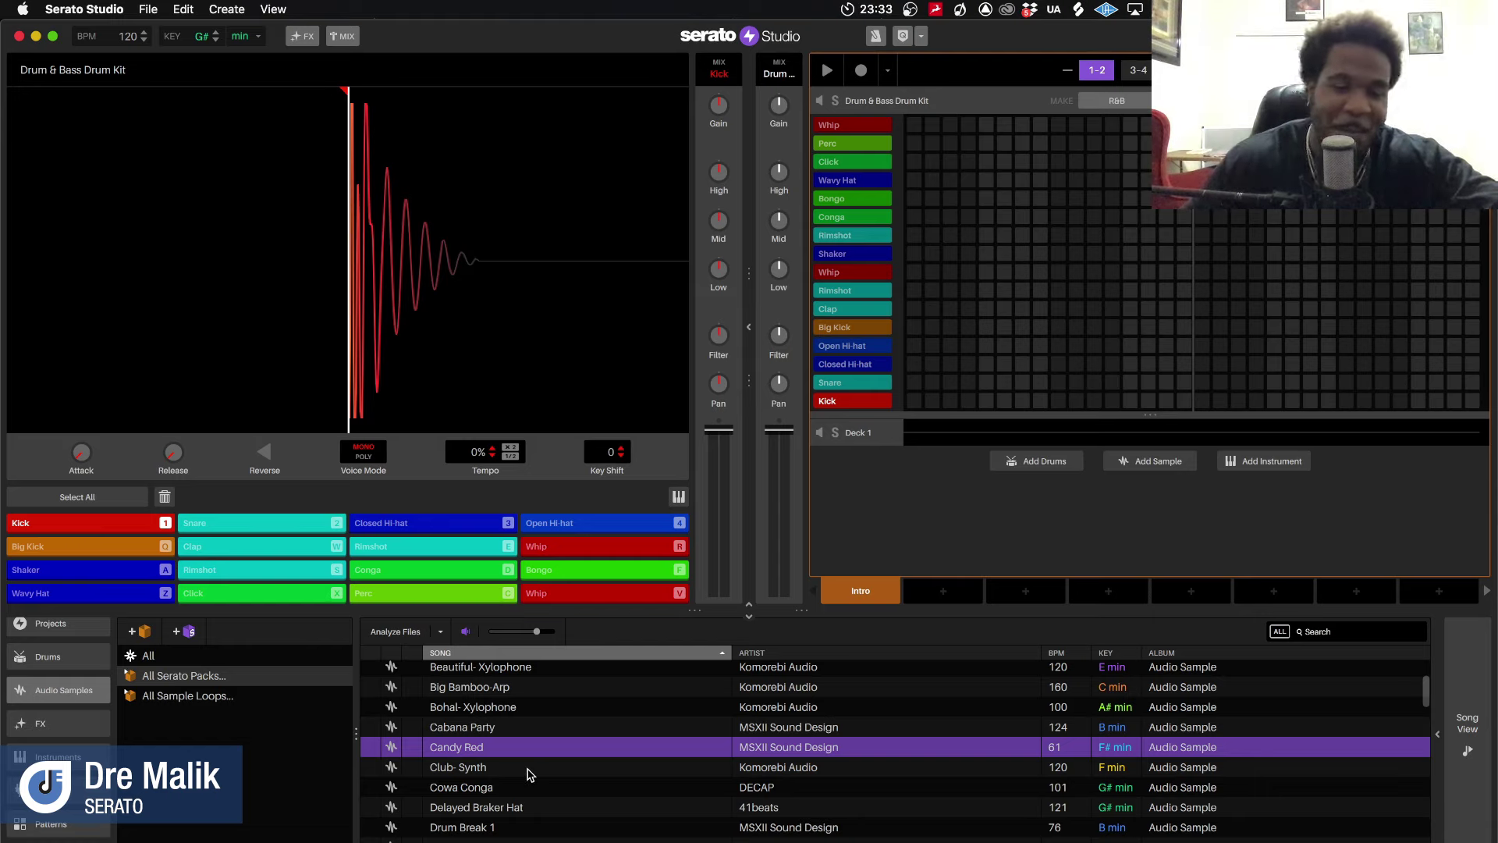
pyautogui.click(527, 767)
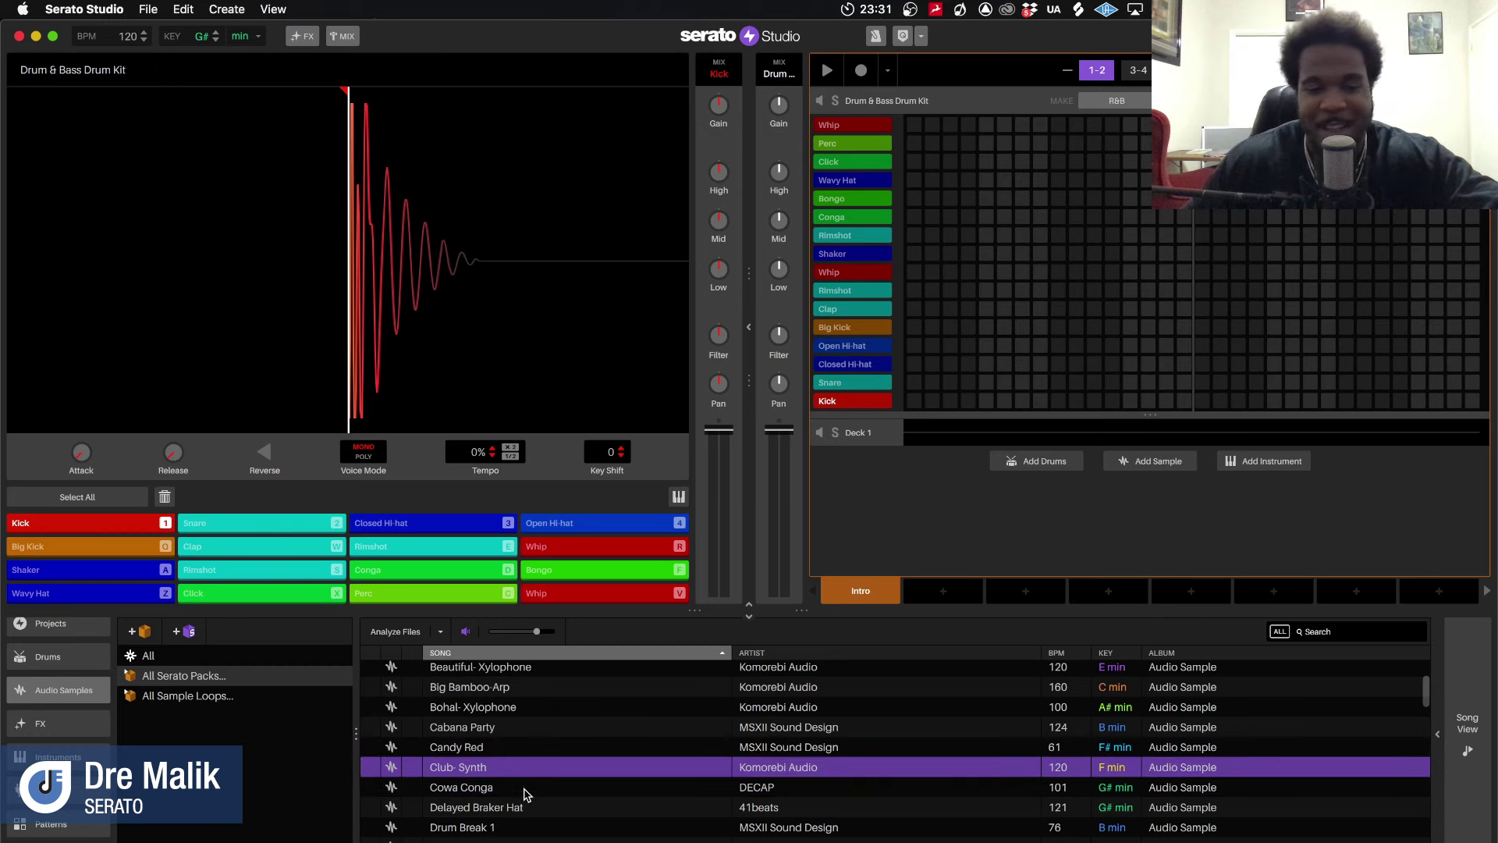
pyautogui.click(523, 789)
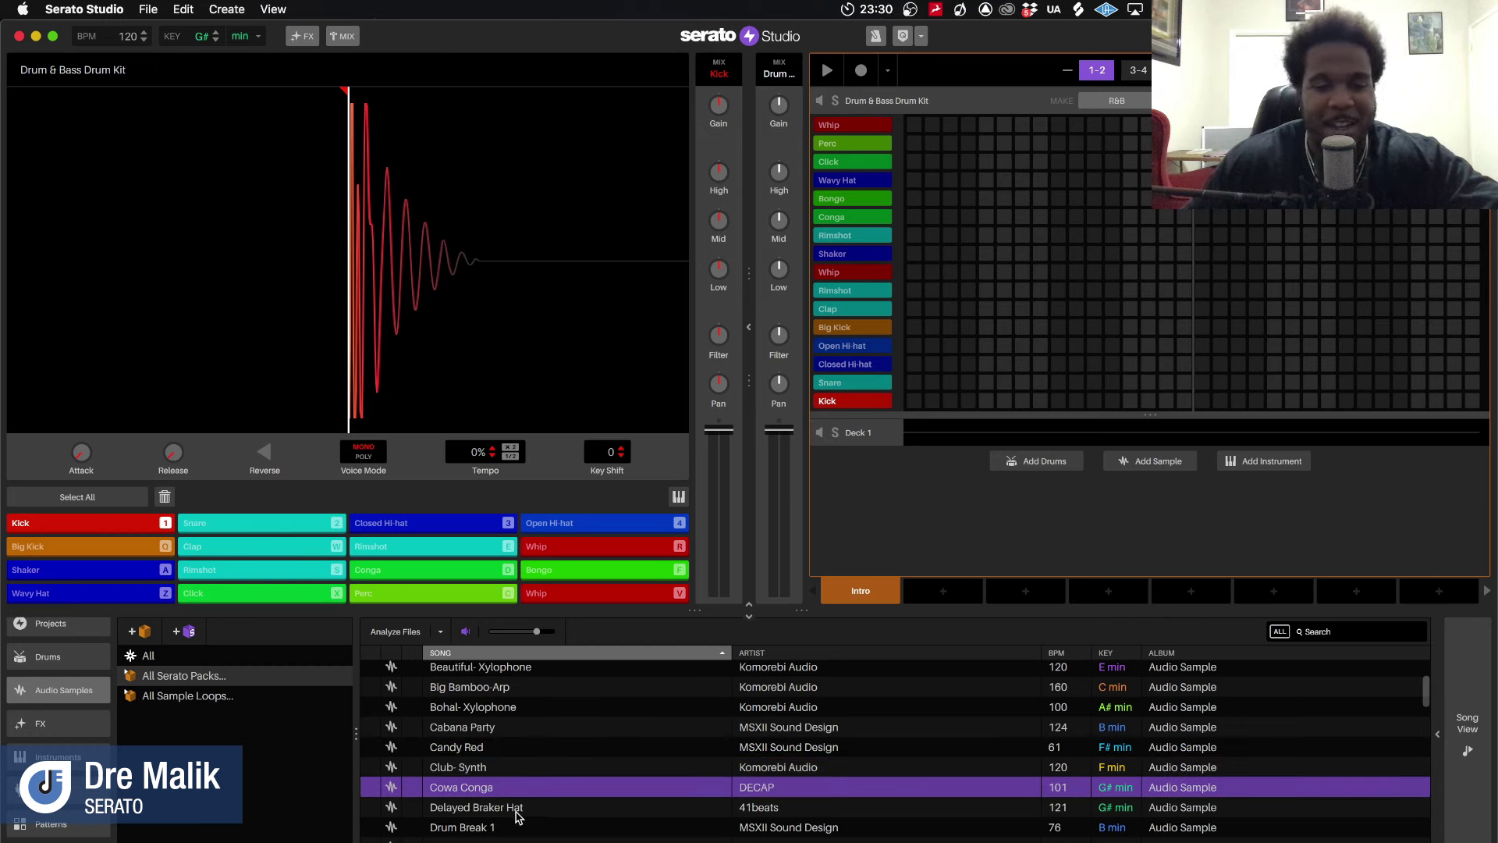
pyautogui.click(515, 807)
# Preview the Jazzin, Jefe and Italy Soul audio samples further down the list
pyautogui.scroll(-10, 516, 780)
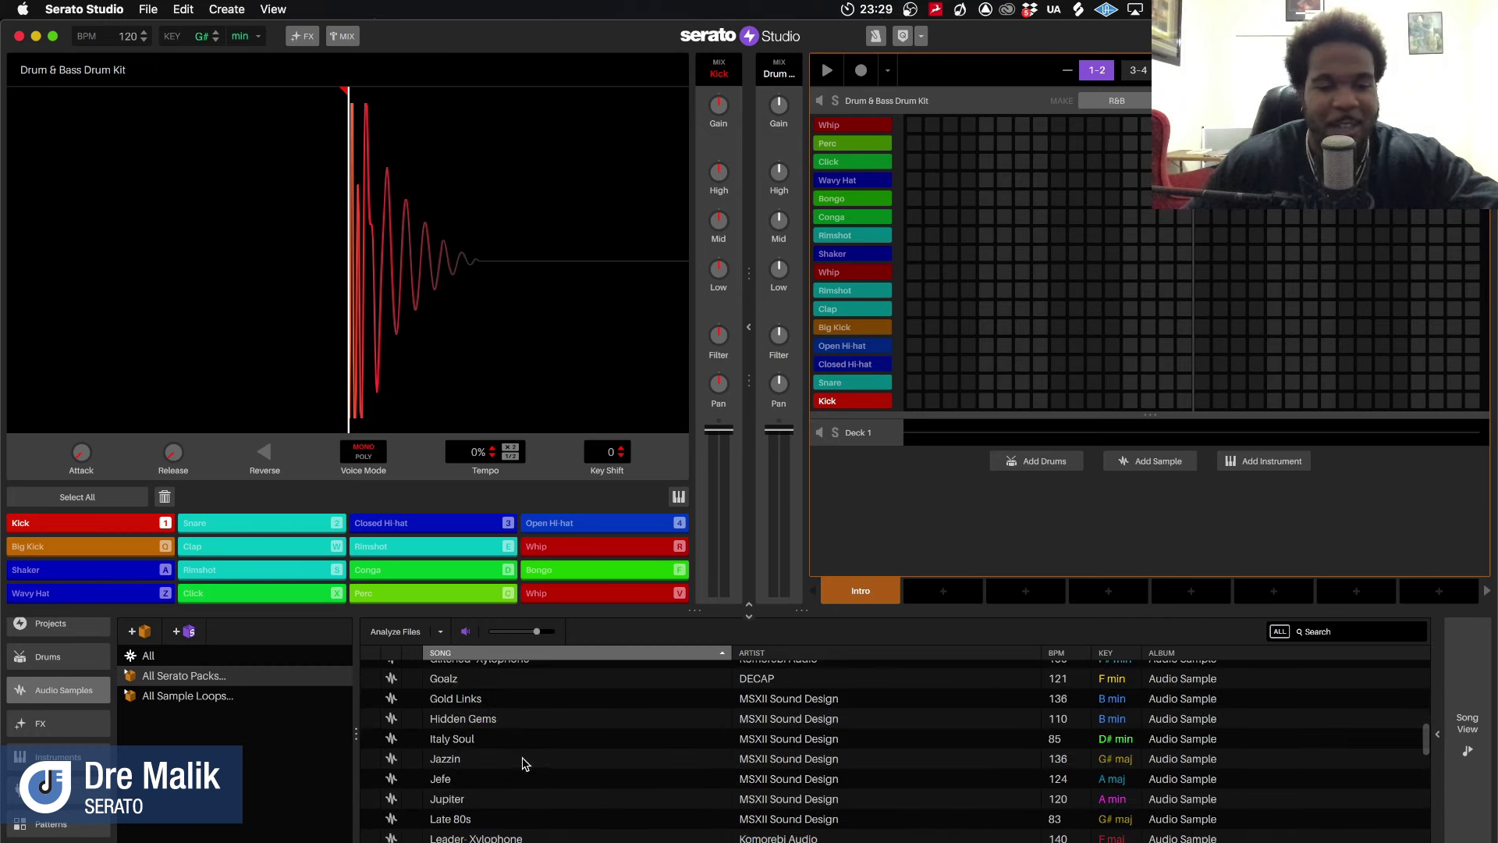
pyautogui.click(523, 759)
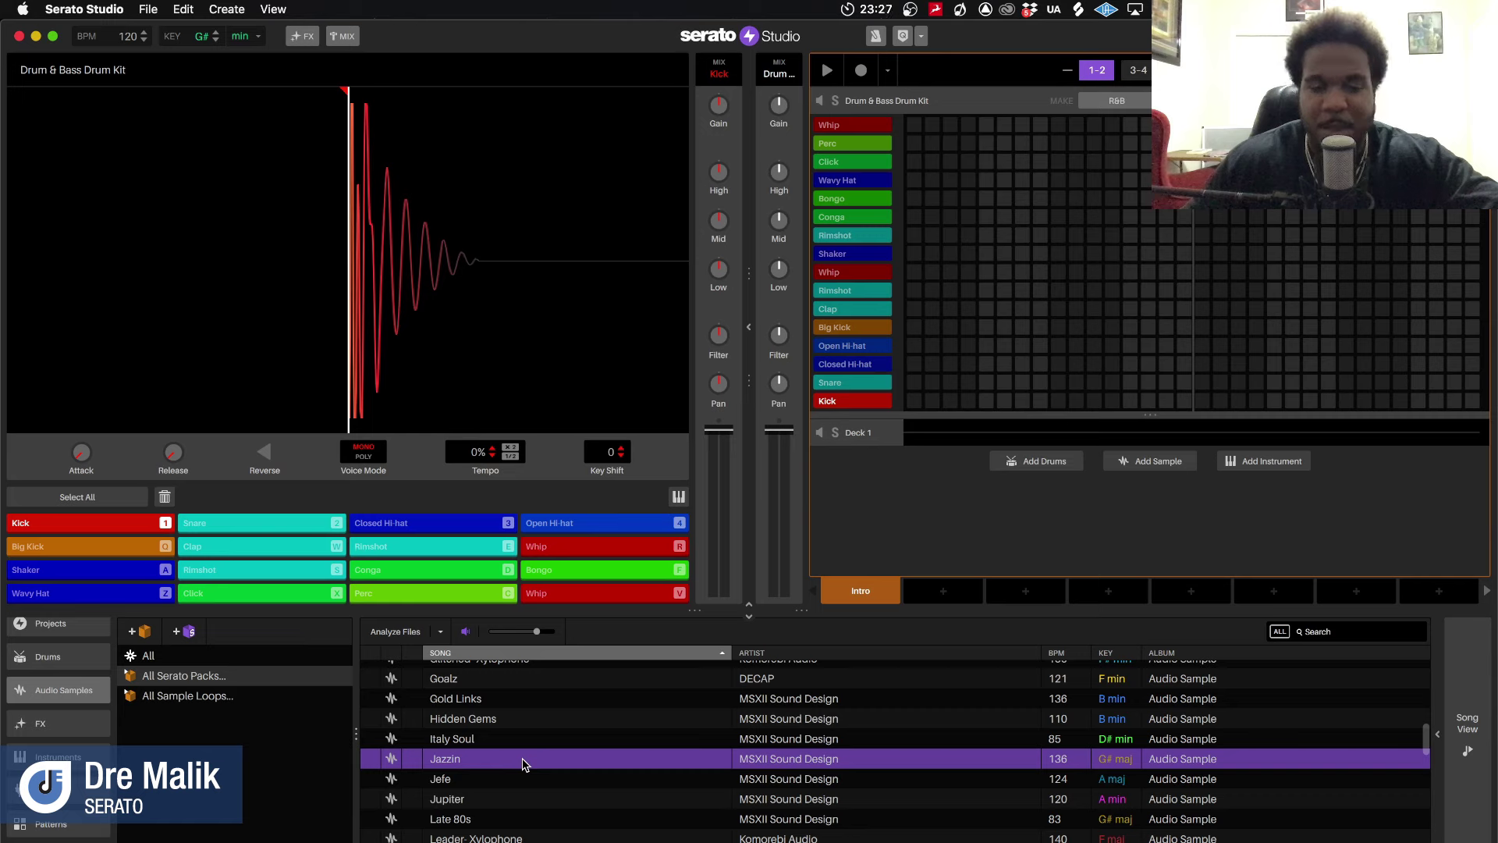
pyautogui.click(524, 779)
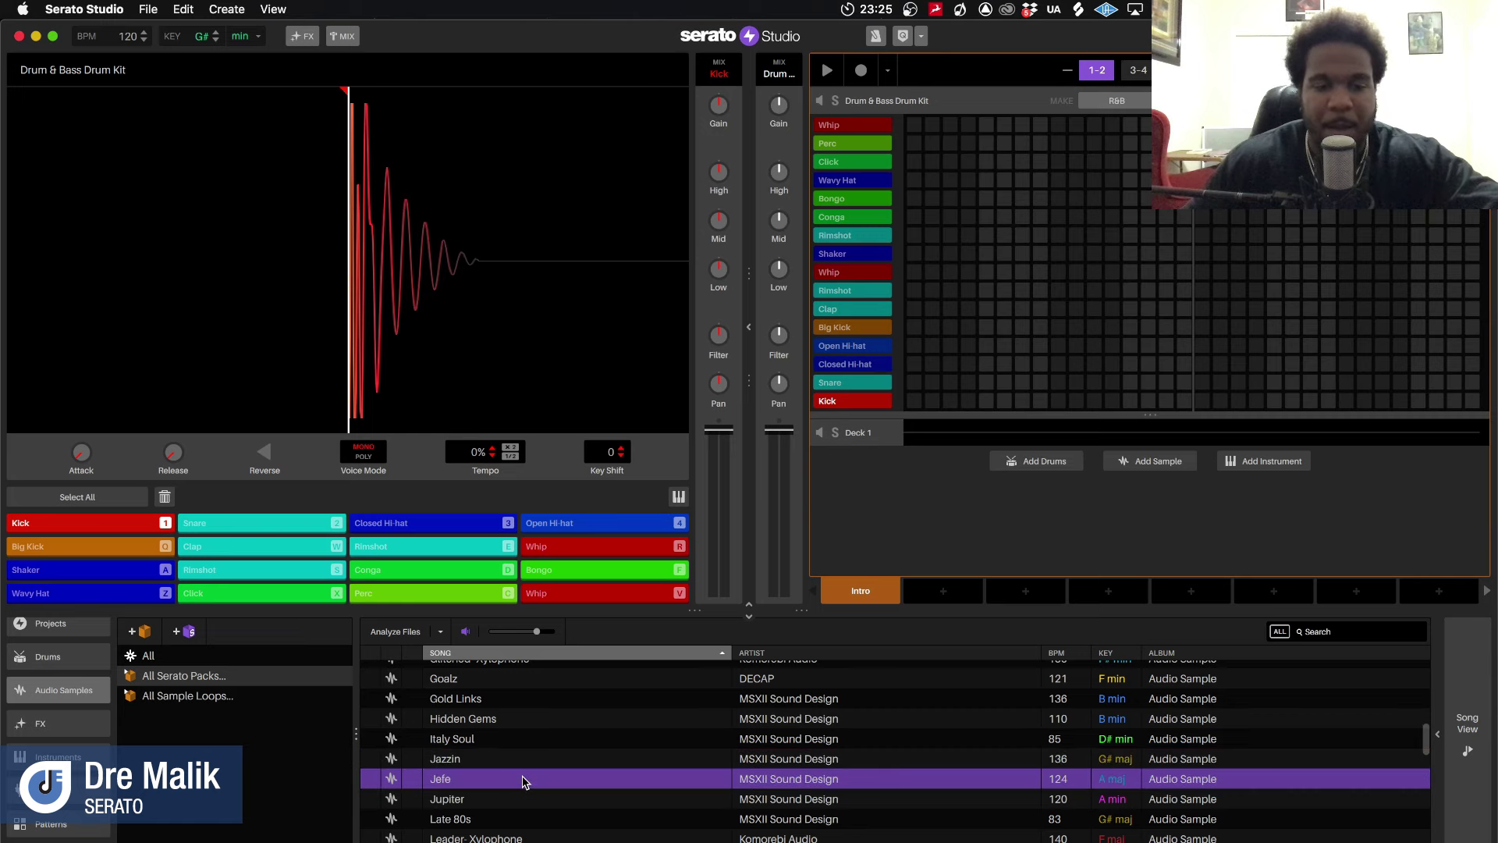
pyautogui.click(536, 739)
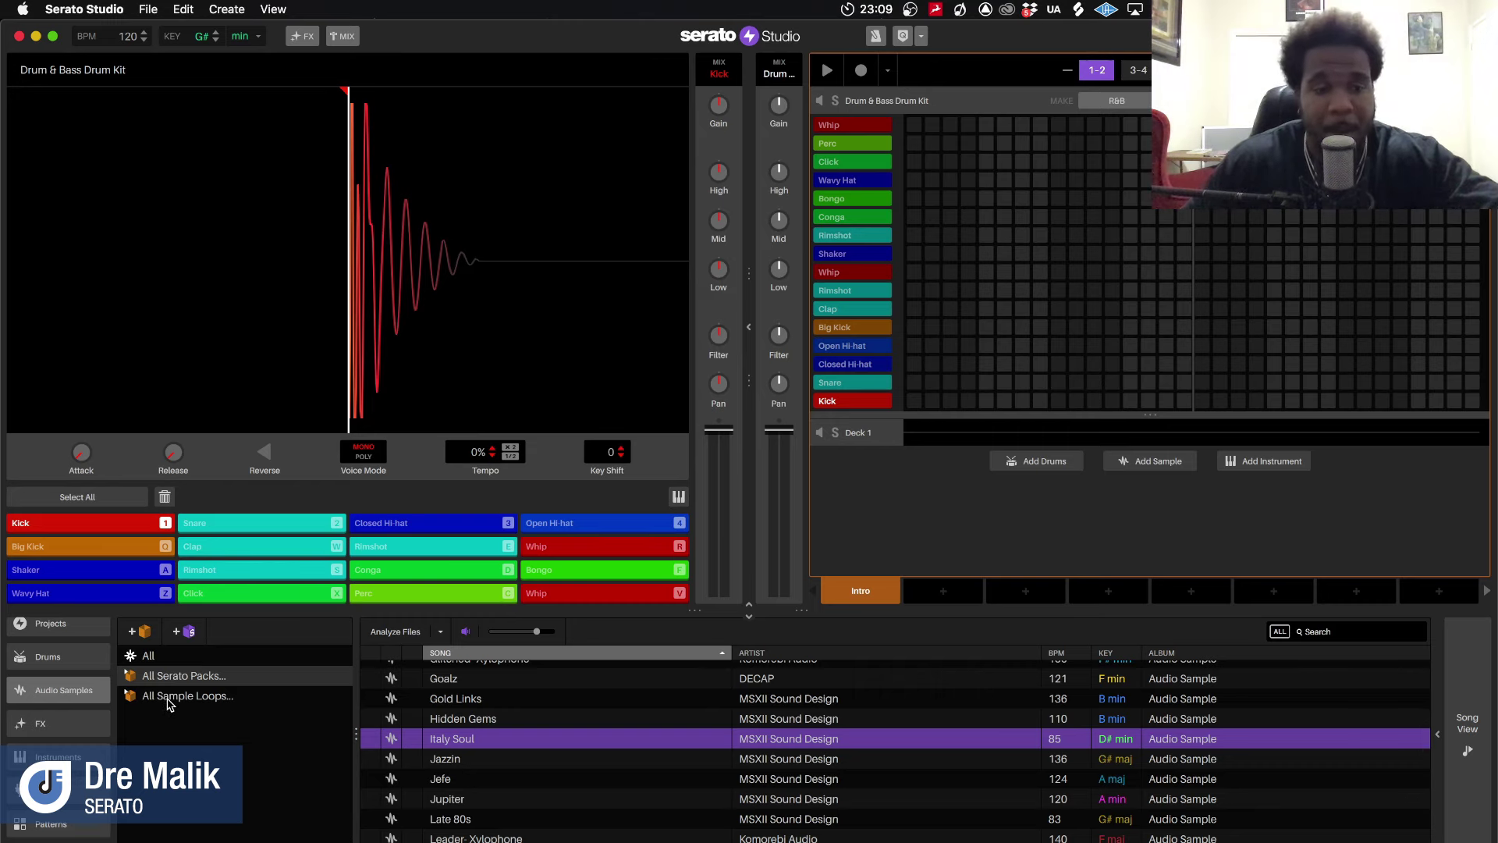
# Browse the sample loops collection and preview the Wavy Trap Hat loop
pyautogui.click(170, 697)
pyautogui.scroll(-20, 478, 753)
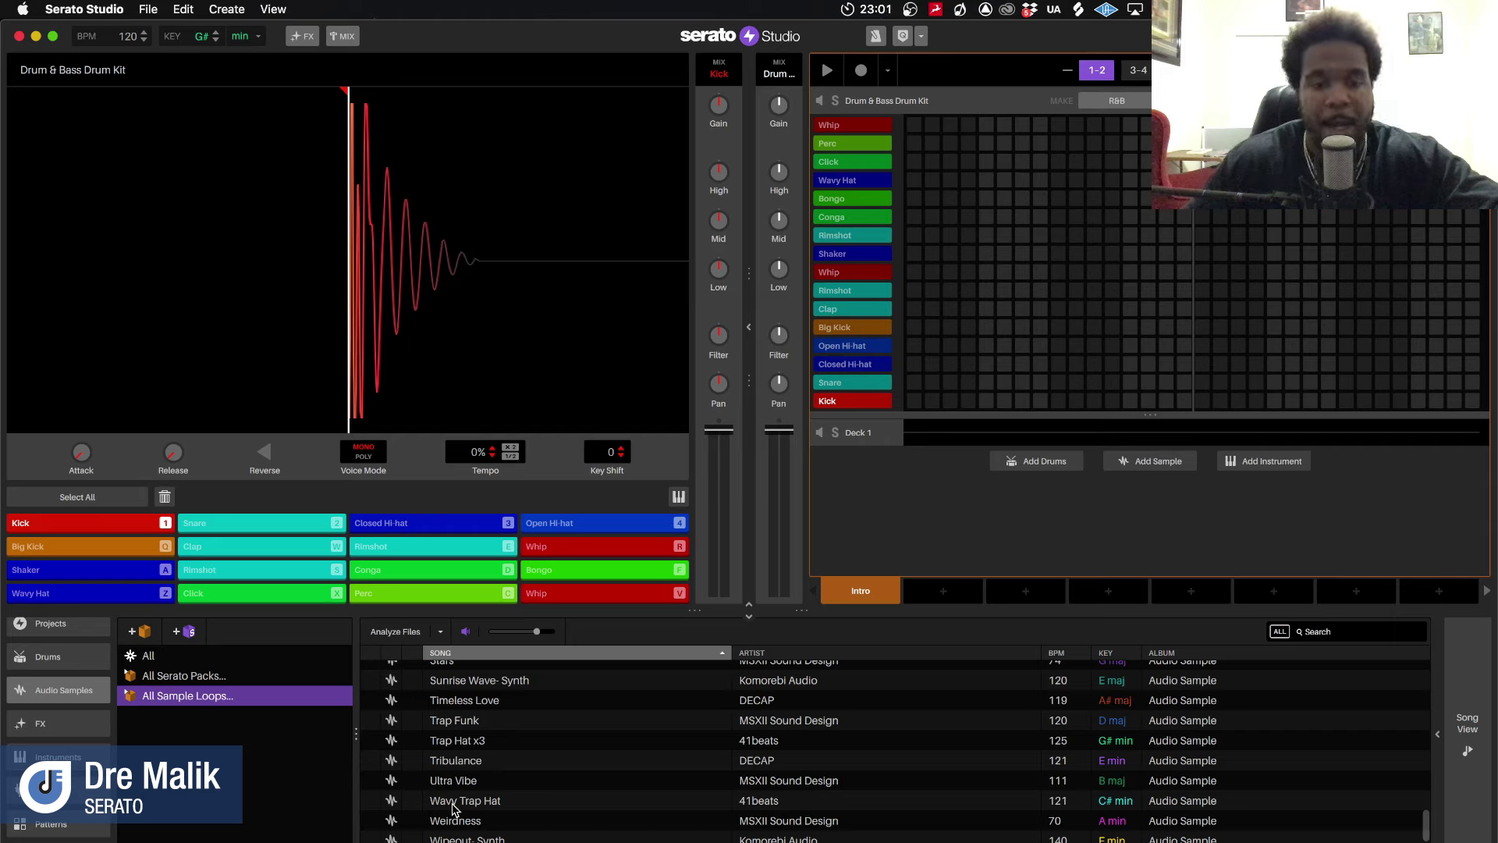
pyautogui.click(453, 804)
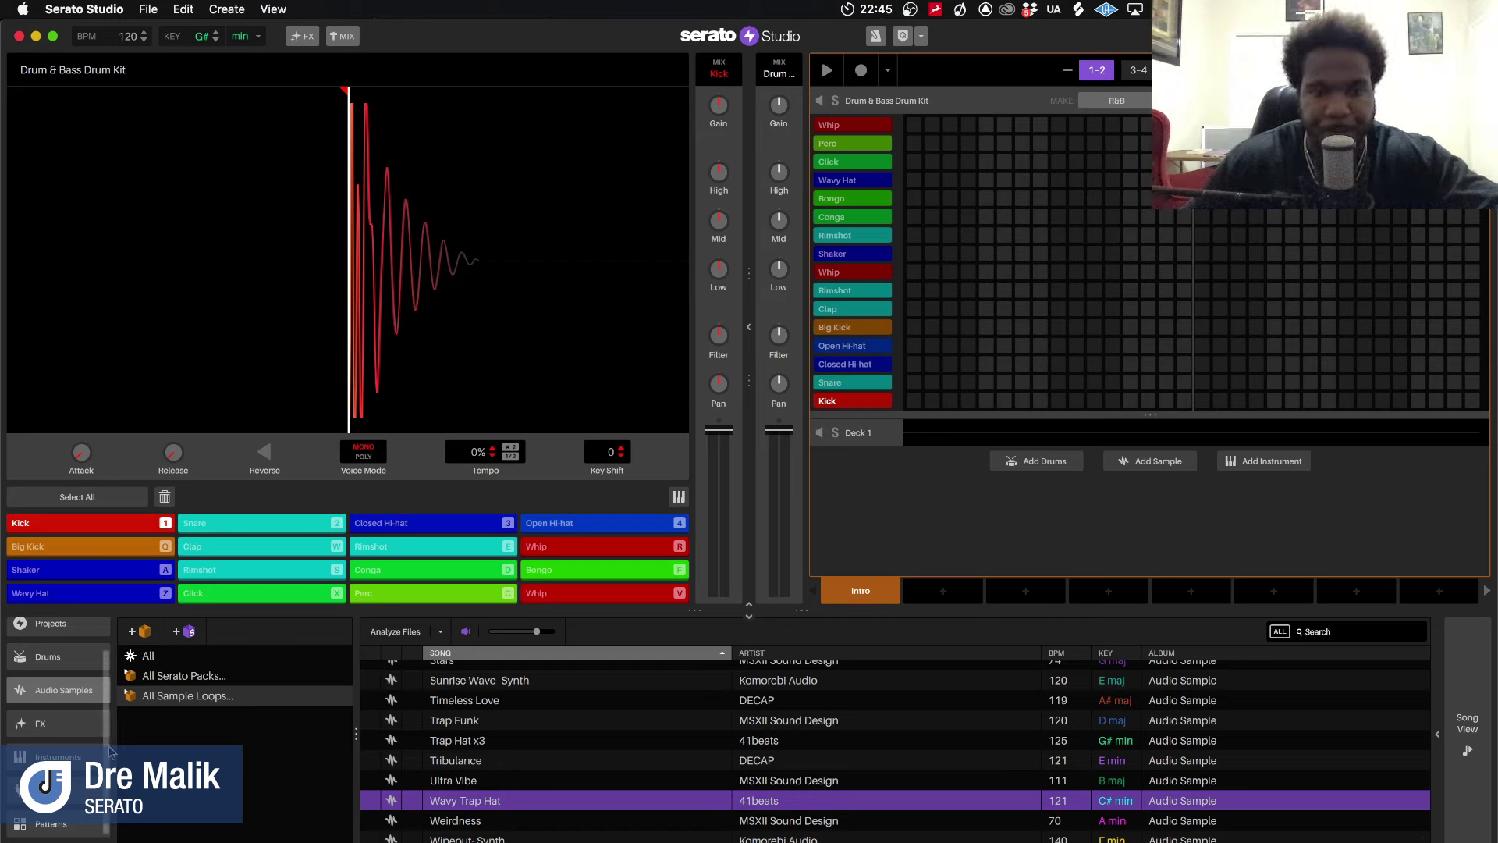
# Show the Strings category of the instruments library and preview Dark Short Strings
pyautogui.click(41, 723)
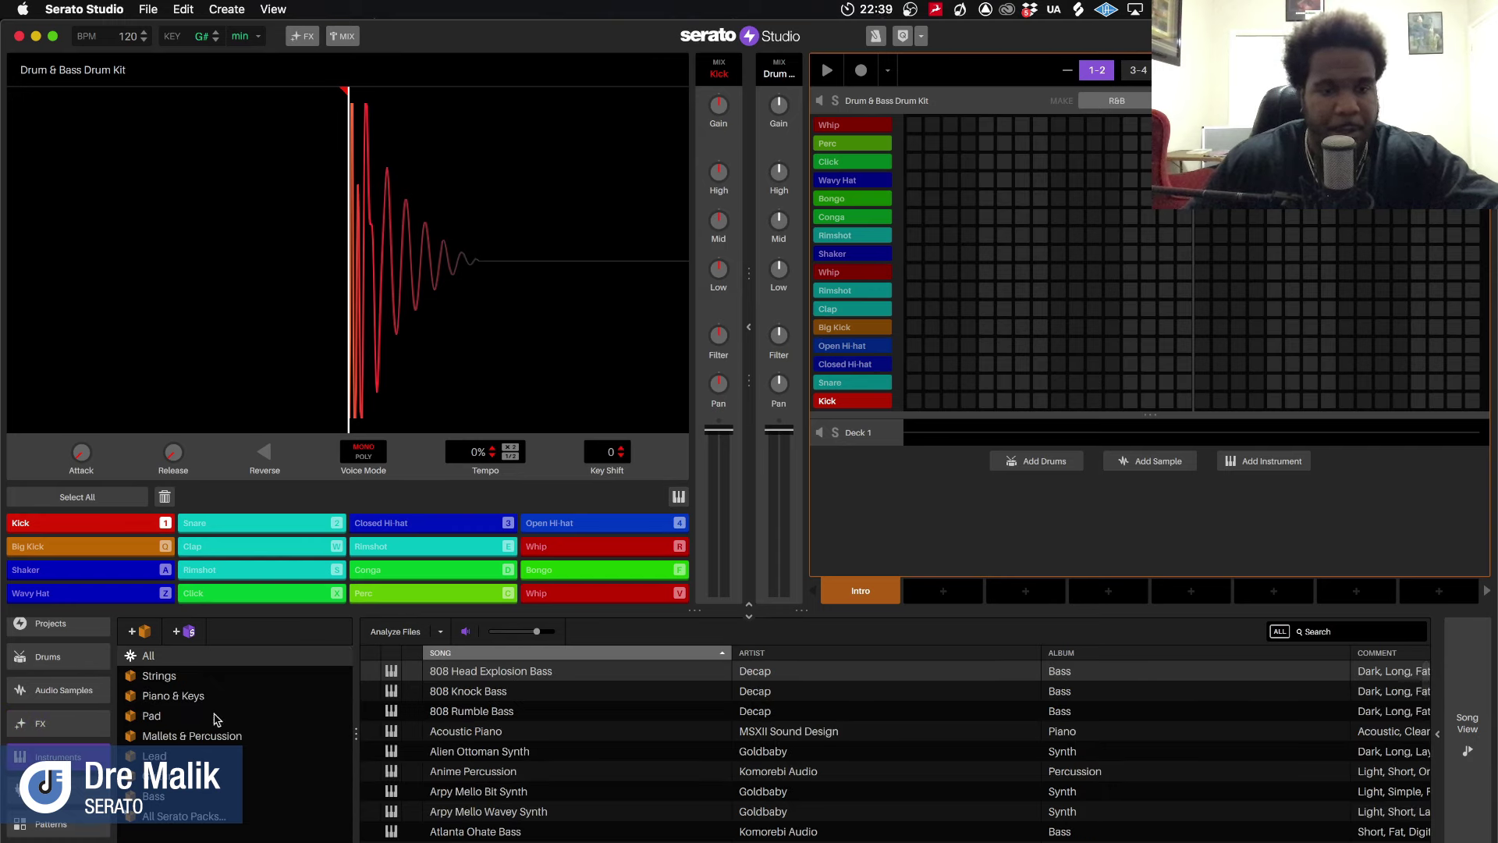
pyautogui.click(159, 676)
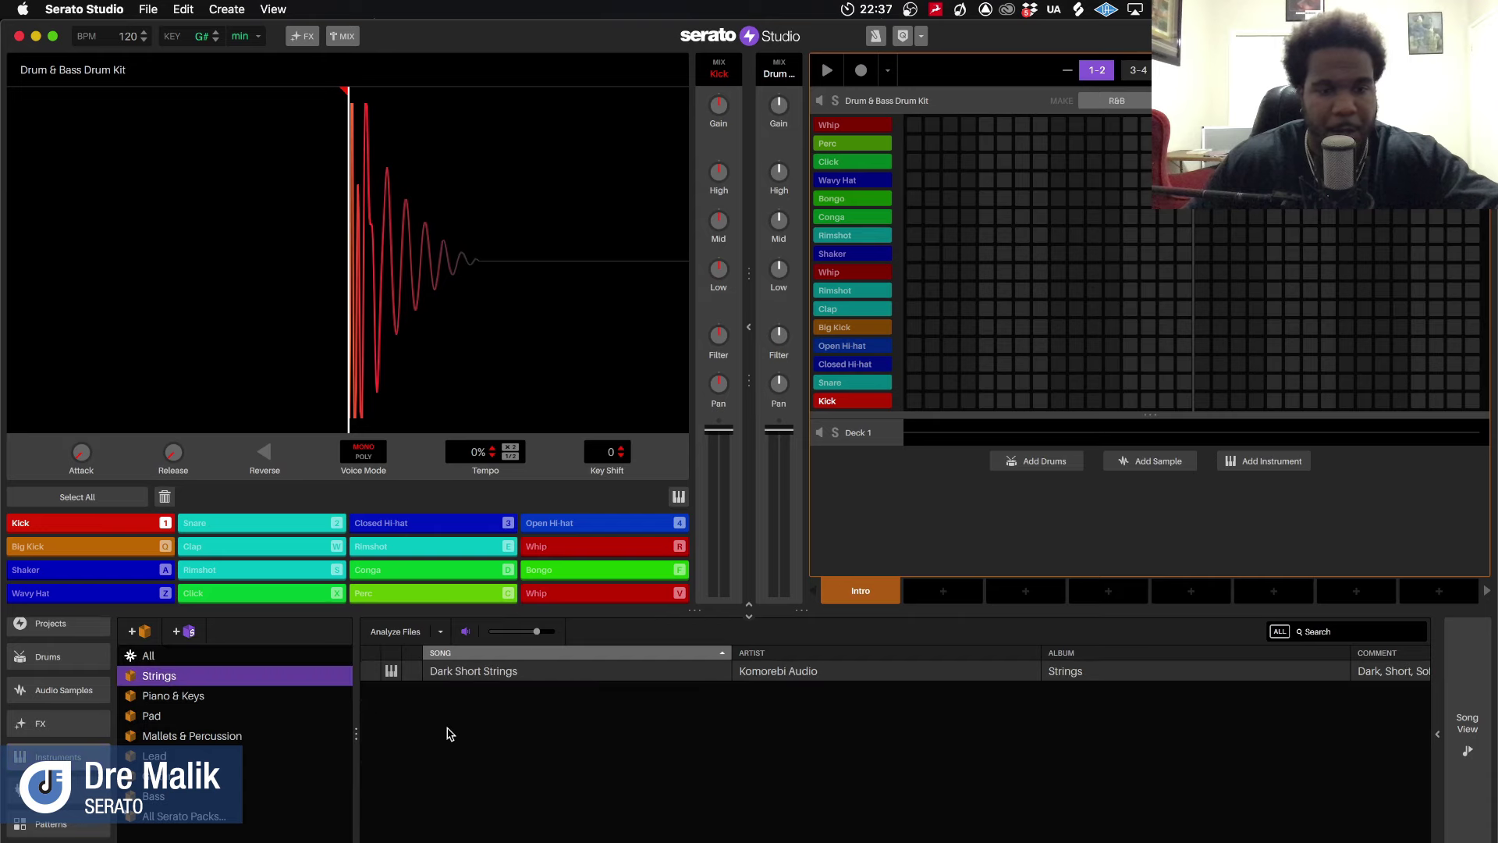
pyautogui.click(396, 675)
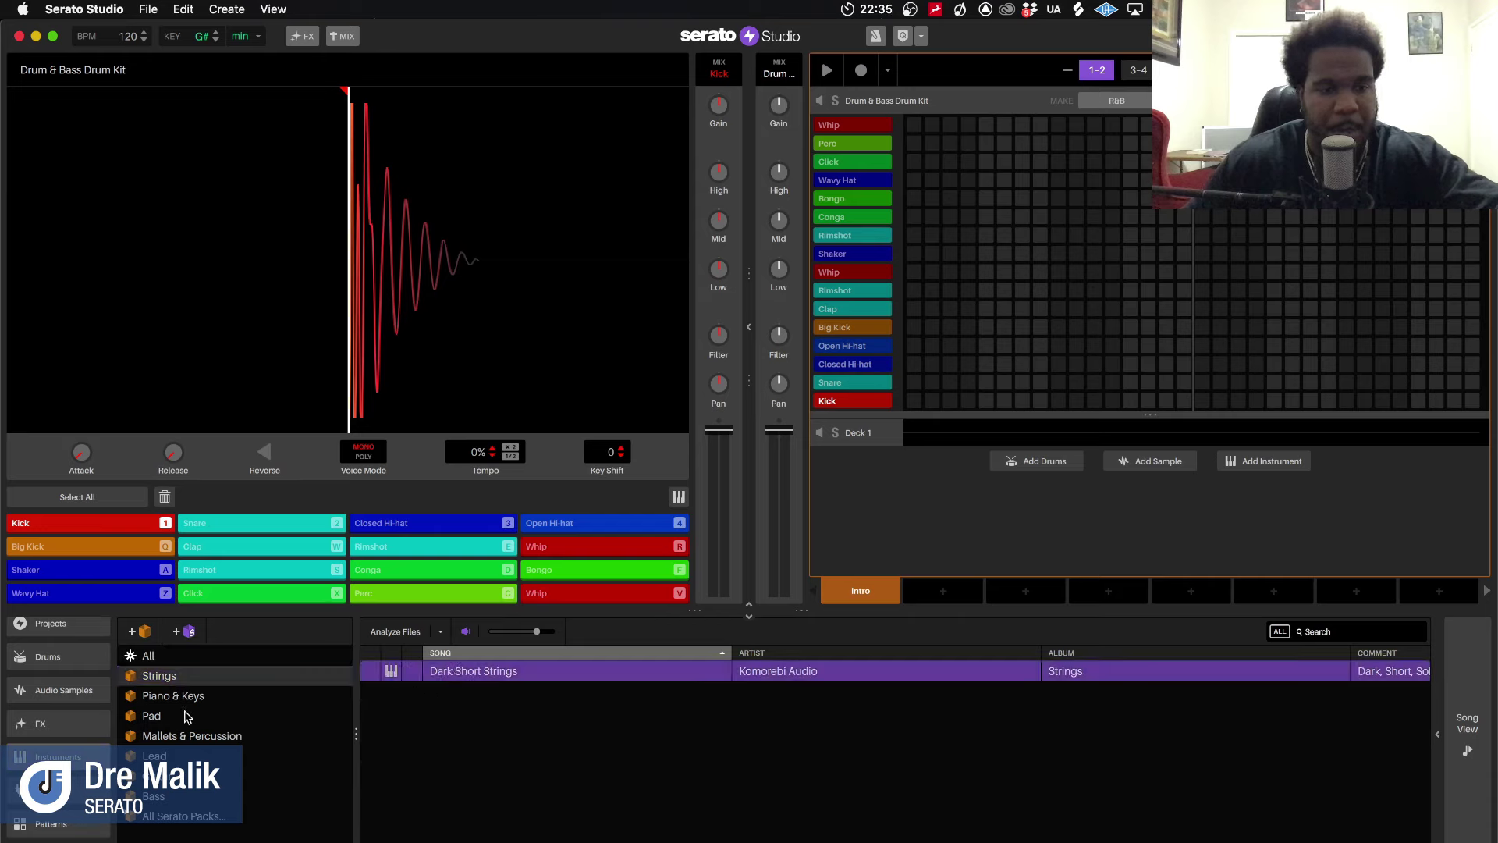
# Preview the Piano & Keys instruments from Arpy Mello Wavey Synth through Floating Points Synth
pyautogui.click(194, 697)
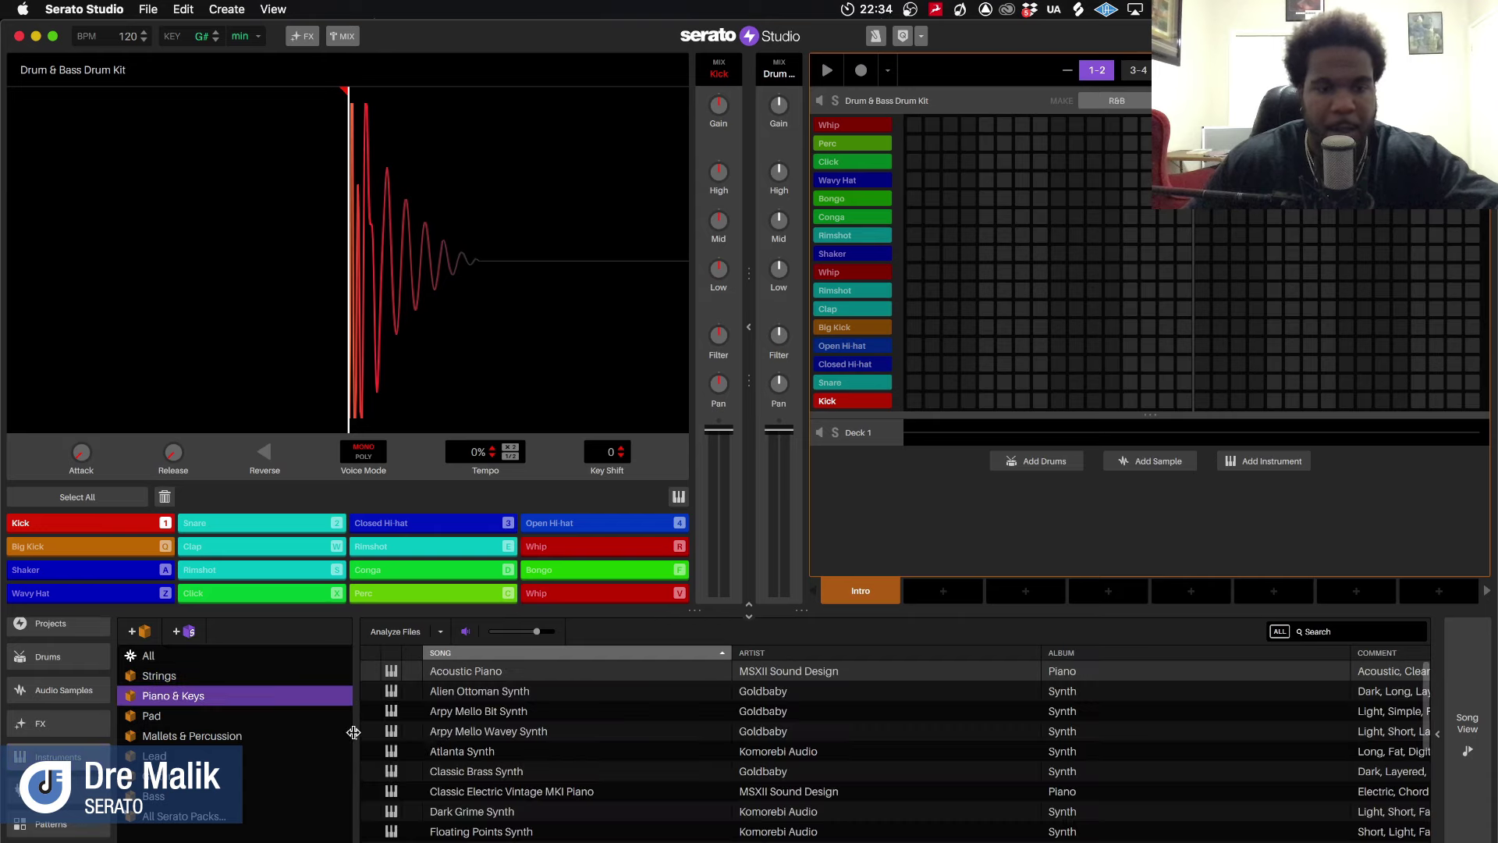
pyautogui.click(451, 722)
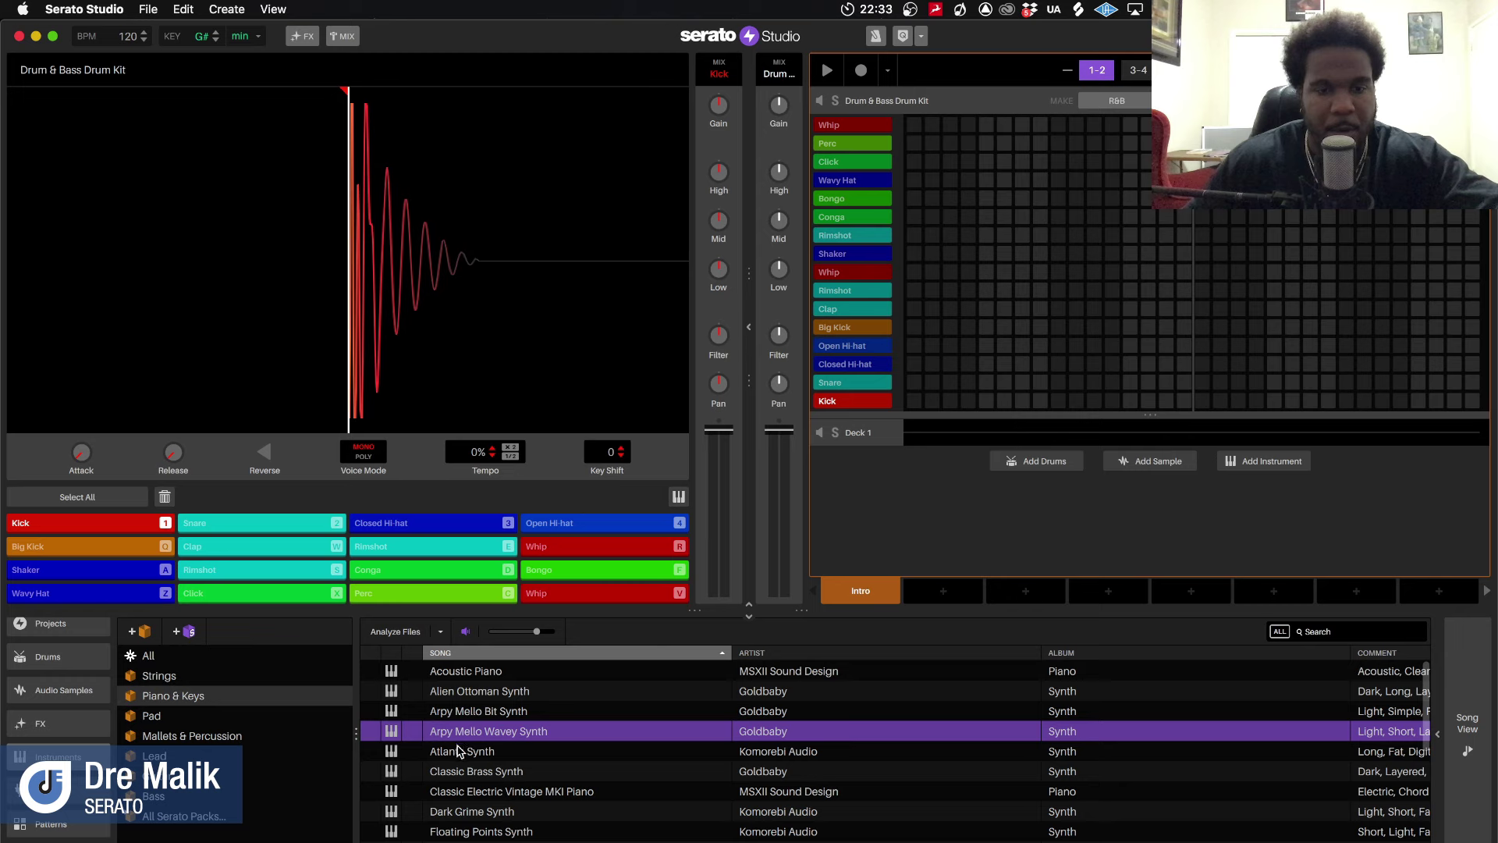
pyautogui.click(459, 752)
pyautogui.click(460, 773)
pyautogui.click(480, 792)
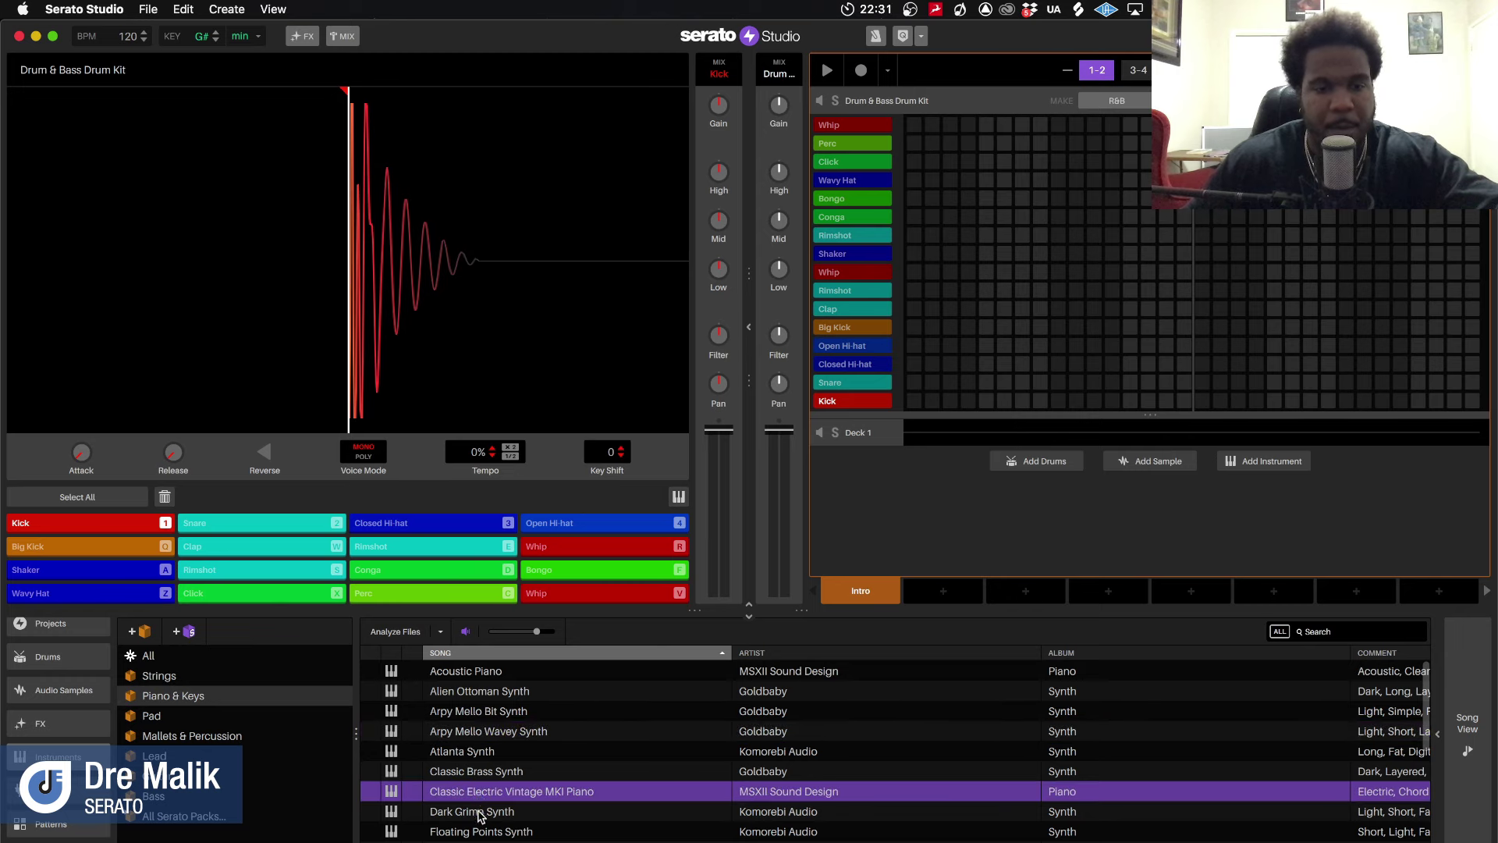
pyautogui.click(481, 812)
pyautogui.click(482, 832)
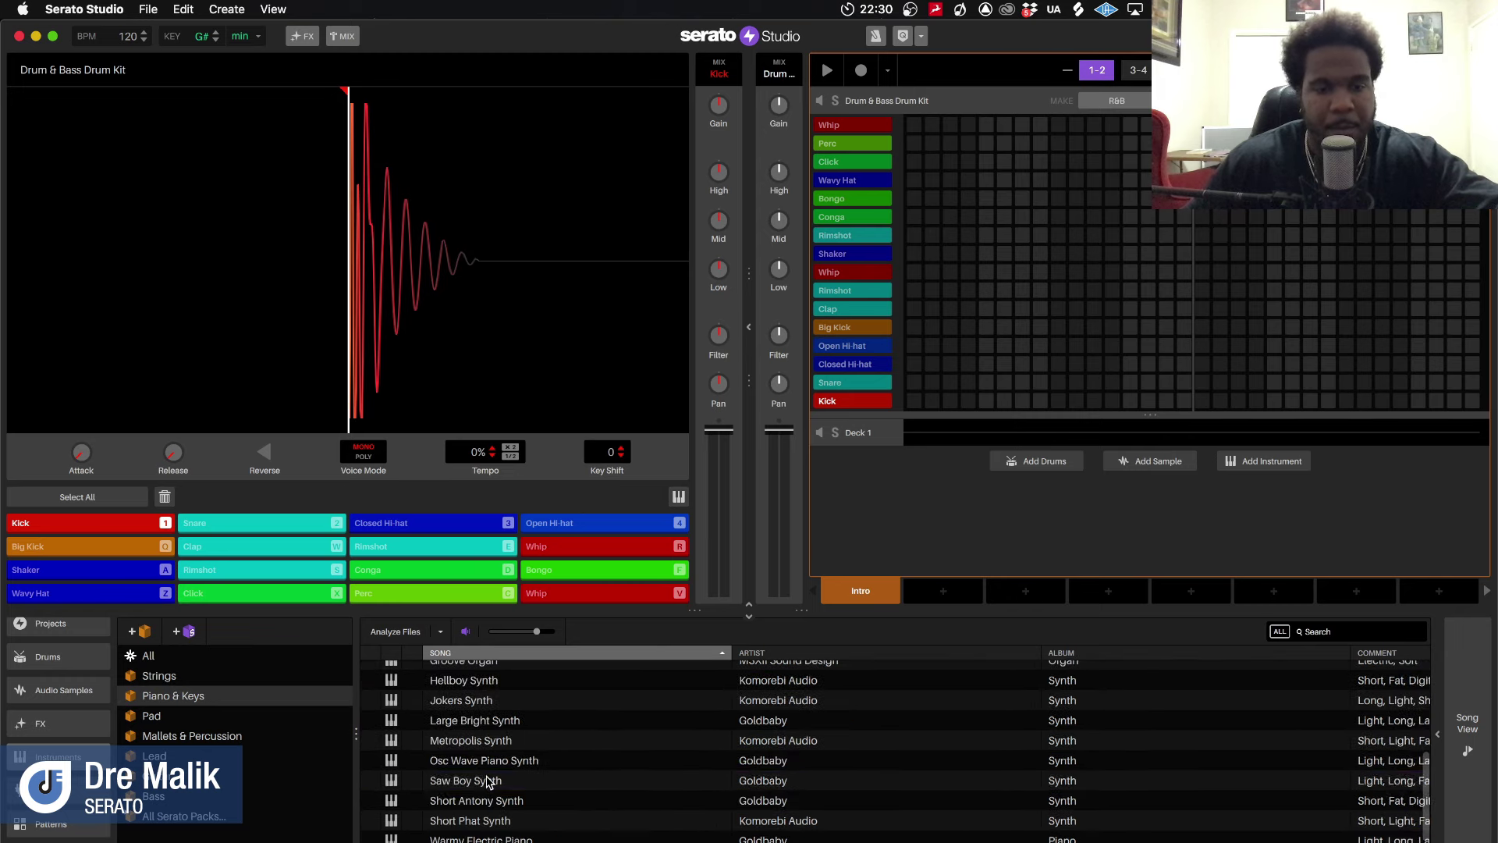
# Preview the Saw Boy and Metropolis synths, and show the Mallets & Percussion instruments category
pyautogui.click(490, 781)
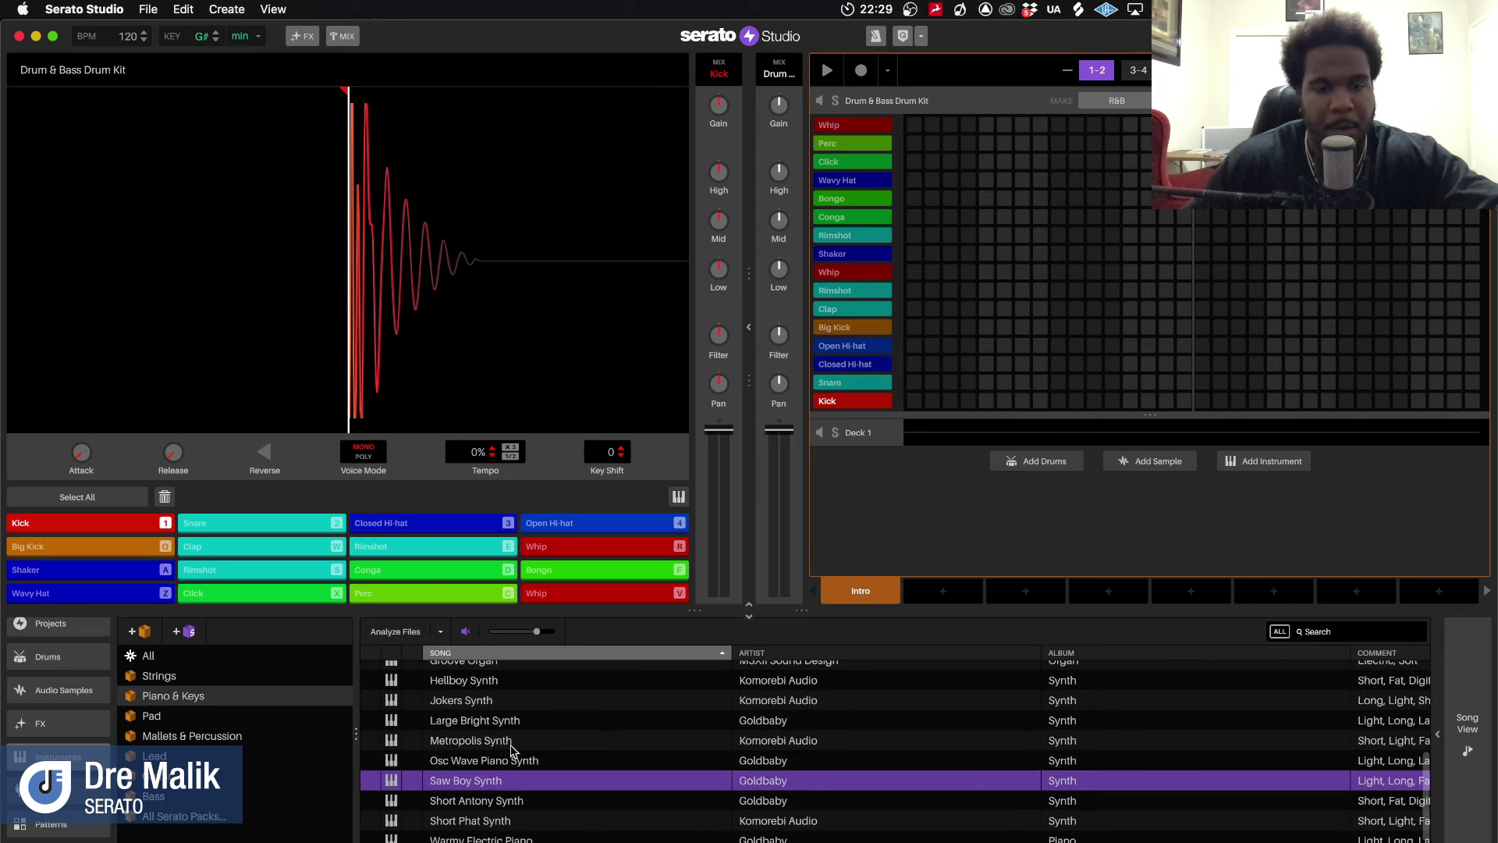
pyautogui.click(506, 742)
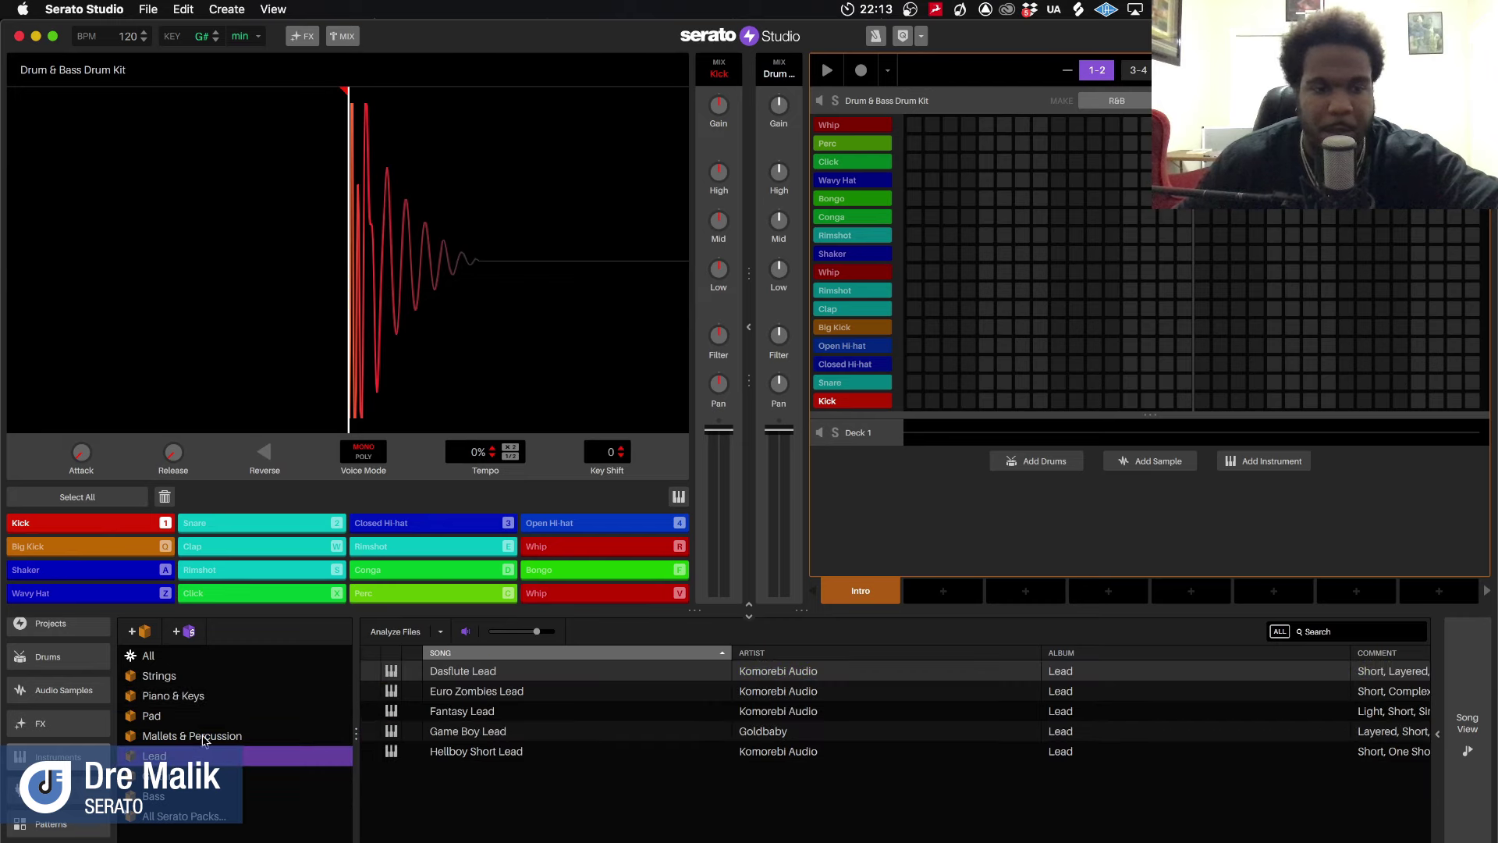
pyautogui.click(205, 736)
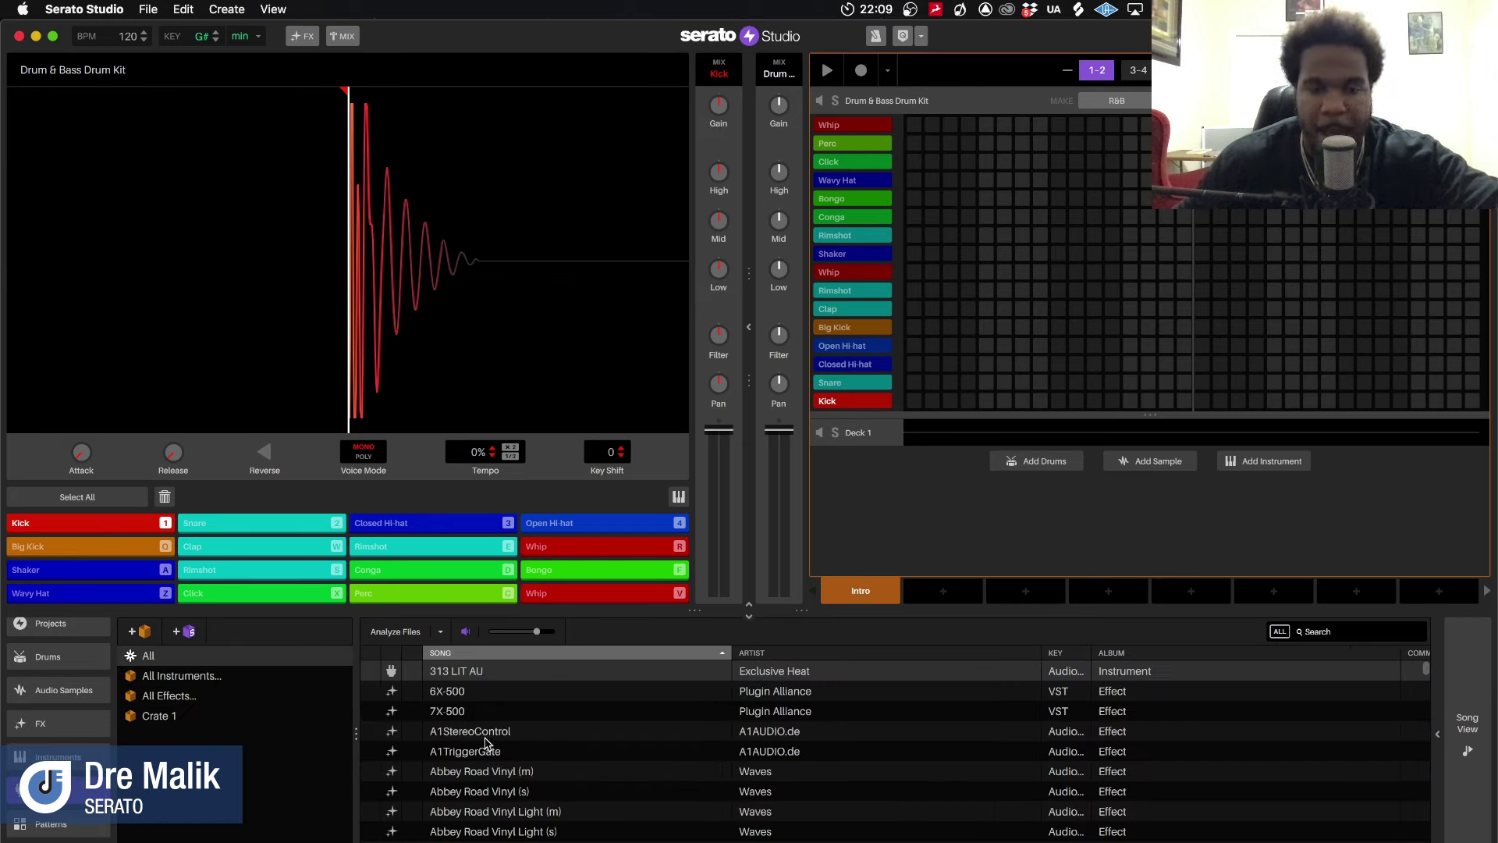
# Look through the full list of plugin instruments and effects, and show the contents of Crate 1
pyautogui.scroll(-15, 489, 747)
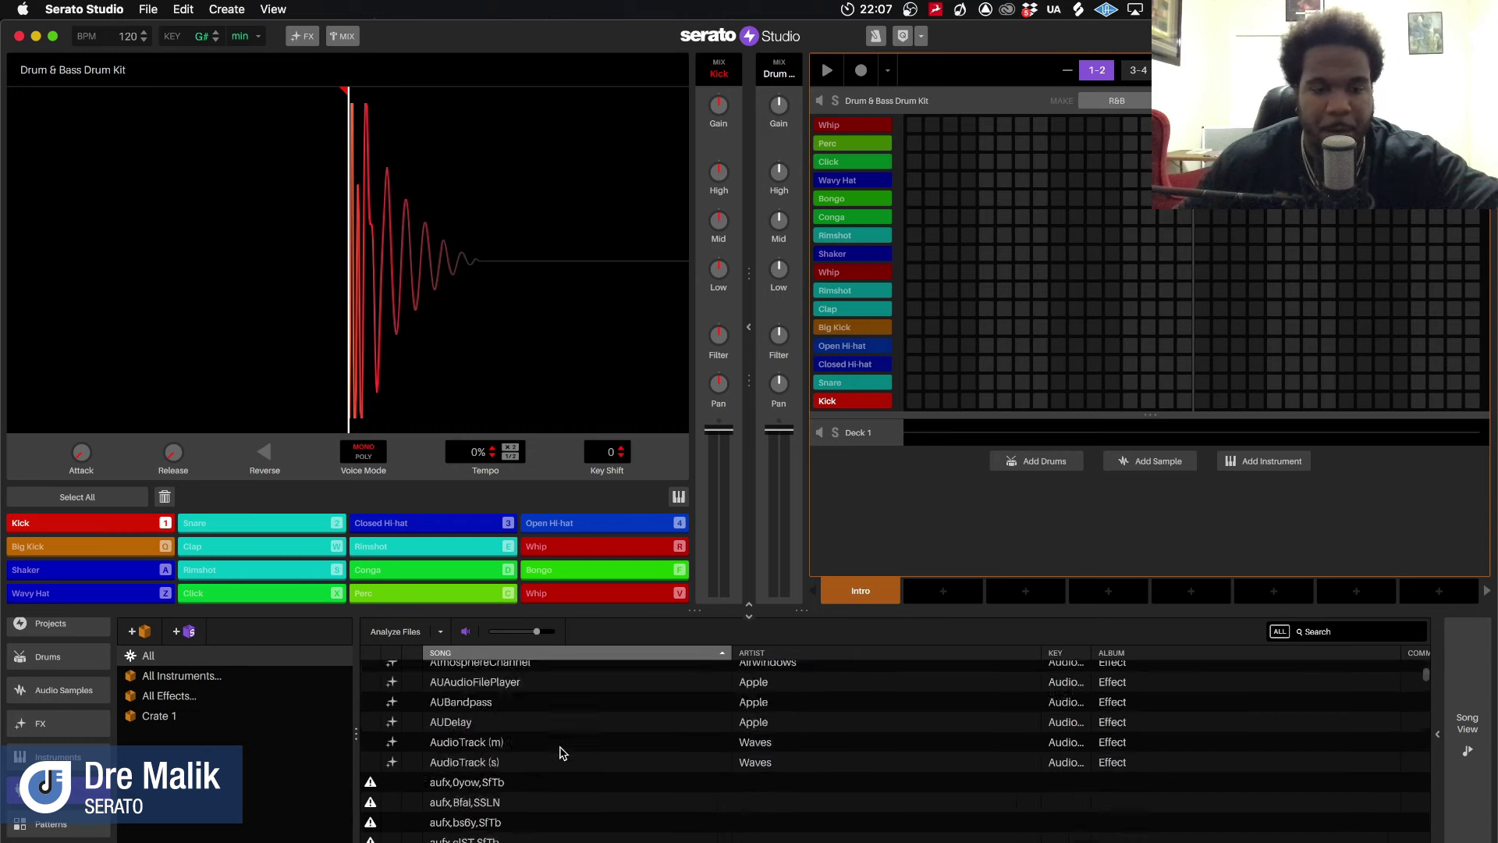
pyautogui.scroll(-5, 560, 752)
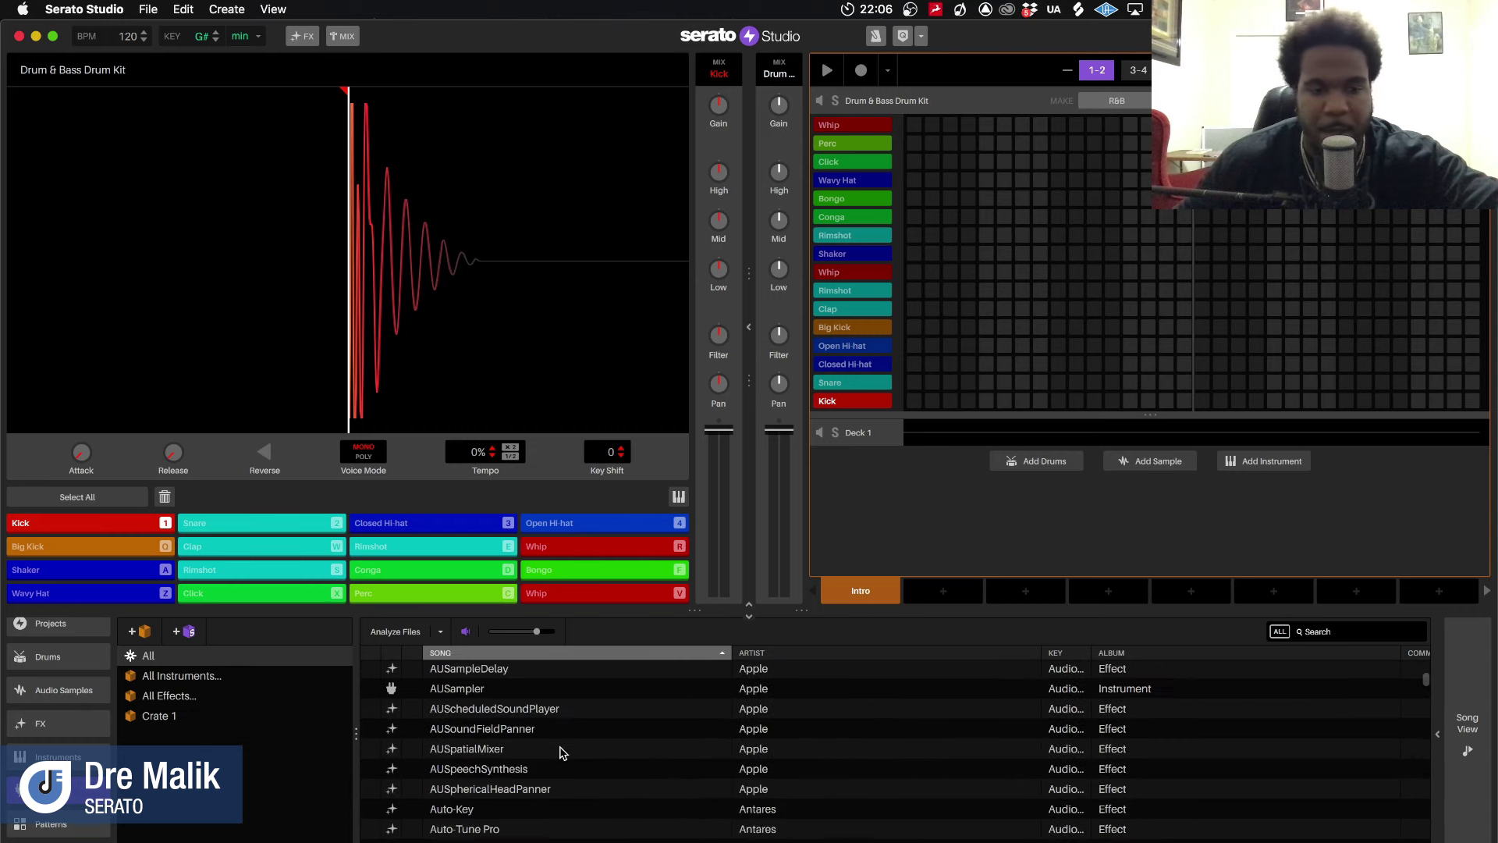
pyautogui.scroll(-5, 559, 752)
pyautogui.scroll(-10, 559, 752)
pyautogui.scroll(15, 489, 715)
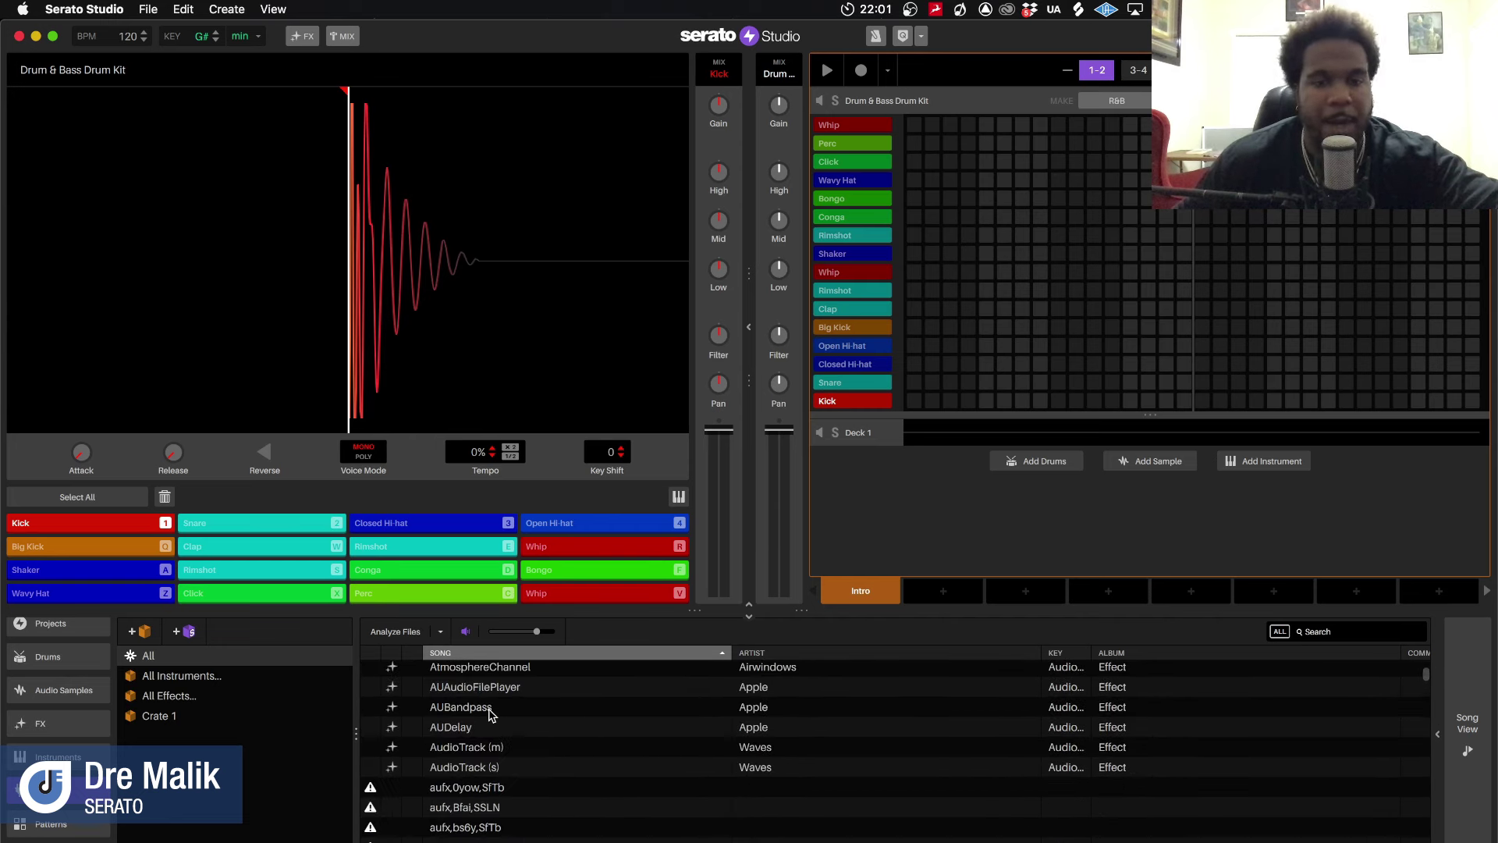
pyautogui.scroll(5, 489, 714)
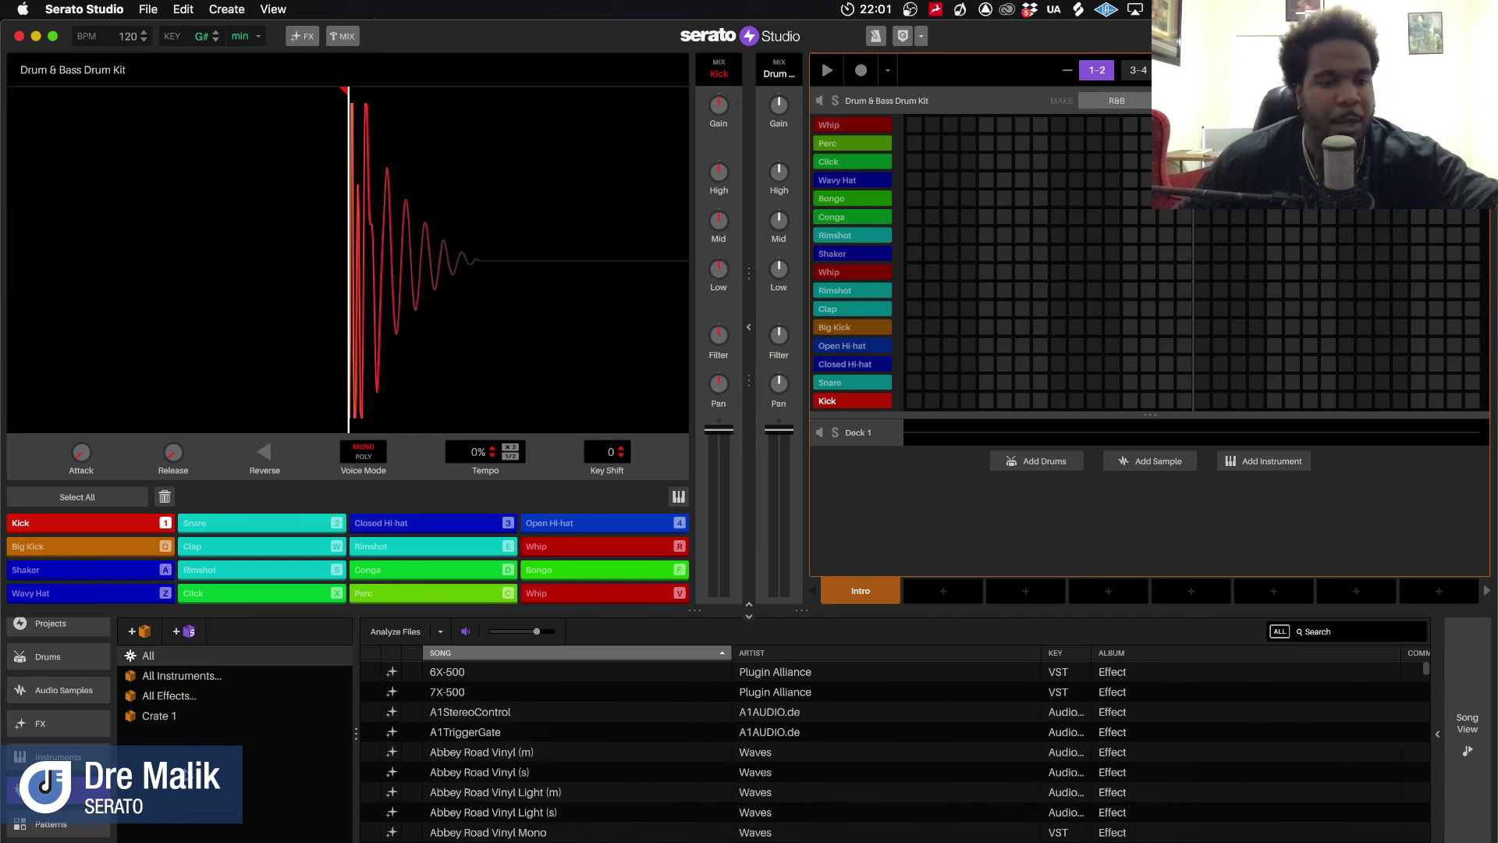
pyautogui.click(156, 716)
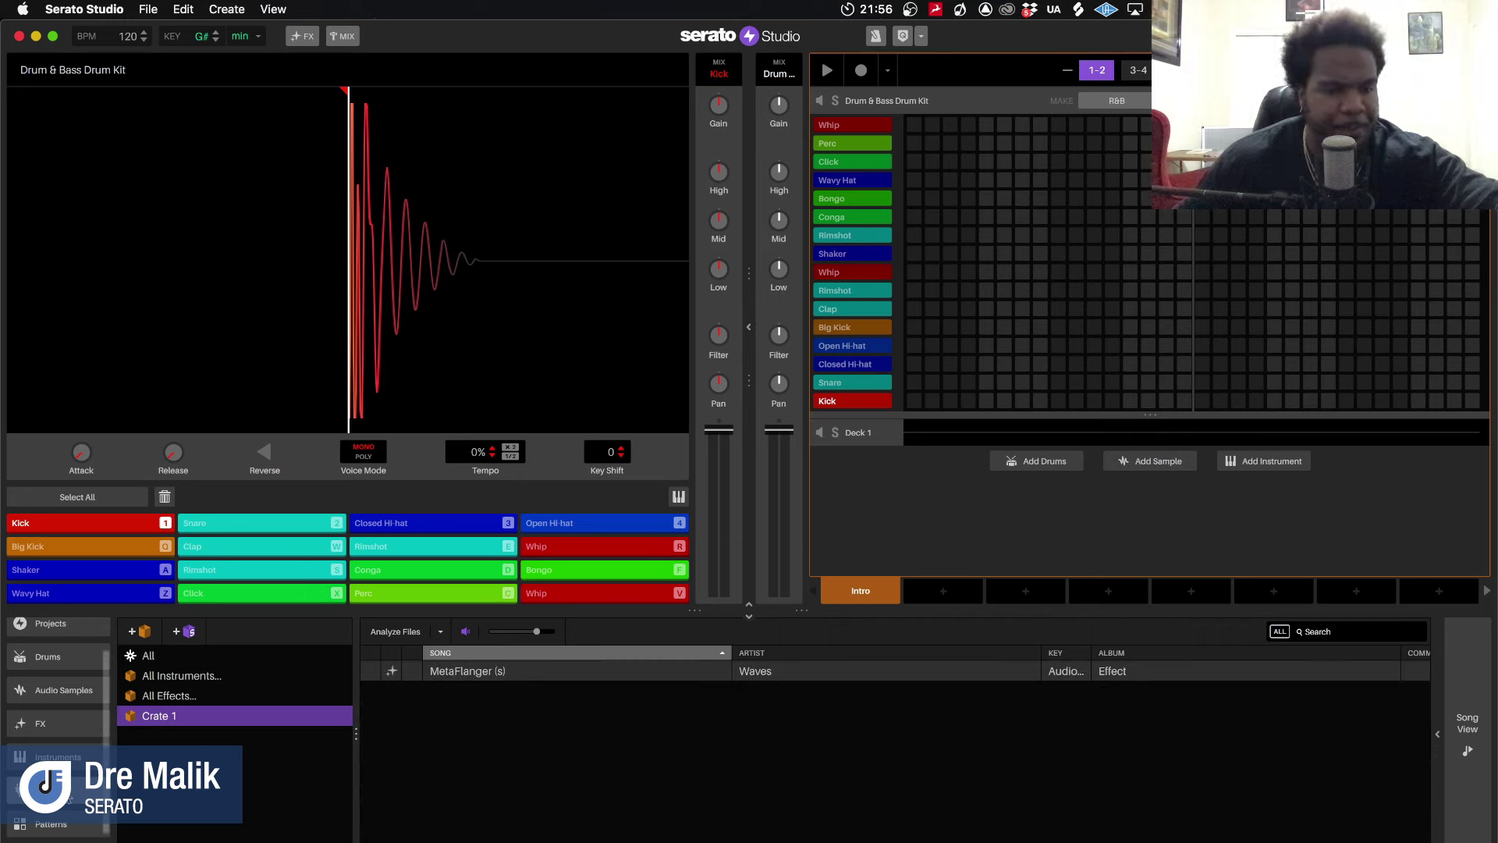
# Show the pattern library and look through its Dancehall/Reggaeton patterns
pyautogui.click(61, 823)
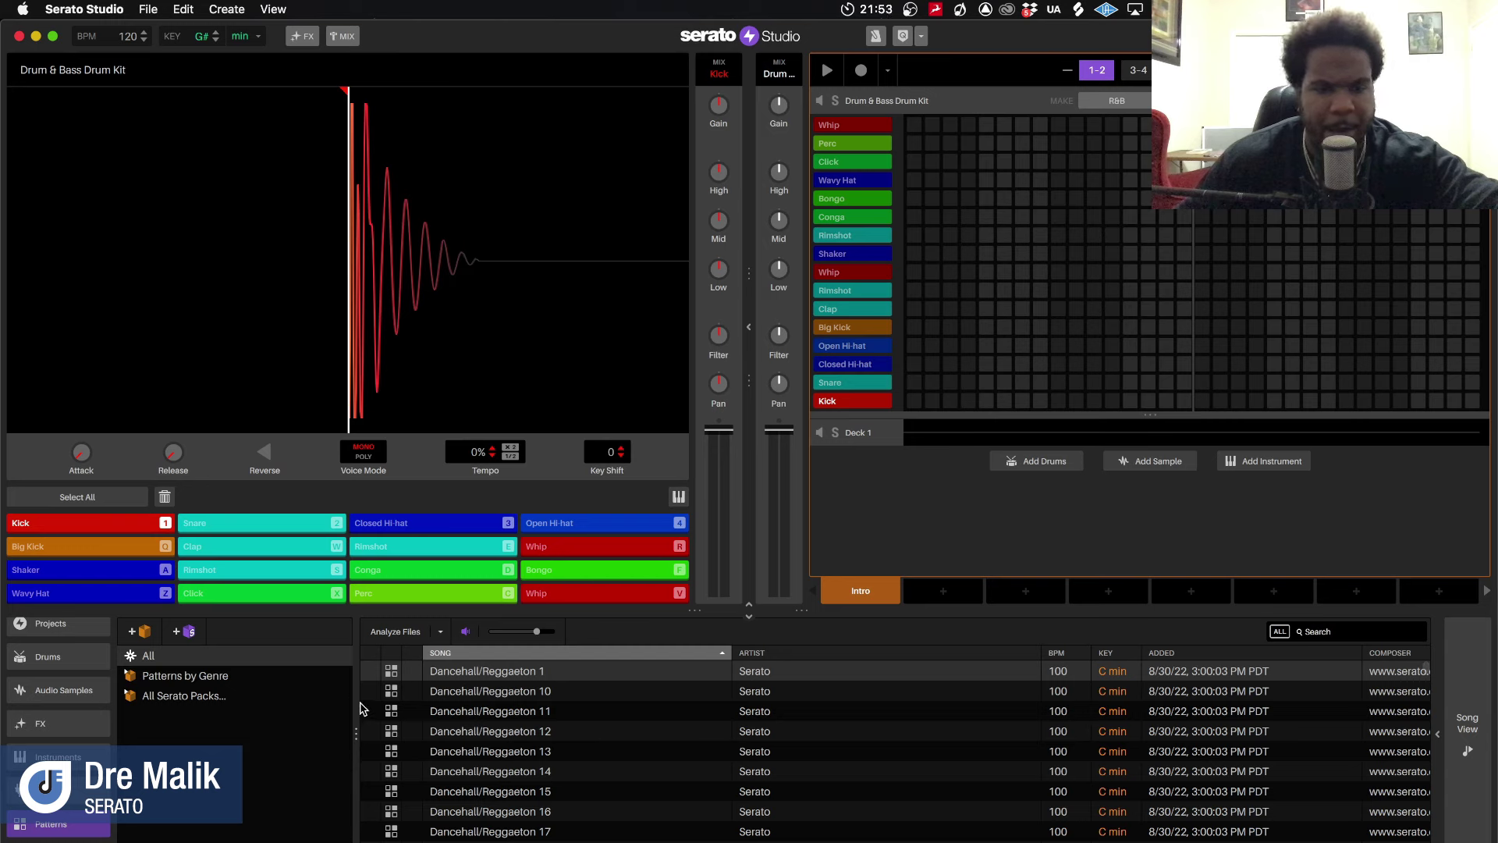
pyautogui.click(438, 713)
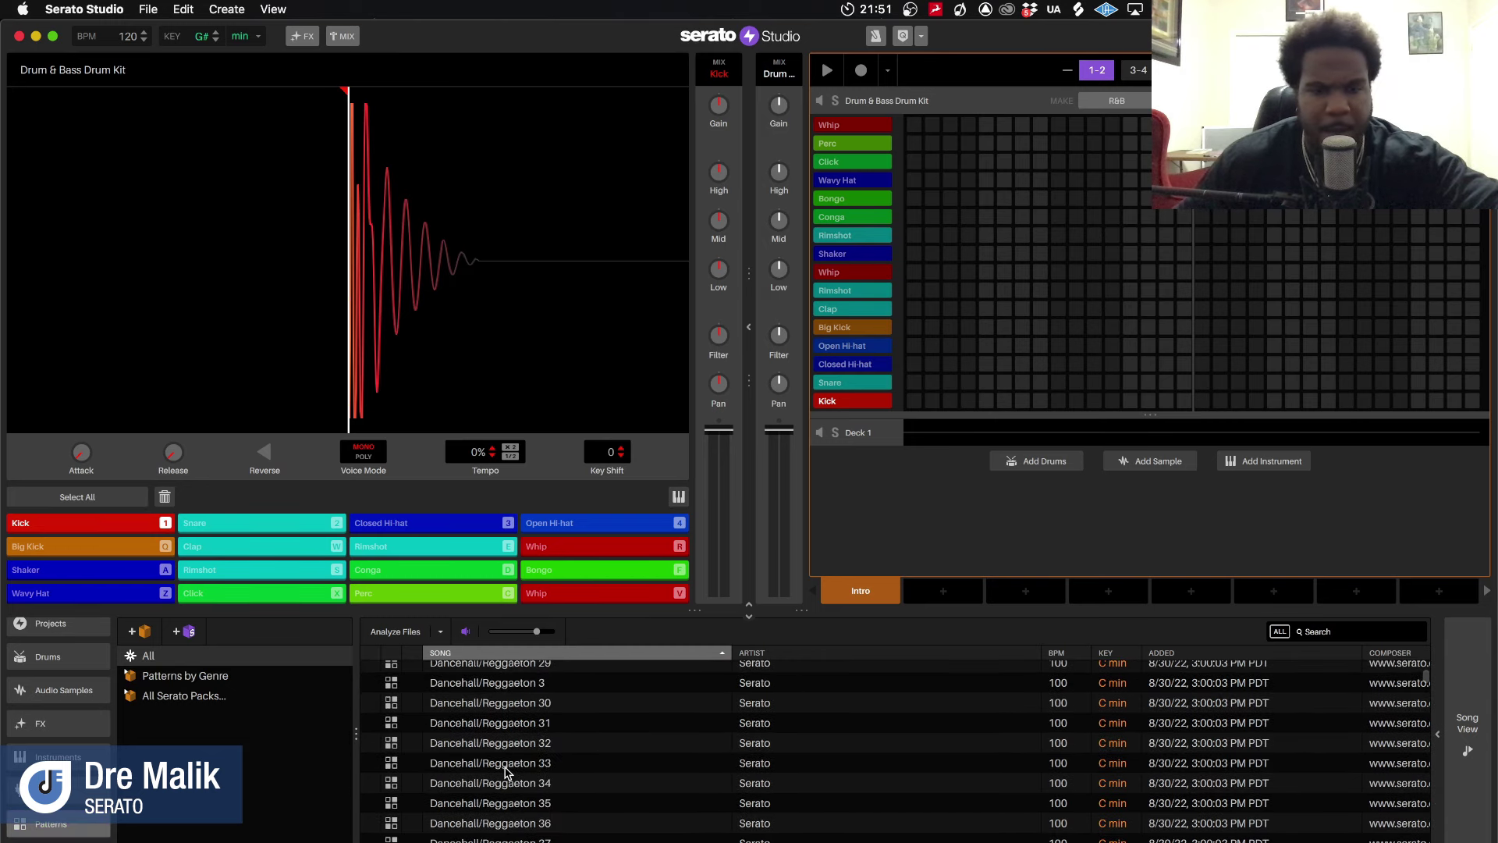
pyautogui.click(442, 762)
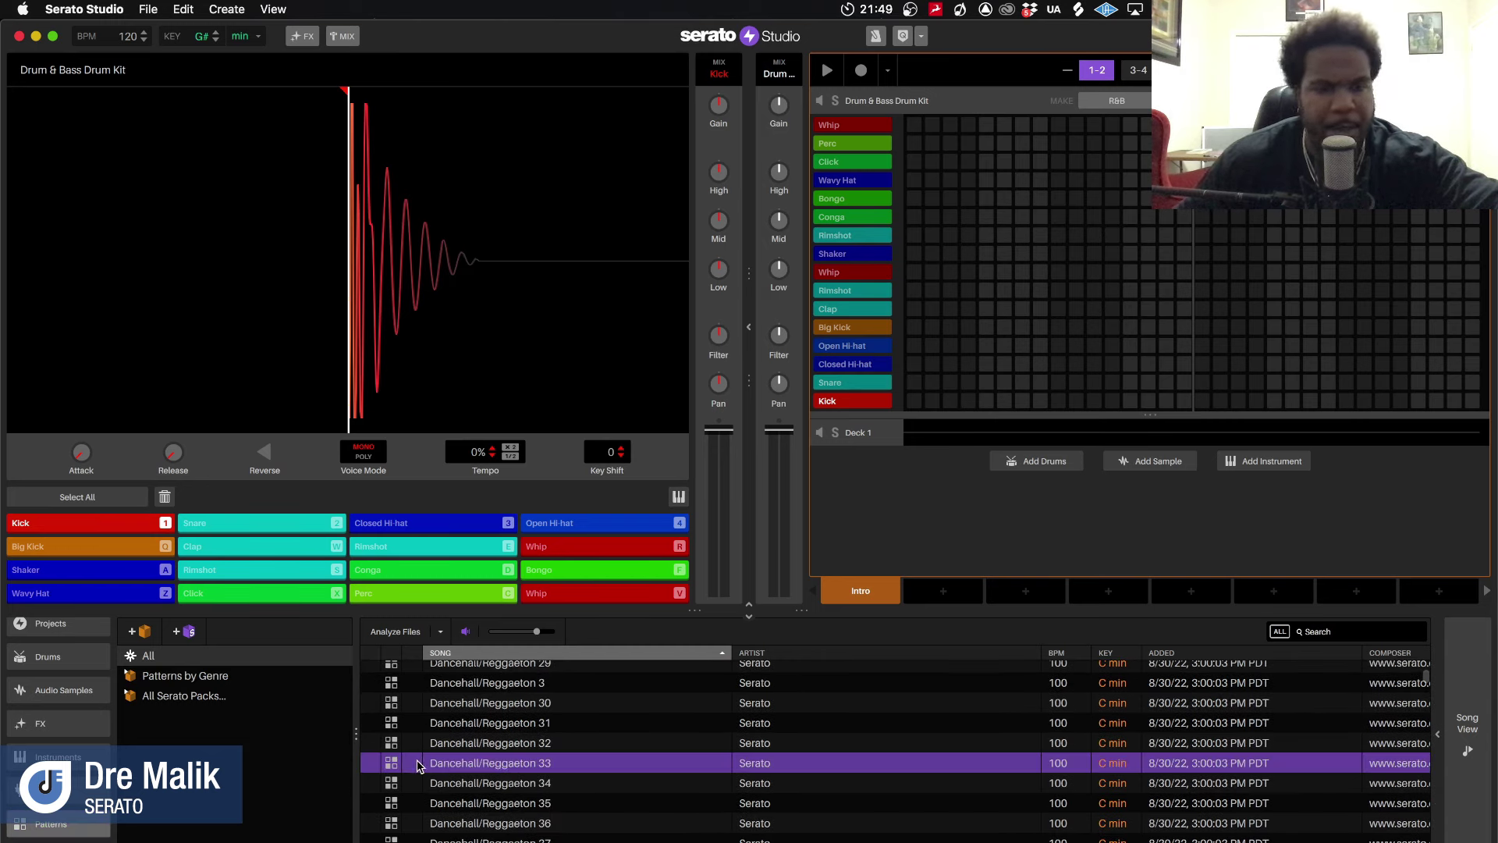
pyautogui.click(443, 769)
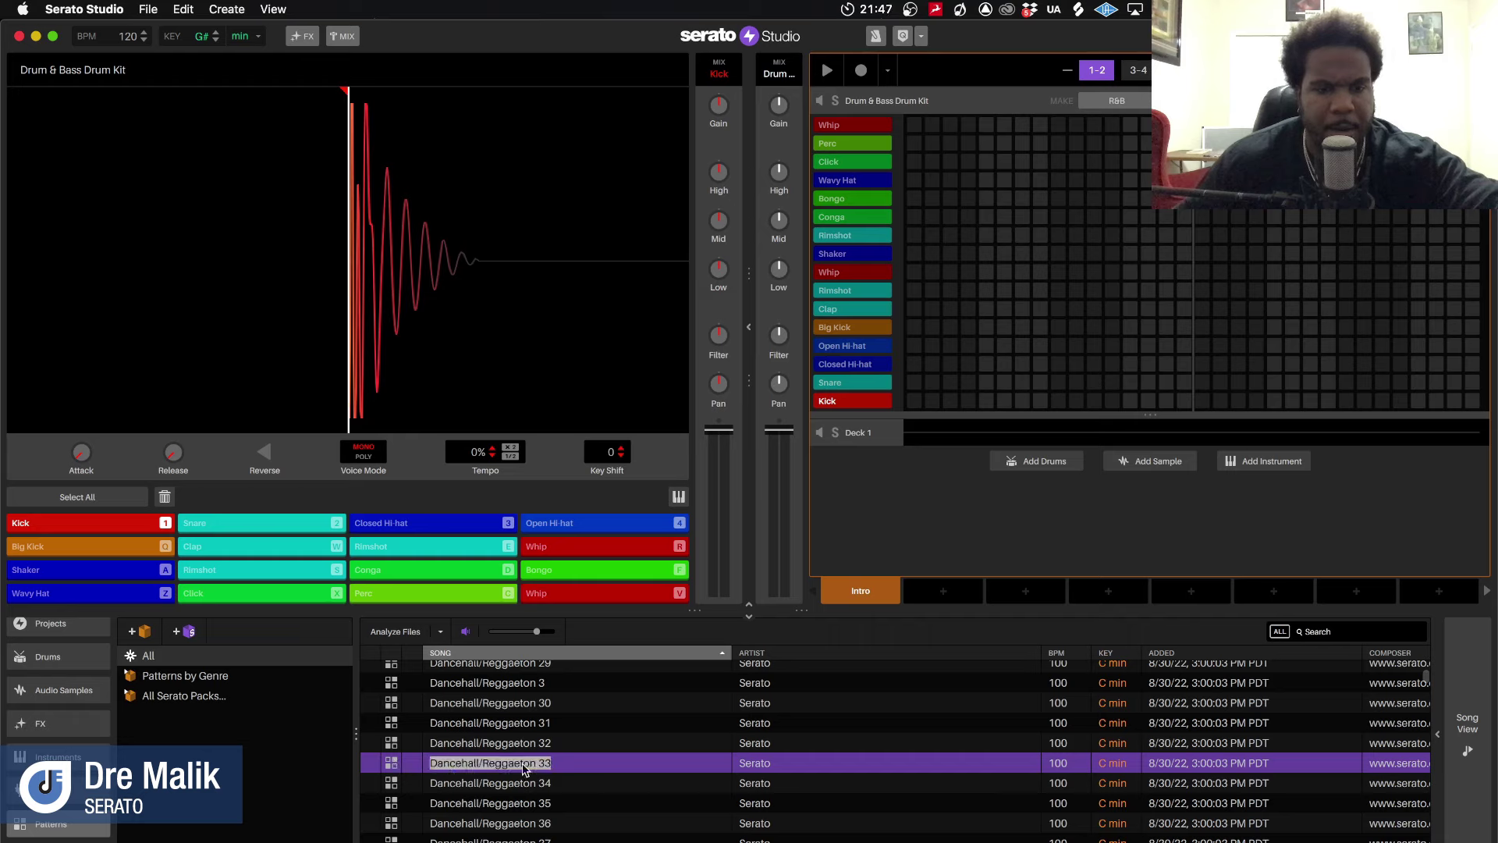
pyautogui.doubleClick(593, 769)
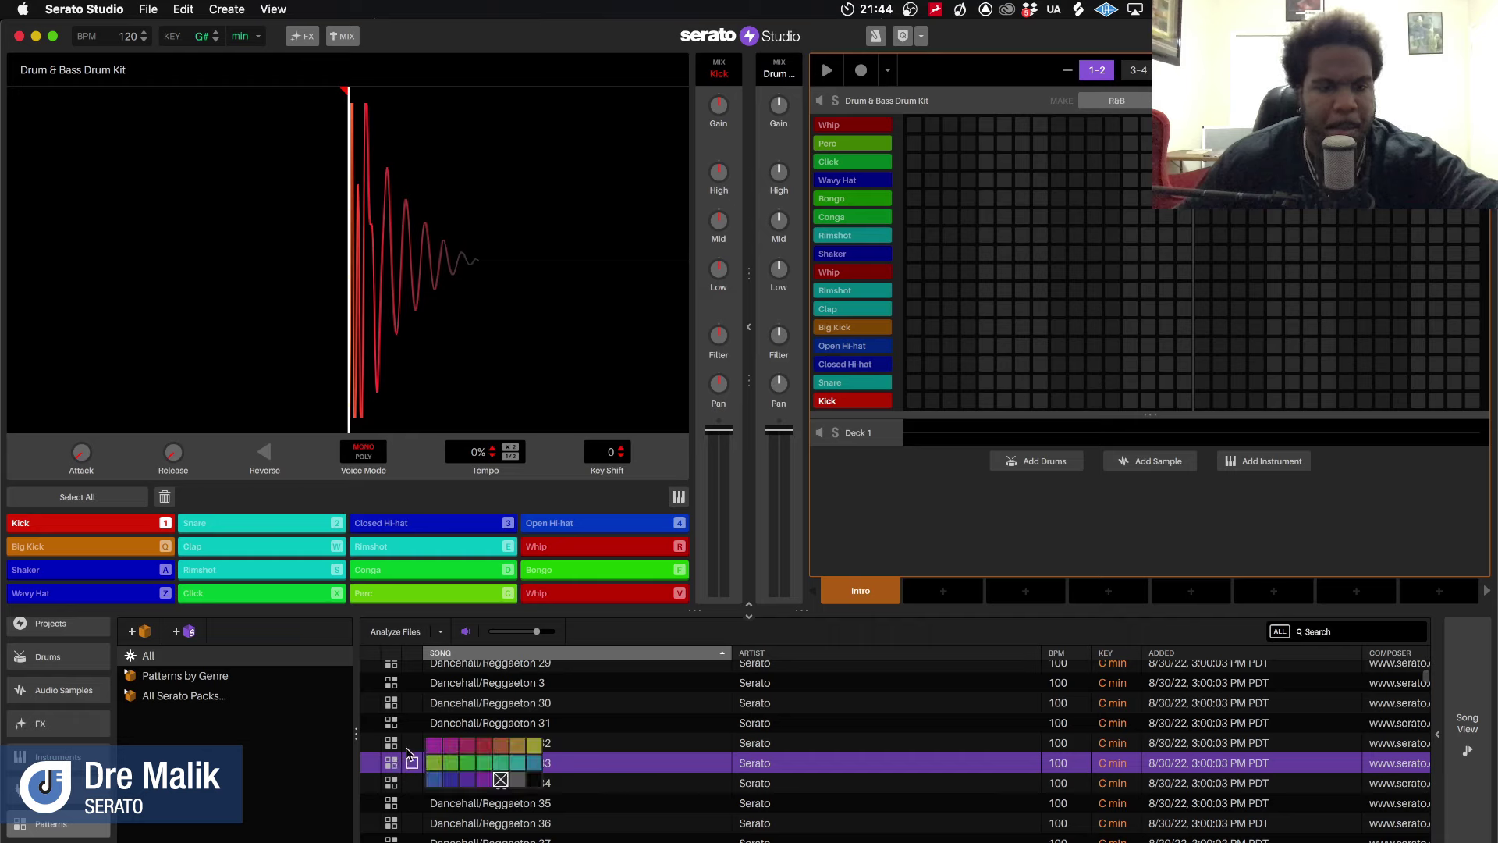
# Load the Dancehall/Reggaeton 32 pattern into the drum kit's step sequencer and play the scene
pyautogui.click(432, 747)
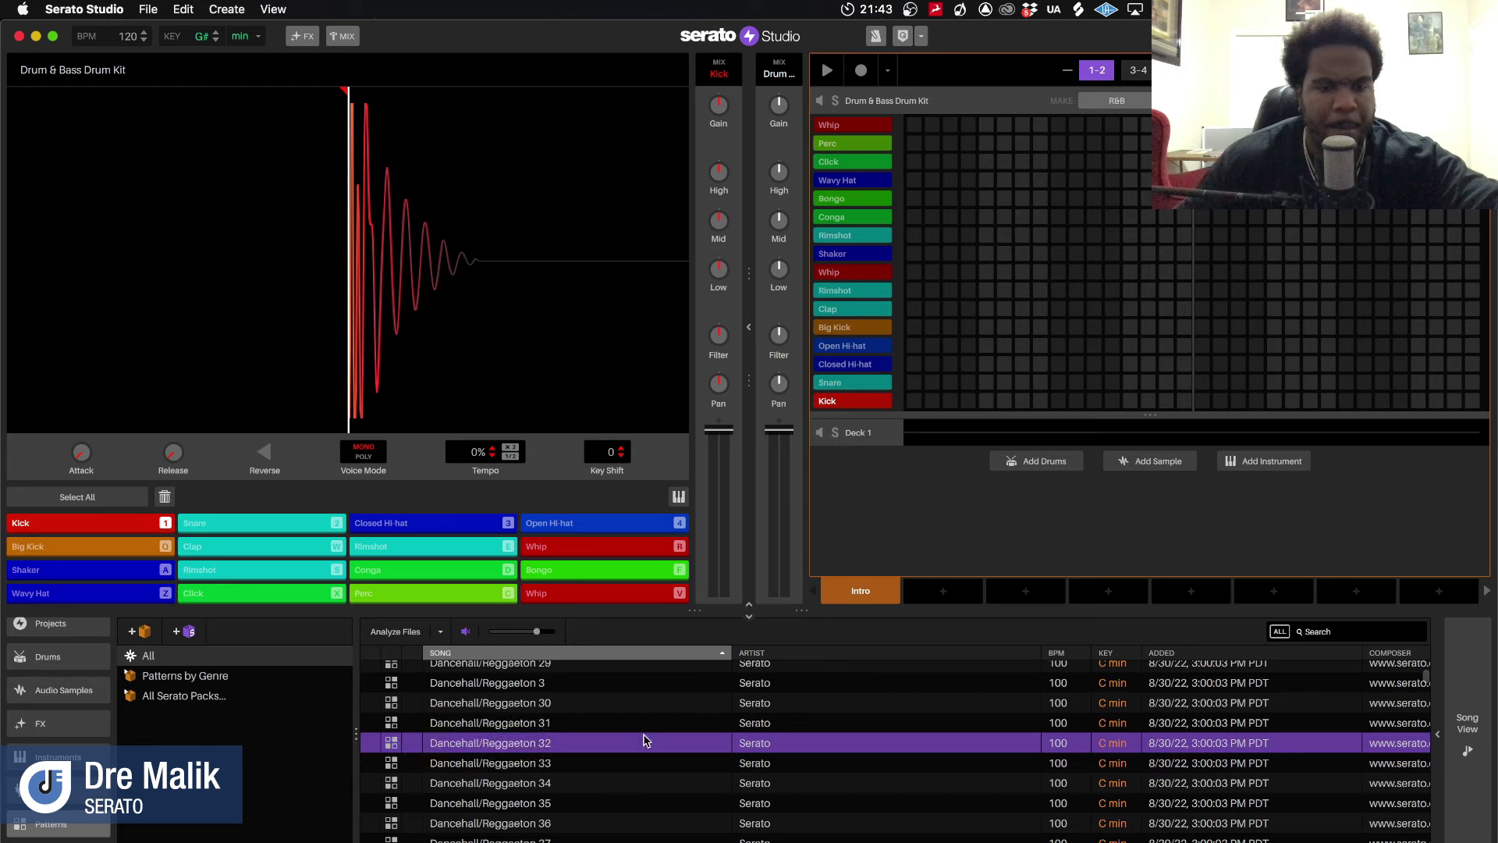
pyautogui.click(642, 741)
pyautogui.press('Escape')
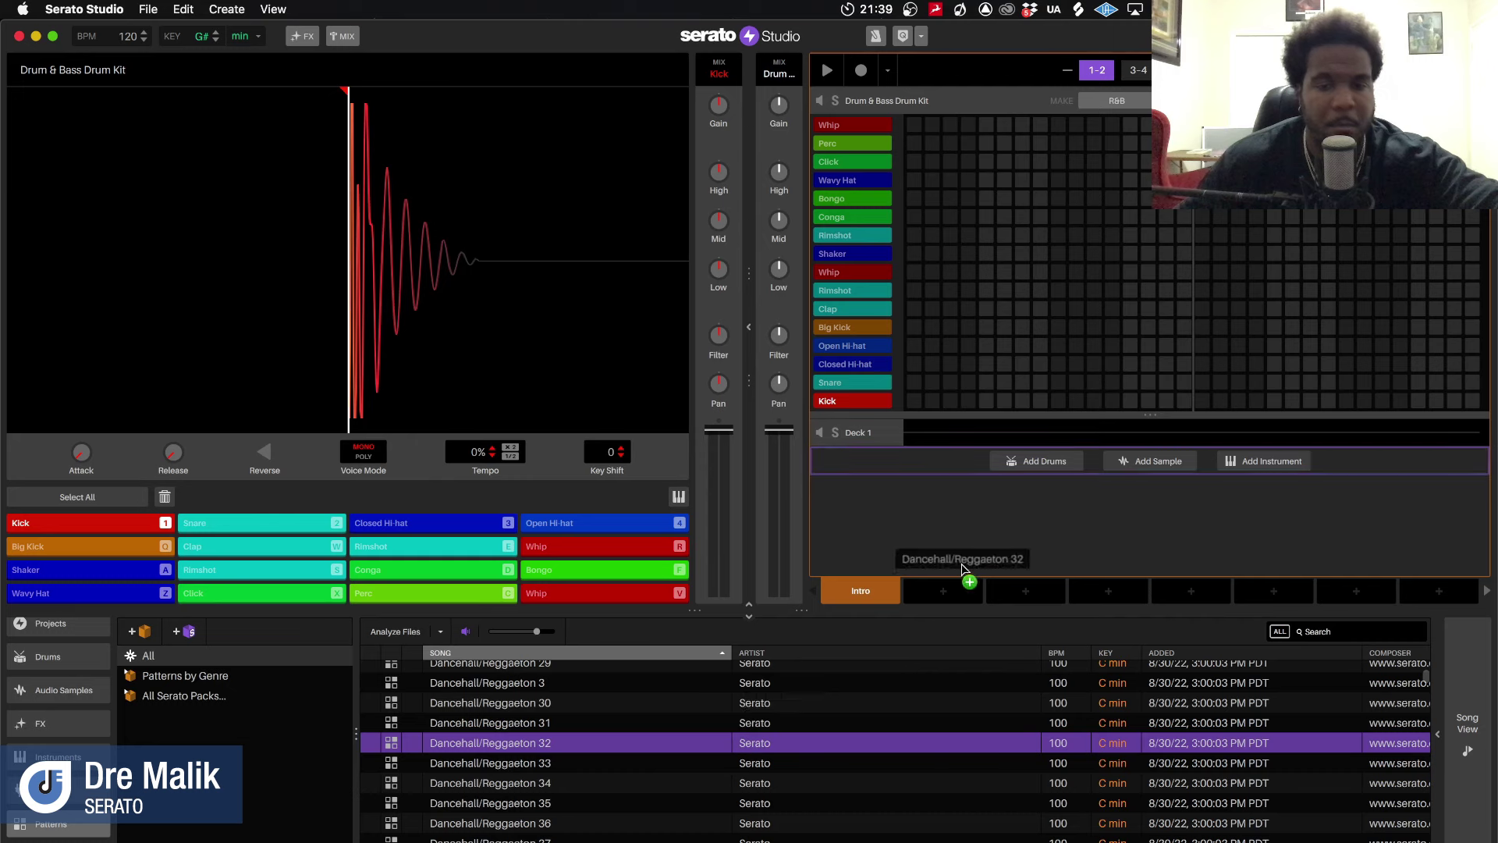
pyautogui.moveTo(970, 575); pyautogui.dragTo(999, 316)
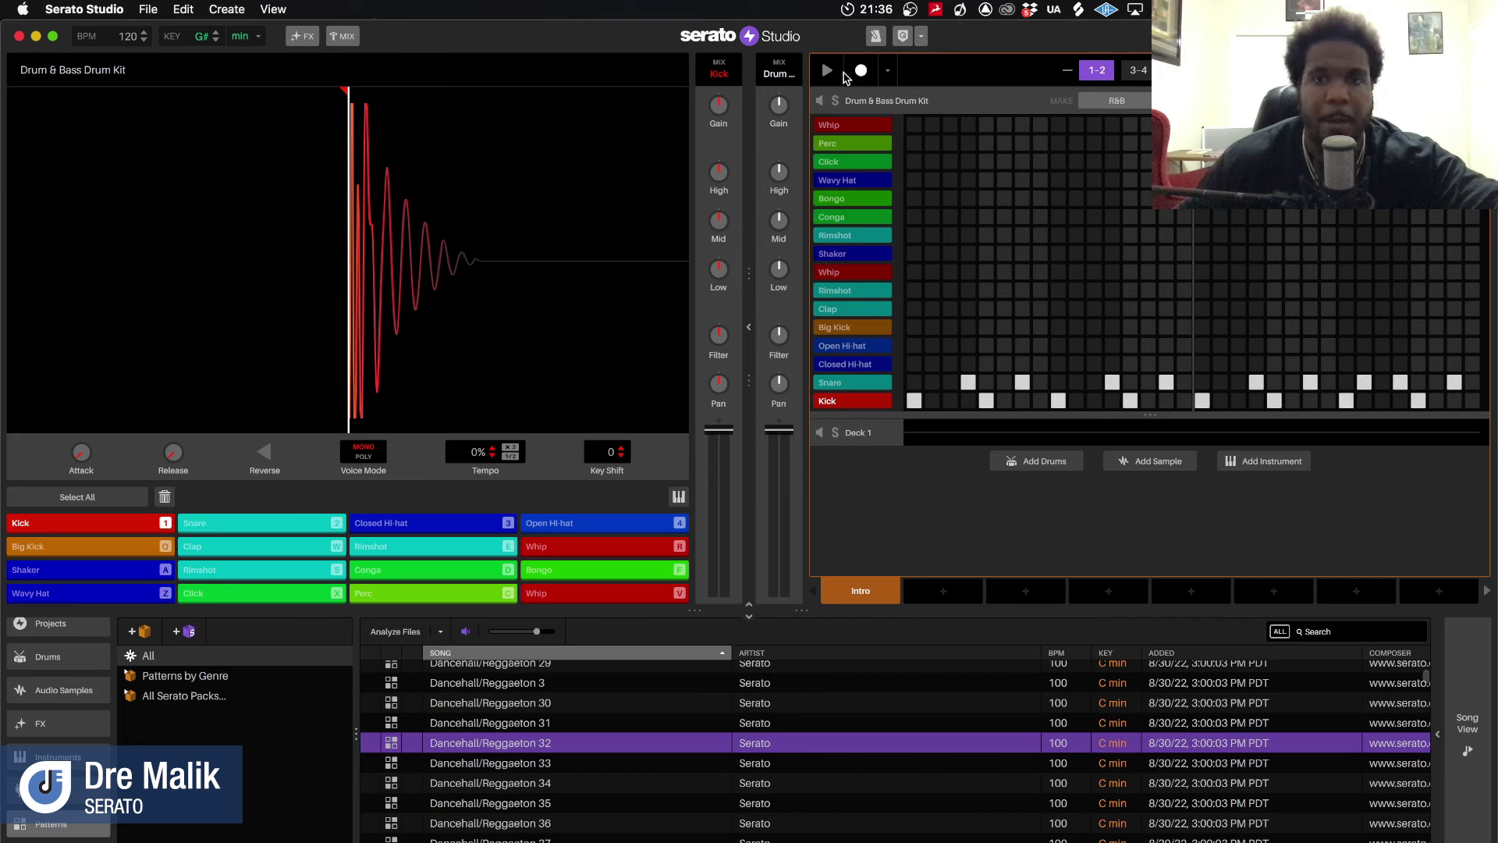
pyautogui.click(829, 72)
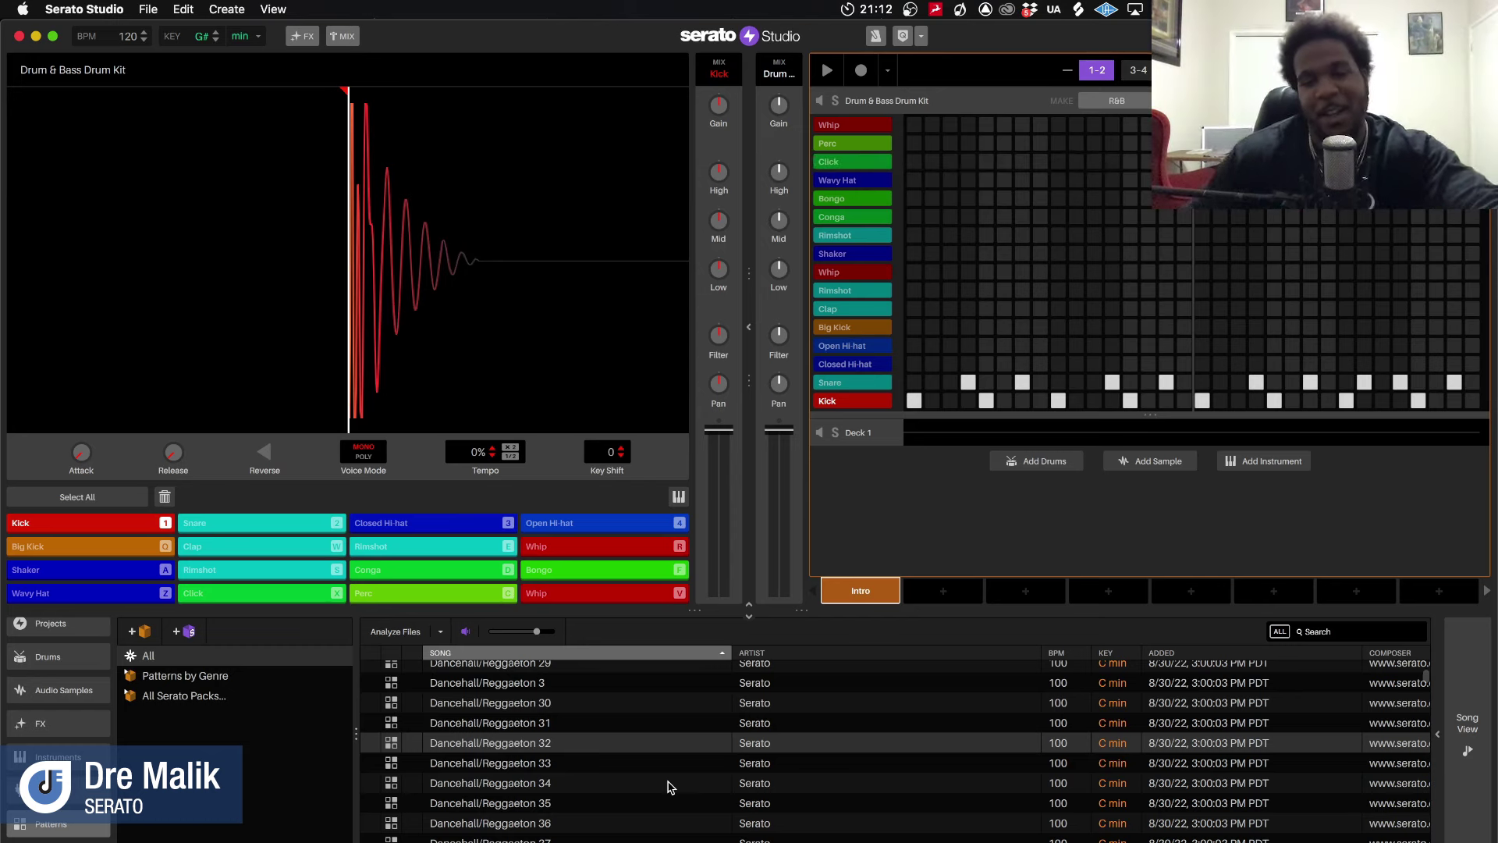
# Load the Hip Hop/Rap 12 pattern into the drum kit's step sequencer and play the scene
pyautogui.scroll(-15, 669, 786)
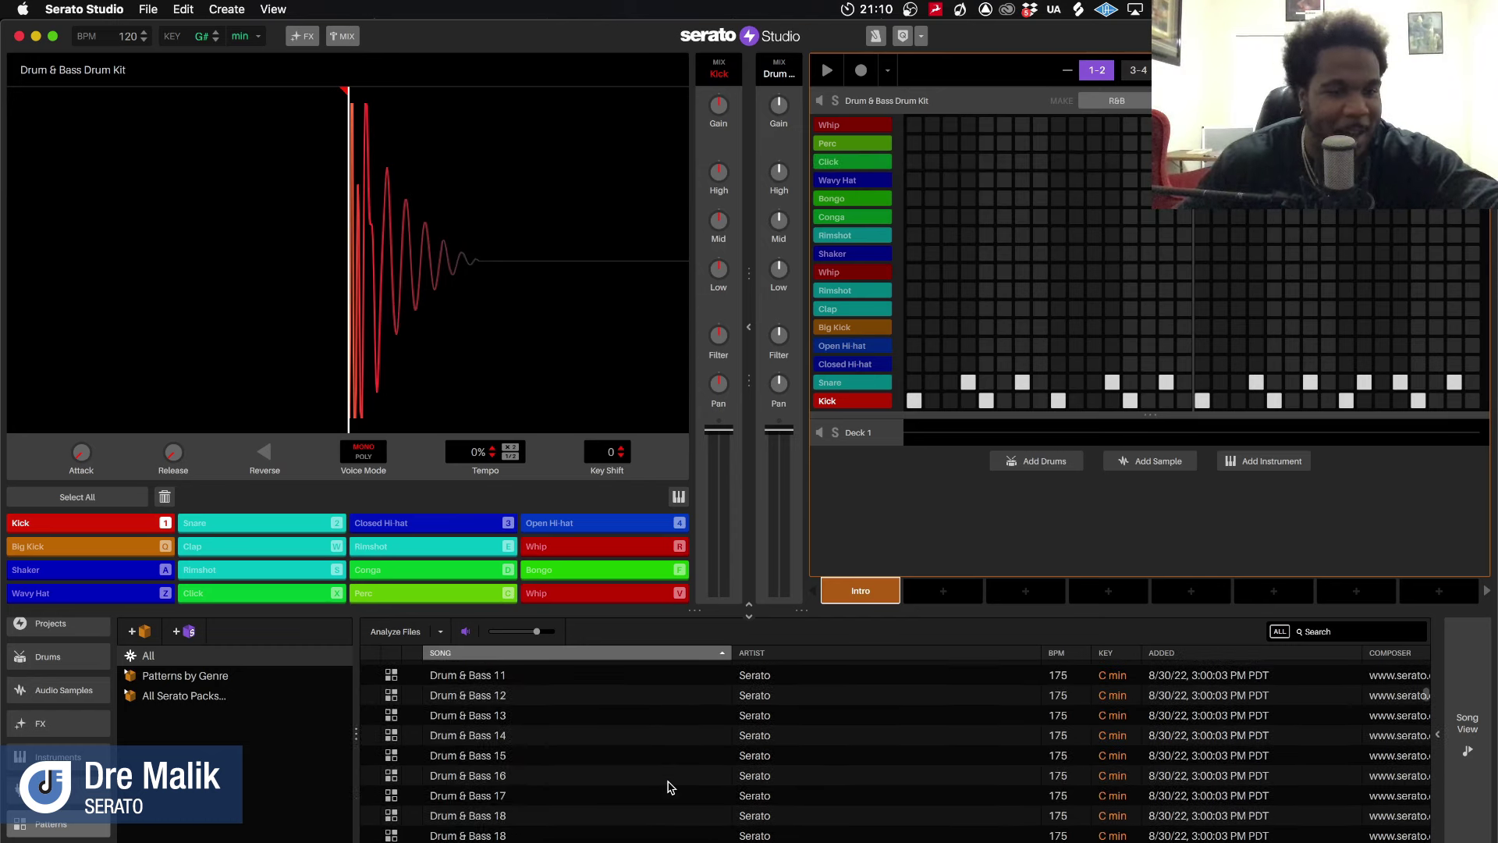
pyautogui.scroll(-15, 670, 787)
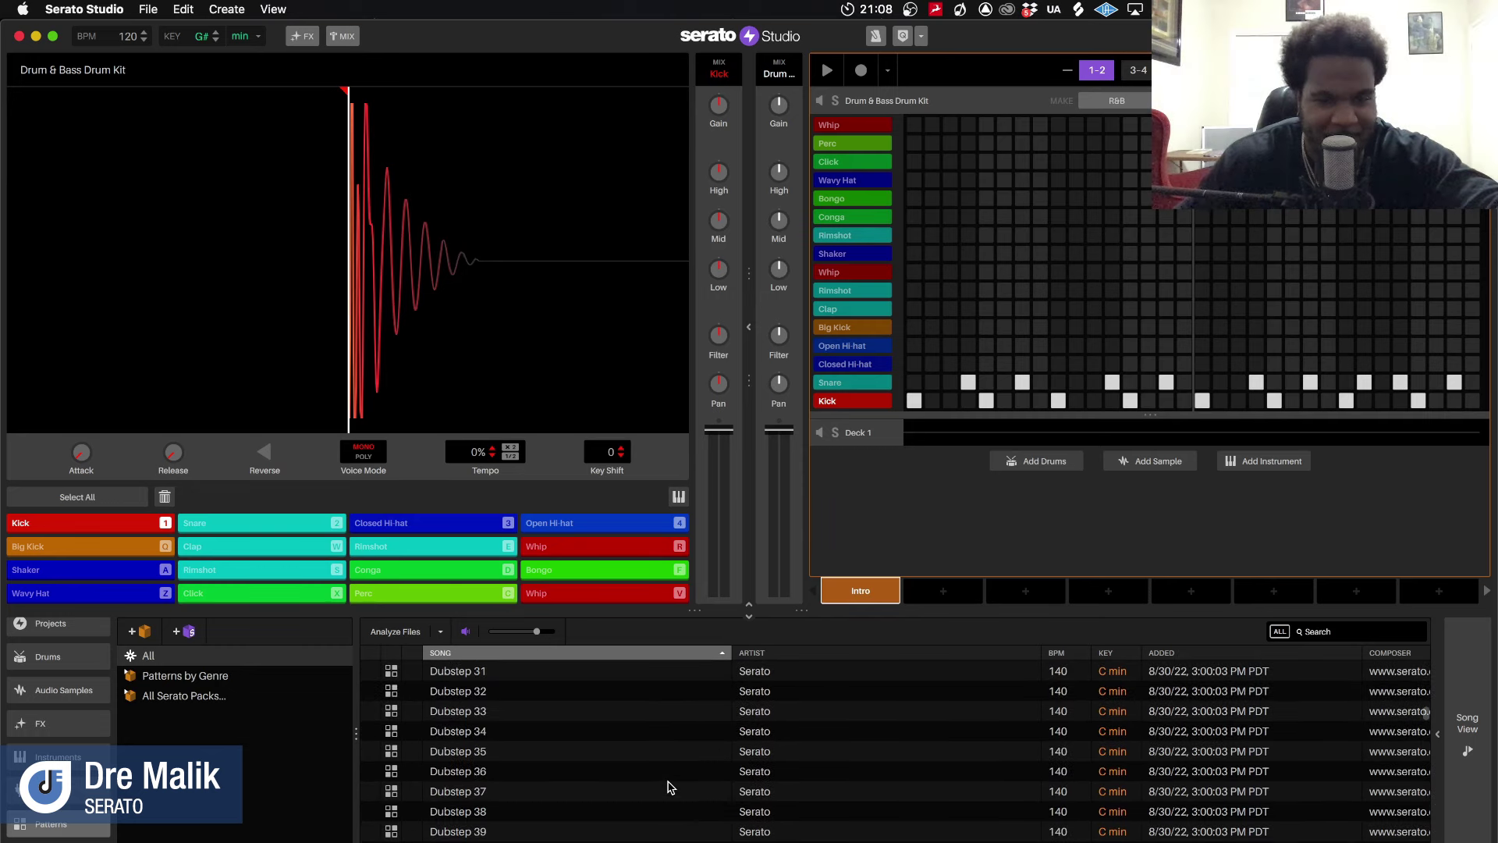
pyautogui.scroll(-5, 669, 787)
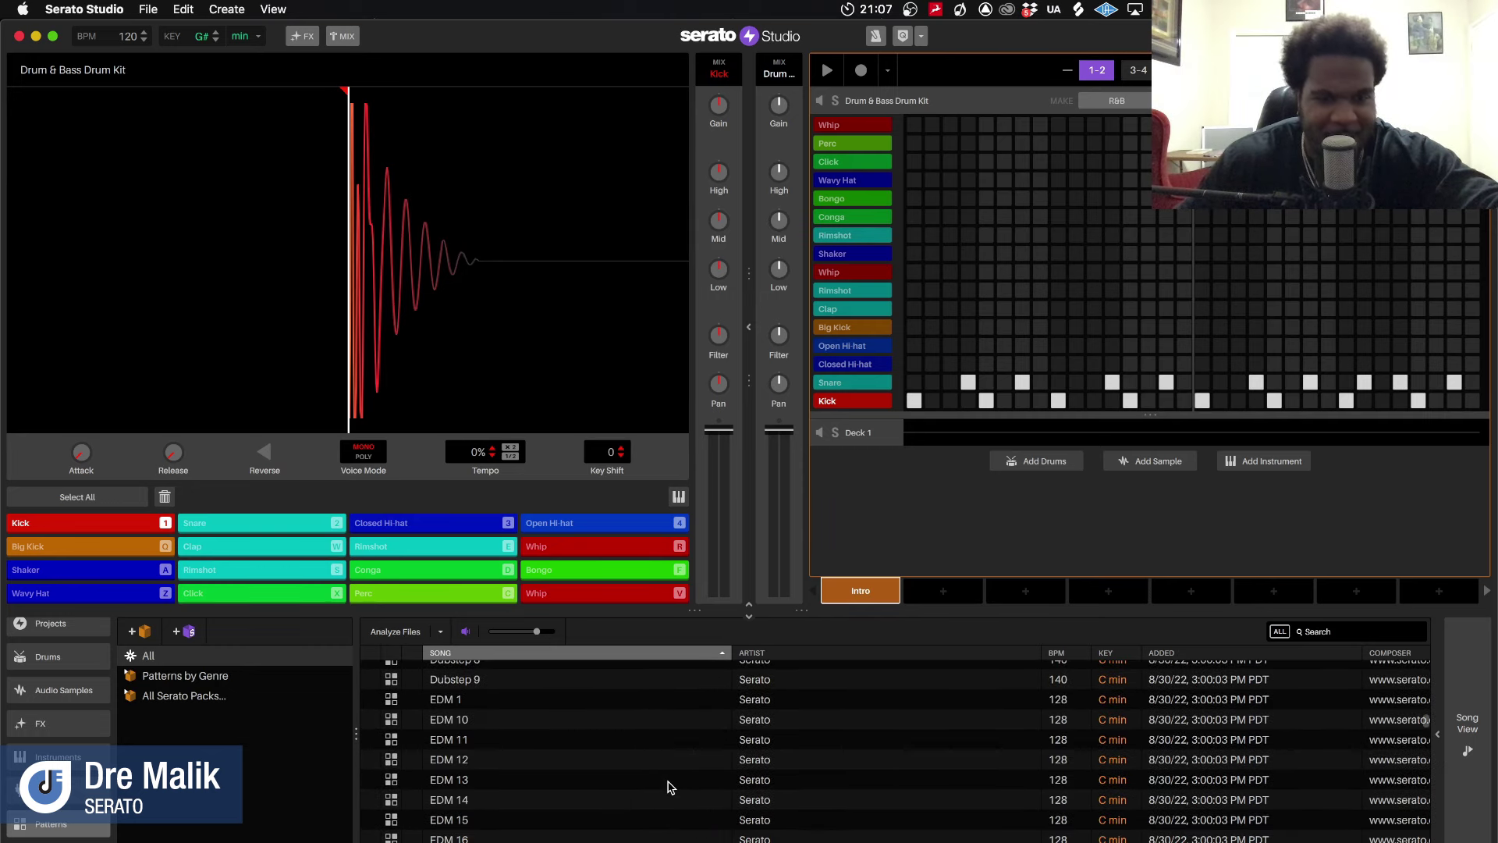
pyautogui.scroll(-10, 662, 790)
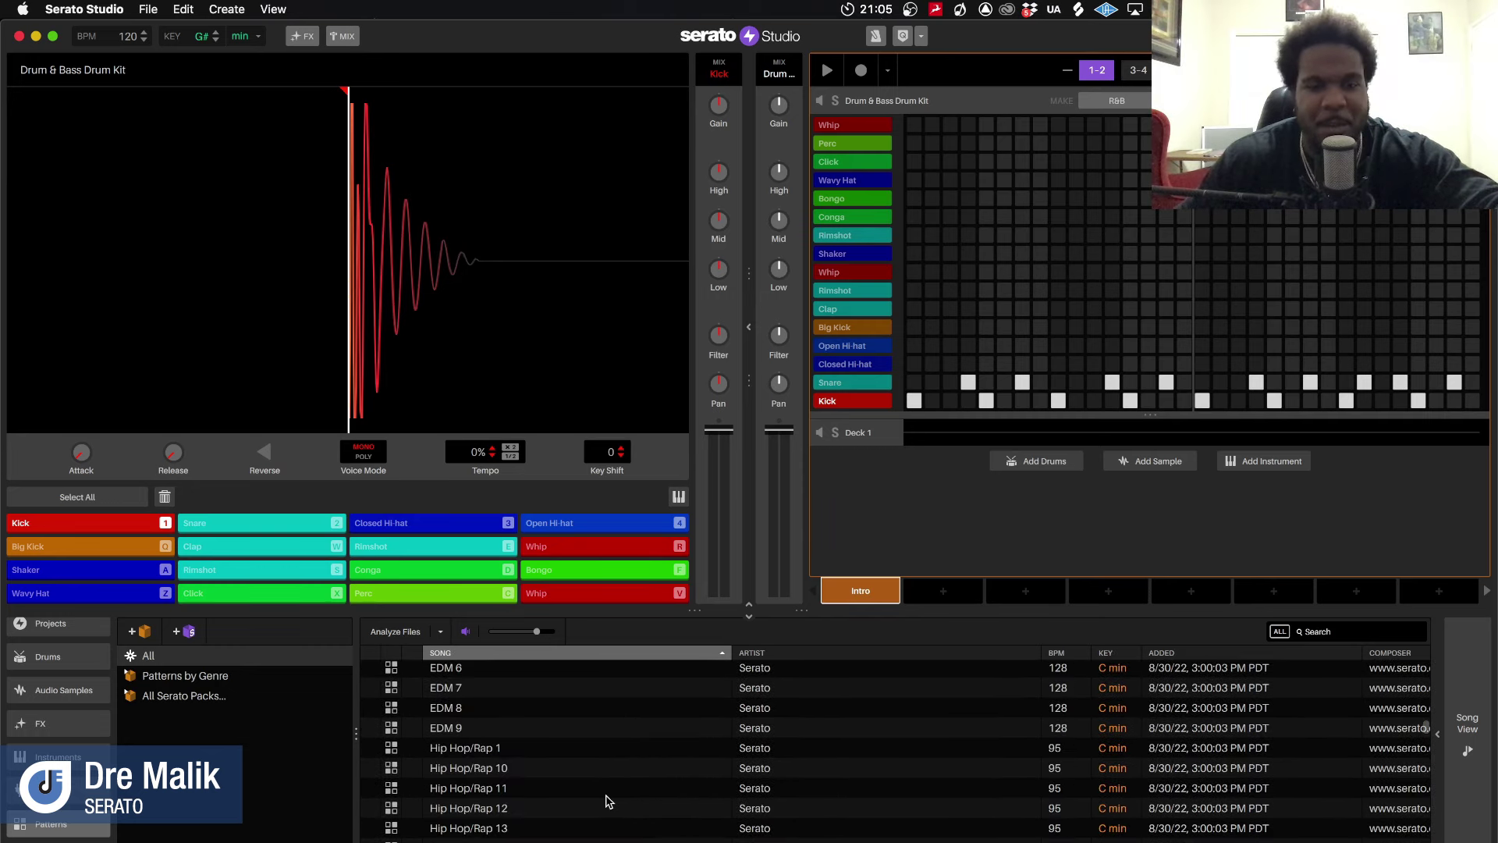
pyautogui.moveTo(466, 811); pyautogui.dragTo(1010, 389)
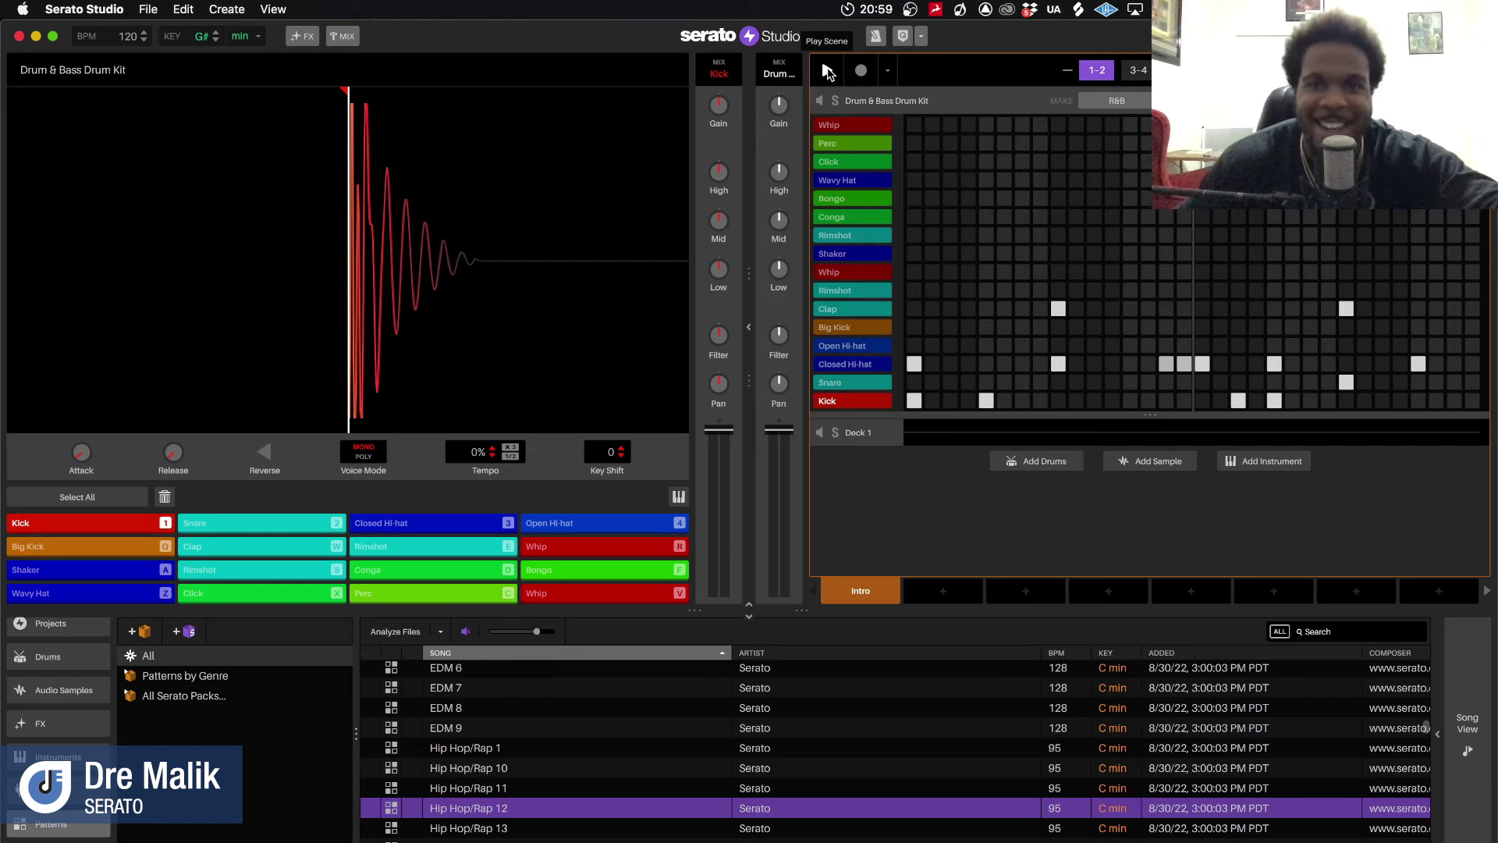
pyautogui.click(828, 73)
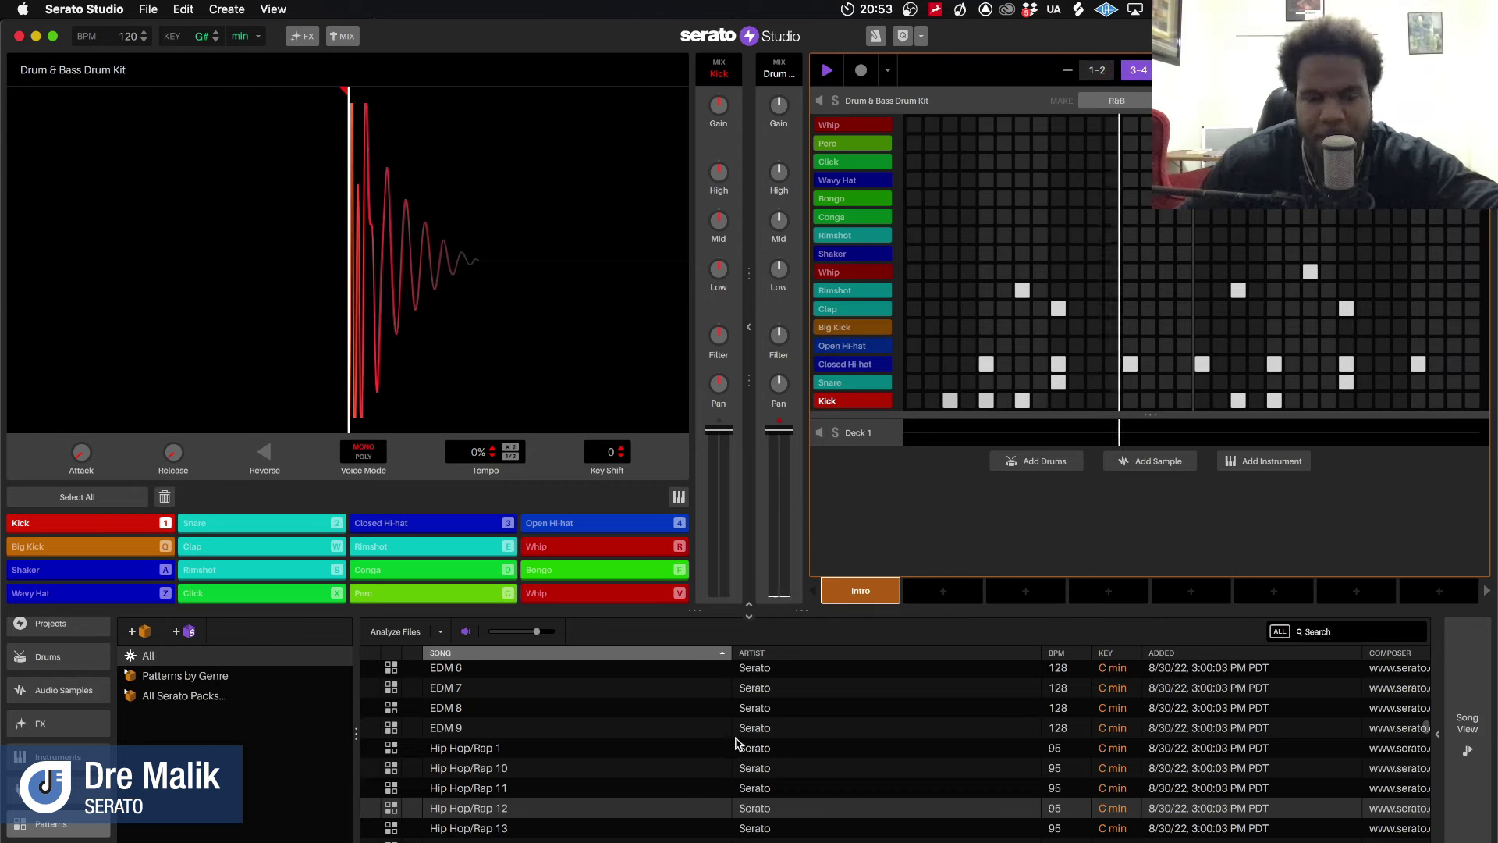
# Browse the computer's files to the BWB WAV R US KICKS folder and preview kick samples (4) through (1)
pyautogui.scroll(-2, 733, 767)
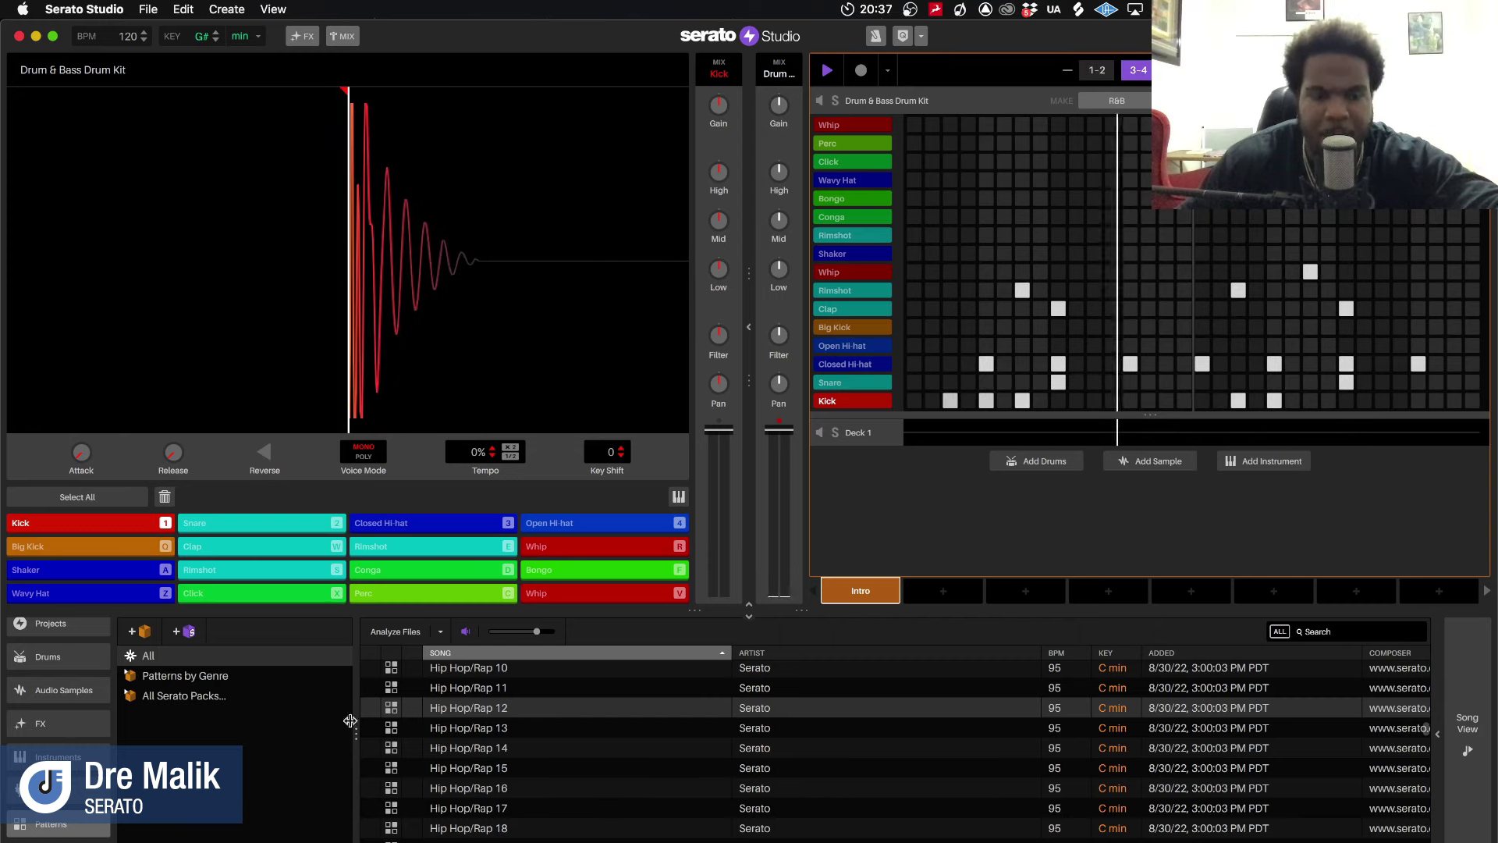
pyautogui.scroll(-2, 78, 780)
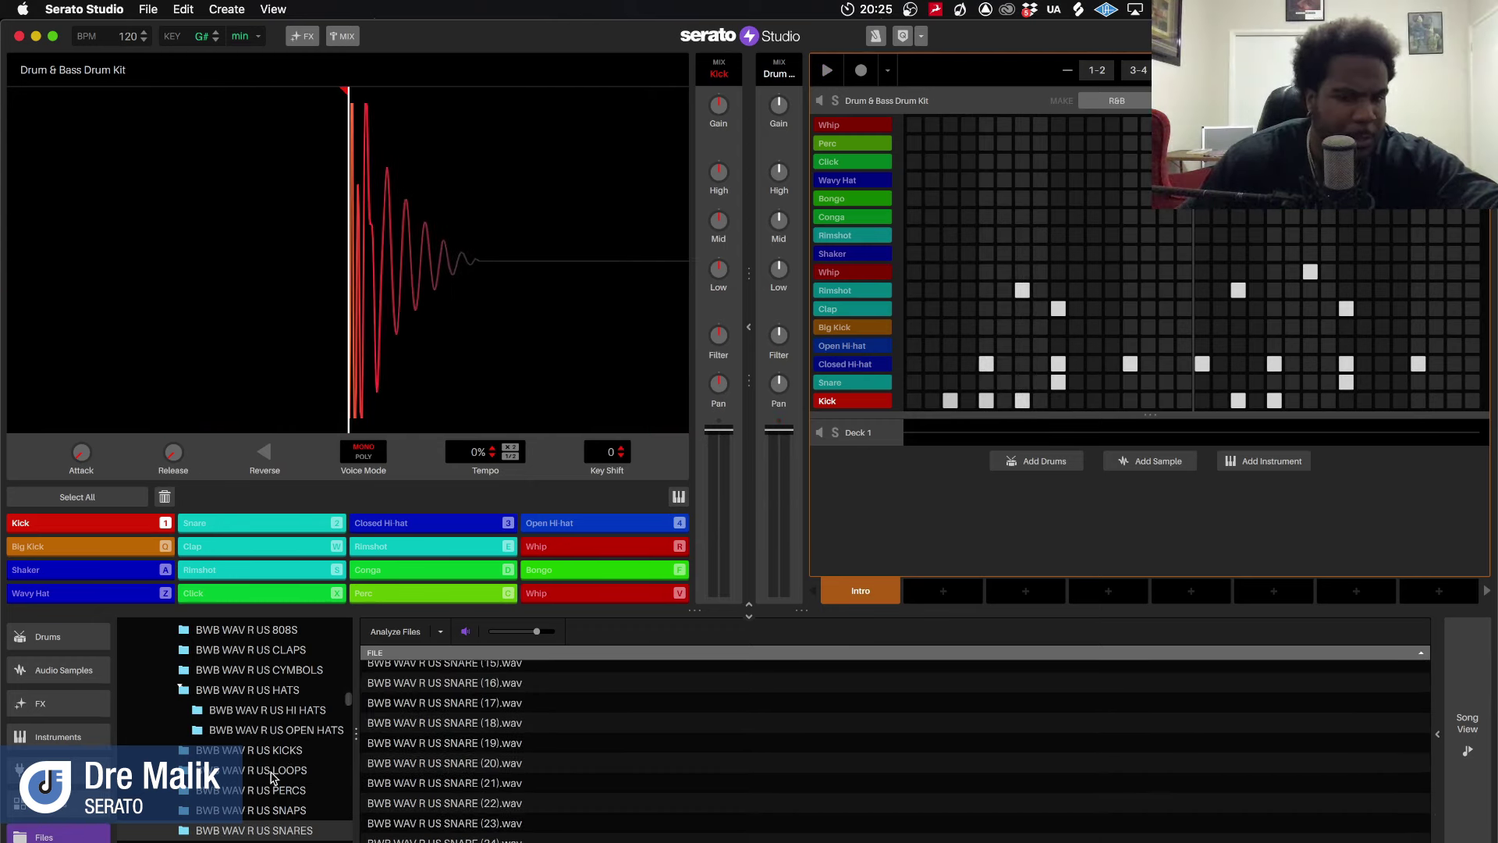
pyautogui.click(289, 751)
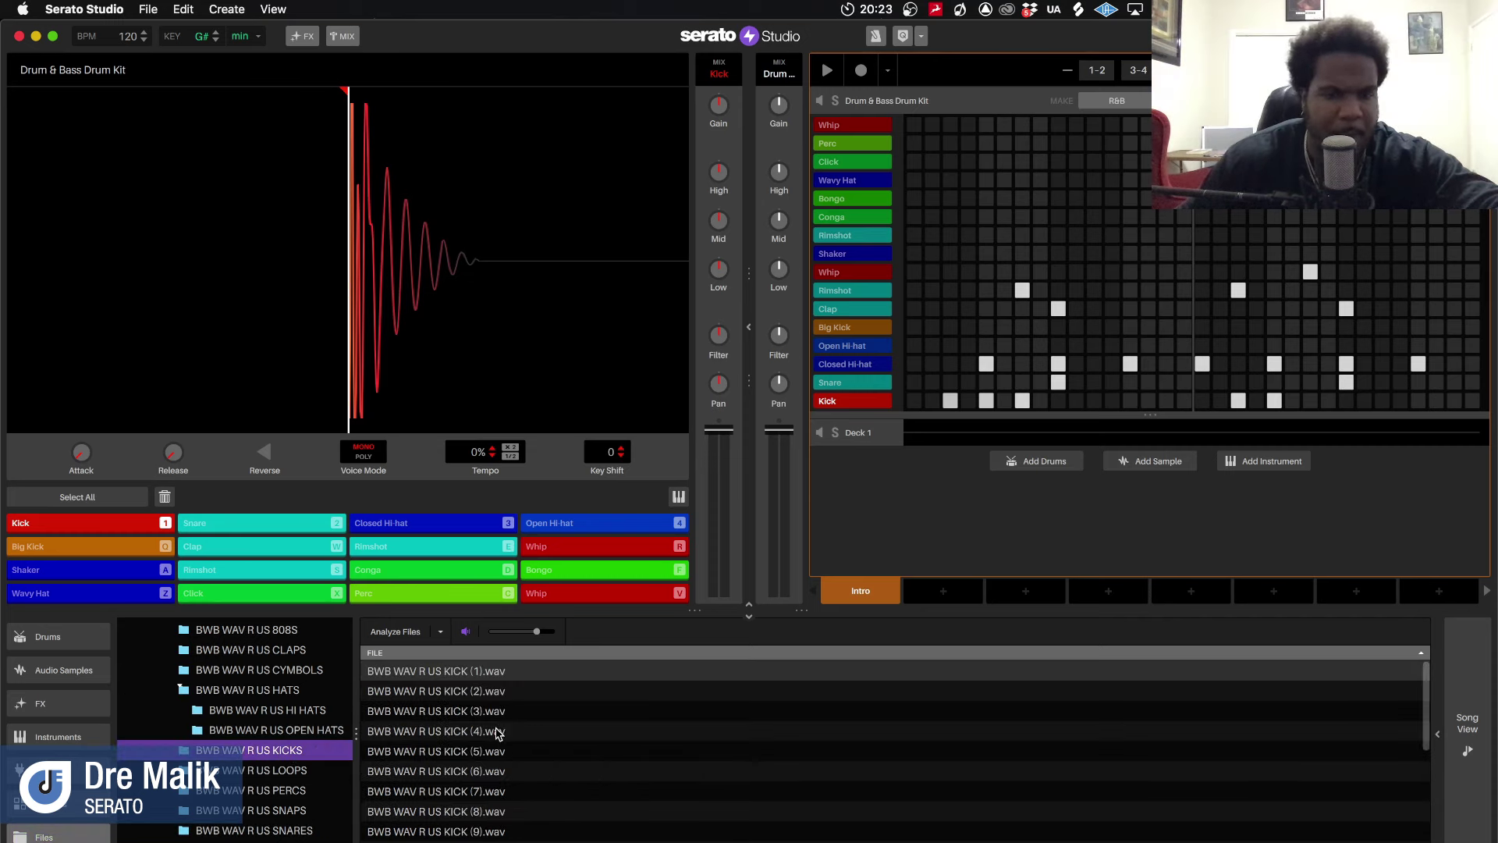
pyautogui.click(500, 731)
pyautogui.click(490, 708)
pyautogui.click(490, 692)
pyautogui.click(487, 672)
pyautogui.click(479, 751)
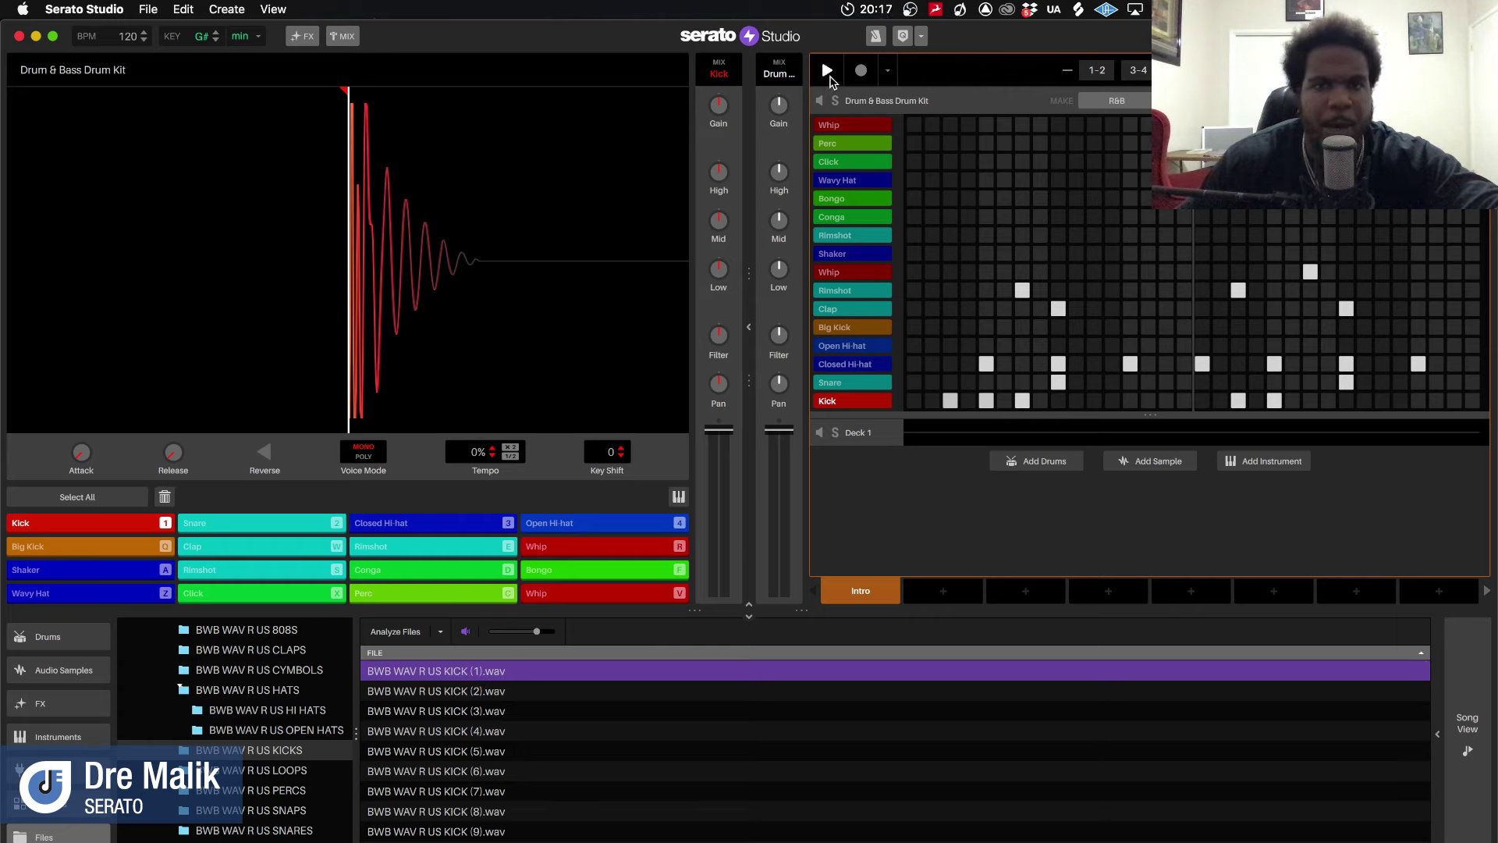
# Replace the kit's Kick sound with BWB WAV R US KICK (1).wav and play the scene with it
pyautogui.click(827, 71)
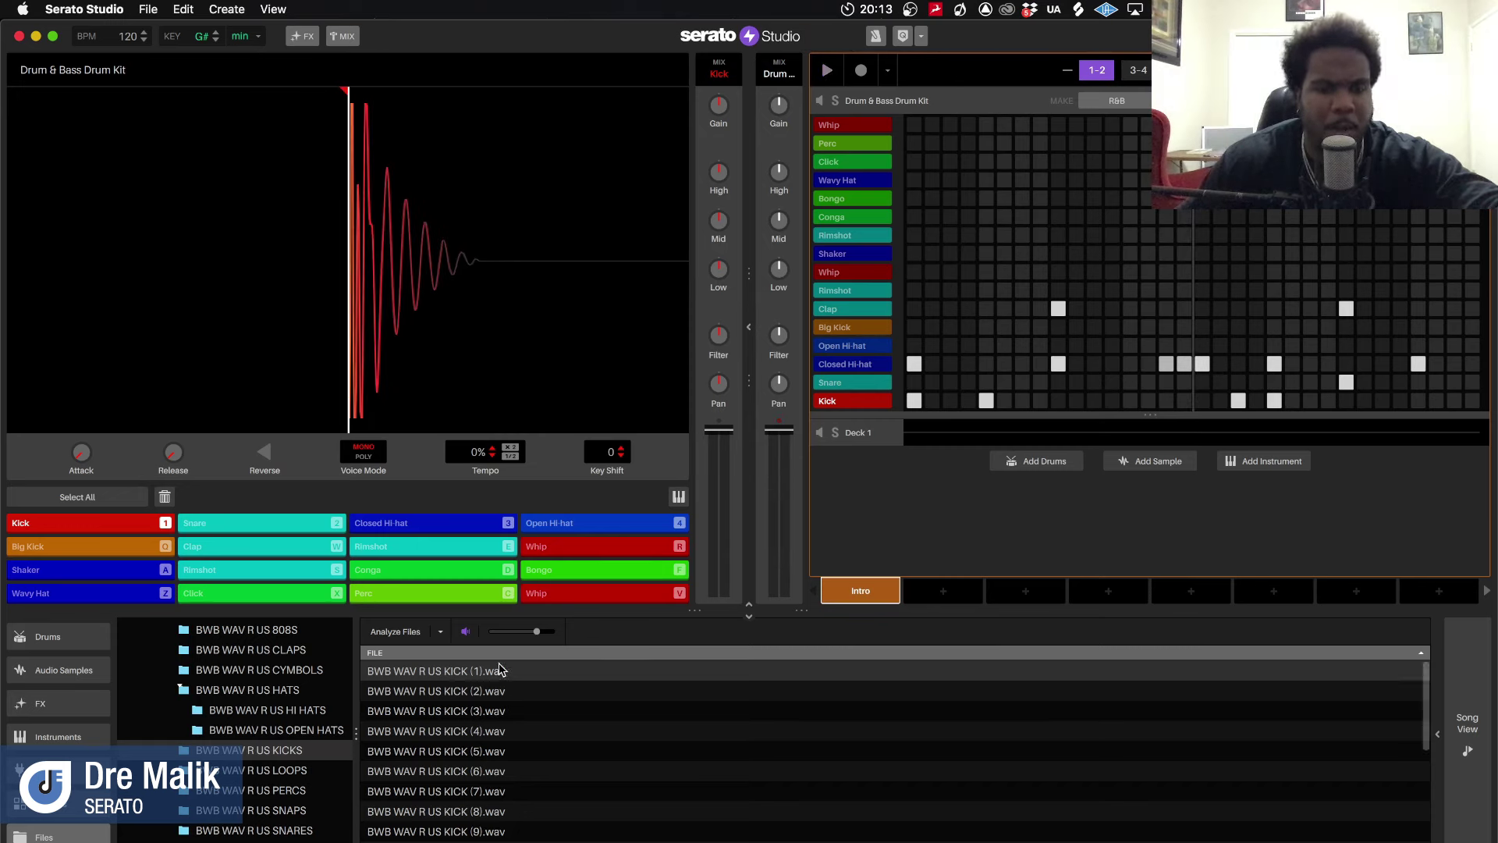
pyautogui.moveTo(504, 671); pyautogui.dragTo(113, 528)
pyautogui.click(826, 71)
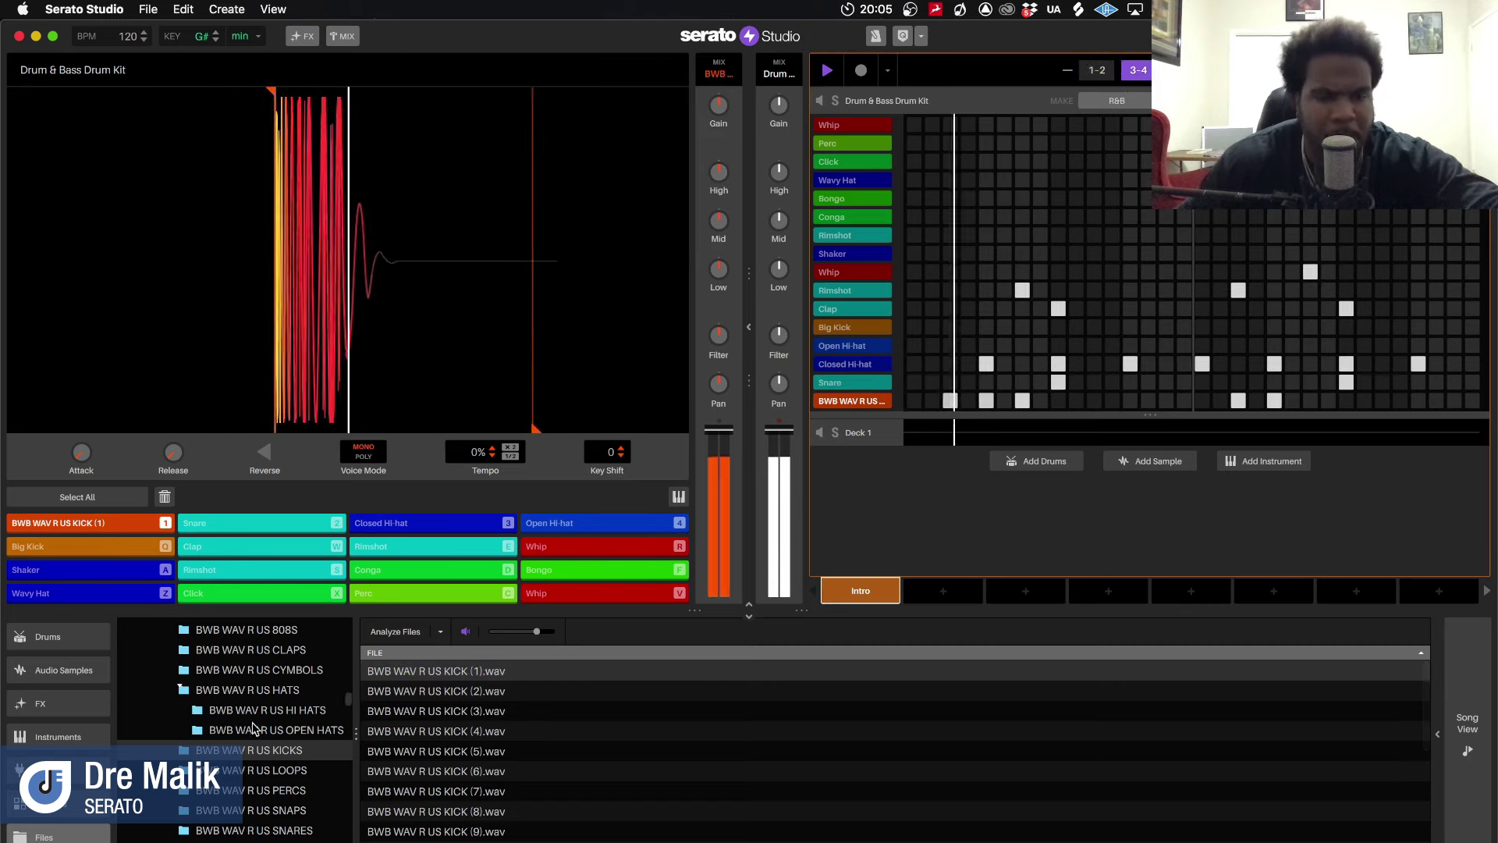
# Replace the Closed Hi-hat sound with BWB WAV R US HAT (3).wav from the HI HATS folder and play the scene
pyautogui.click(268, 710)
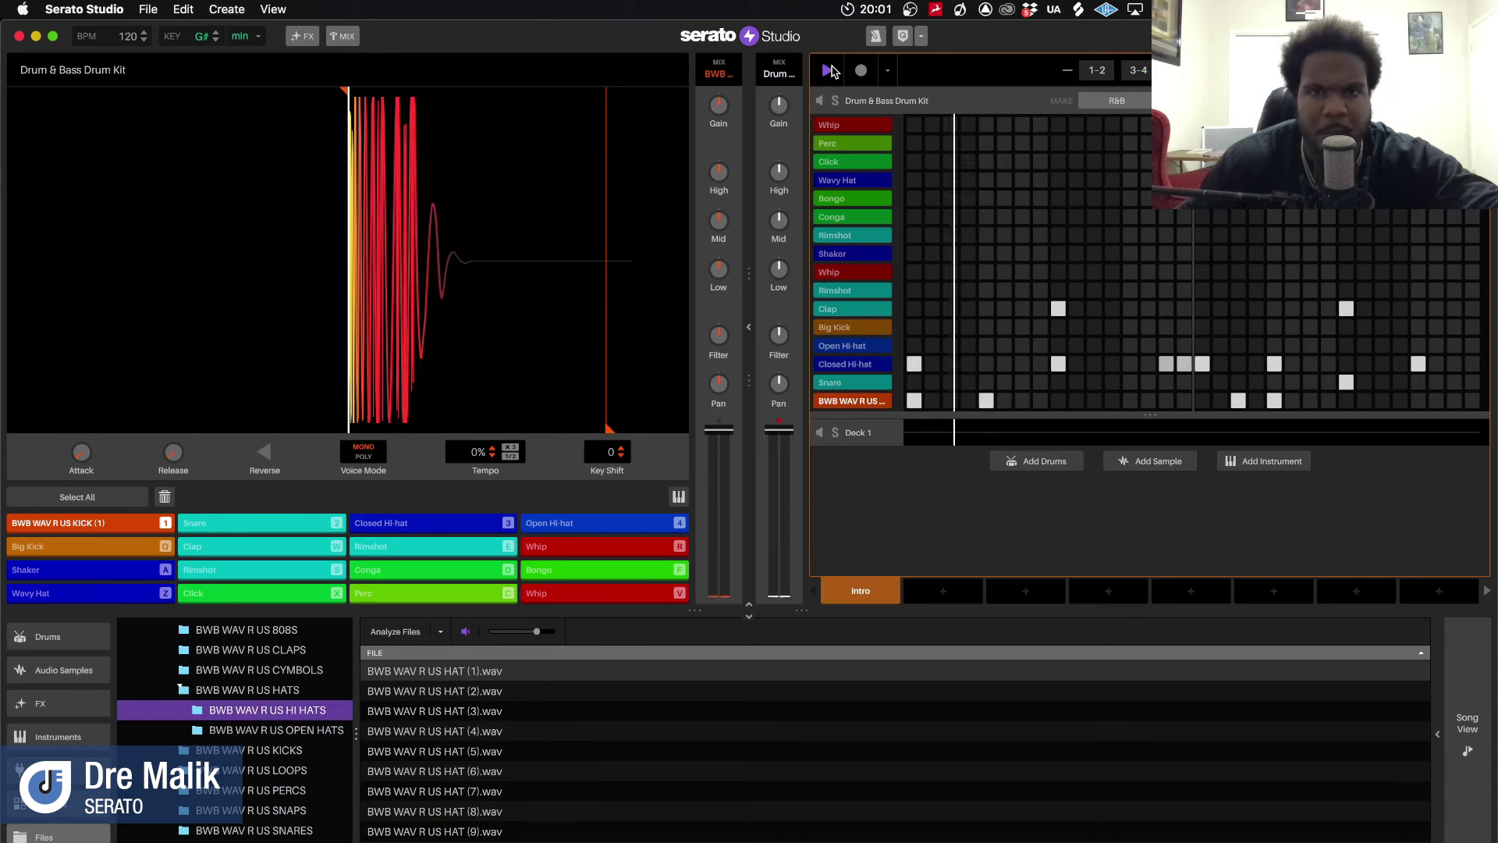
pyautogui.click(451, 730)
pyautogui.click(452, 718)
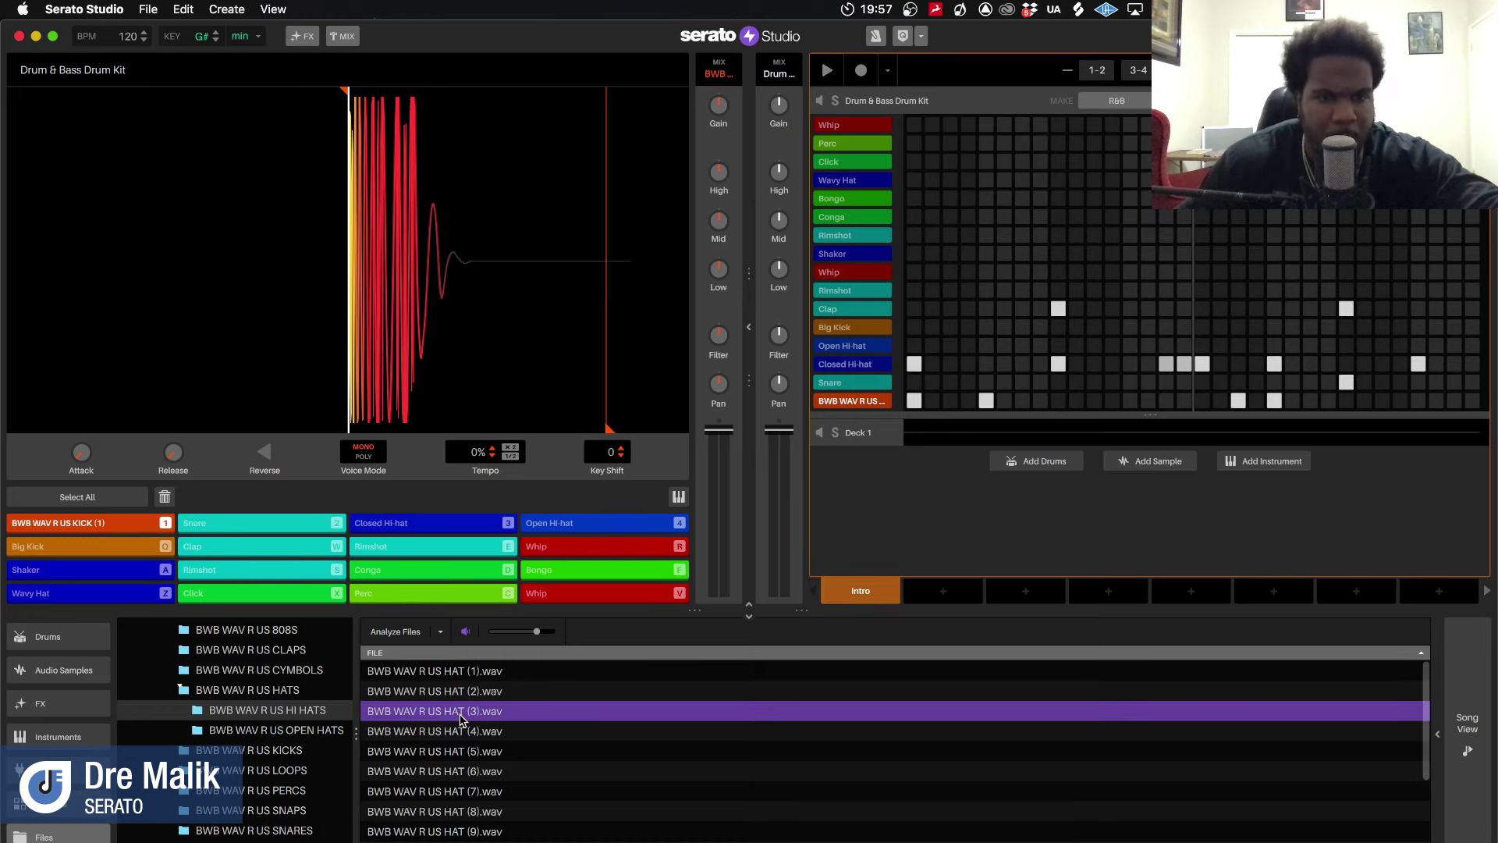
pyautogui.moveTo(461, 719); pyautogui.dragTo(471, 527)
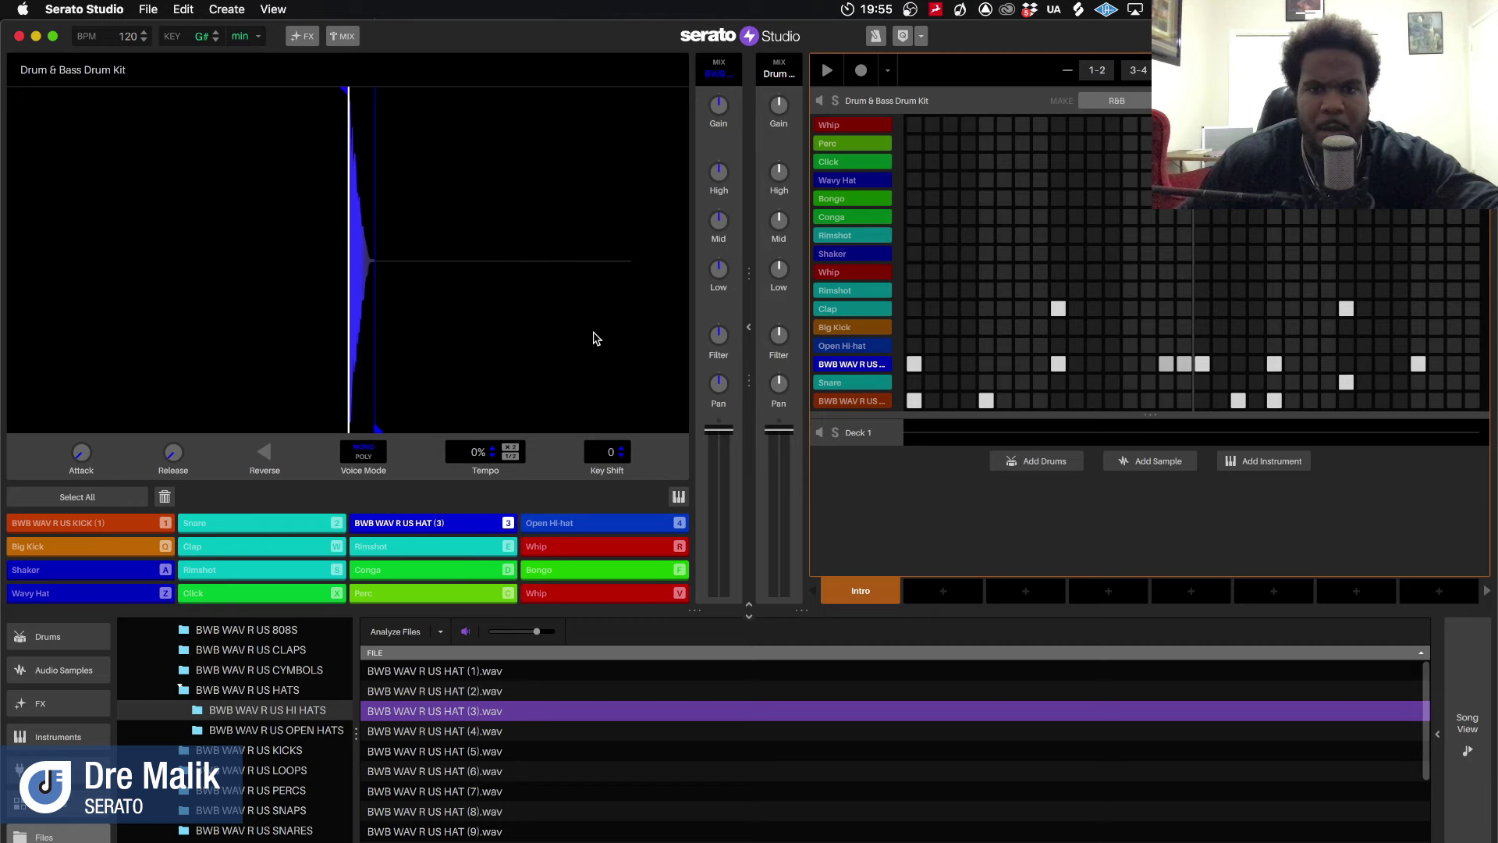
pyautogui.click(832, 73)
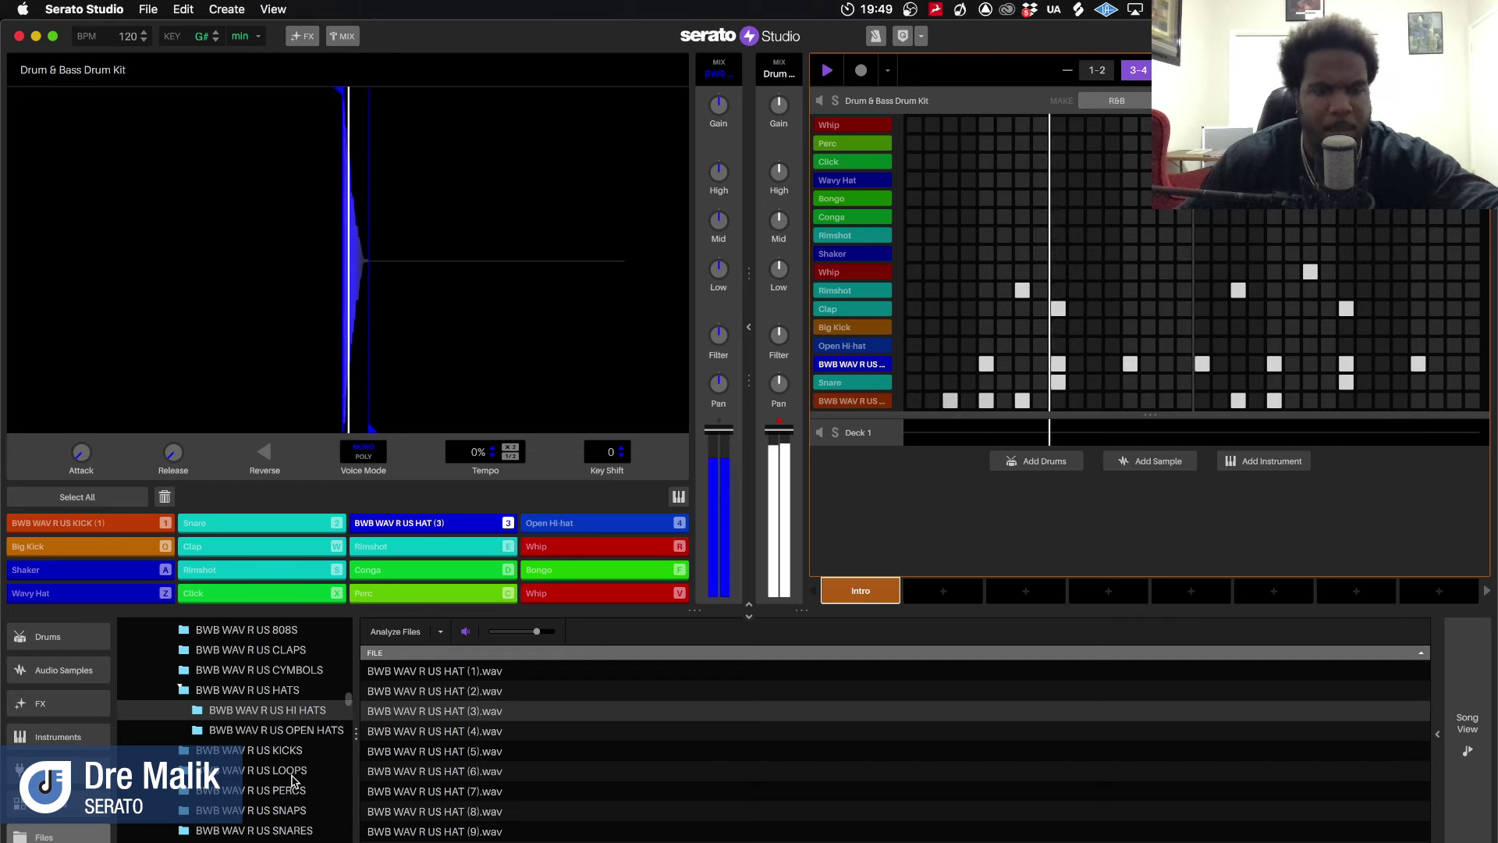
# Preview percussion samples in the BWB WAV R US PERCS folder, from the early files through BWB WAV R US PERC (13).wav
pyautogui.click(290, 790)
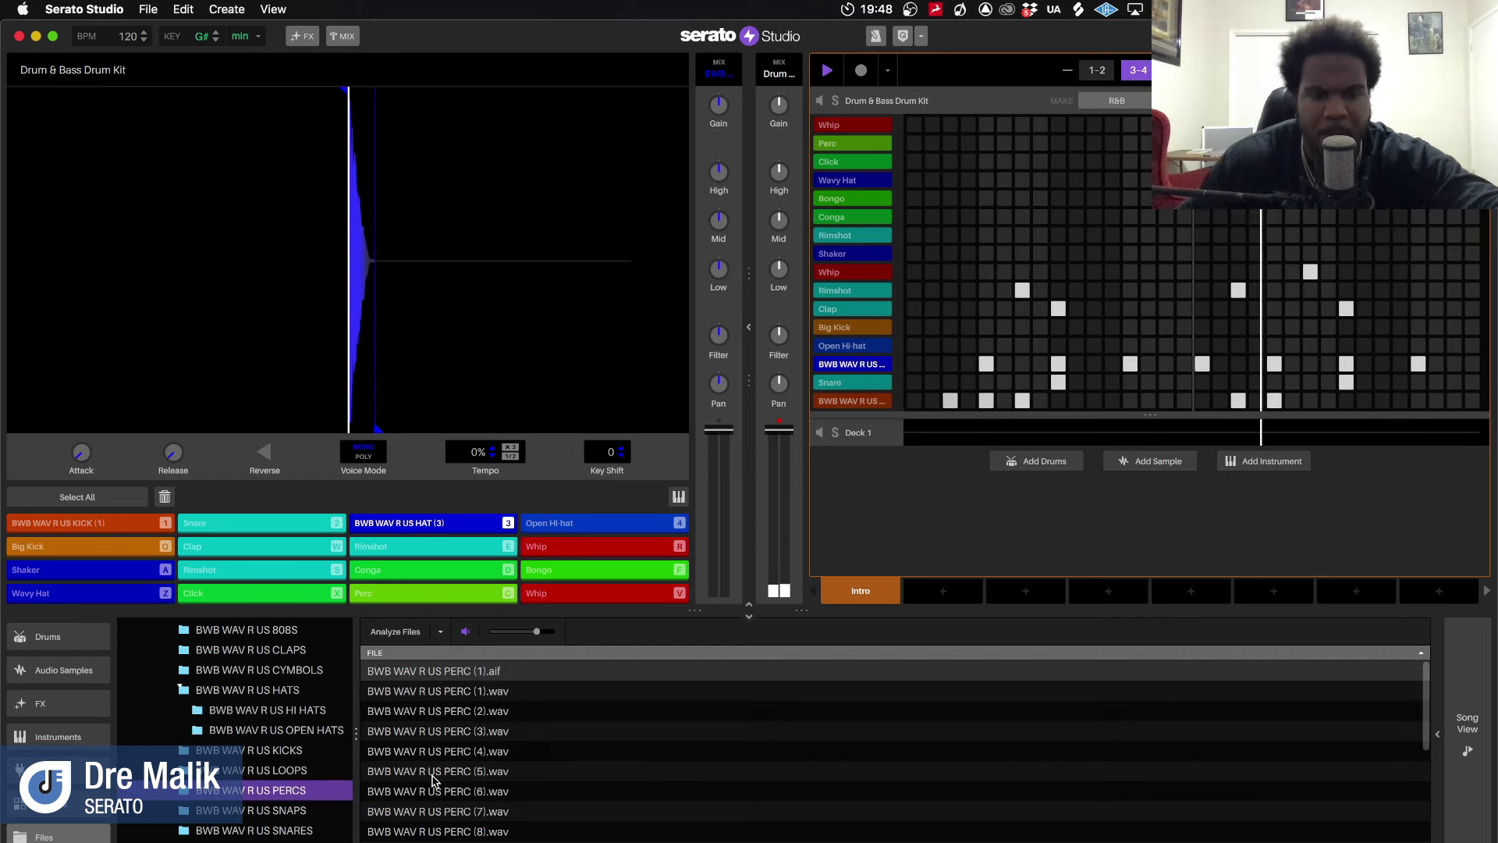
pyautogui.click(437, 771)
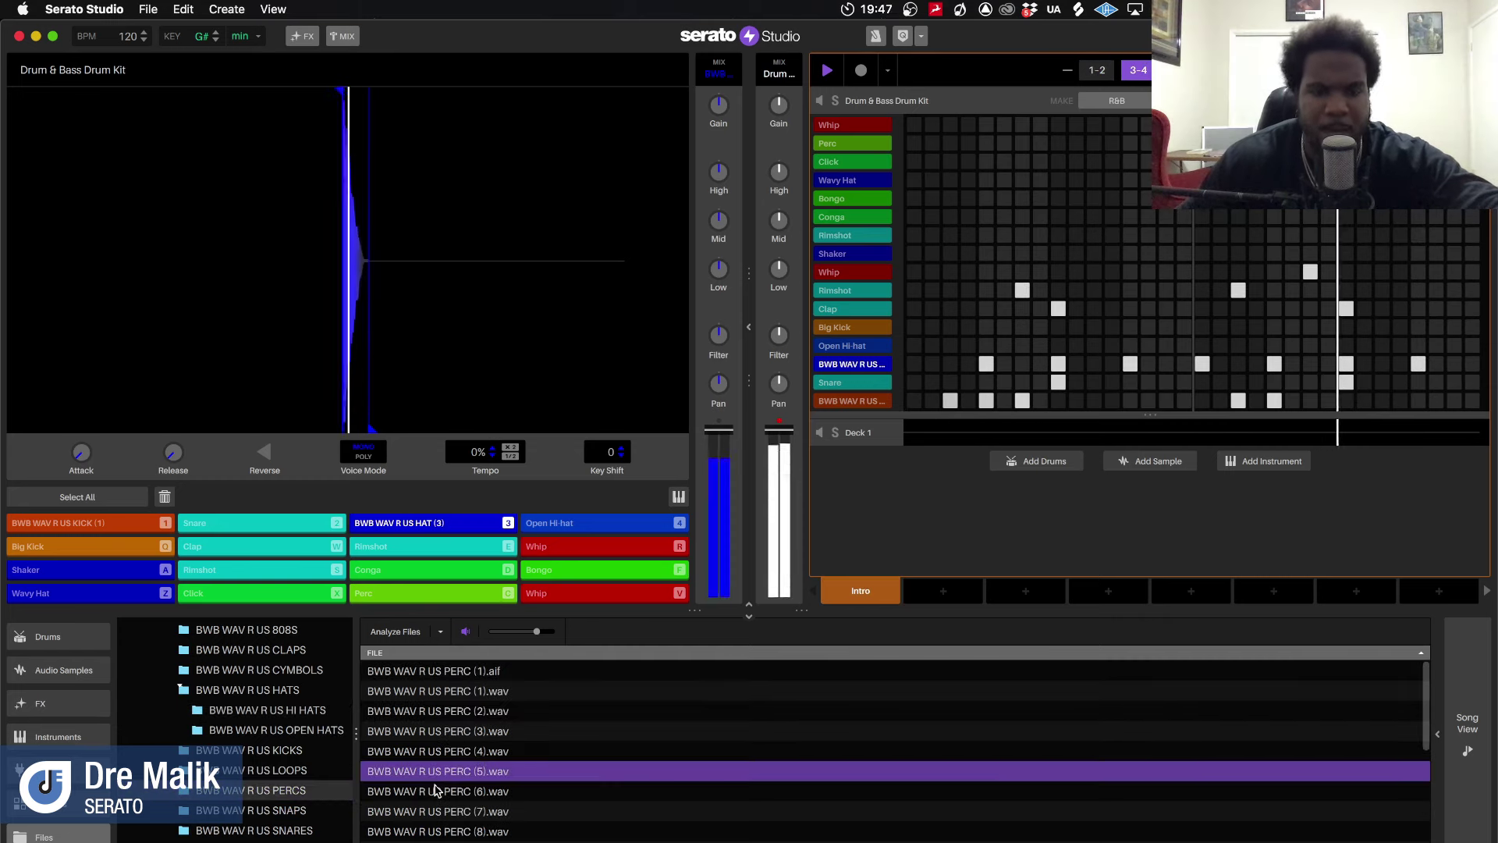
pyautogui.click(439, 792)
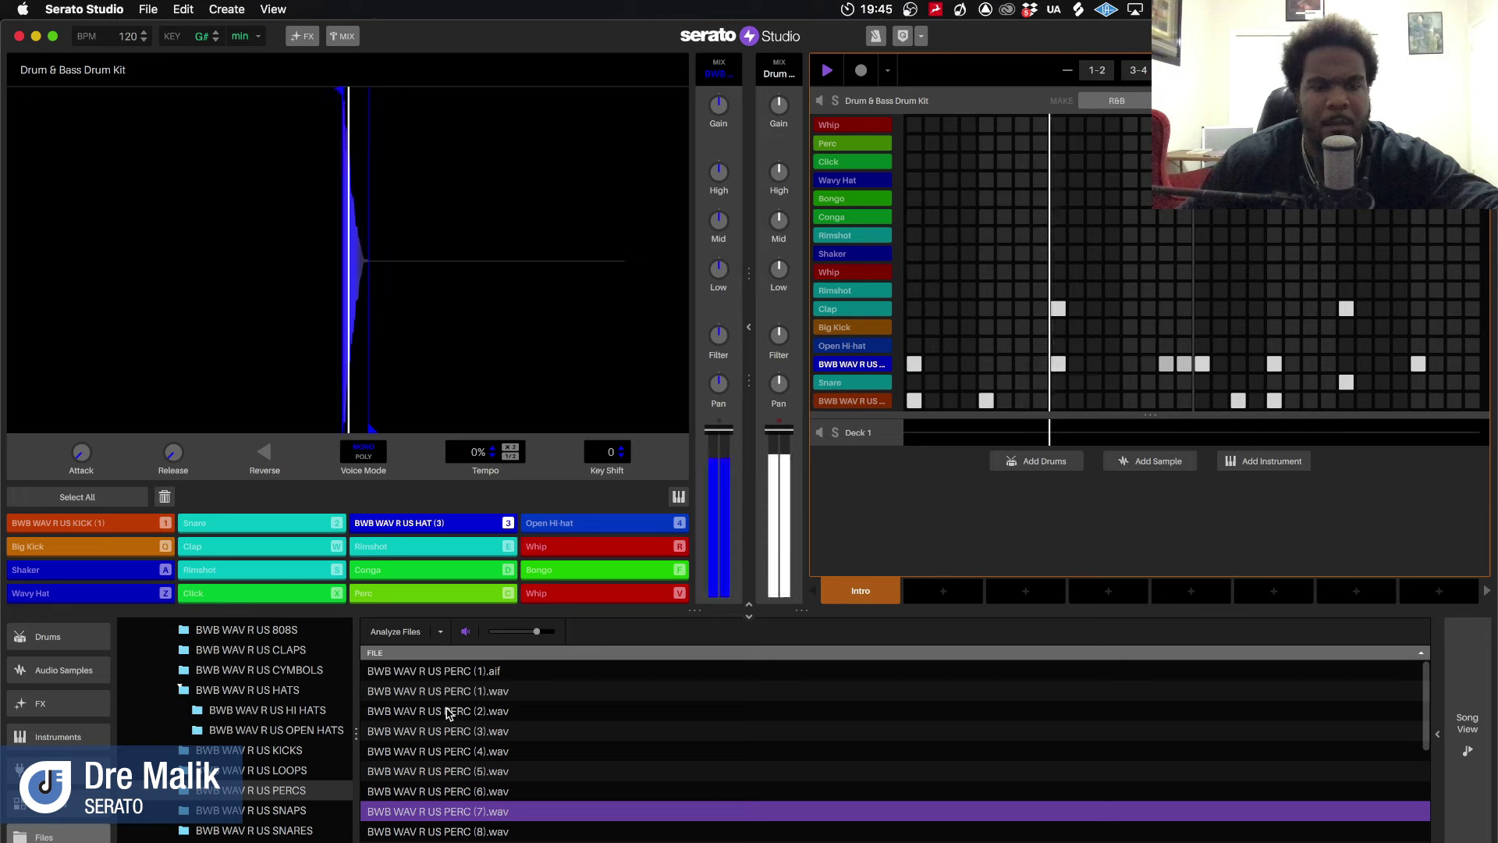
pyautogui.click(452, 691)
pyautogui.click(459, 712)
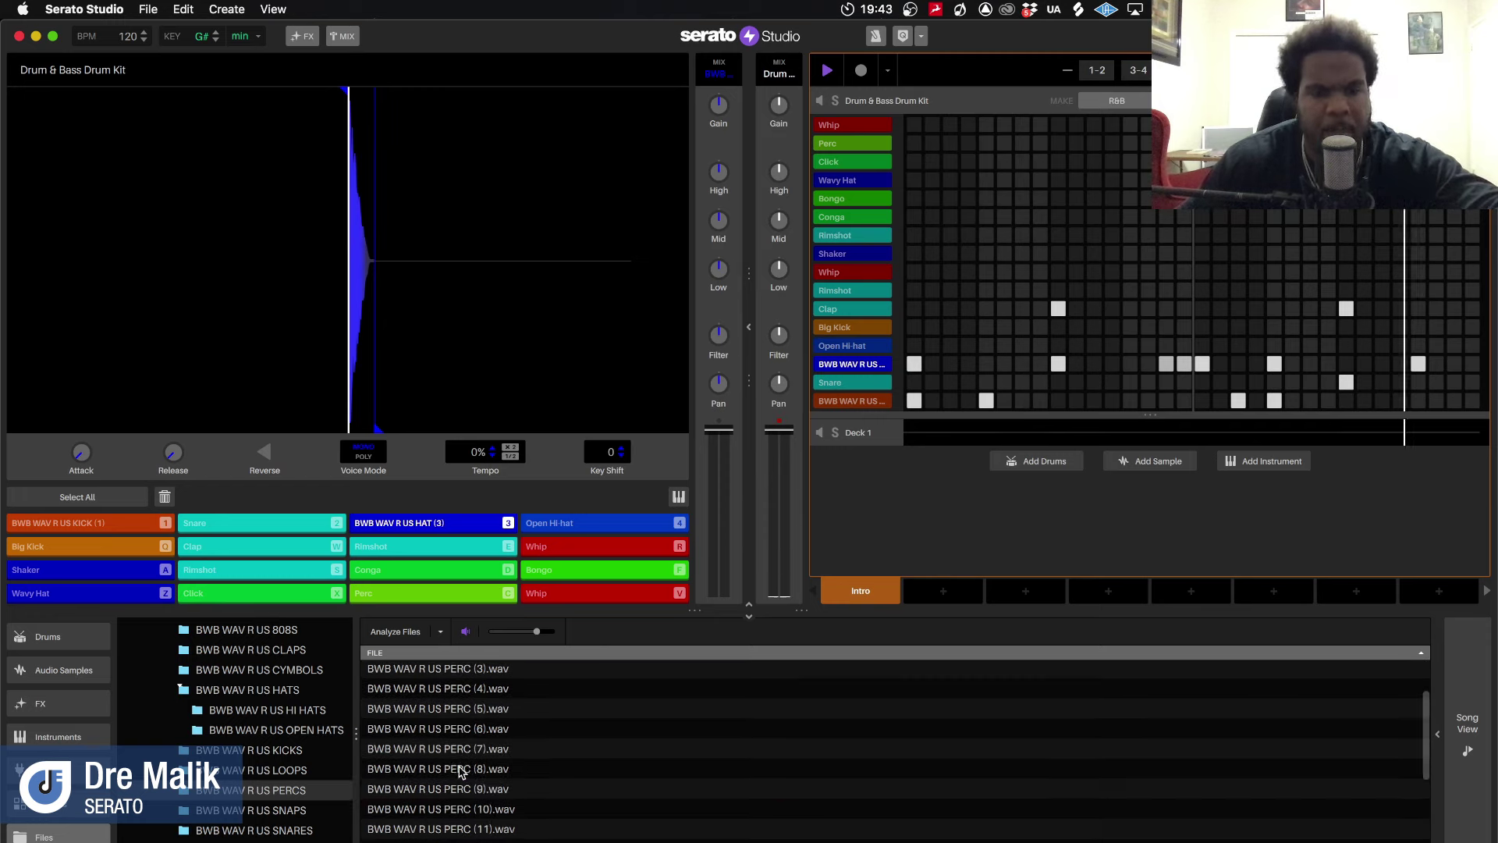
pyautogui.click(455, 788)
pyautogui.click(456, 809)
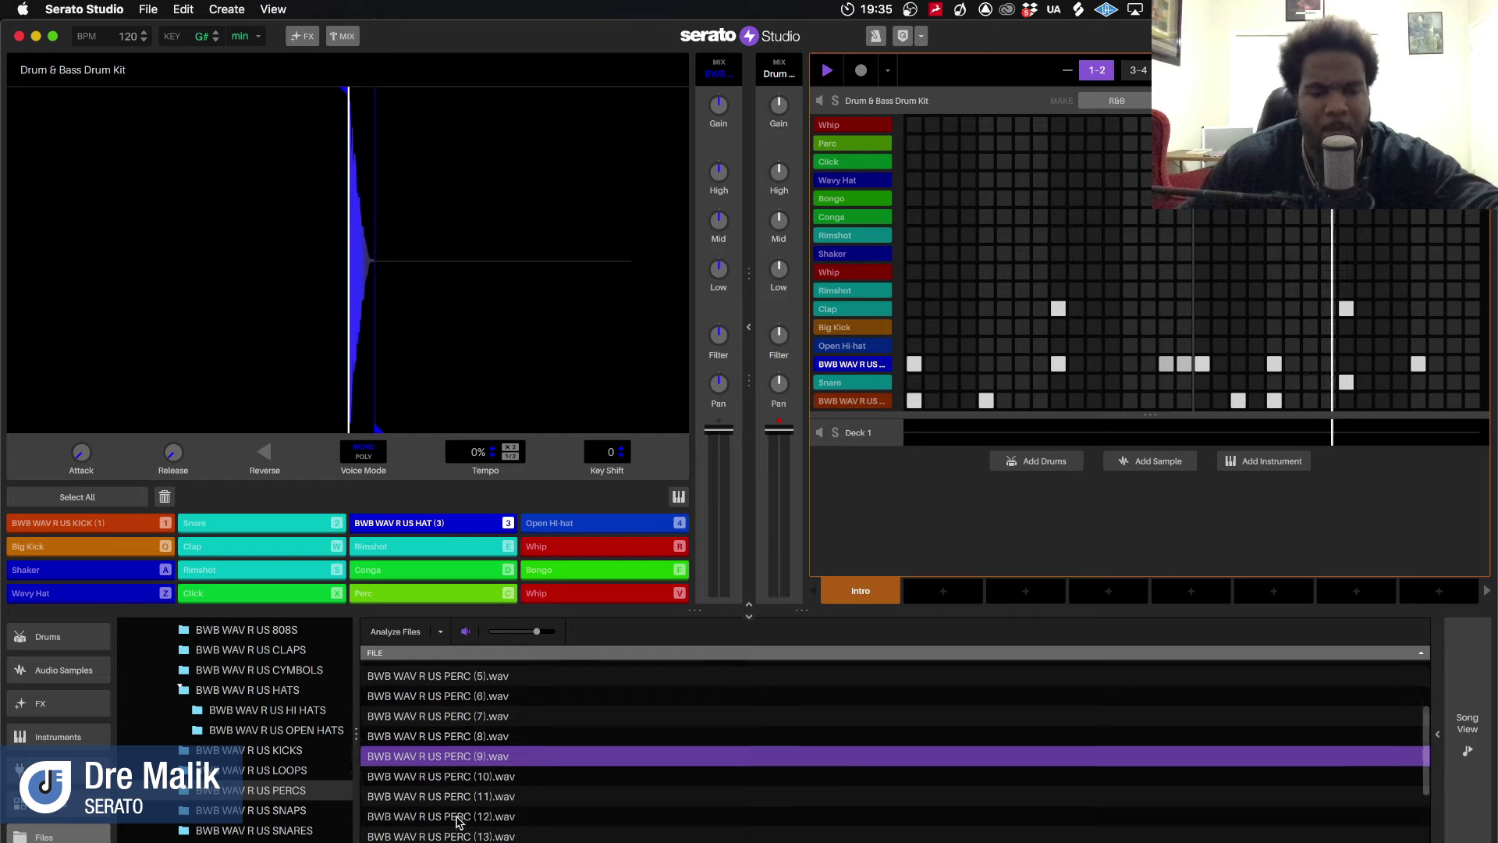
pyautogui.scroll(-1, 458, 804)
pyautogui.click(457, 805)
pyautogui.click(458, 825)
pyautogui.scroll(-2, 458, 780)
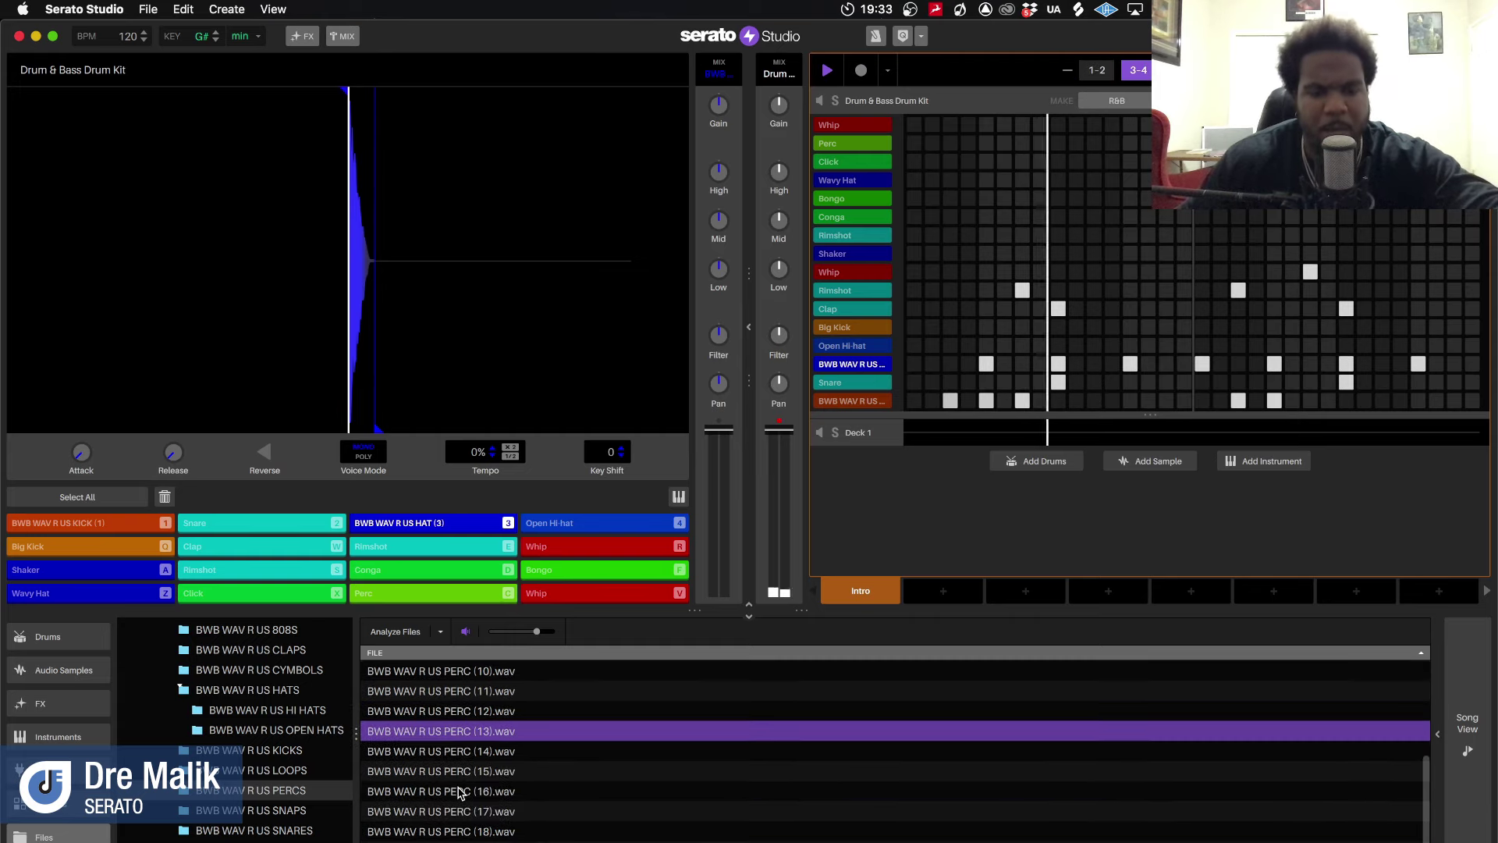
# Replace the Whip sound on pad R with BWB WAV R US PERC (13).wav
pyautogui.click(462, 749)
pyautogui.press('Up')
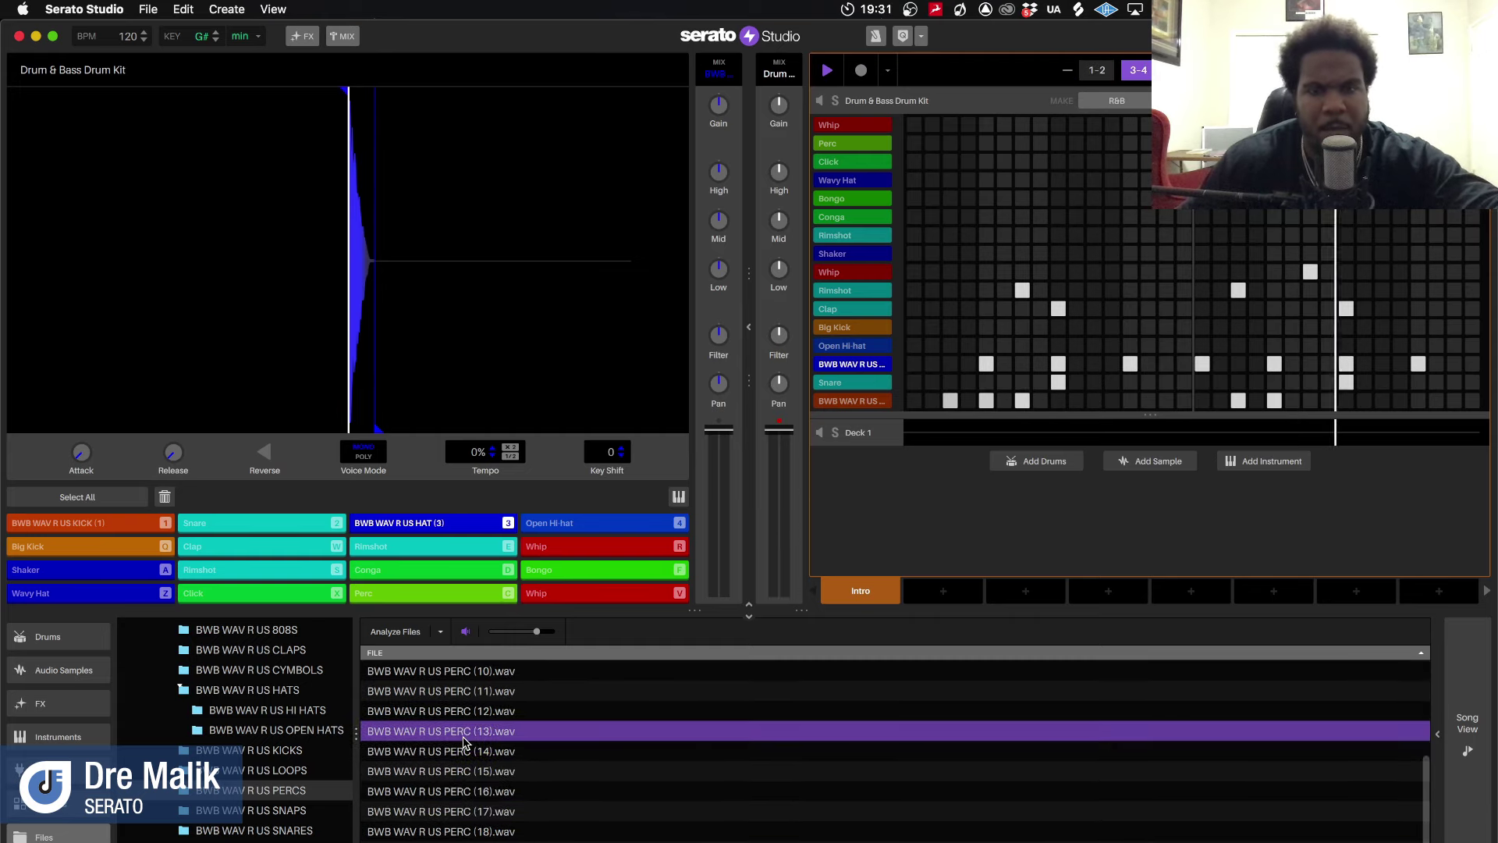
pyautogui.click(464, 717)
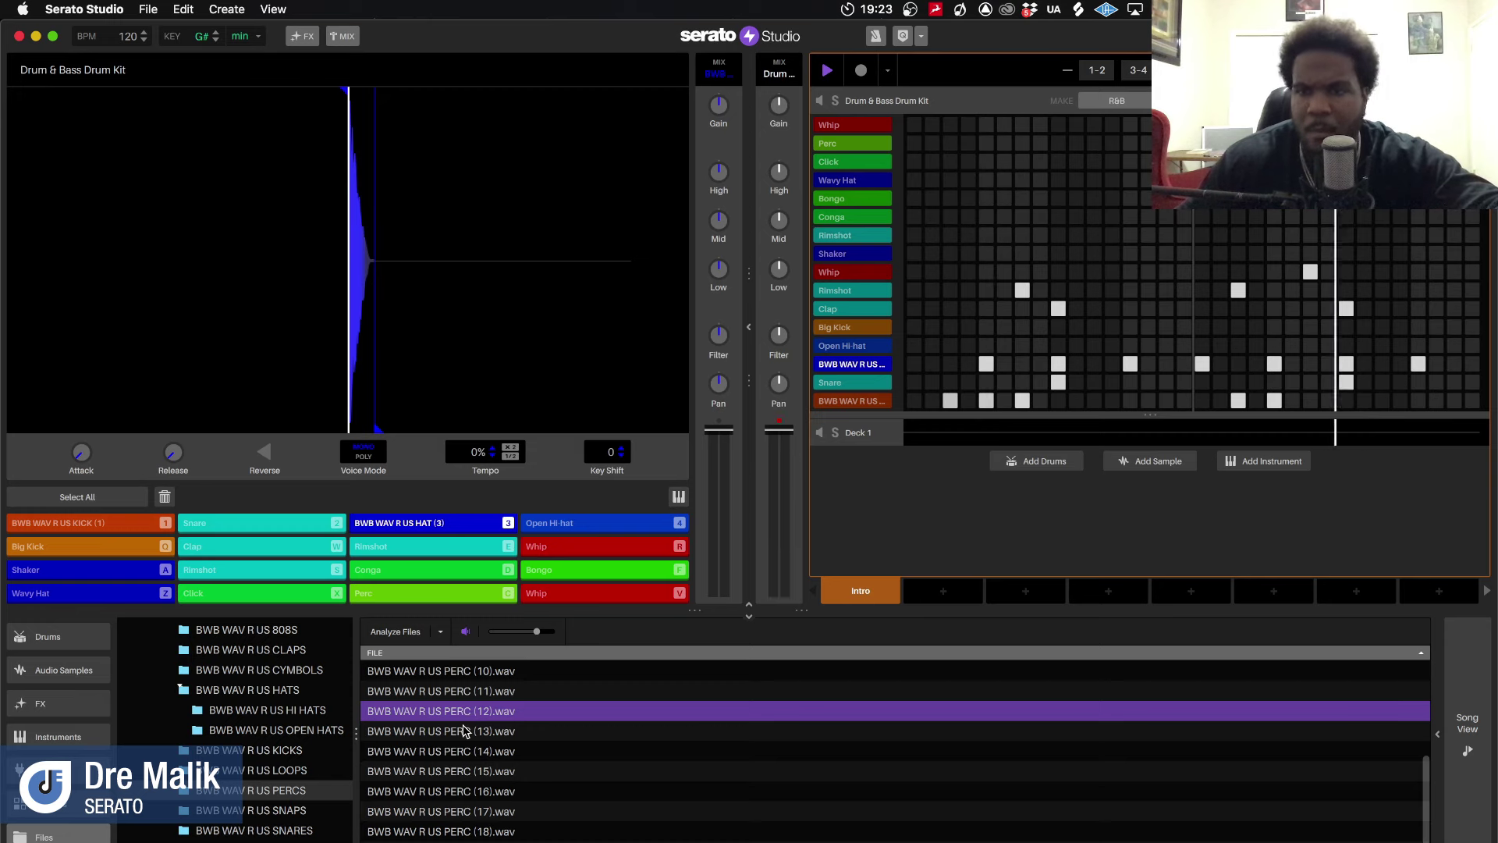
pyautogui.click(465, 730)
pyautogui.moveTo(465, 732); pyautogui.dragTo(587, 552)
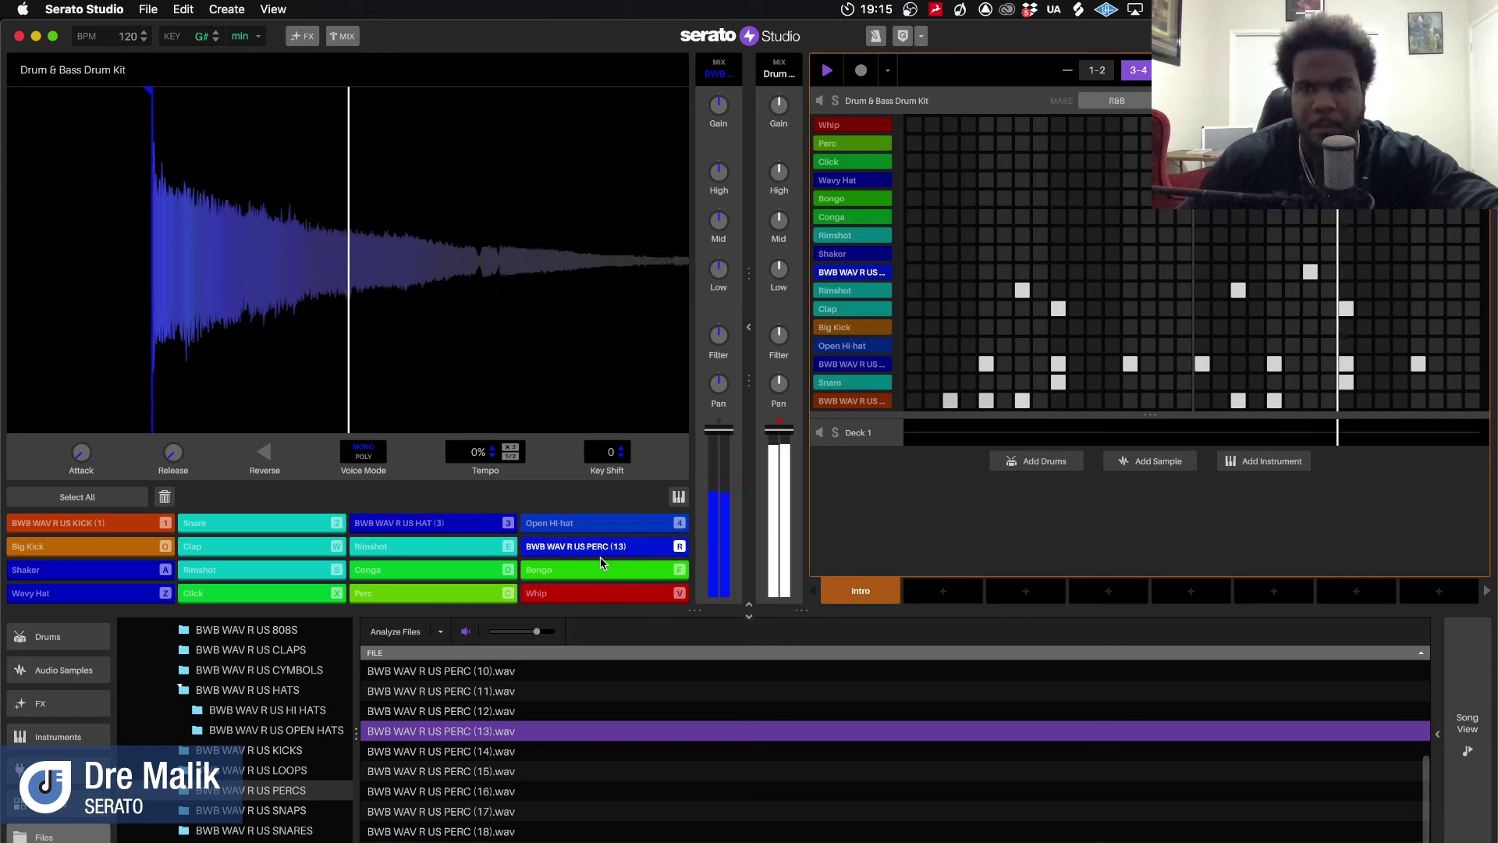
# Preview the remaining percussion samples and load BWB WAV R US PERC (19).wav onto pad R
pyautogui.click(477, 771)
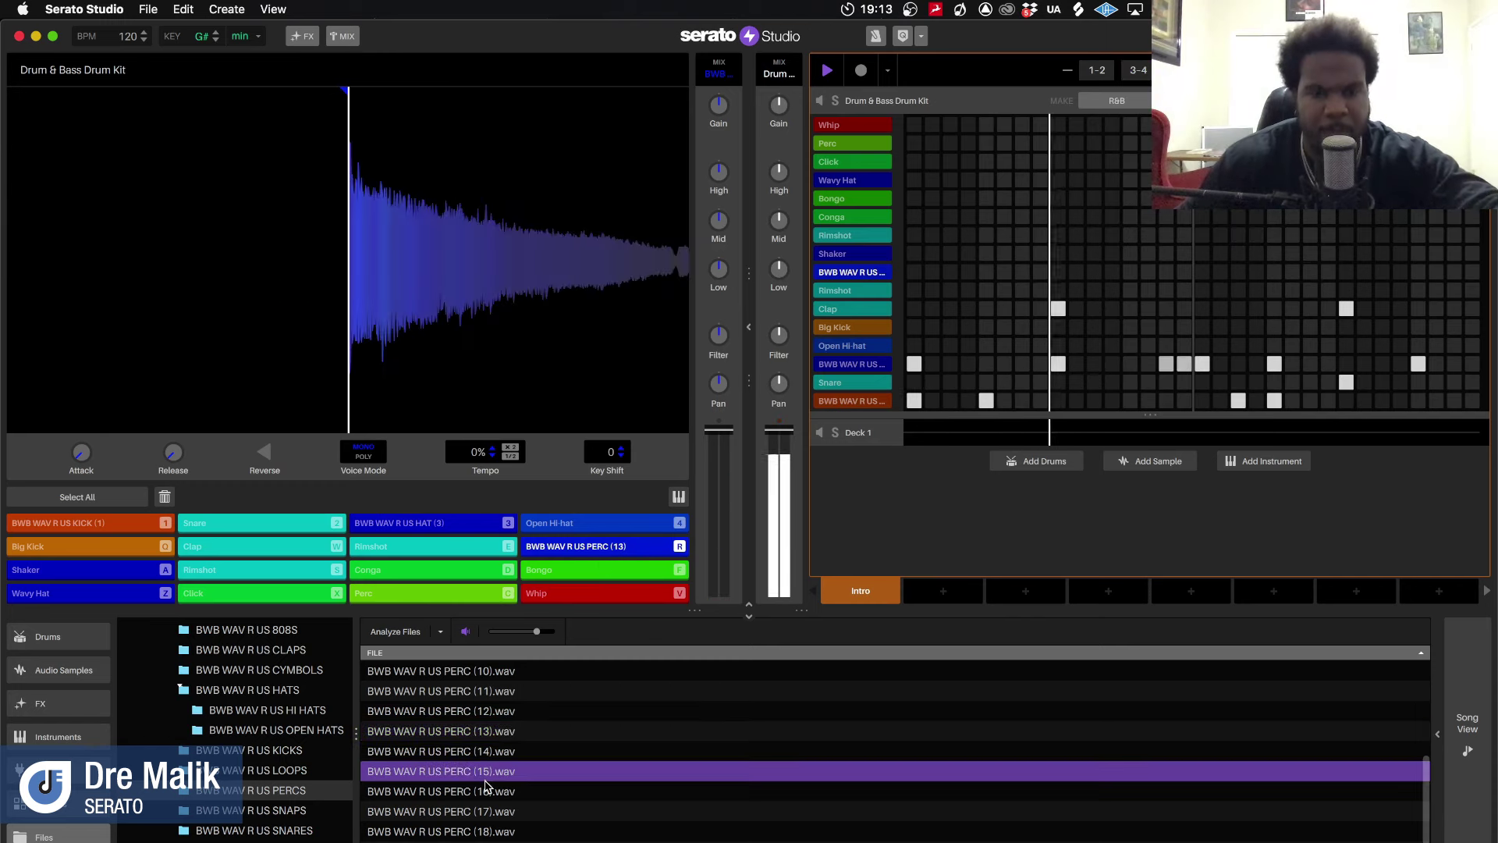
pyautogui.click(477, 812)
pyautogui.click(478, 791)
pyautogui.scroll(-1, 476, 796)
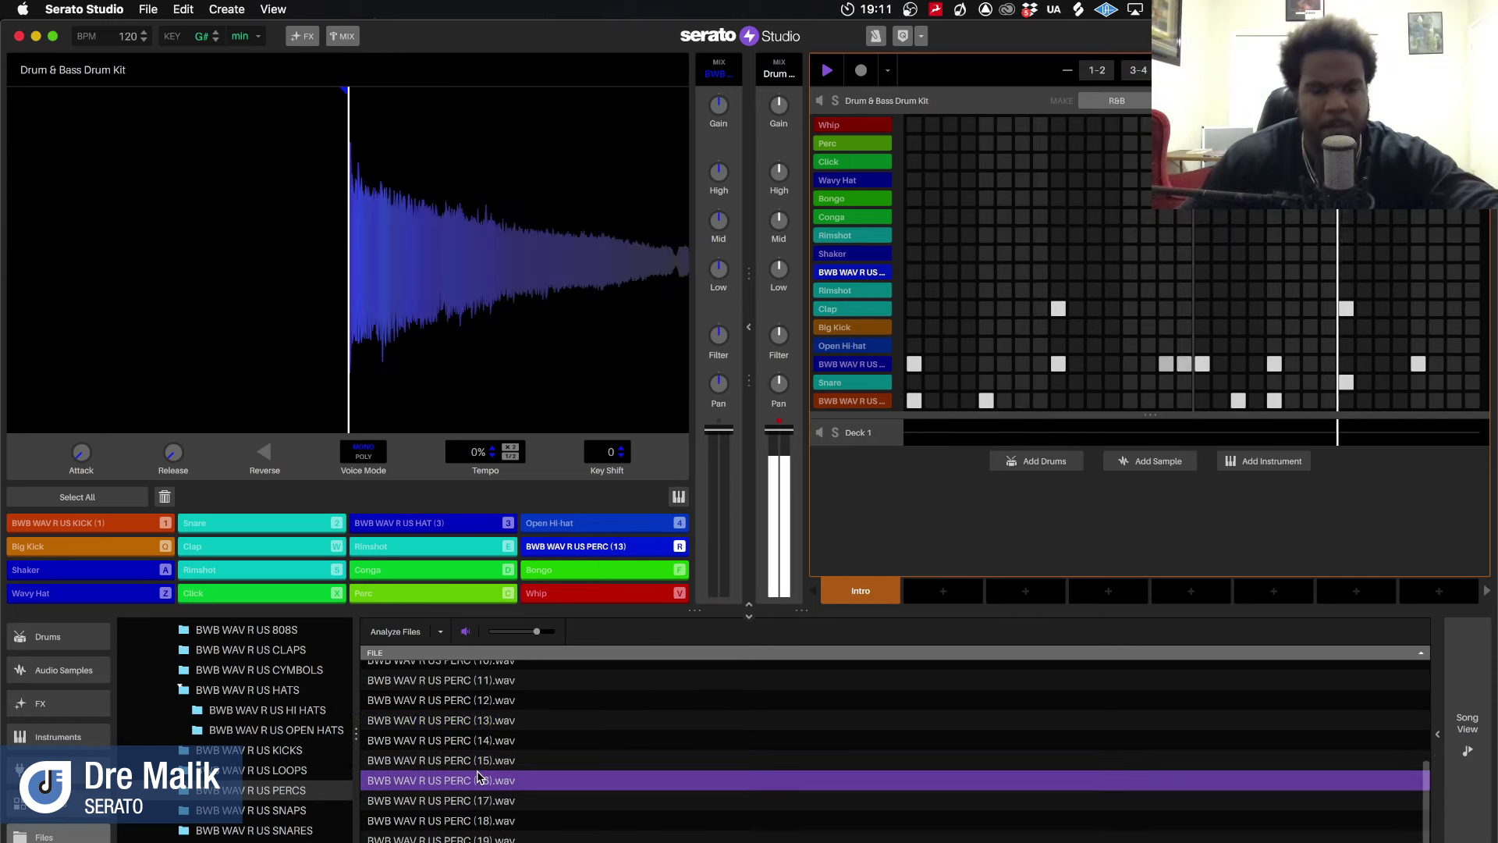
pyautogui.click(473, 813)
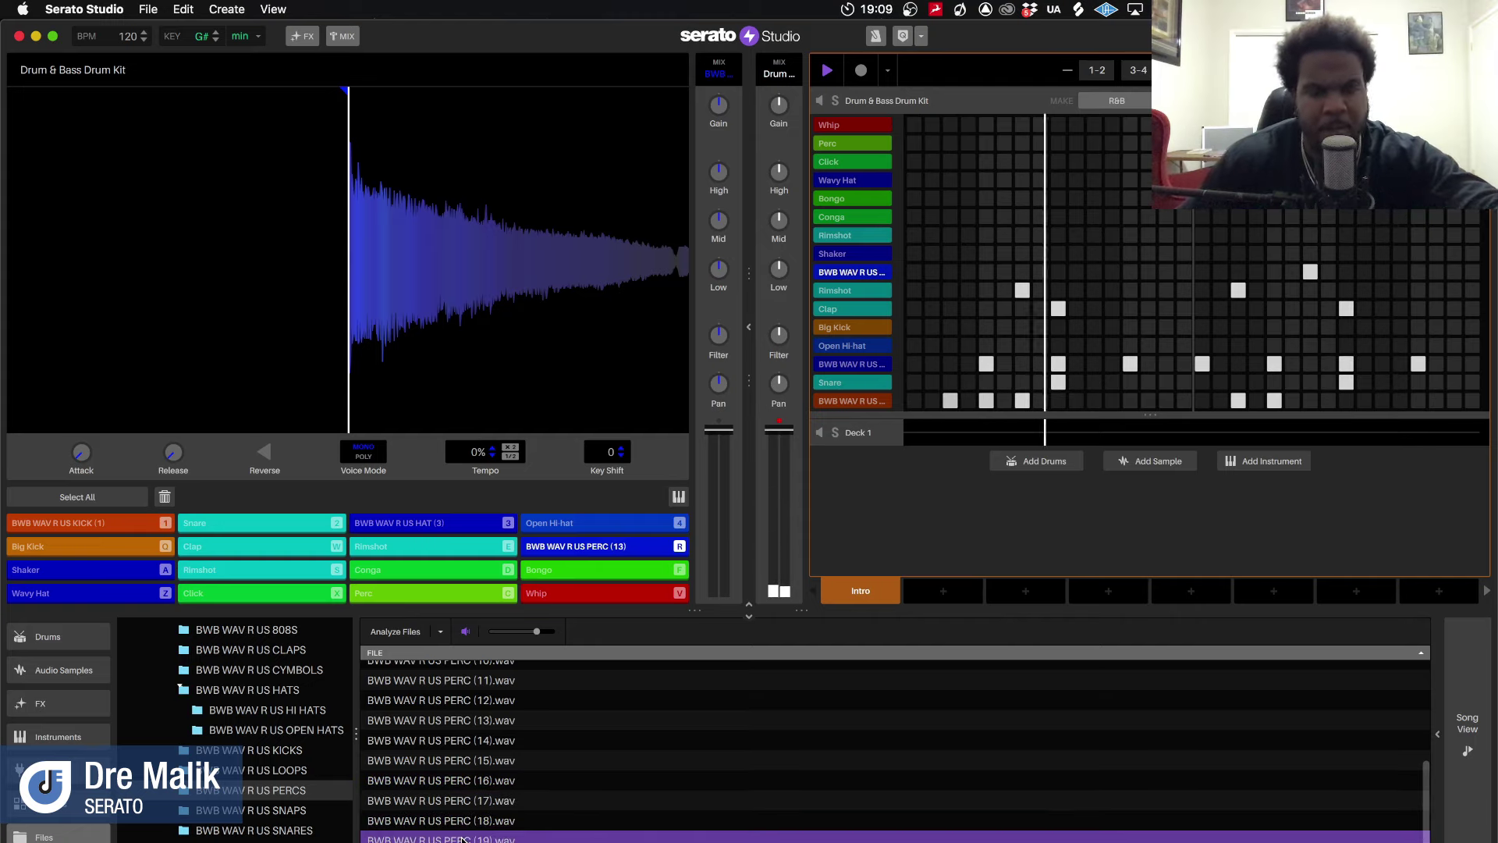
pyautogui.click(463, 839)
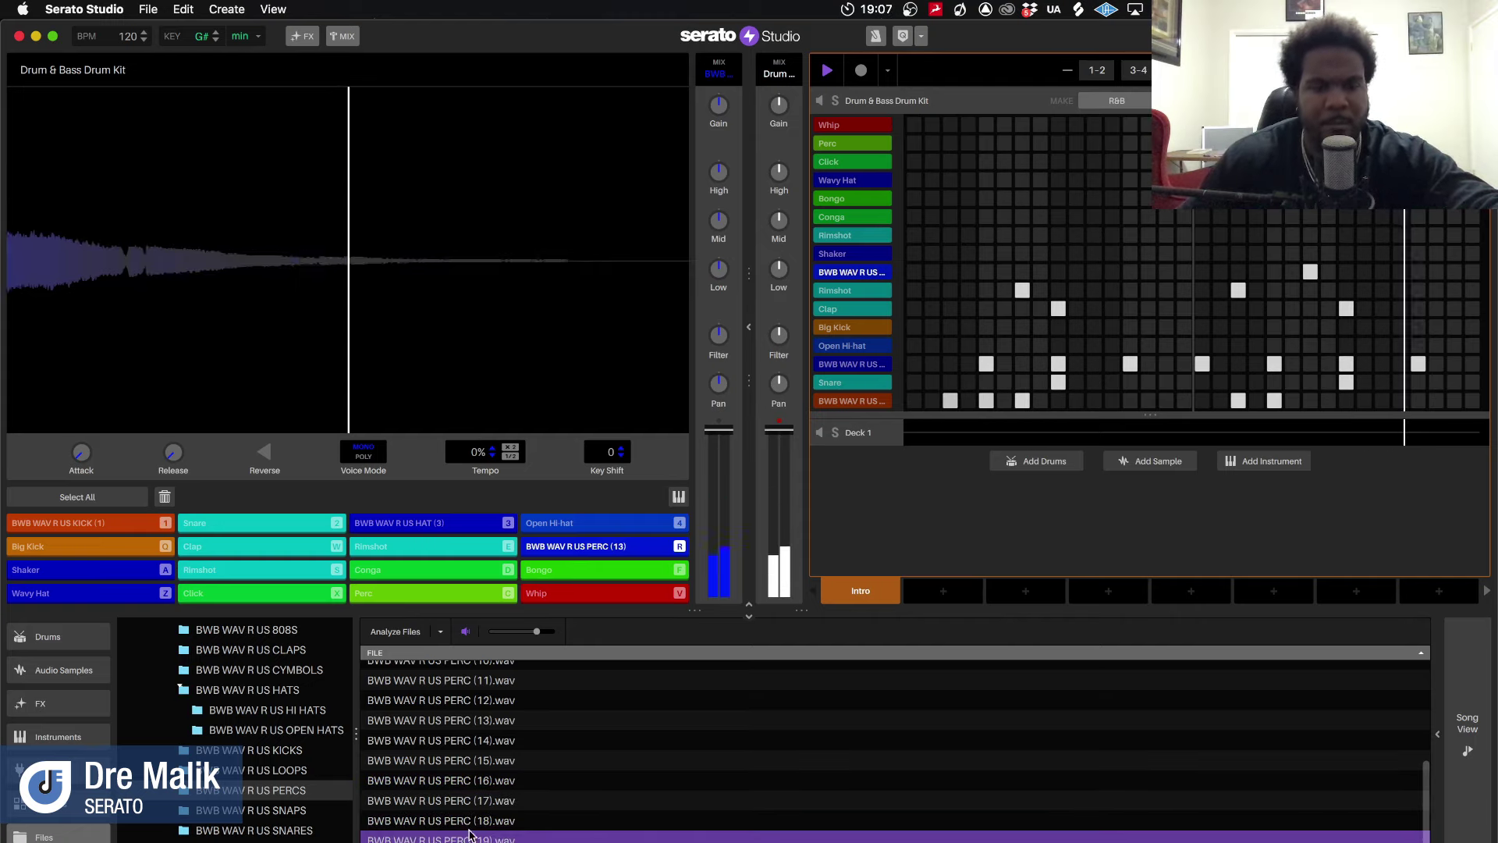
pyautogui.moveTo(462, 839); pyautogui.dragTo(613, 550)
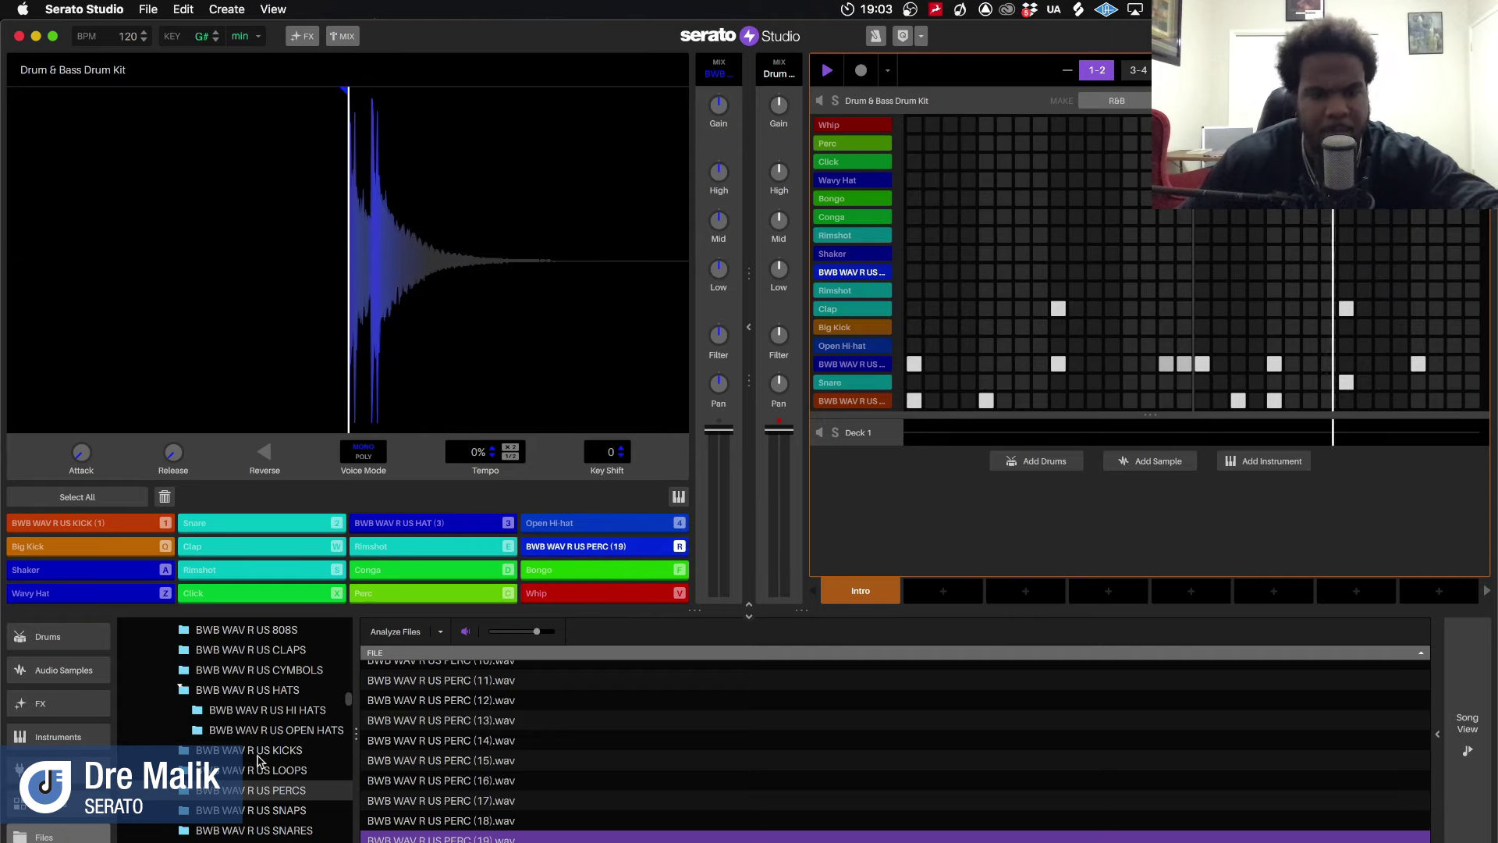
# Preview samples in the BWB WAV R US SNARES folder and replace the Snare sound with BWB WAV R US SNARE (2).wav
pyautogui.click(201, 691)
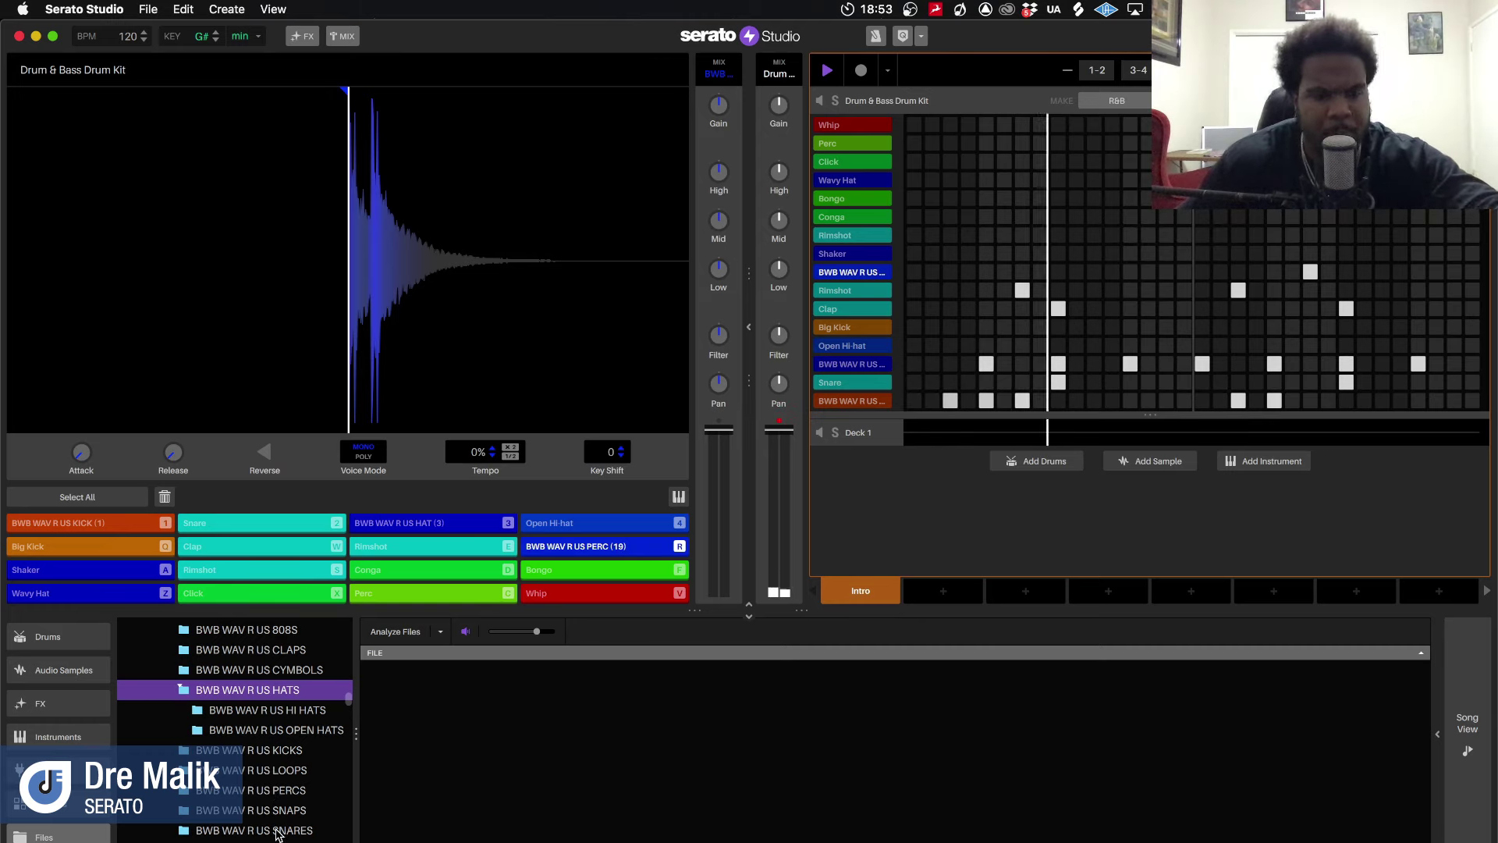
pyautogui.click(235, 830)
pyautogui.click(449, 770)
pyautogui.click(461, 731)
pyautogui.click(467, 710)
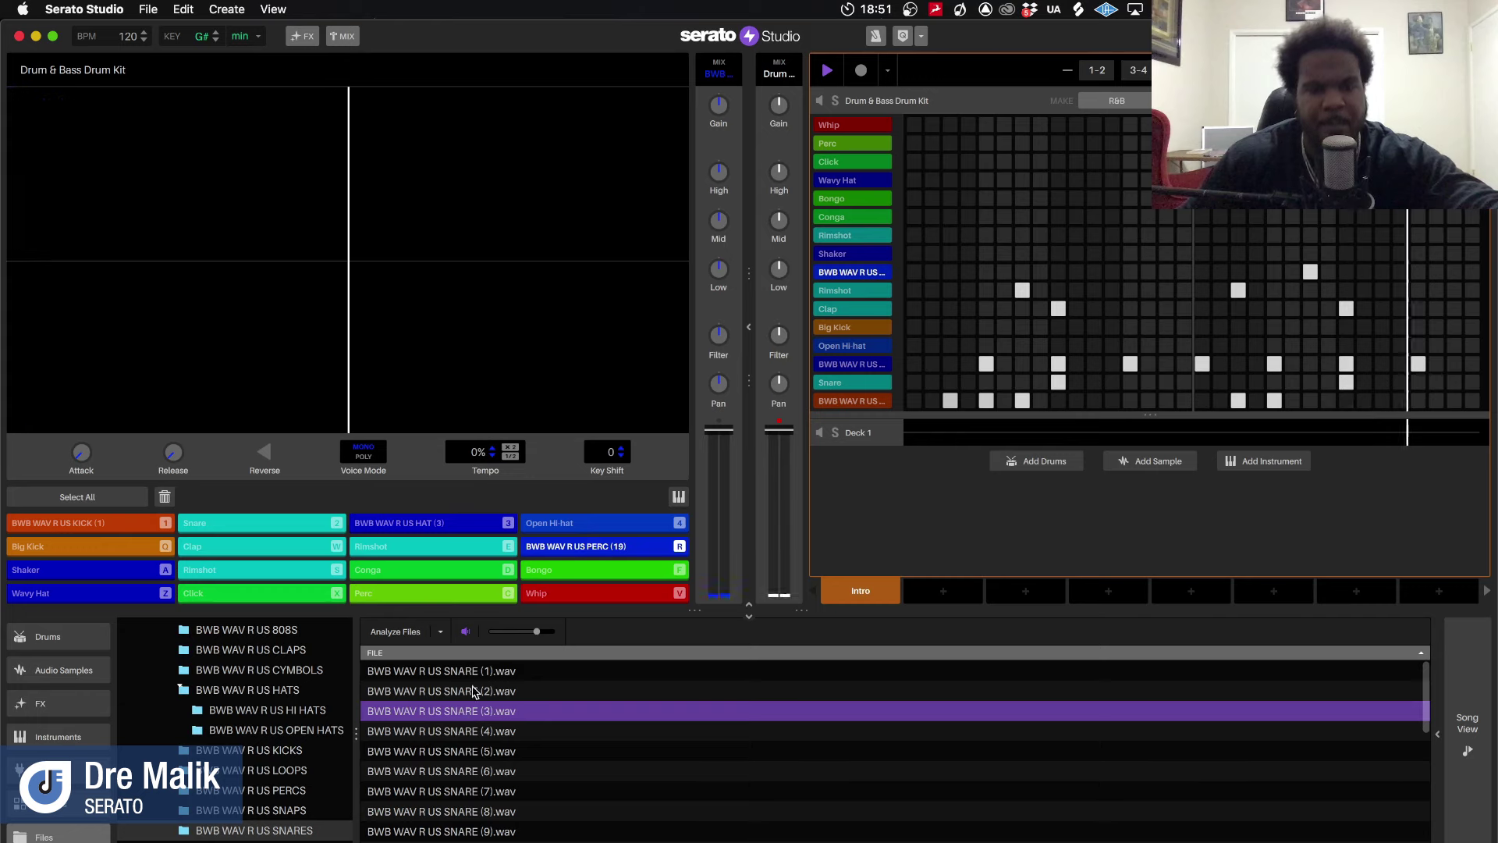
pyautogui.click(473, 690)
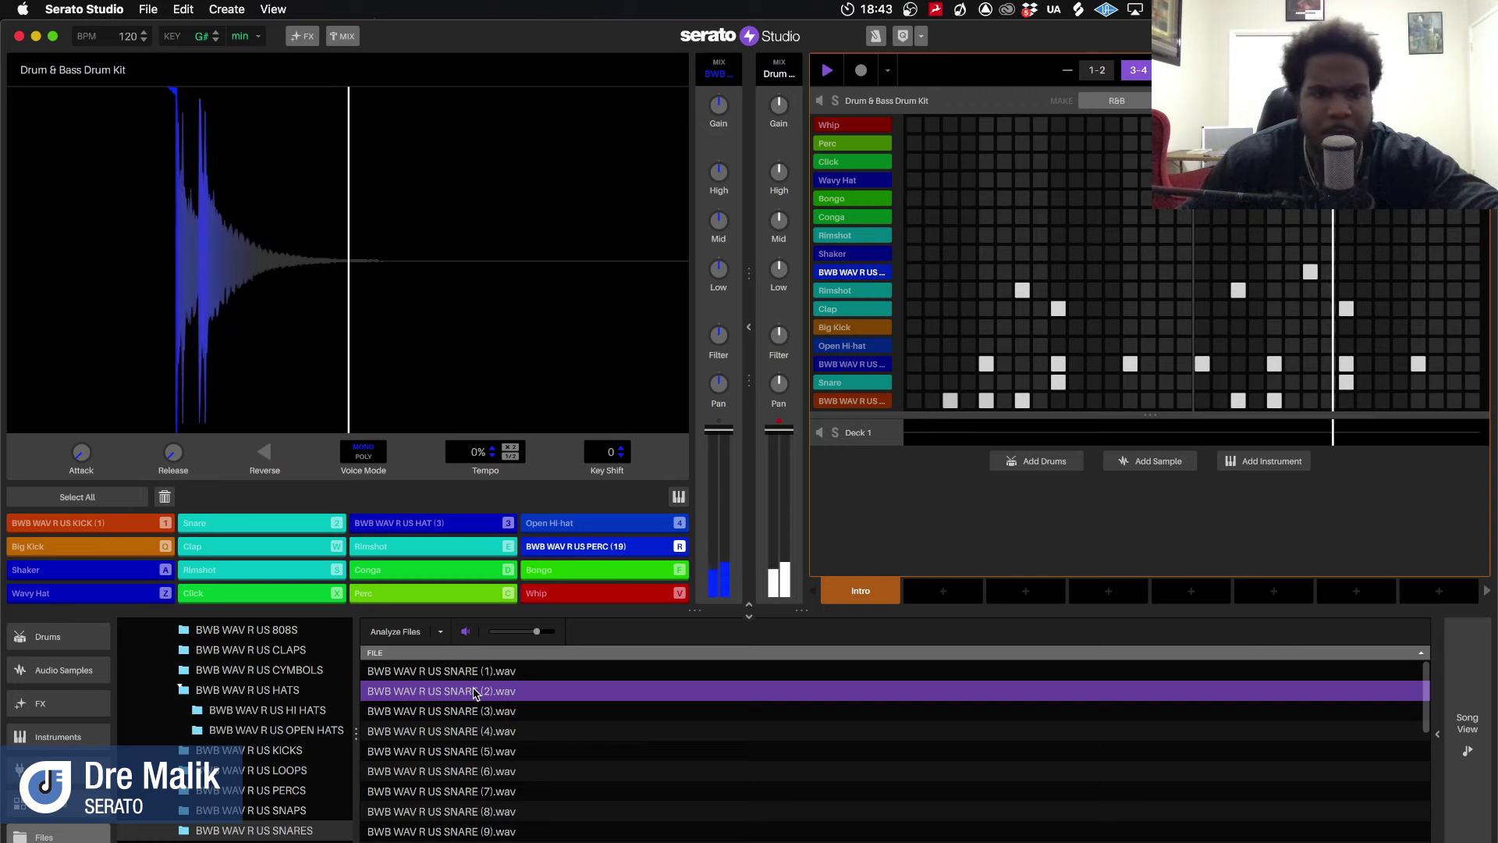
pyautogui.moveTo(469, 693); pyautogui.dragTo(246, 529)
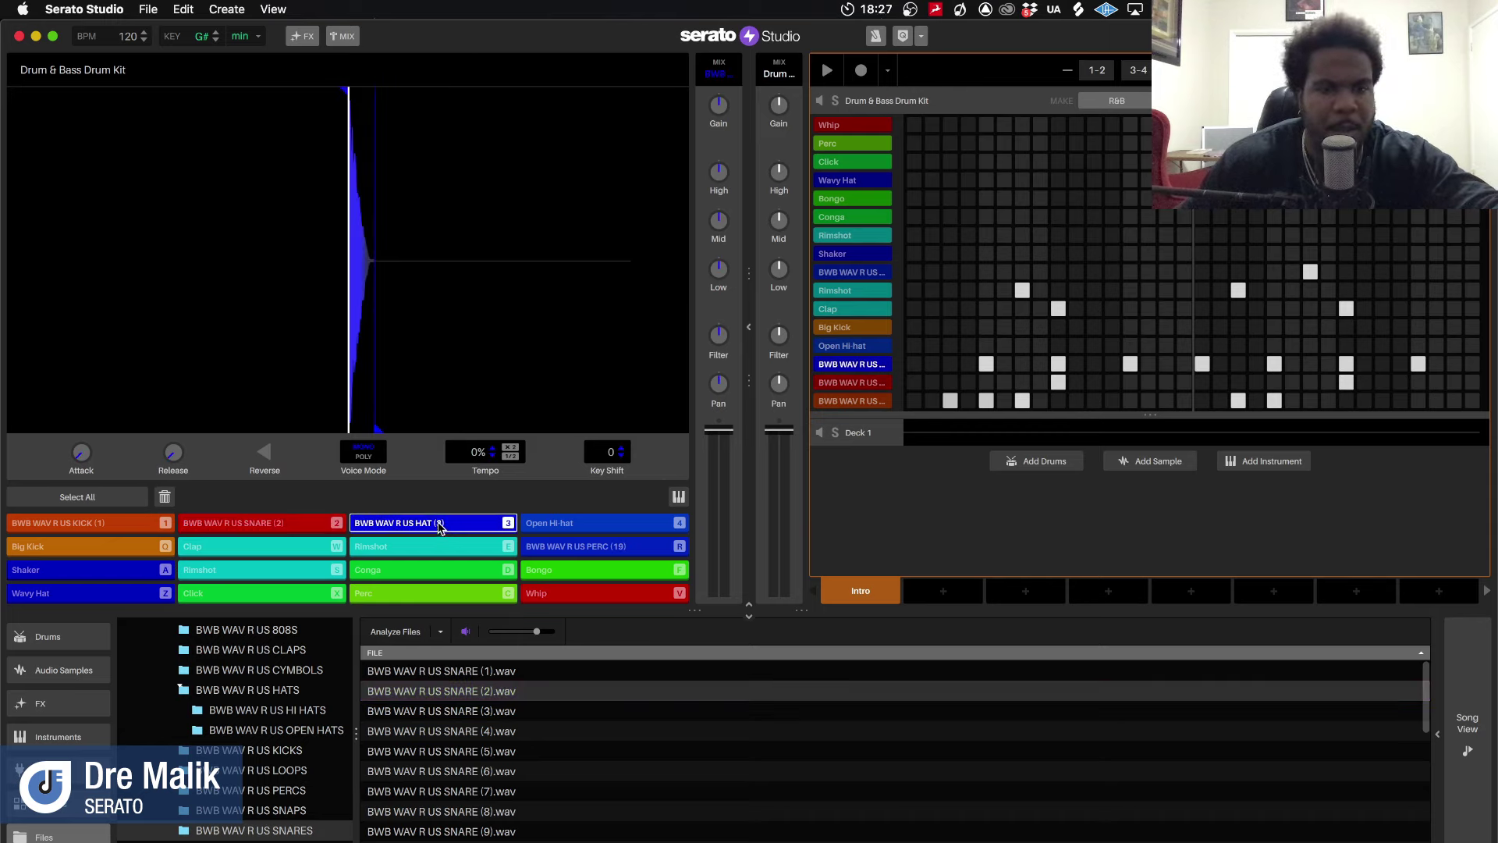
# Move the snare sample's start point to the beginning of its loud attack and play the scene
pyautogui.click(308, 526)
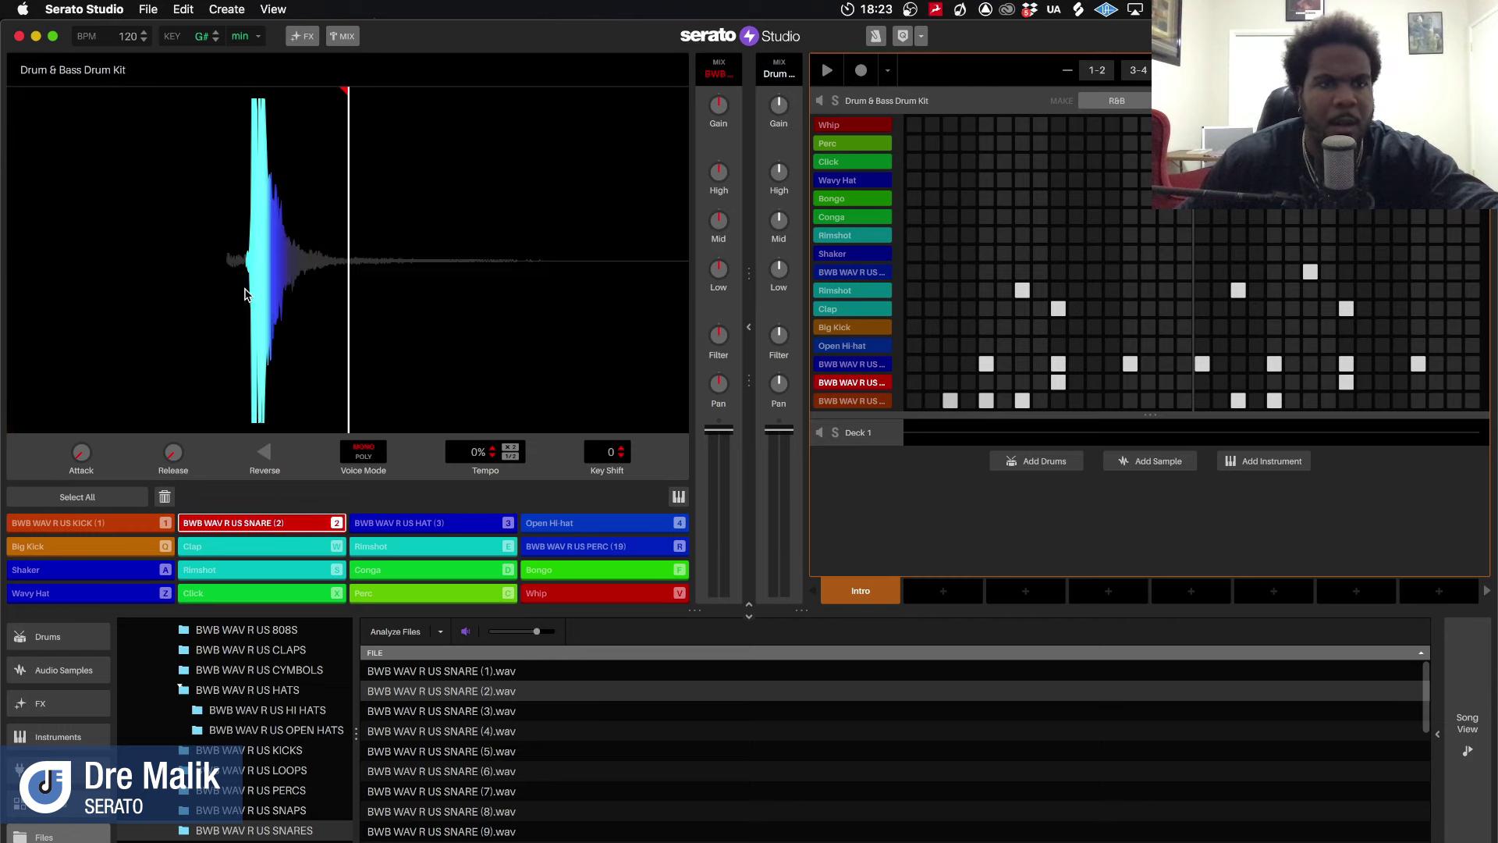
pyautogui.moveTo(344, 94); pyautogui.dragTo(243, 95)
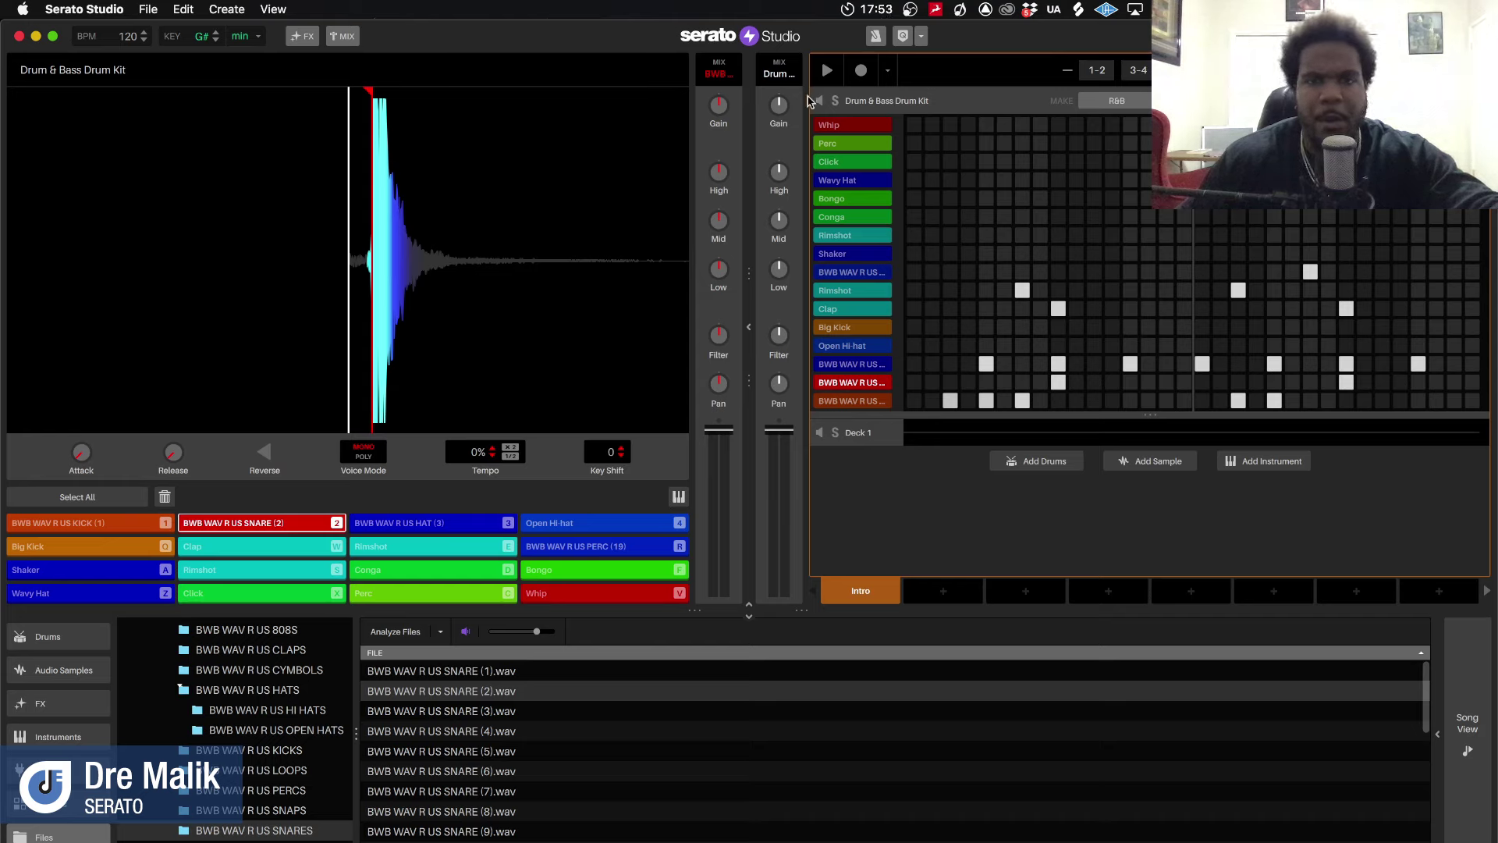
pyautogui.click(826, 71)
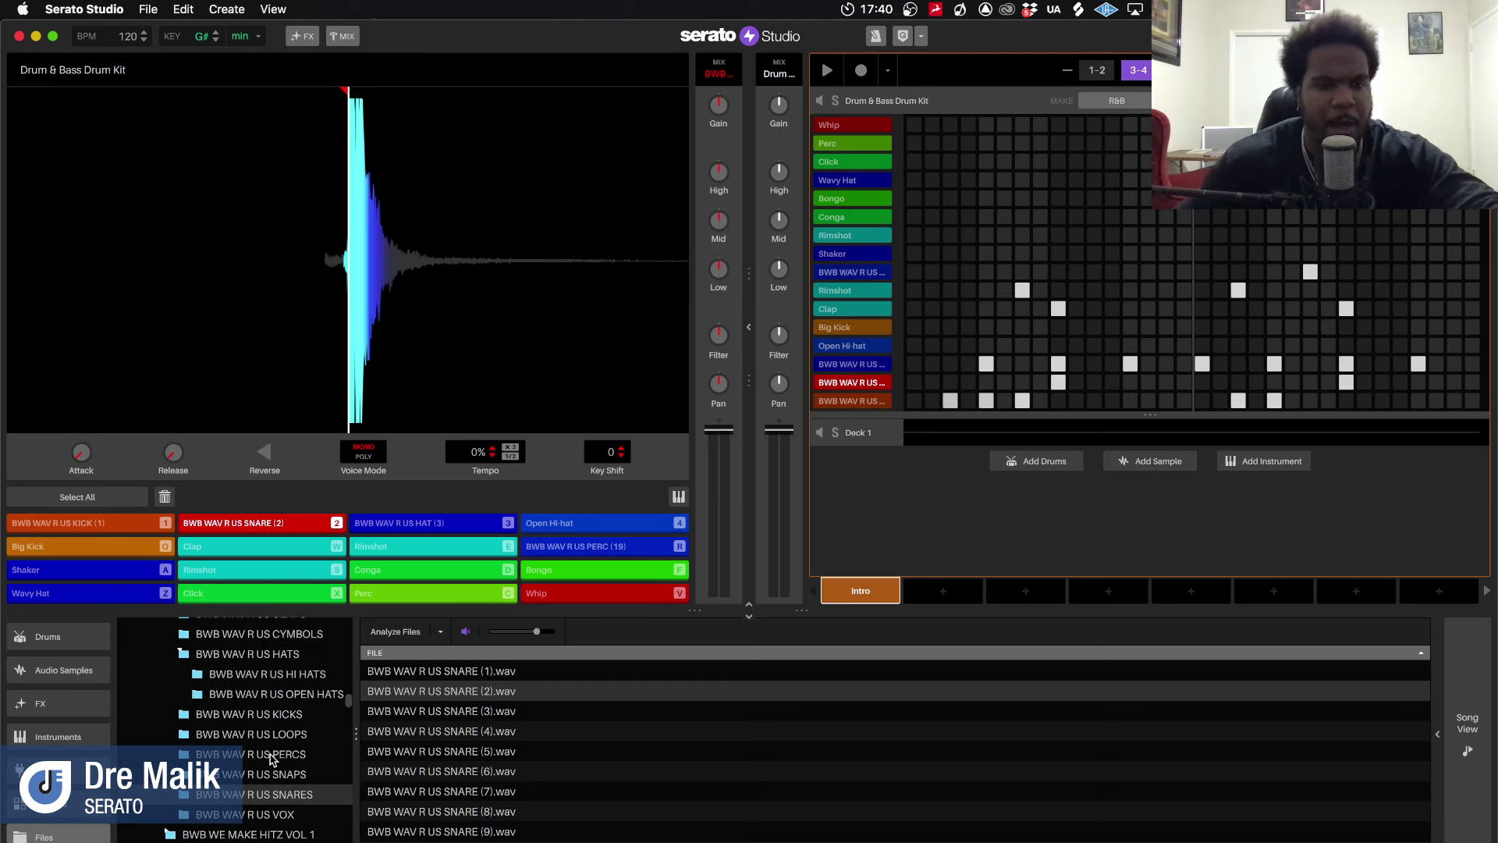
# Replace the Clap sound with BWB WAV R US SNAP (6).wav from the SNAPS folder and play the scene
pyautogui.click(275, 774)
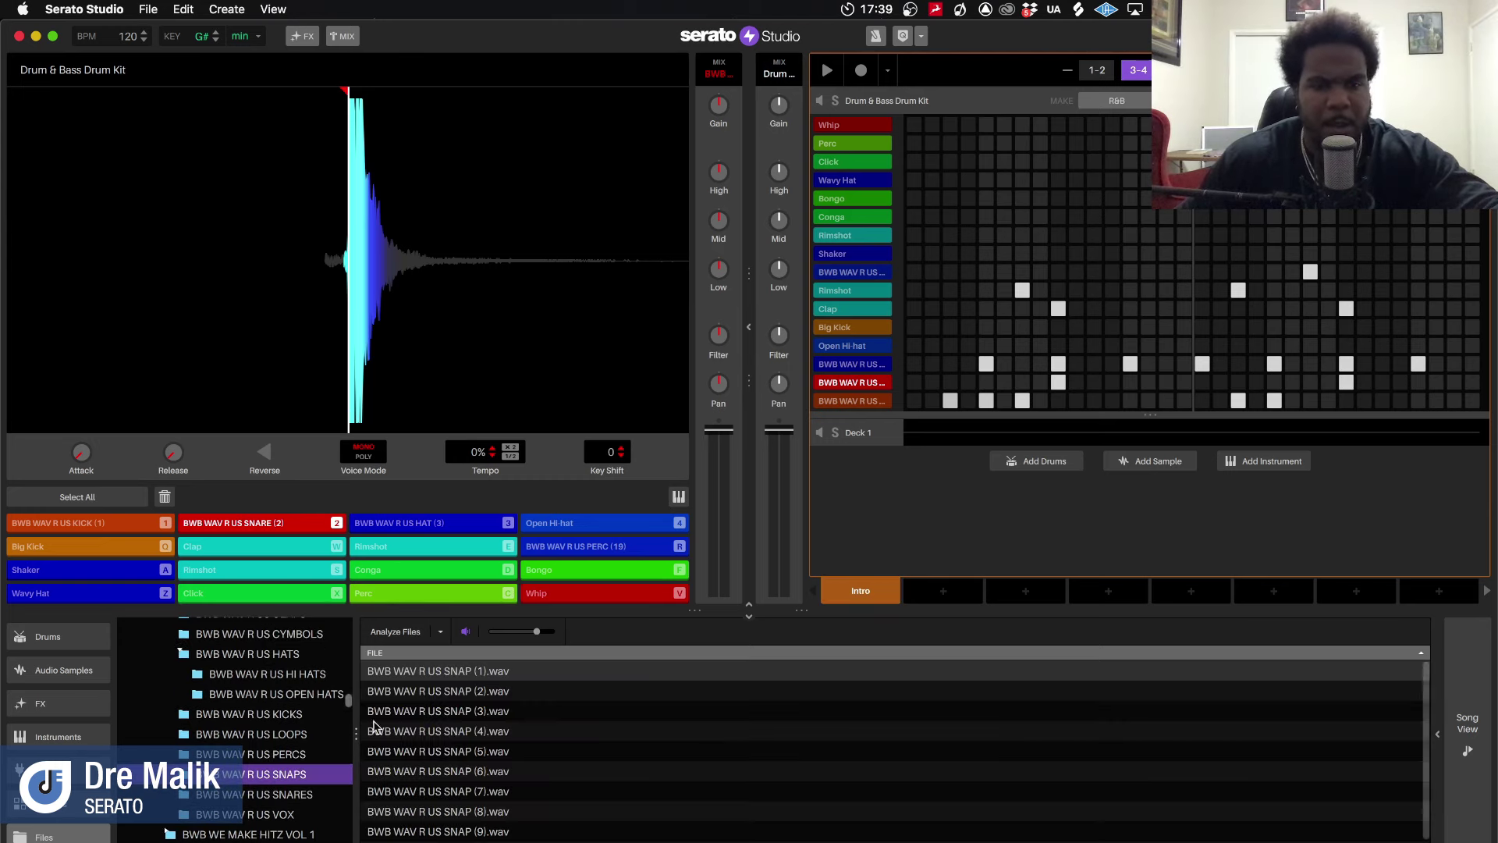
pyautogui.click(454, 734)
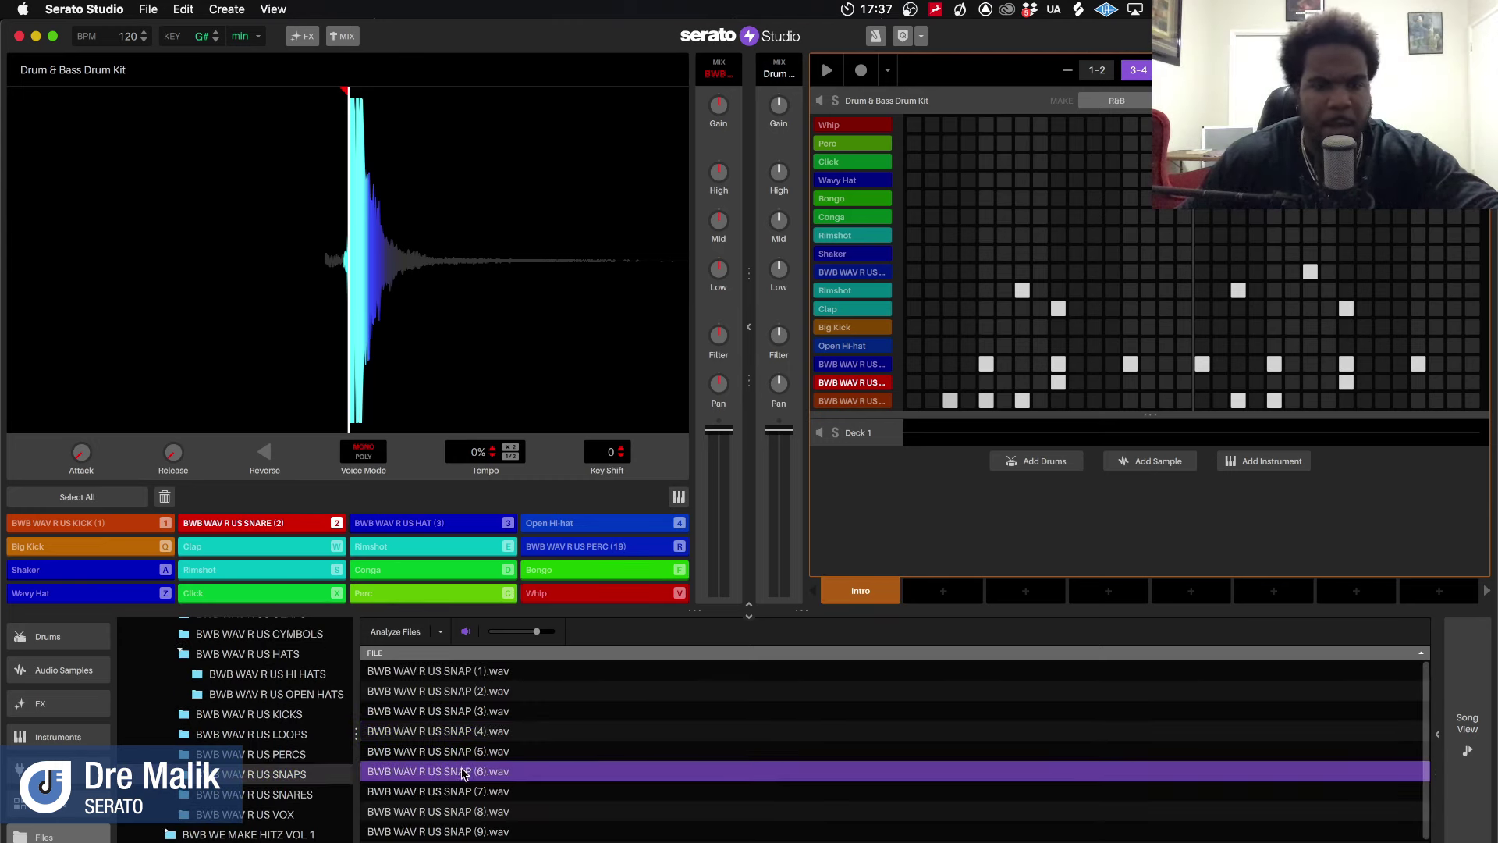
pyautogui.moveTo(462, 775); pyautogui.dragTo(190, 593)
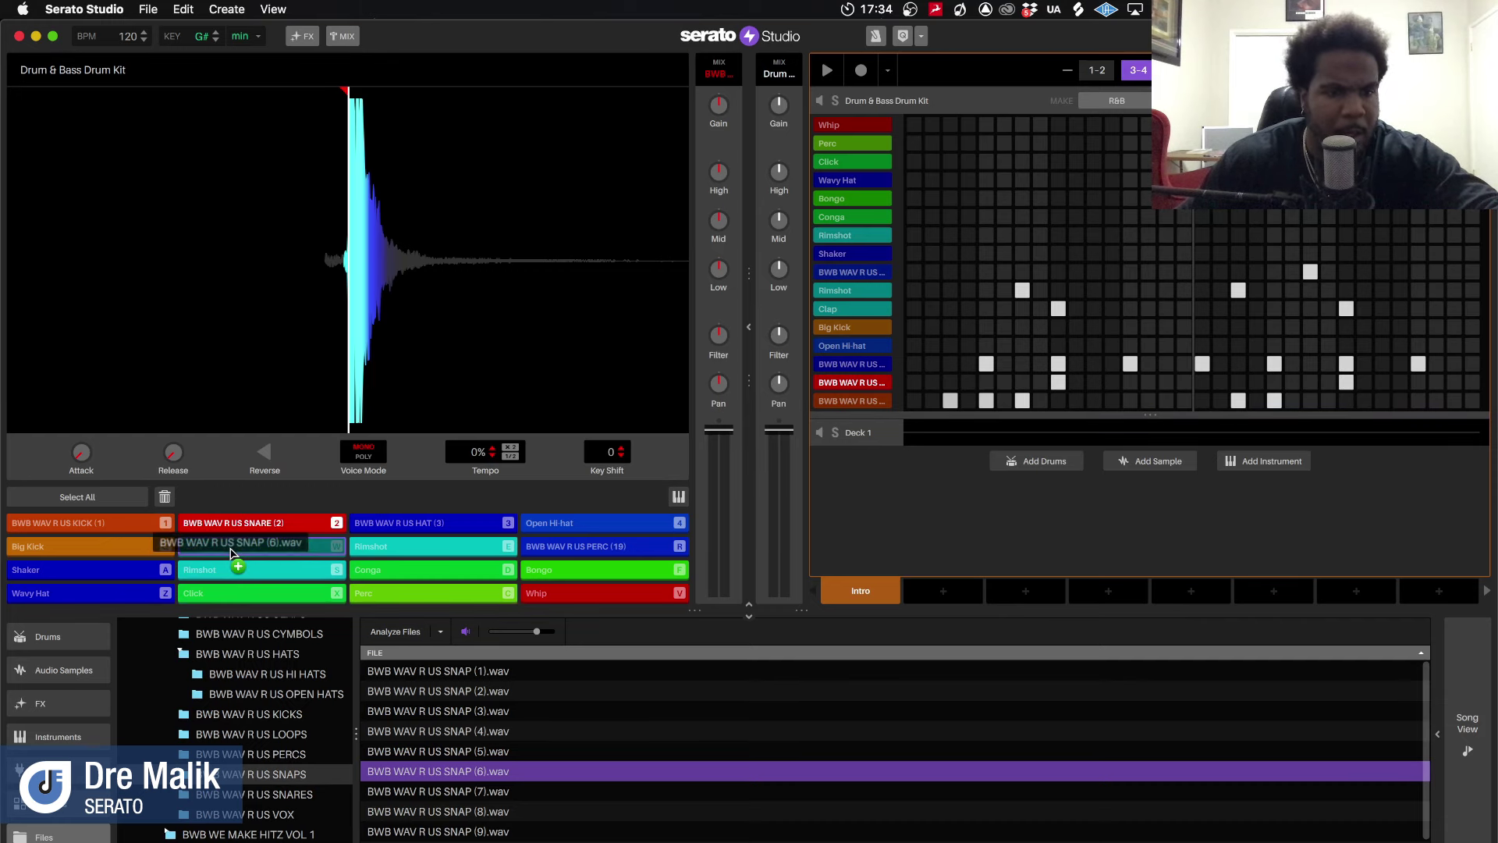
pyautogui.moveTo(226, 542); pyautogui.dragTo(229, 549)
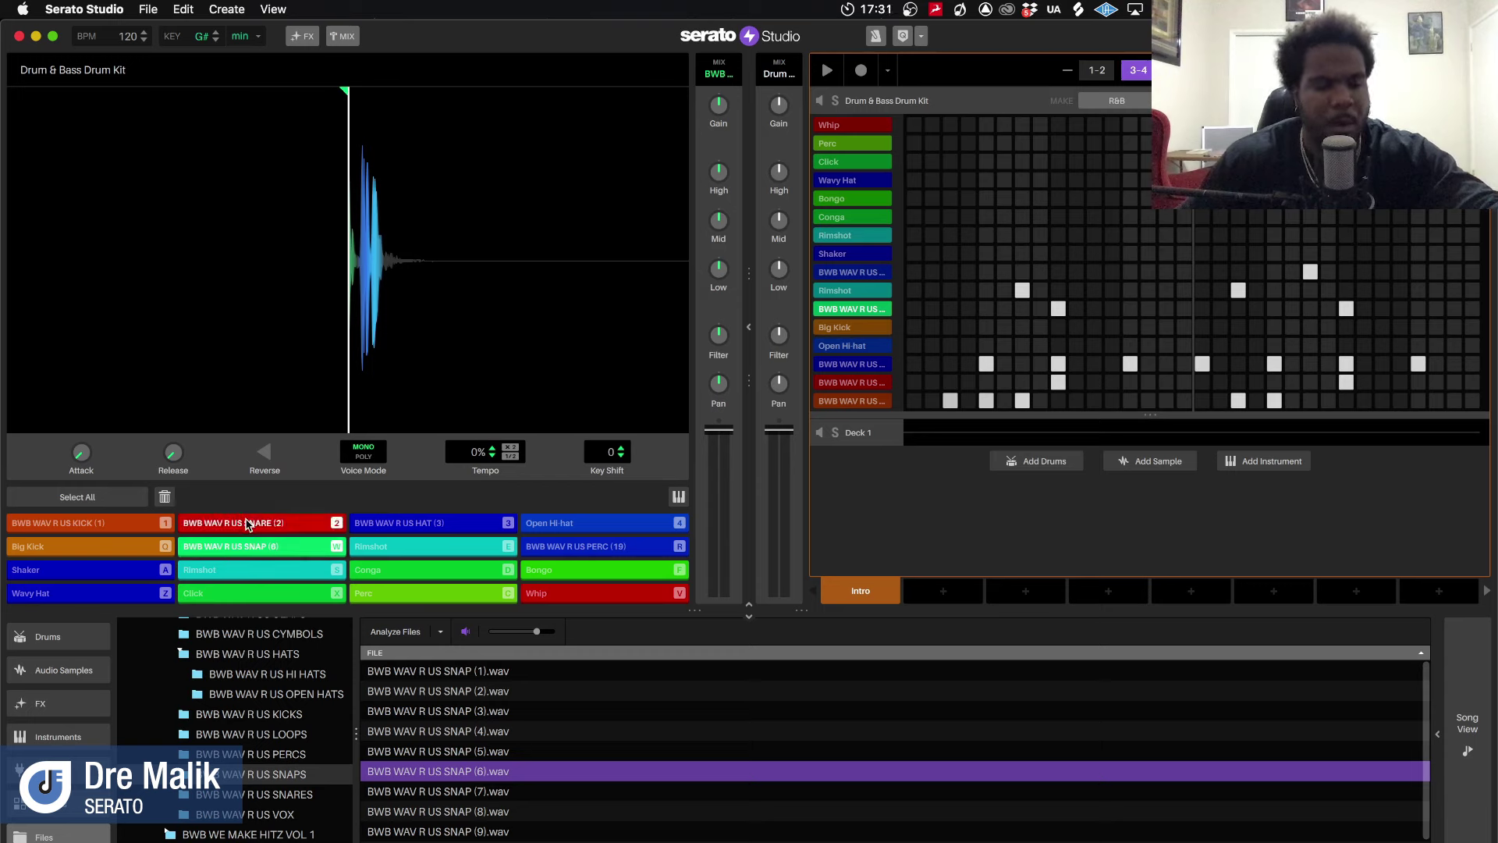
pyautogui.click(829, 71)
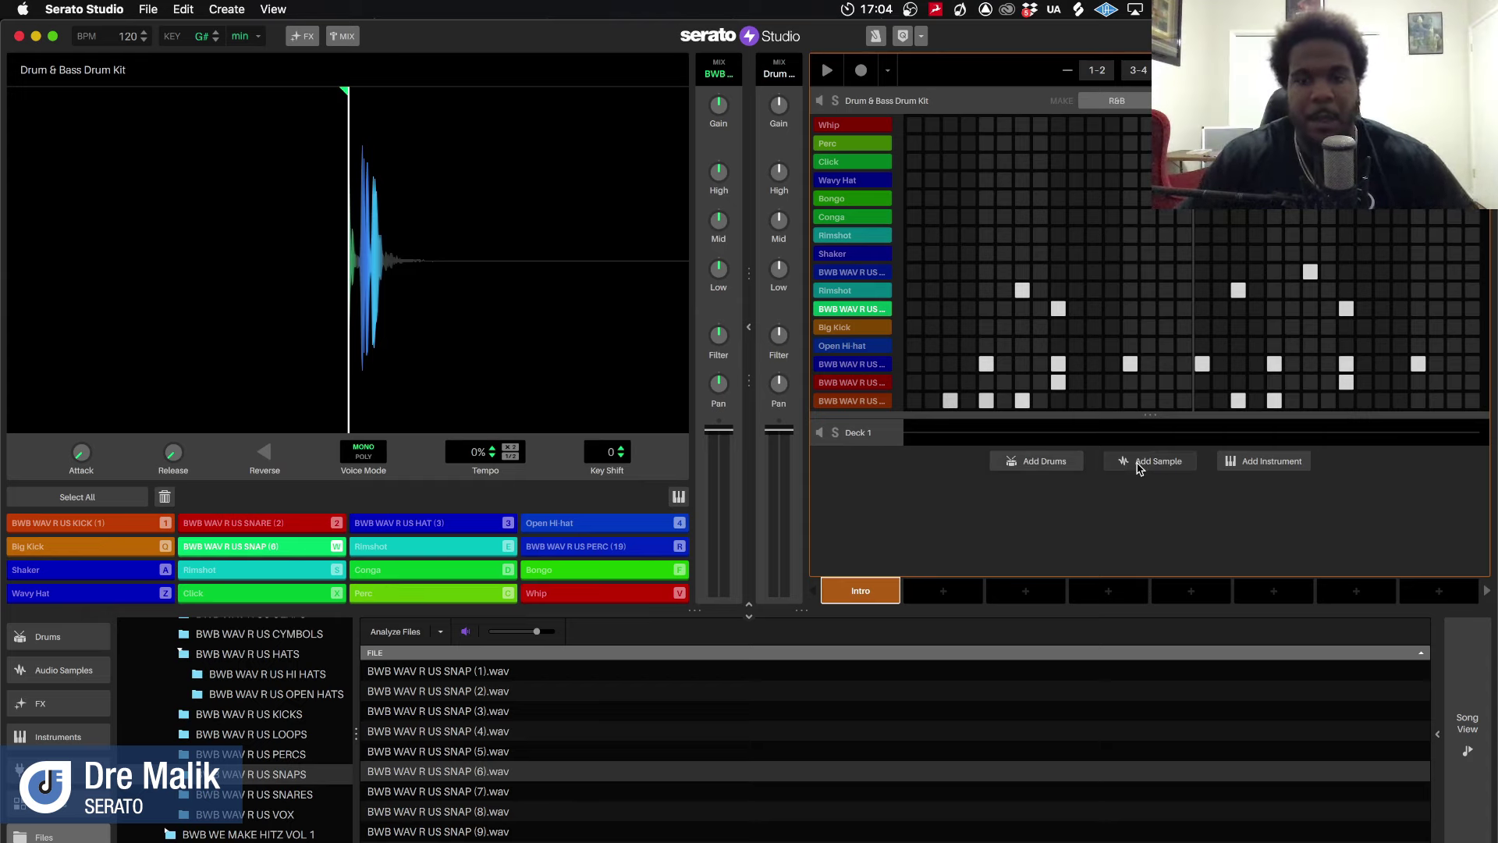
# Add a new sample deck to the scene and filter the audio samples to all Serato packs
pyautogui.click(1139, 467)
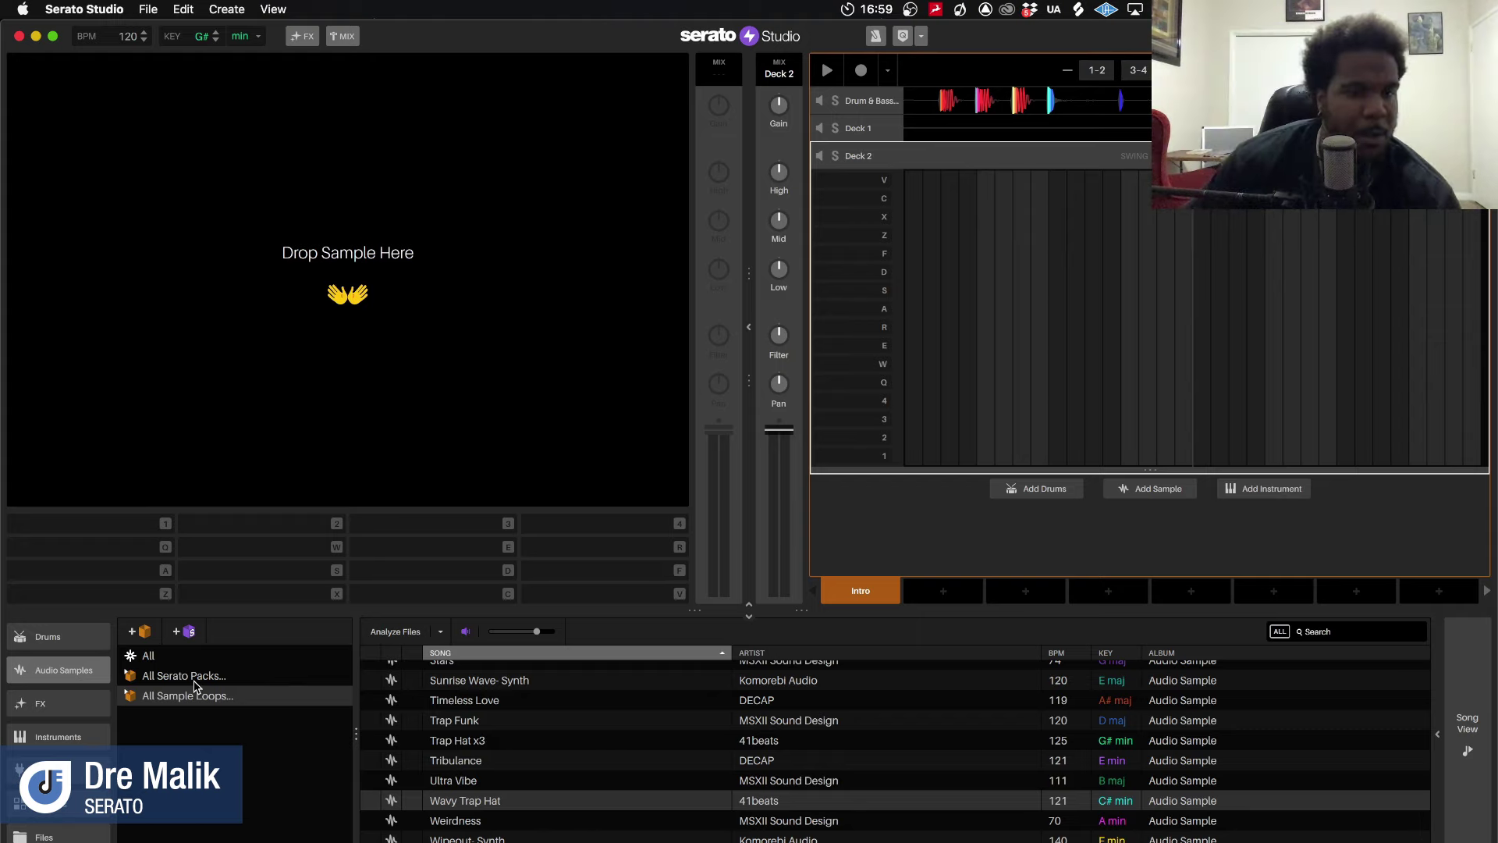
pyautogui.click(184, 704)
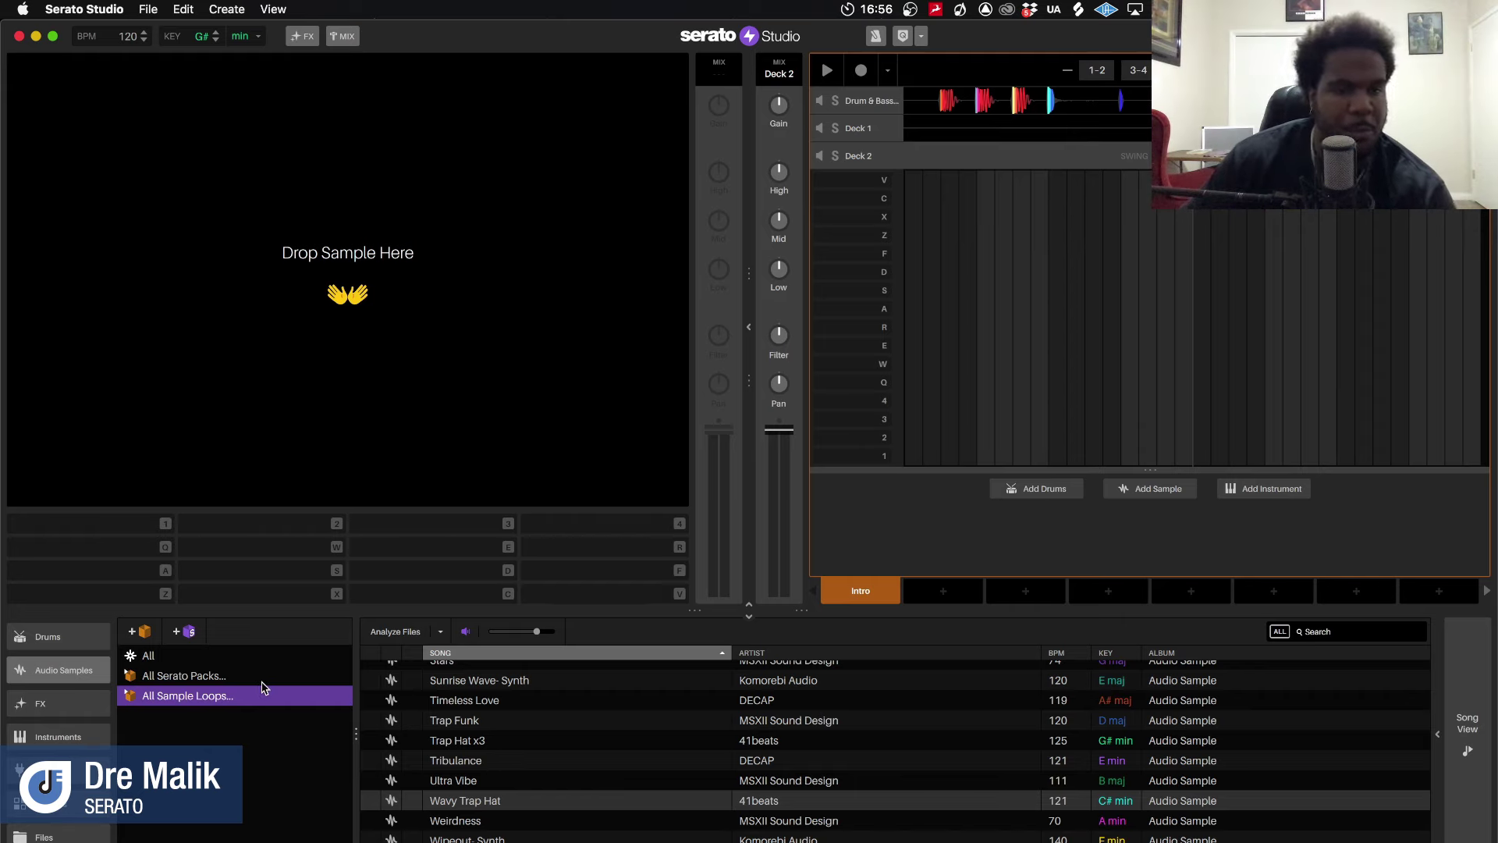
pyautogui.click(263, 682)
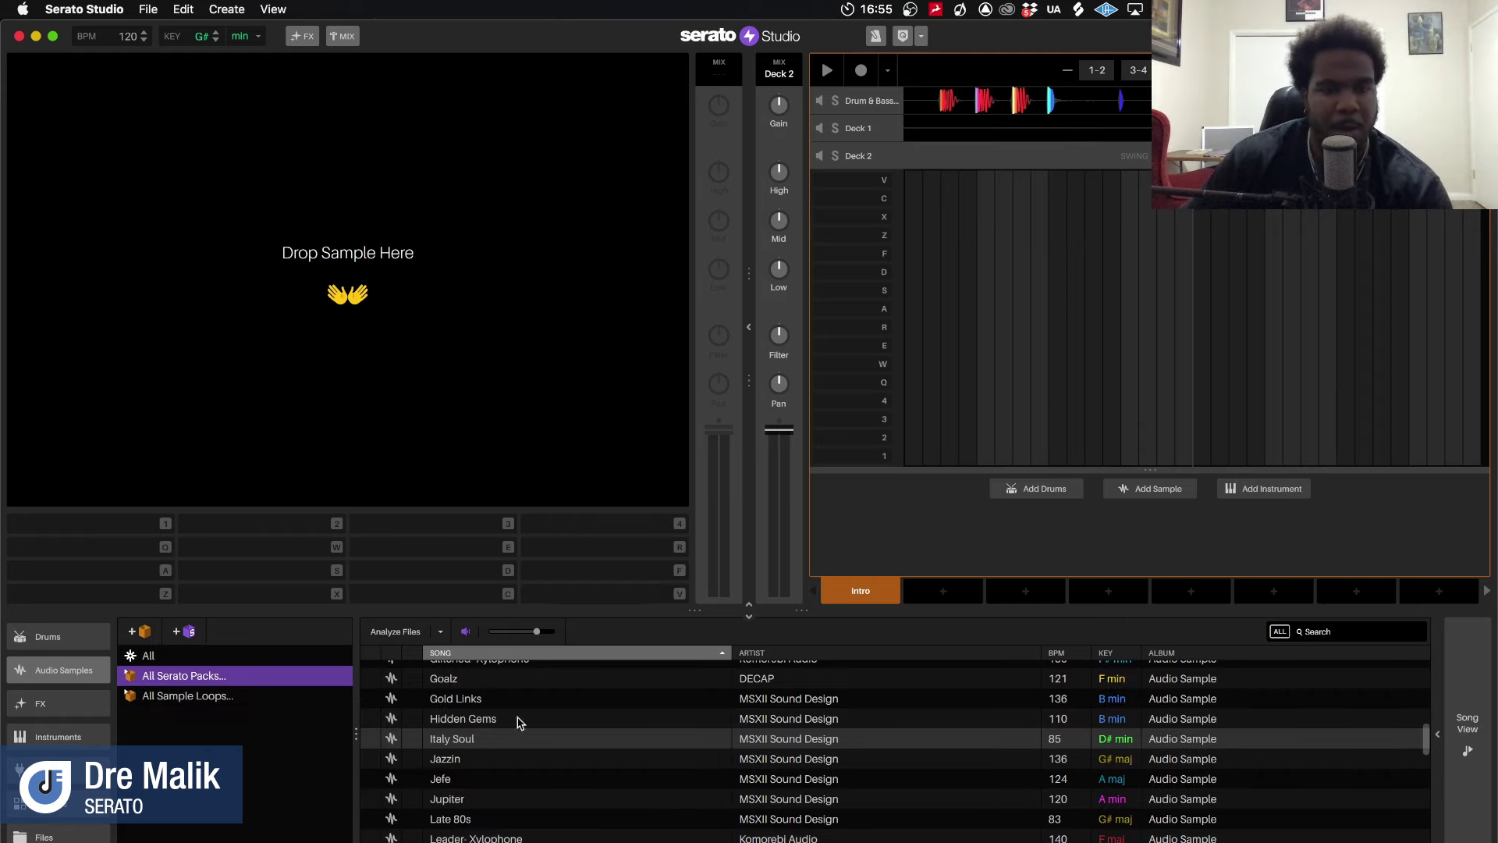
# Preview Jazzin, Gold Links, Hidden Gems and Italy Soul, and load Italy Soul into the new sample deck
pyautogui.scroll(-2, 669, 720)
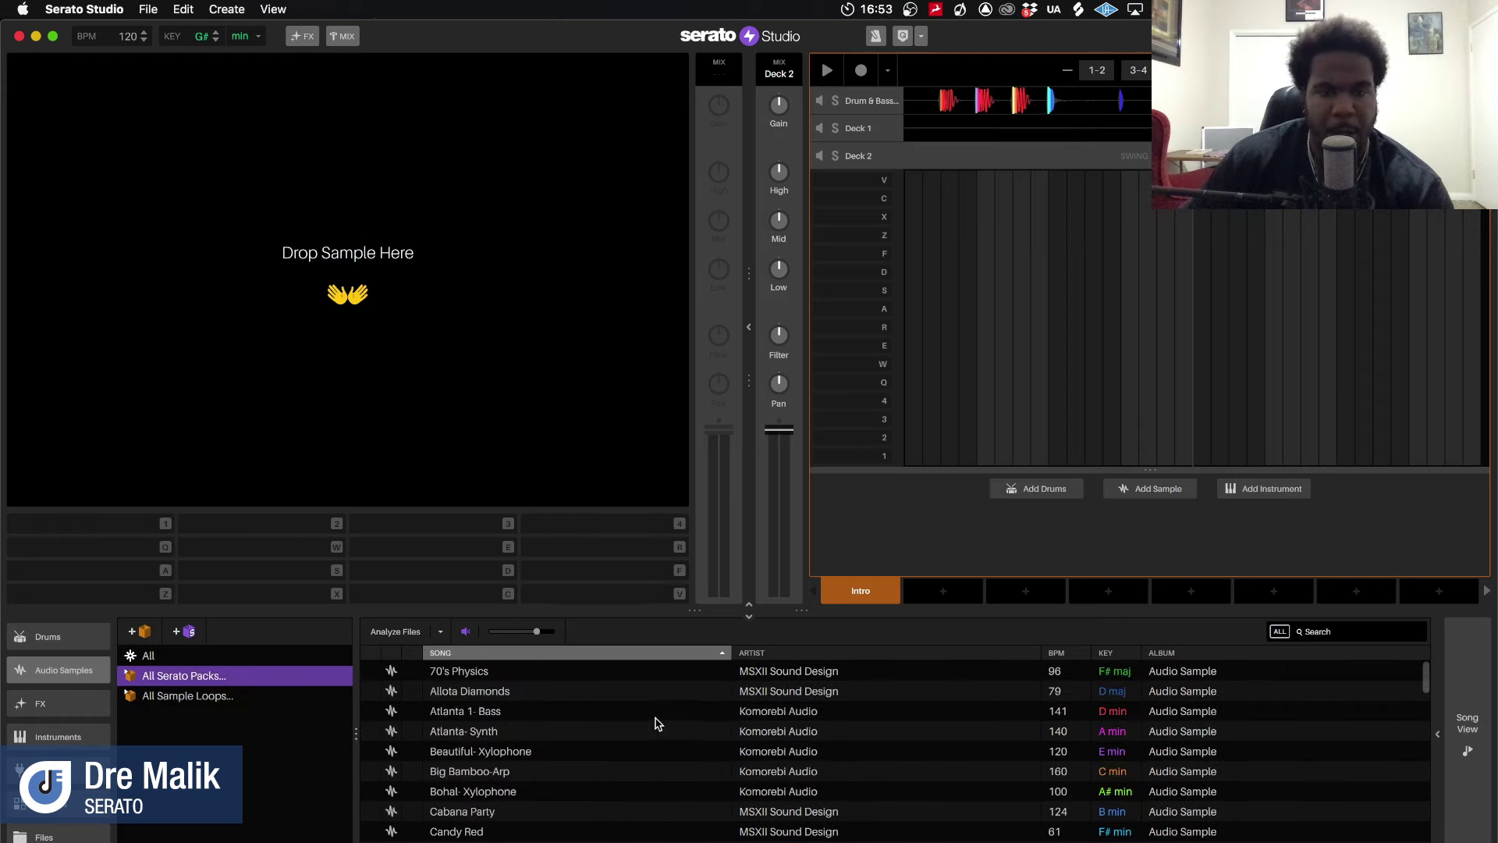
pyautogui.scroll(-10, 461, 683)
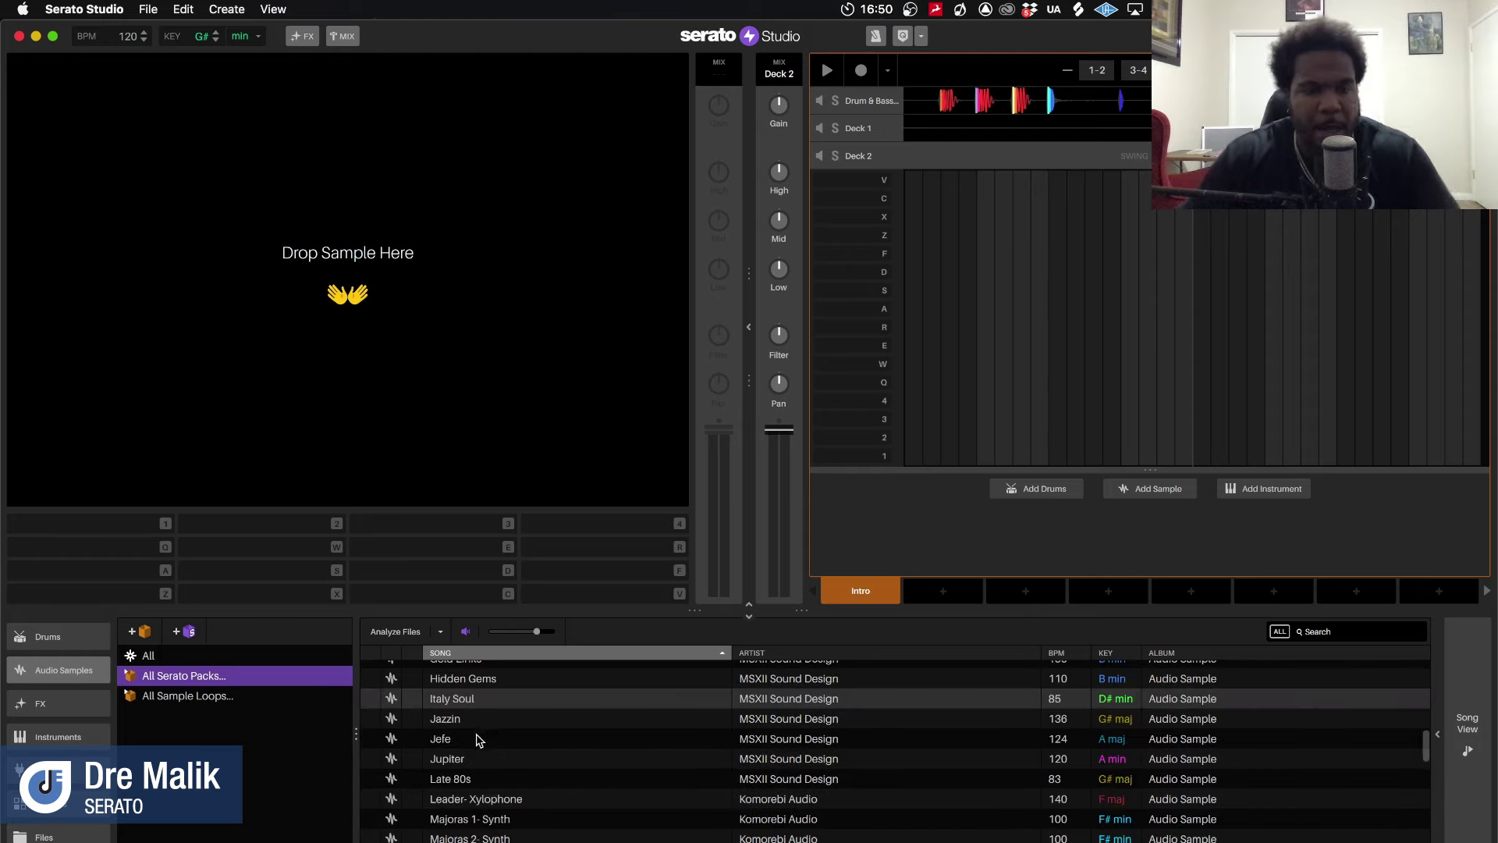
pyautogui.scroll(-3, 480, 728)
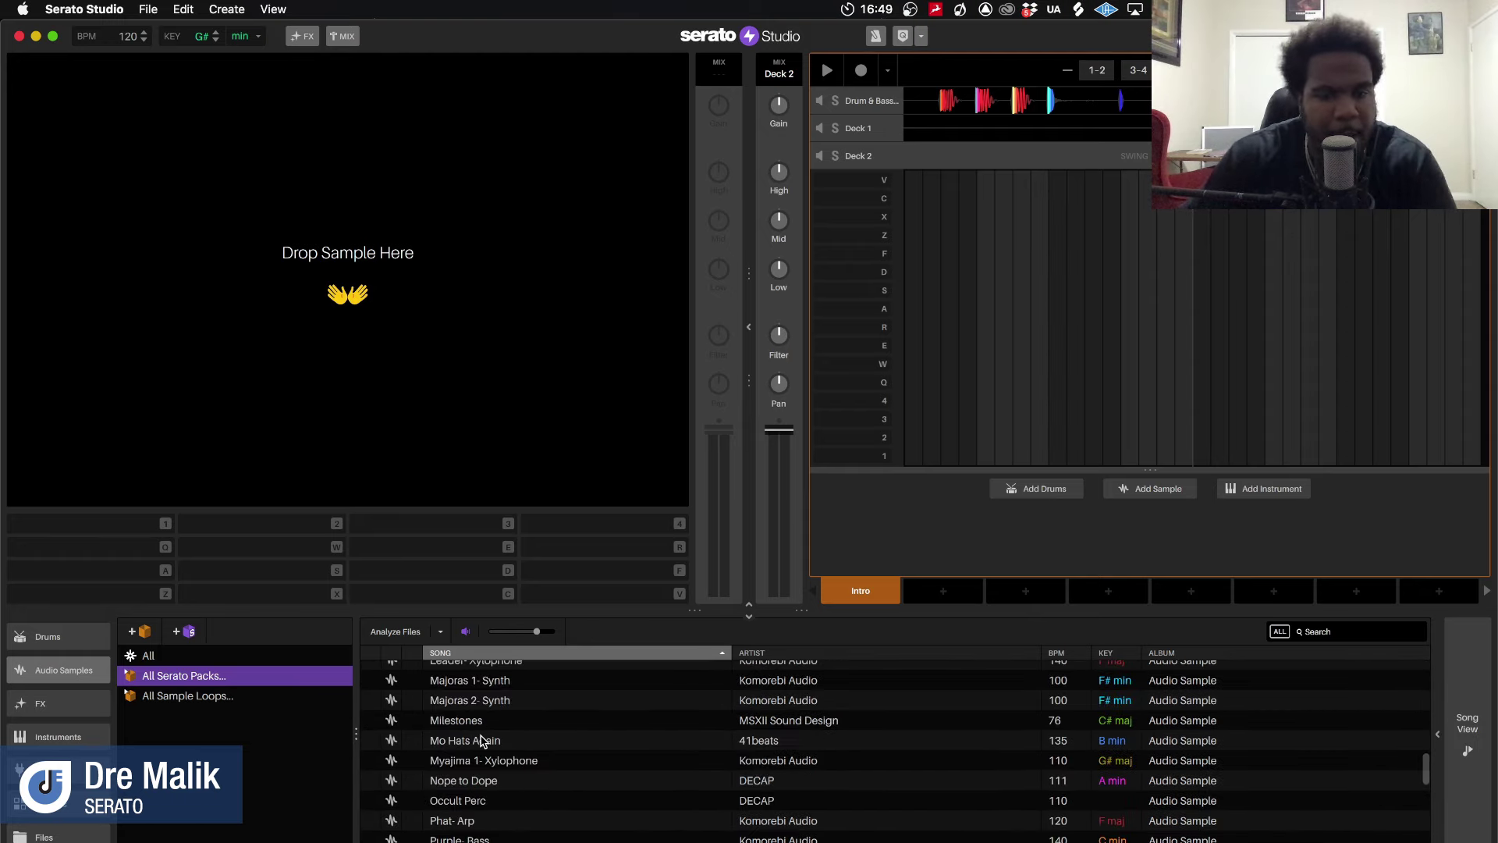
pyautogui.scroll(-2, 480, 741)
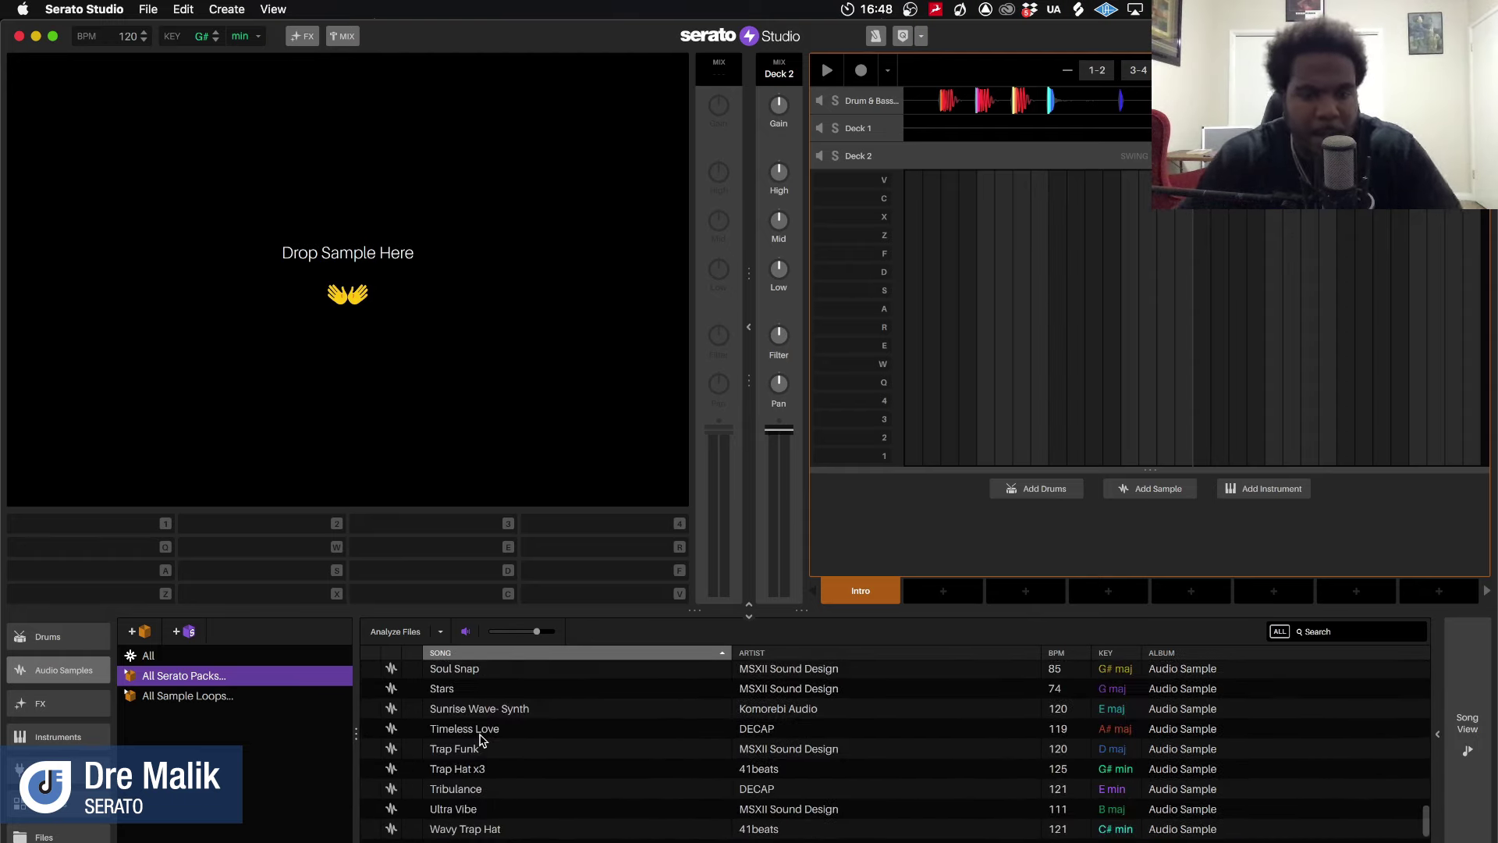
pyautogui.scroll(3, 478, 745)
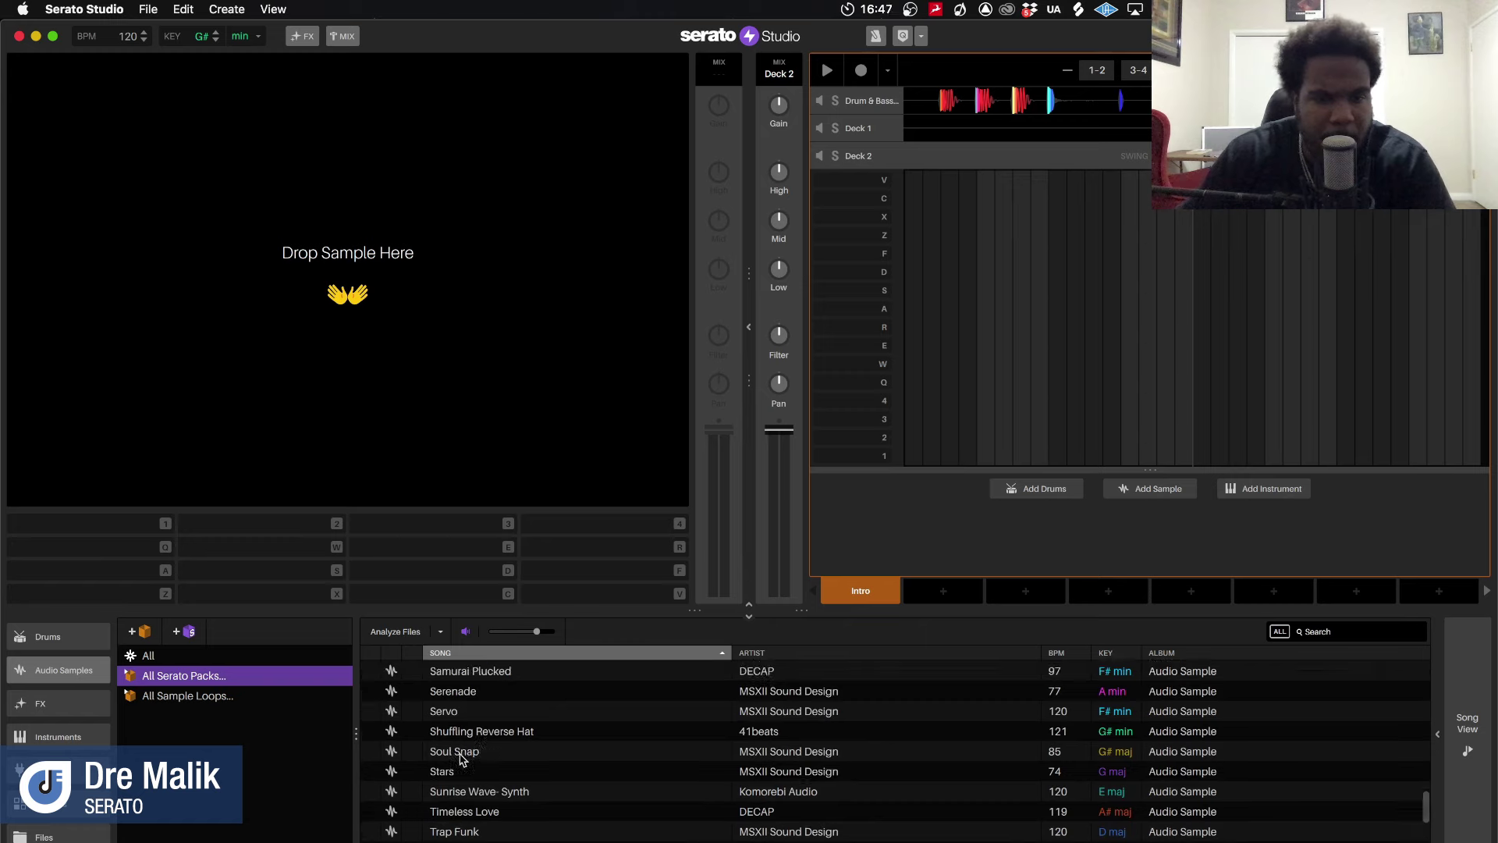
pyautogui.scroll(5, 460, 759)
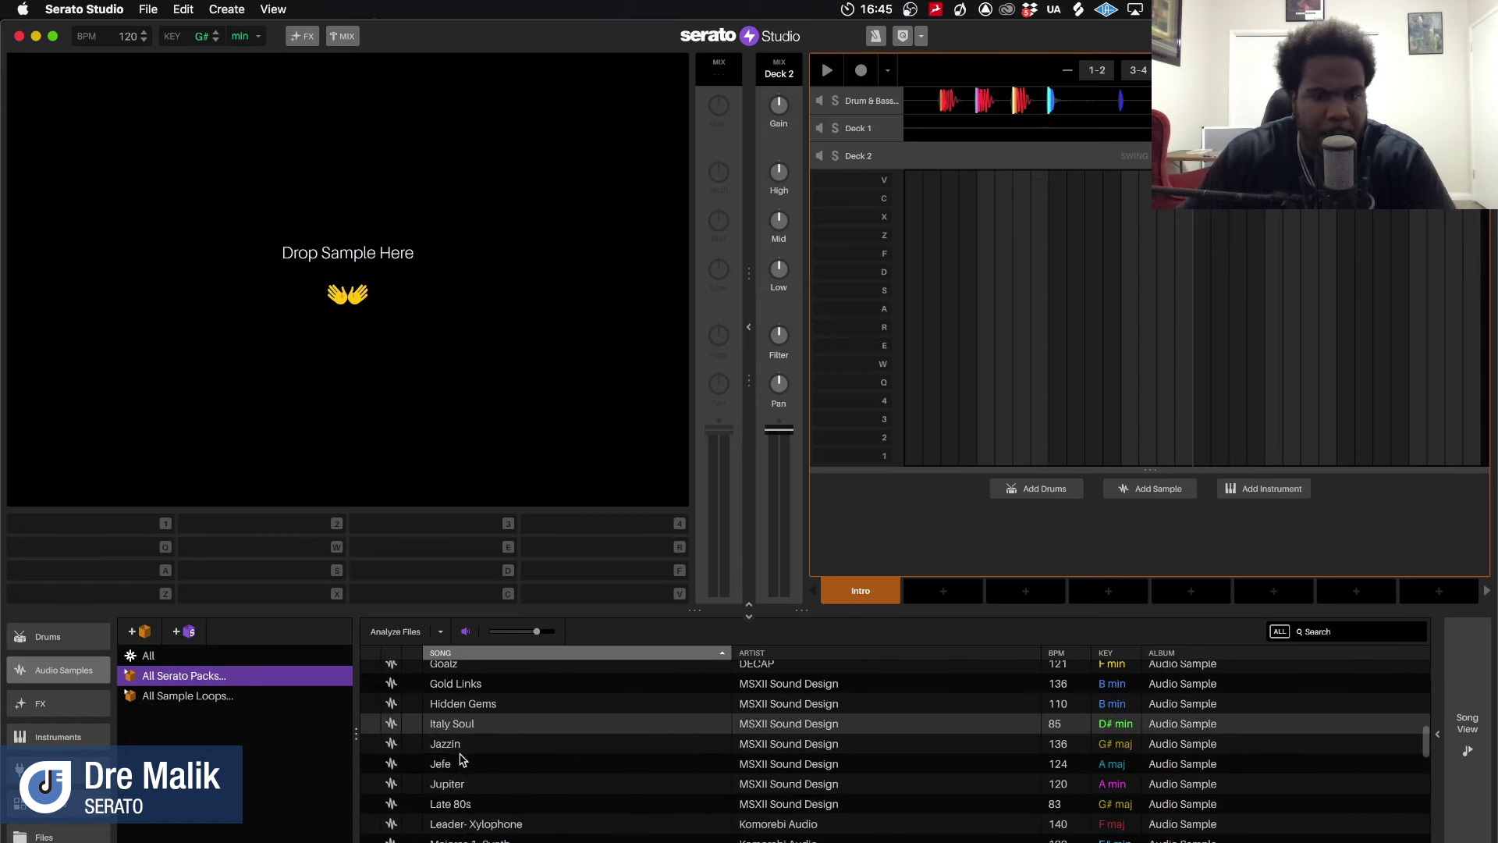
pyautogui.scroll(4, 462, 759)
pyautogui.scroll(-2, 454, 771)
pyautogui.click(451, 799)
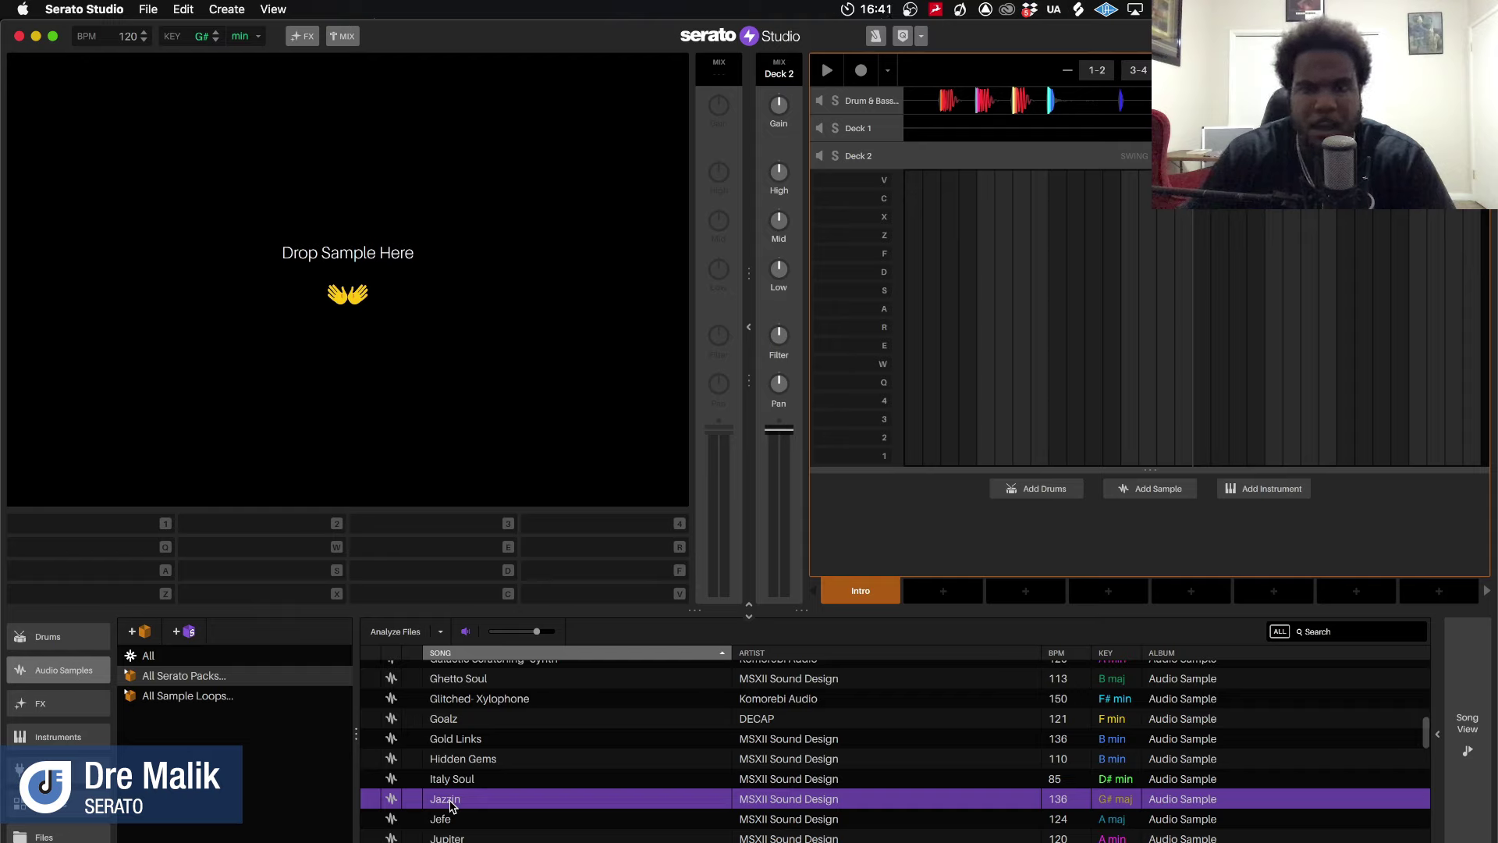
pyautogui.click(464, 741)
pyautogui.click(462, 762)
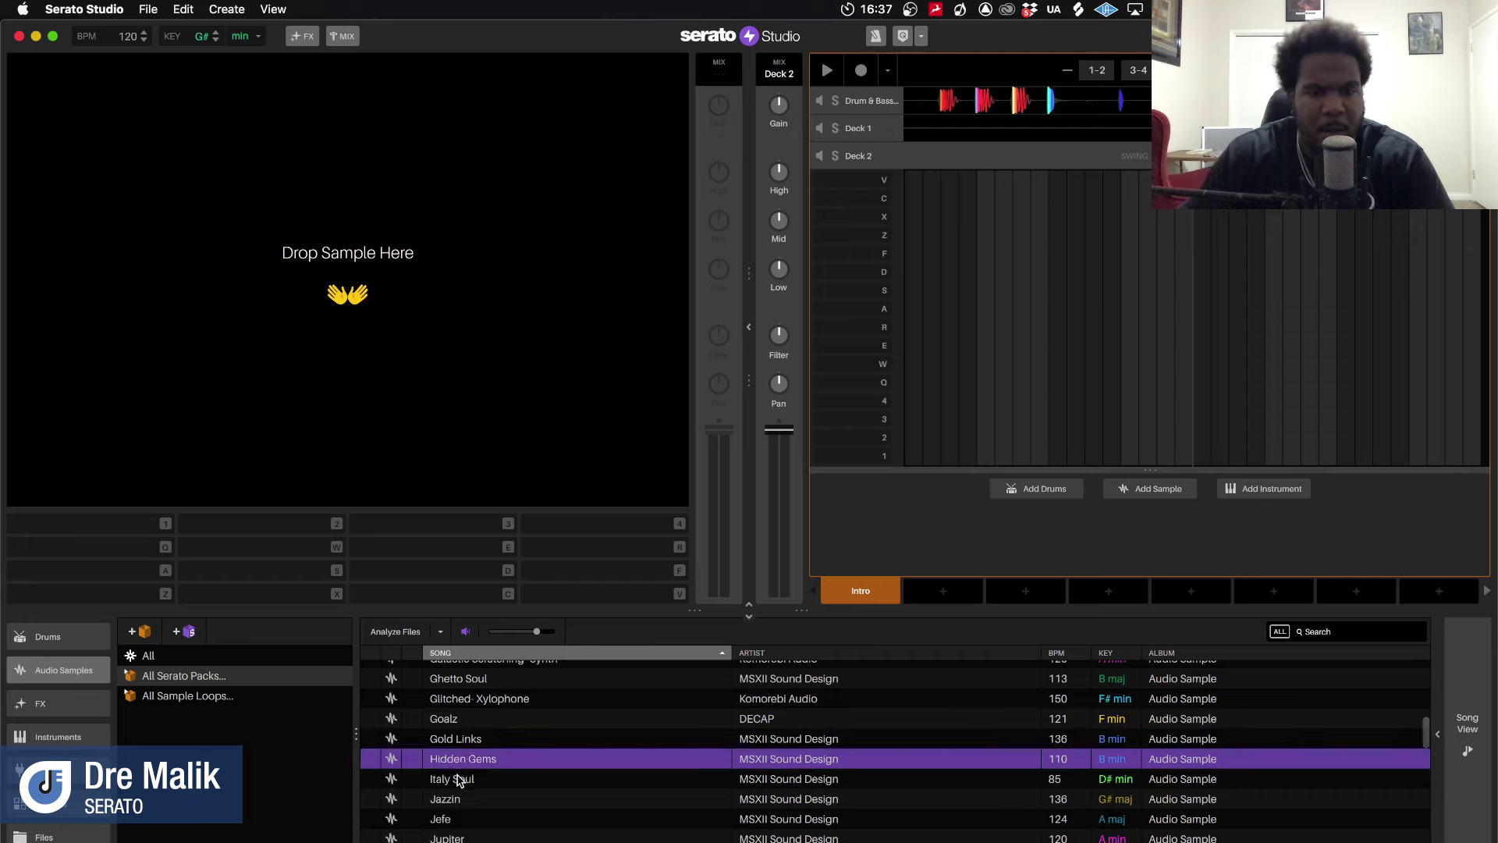
pyautogui.click(461, 779)
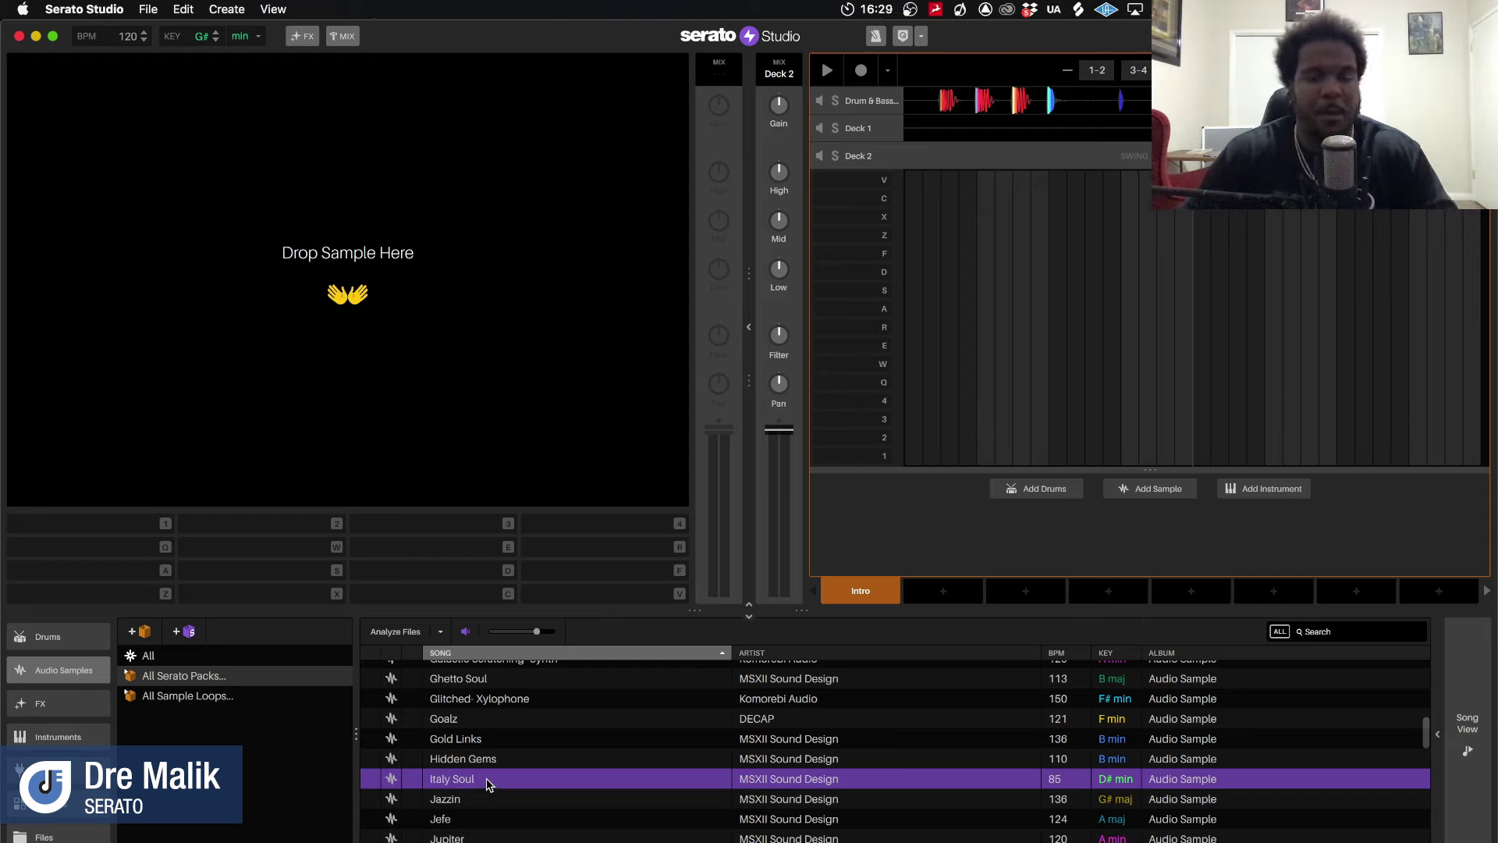
pyautogui.moveTo(486, 781); pyautogui.dragTo(327, 344)
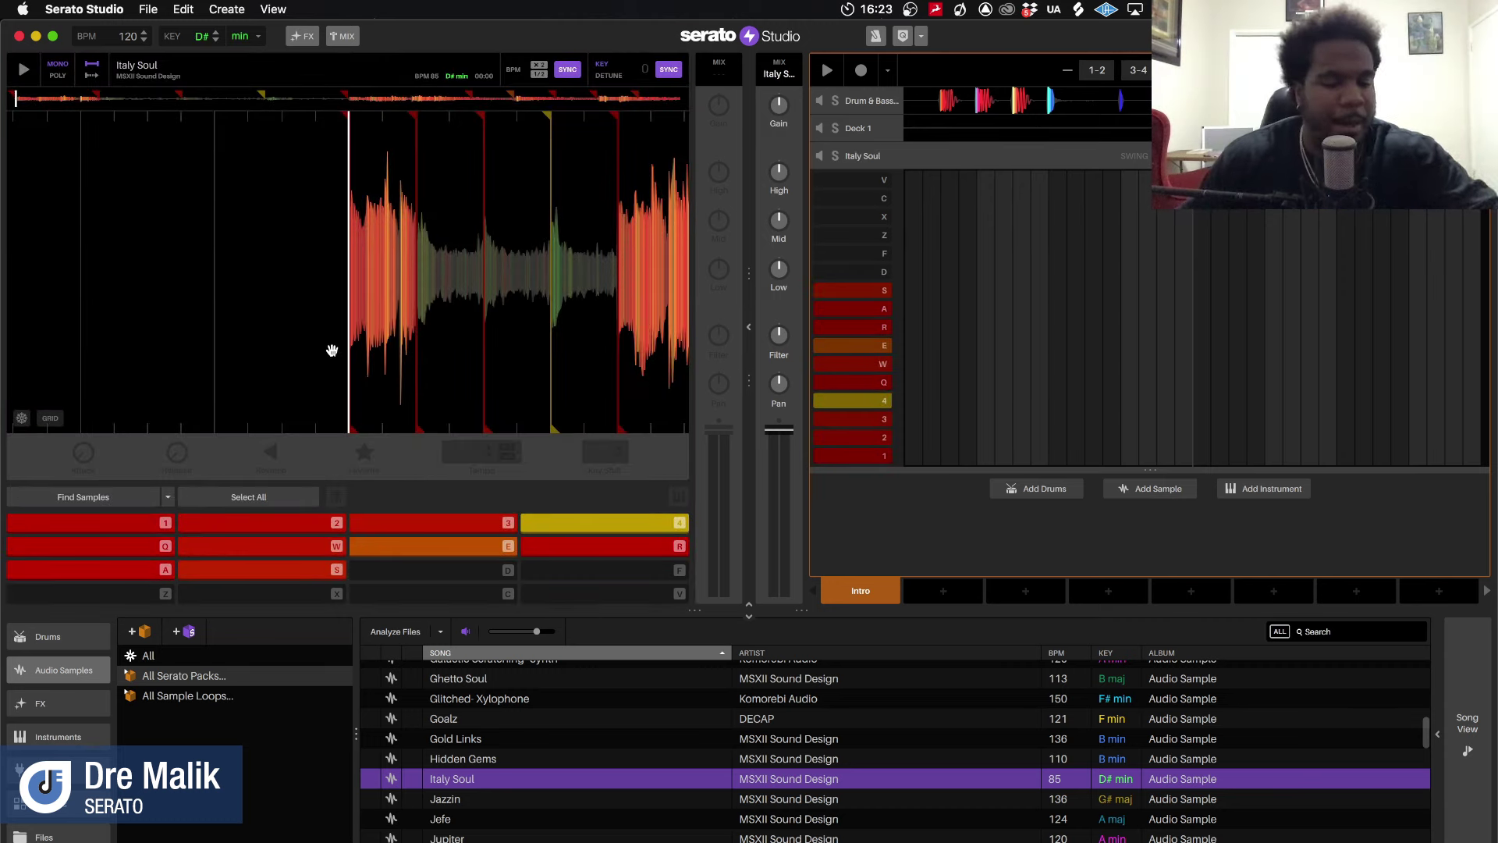
# Play the first Italy Soul slice and set the project tempo to 85 BPM
pyautogui.press('1')
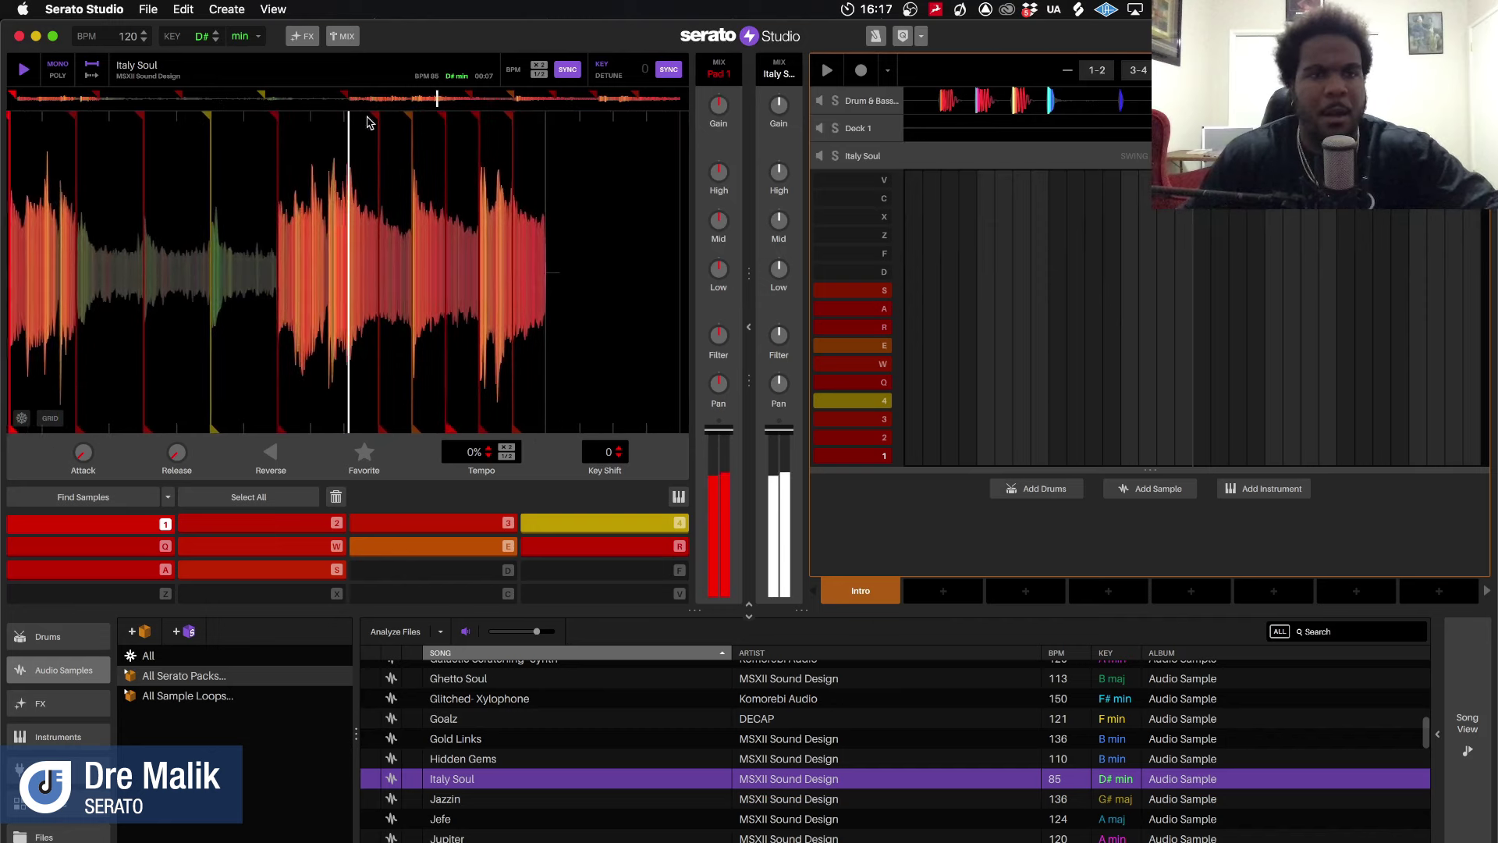
pyautogui.click(144, 34)
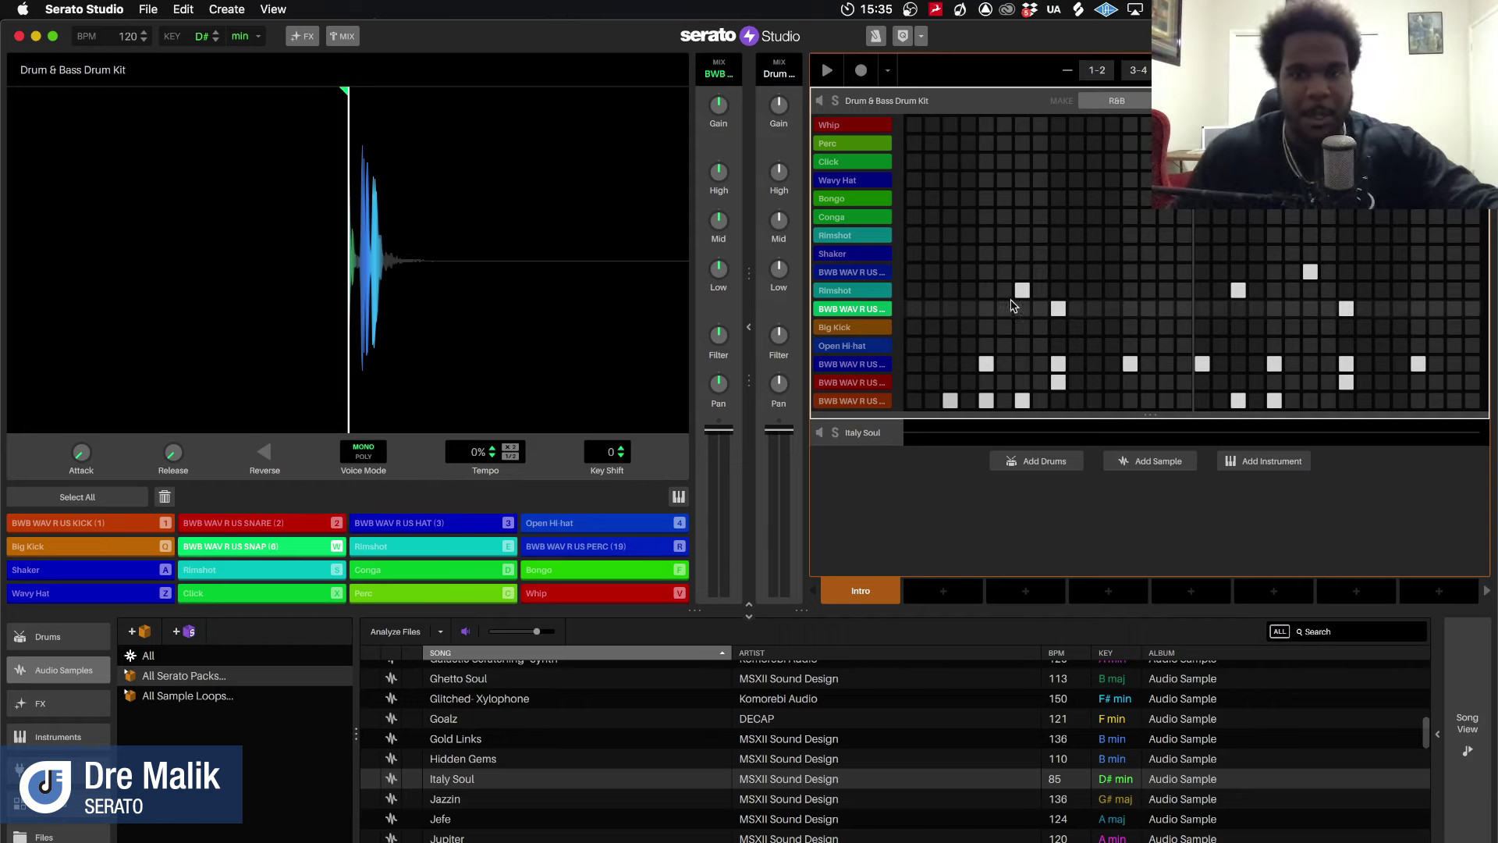
pyautogui.rightClick(925, 109)
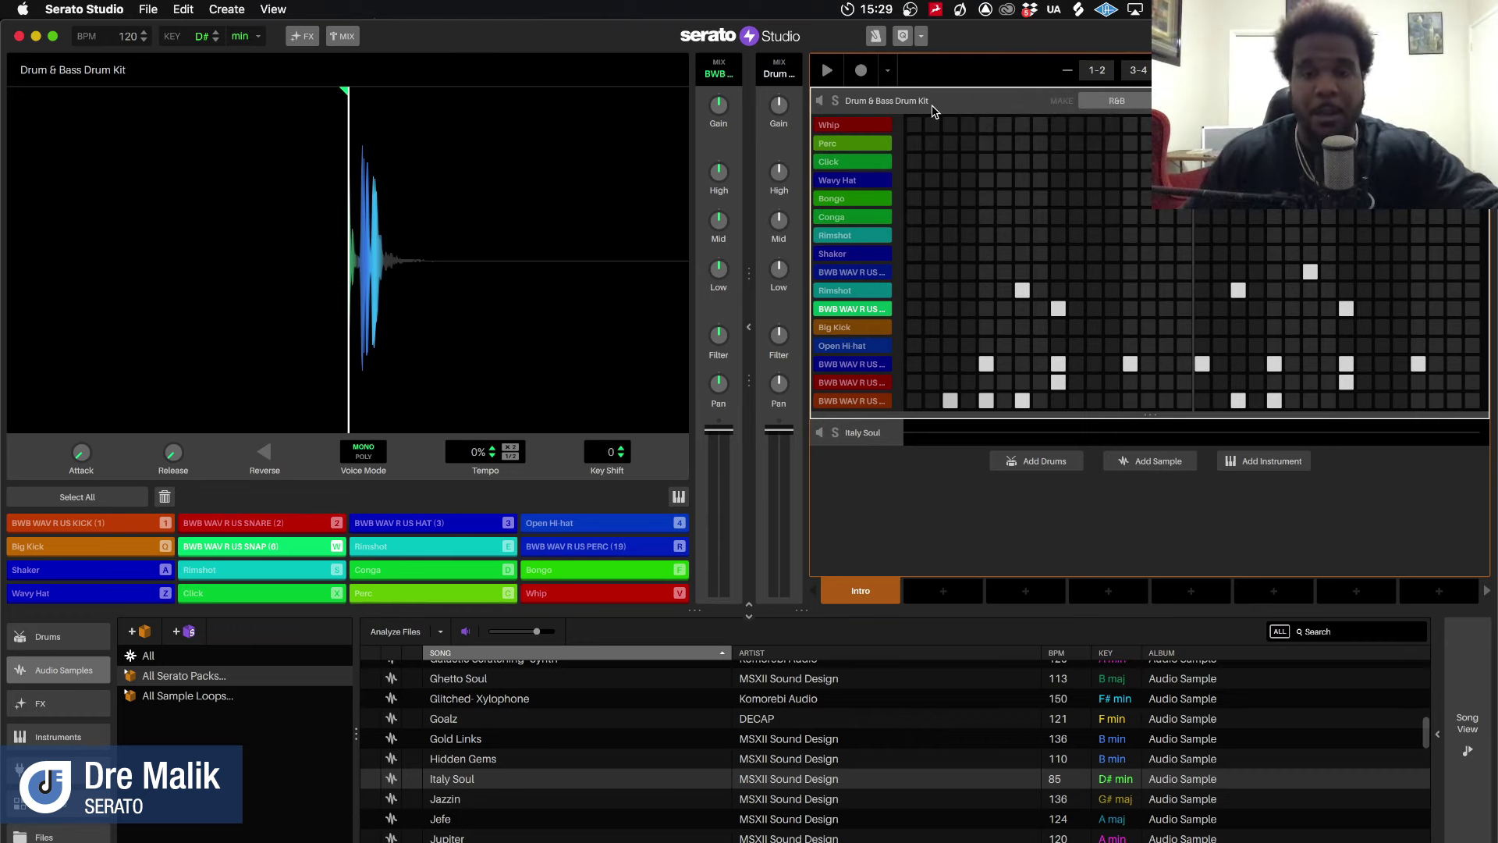
pyautogui.click(853, 433)
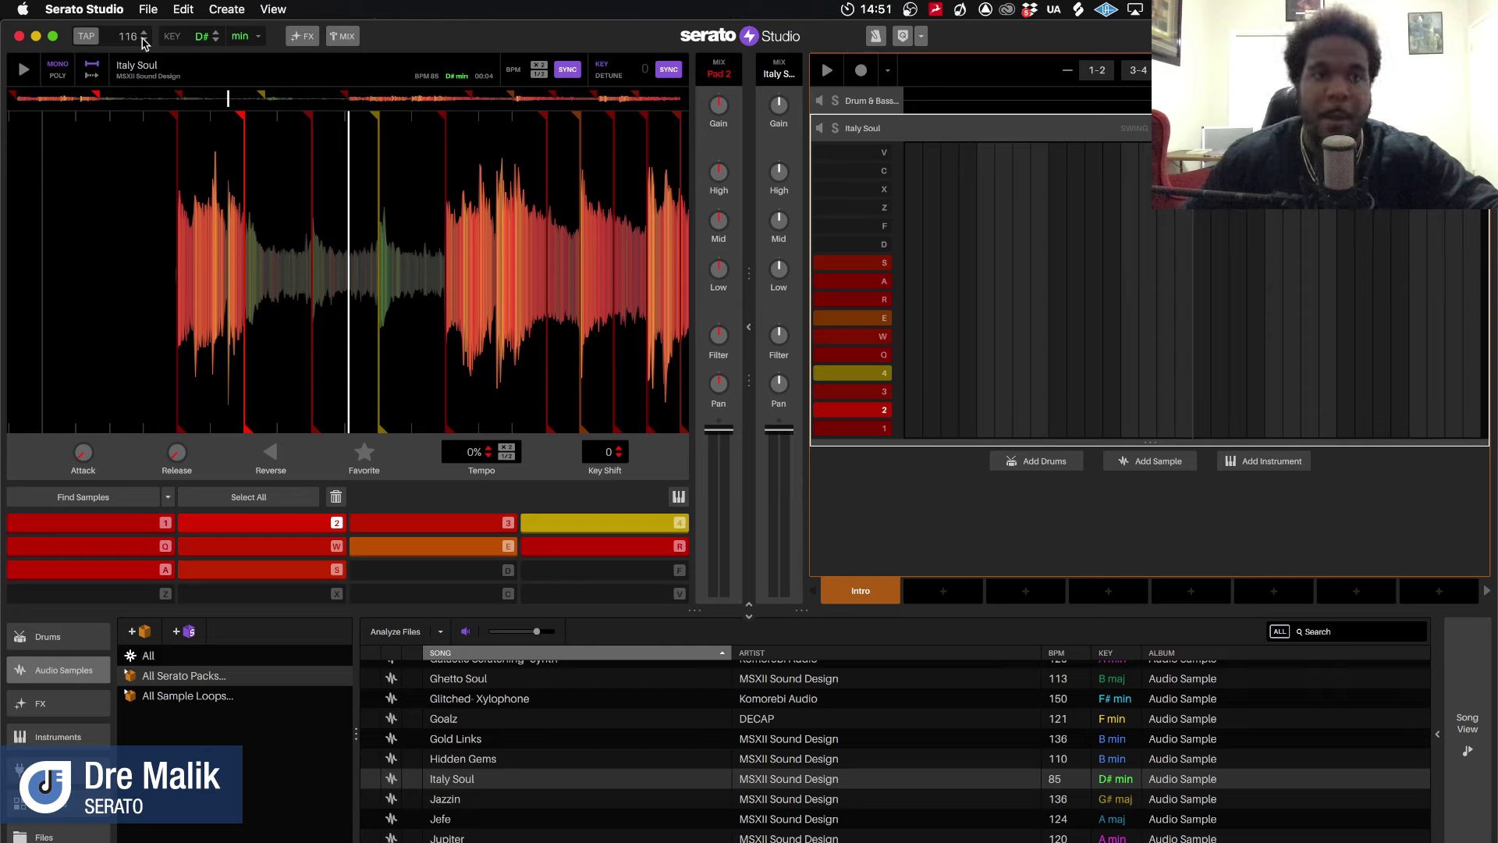
pyautogui.click(144, 41)
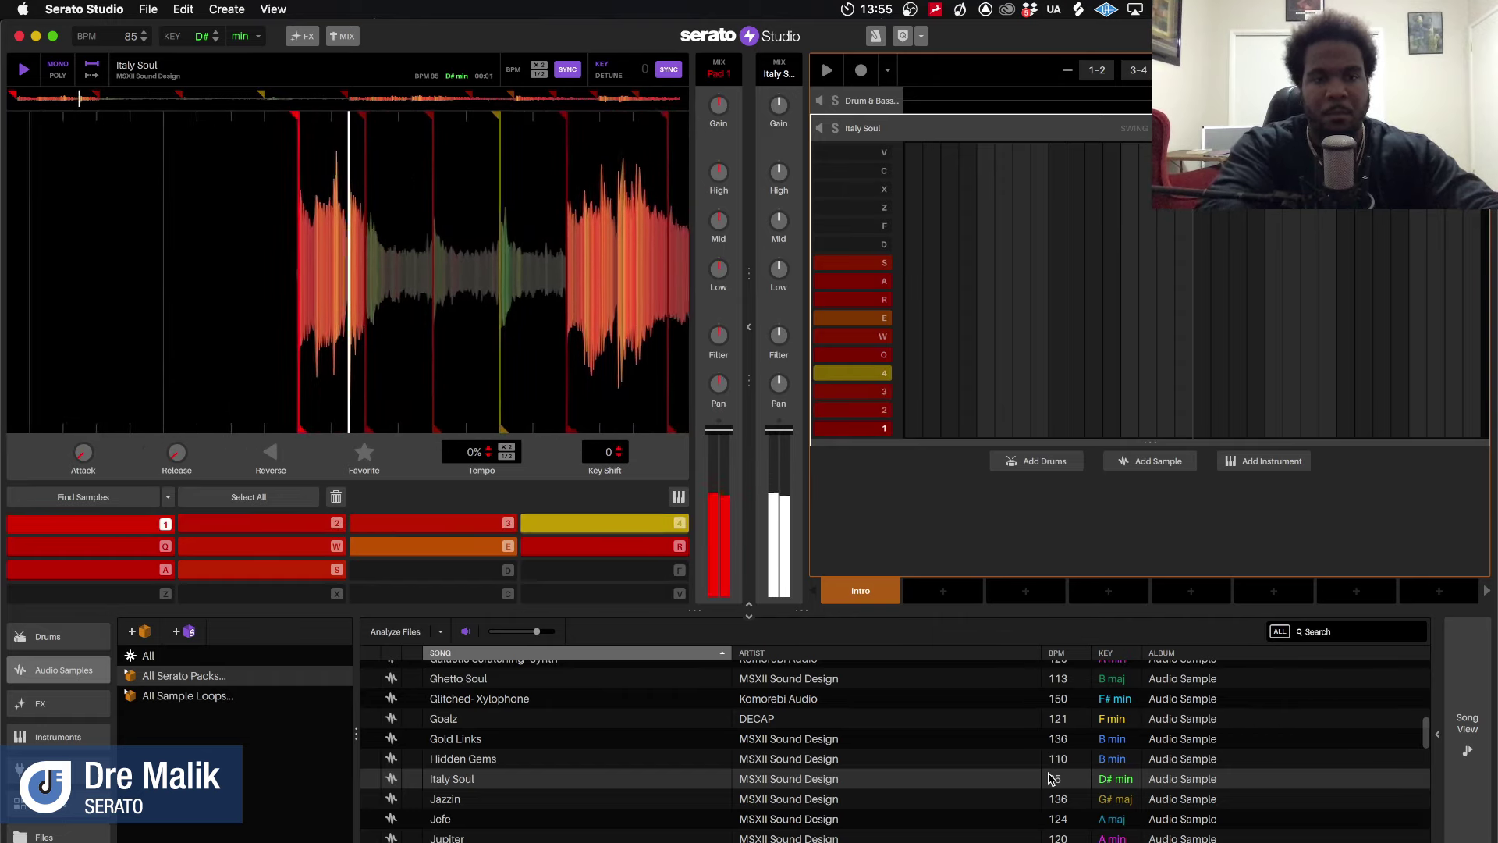
# Audition the Italy Soul slices on pads 2, 3, 4 and A
pyautogui.press('2')
pyautogui.press('3')
pyautogui.press('4')
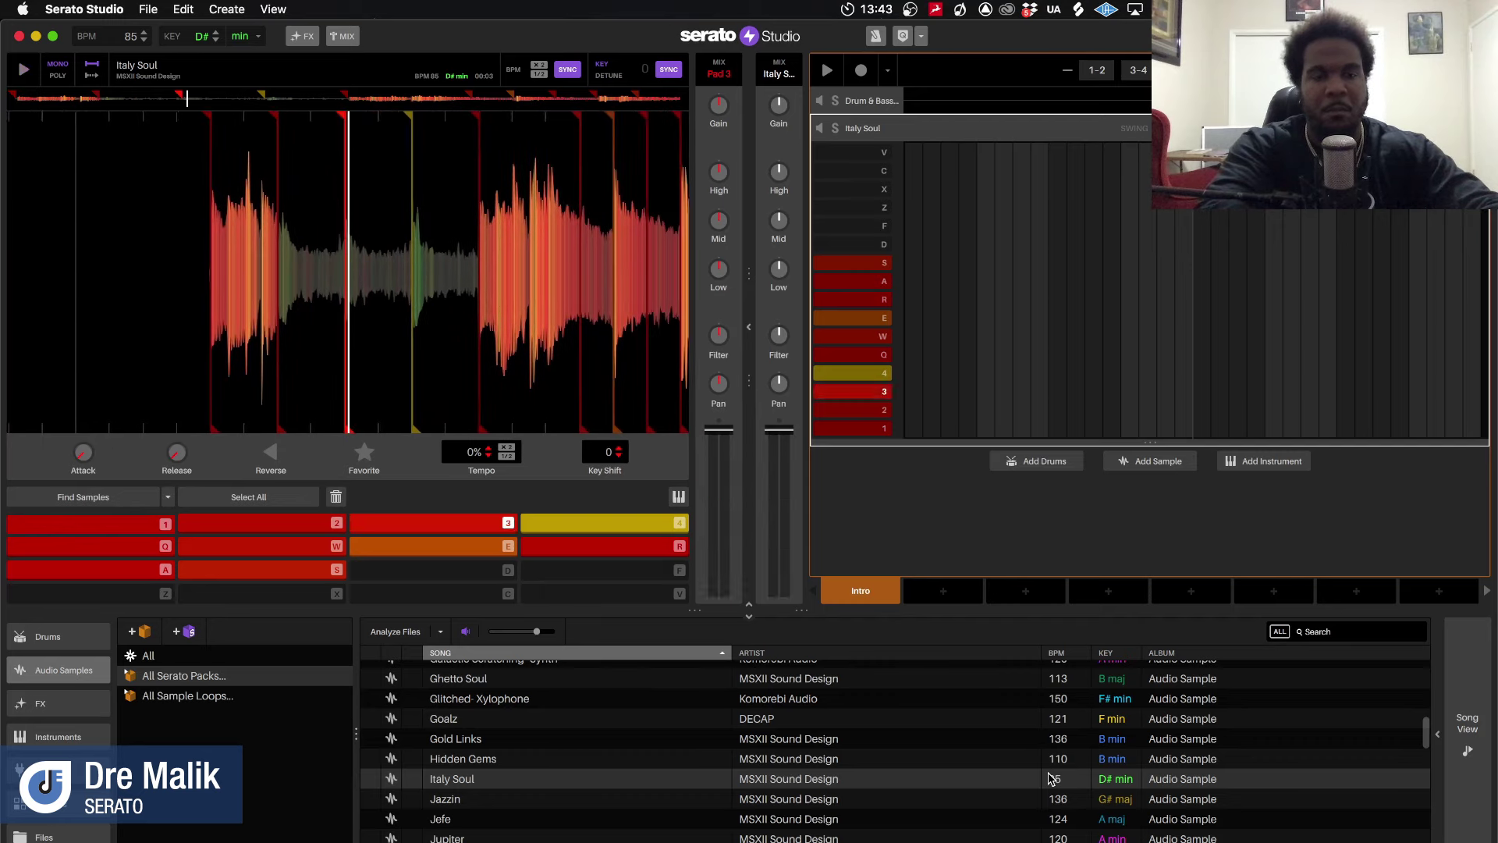
pyautogui.press('4')
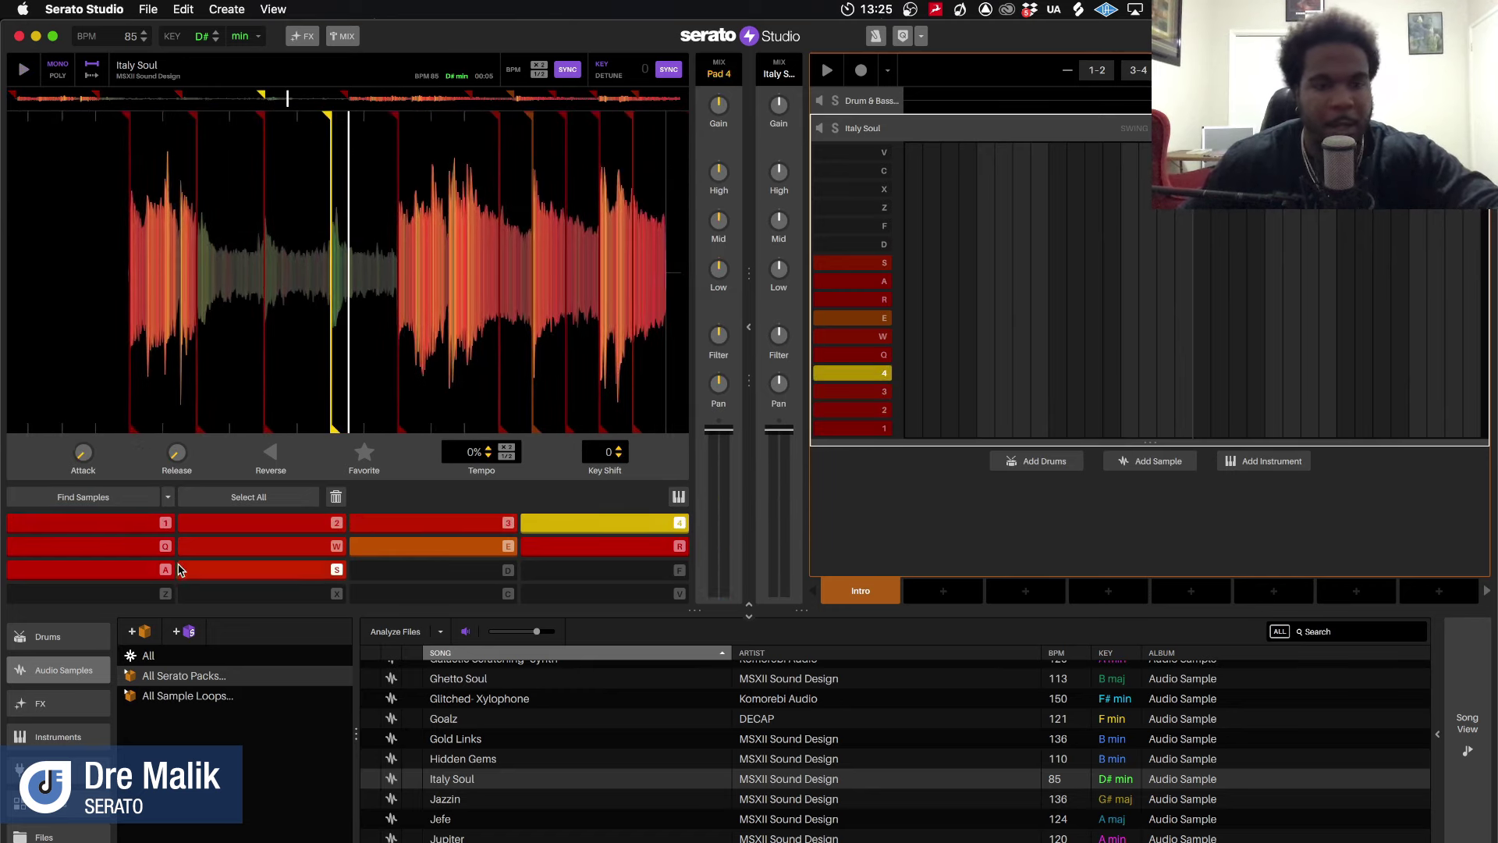
pyautogui.click(165, 560)
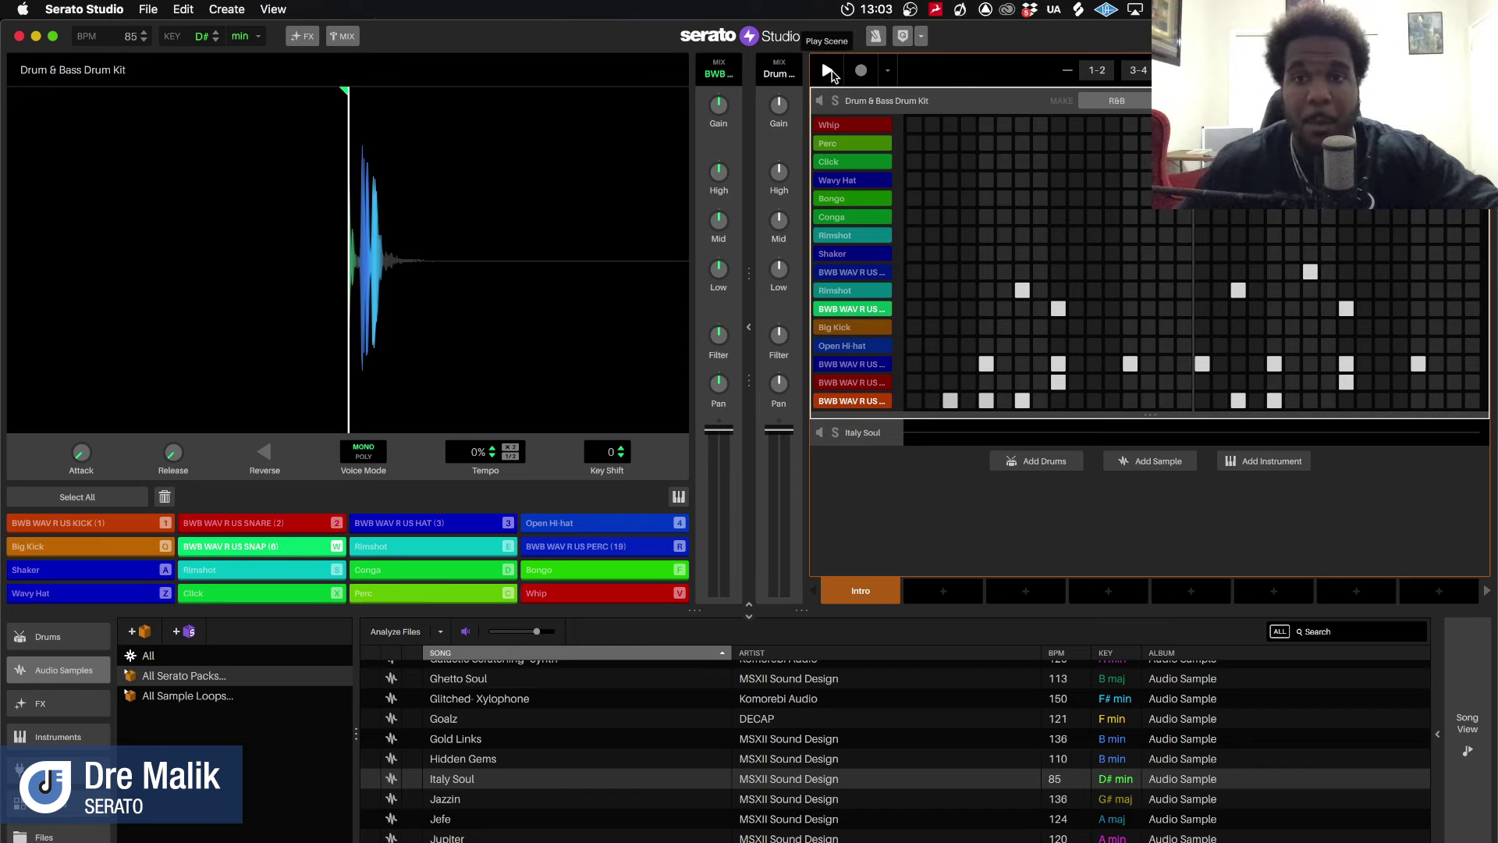
# Play the drum pattern, try to record Italy Soul's pad 1 live over it, and undo the recorded take
pyautogui.click(828, 71)
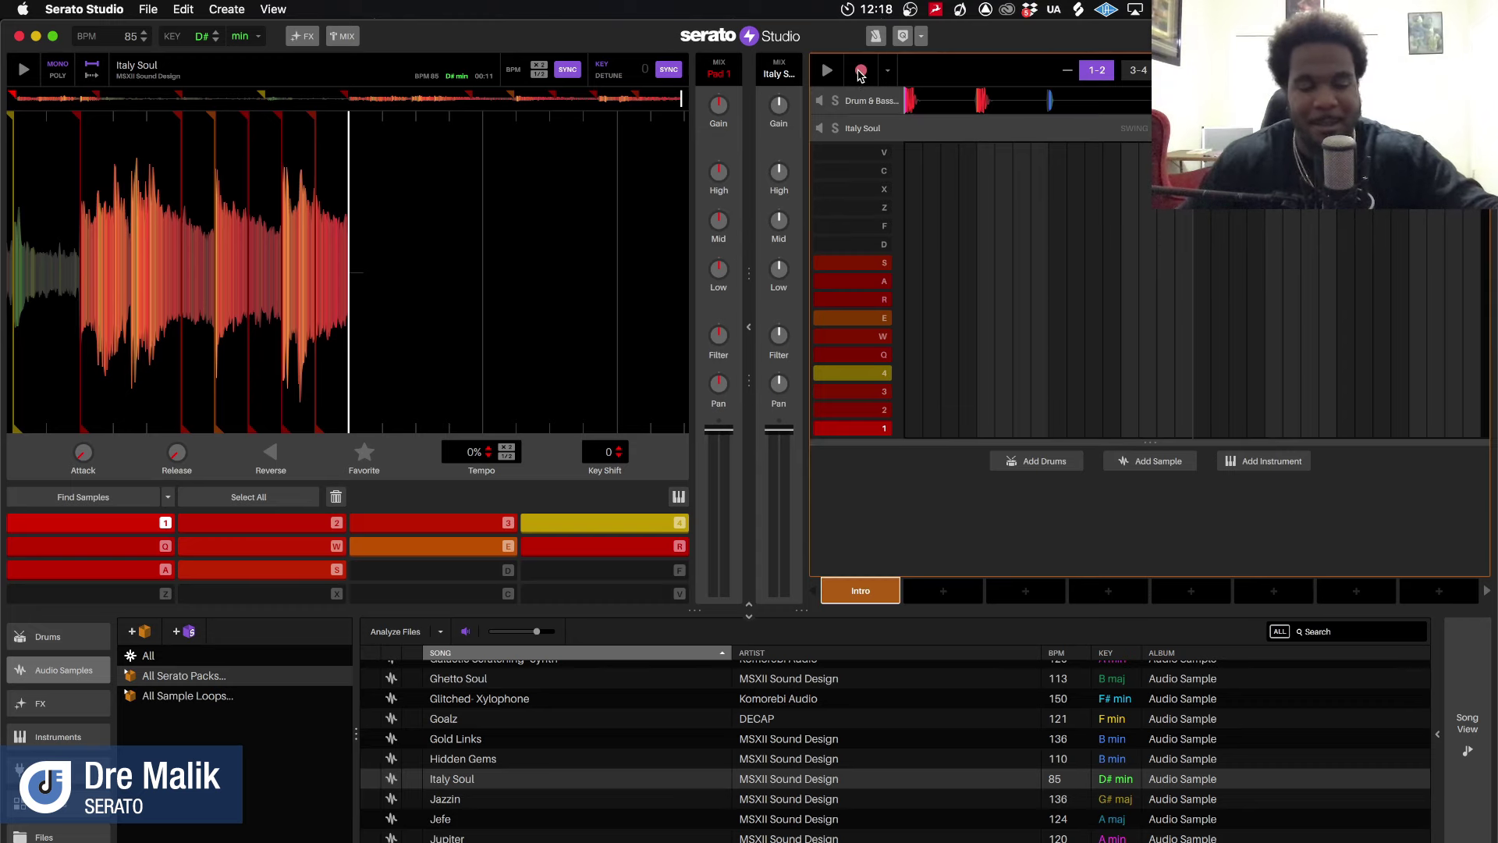
pyautogui.press('space')
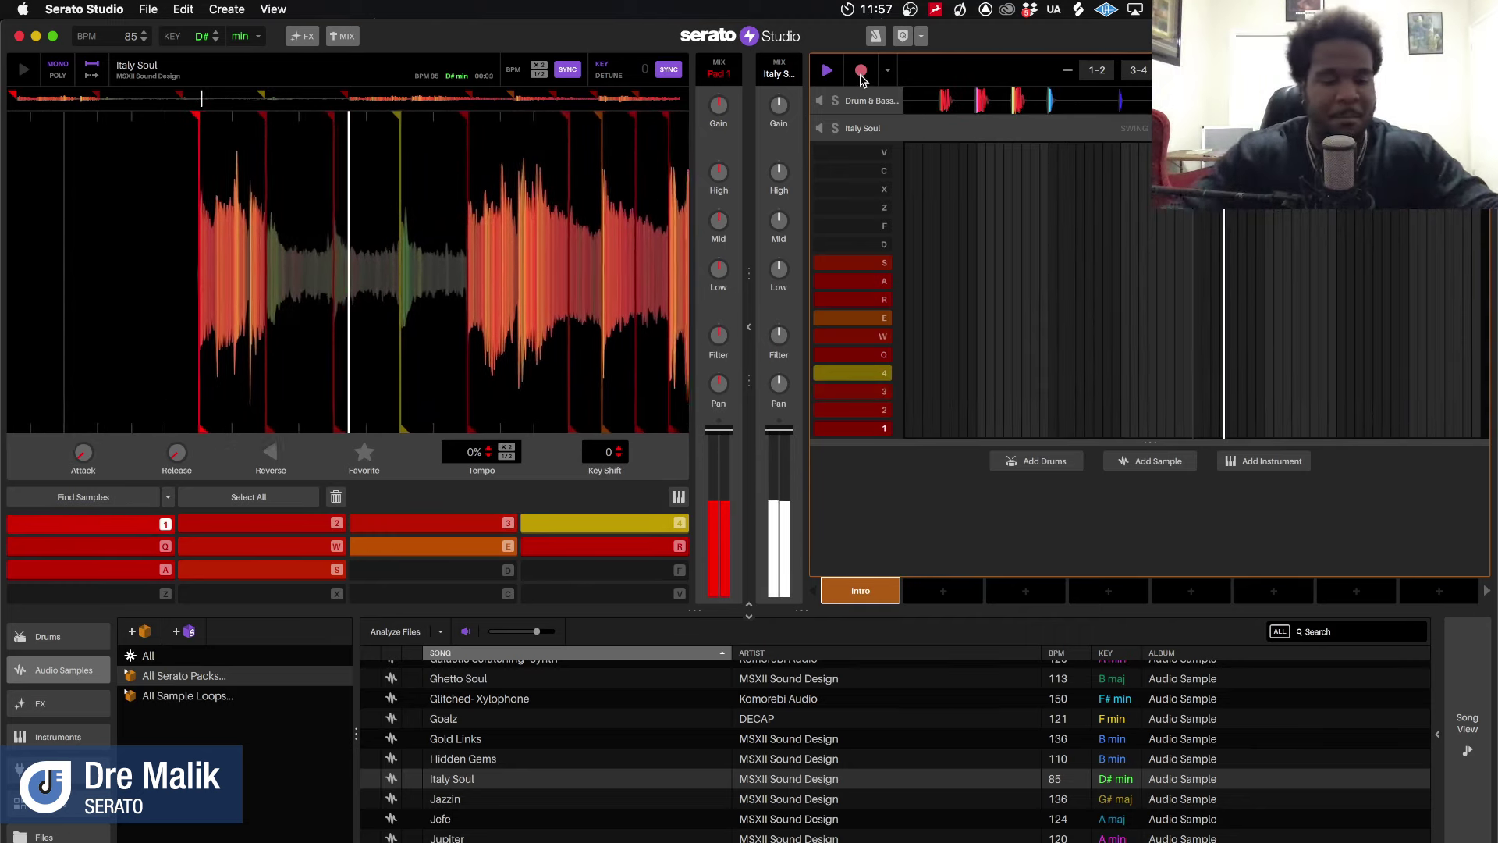
pyautogui.press('1')
pyautogui.press('3')
pyautogui.press('1')
pyautogui.press('3')
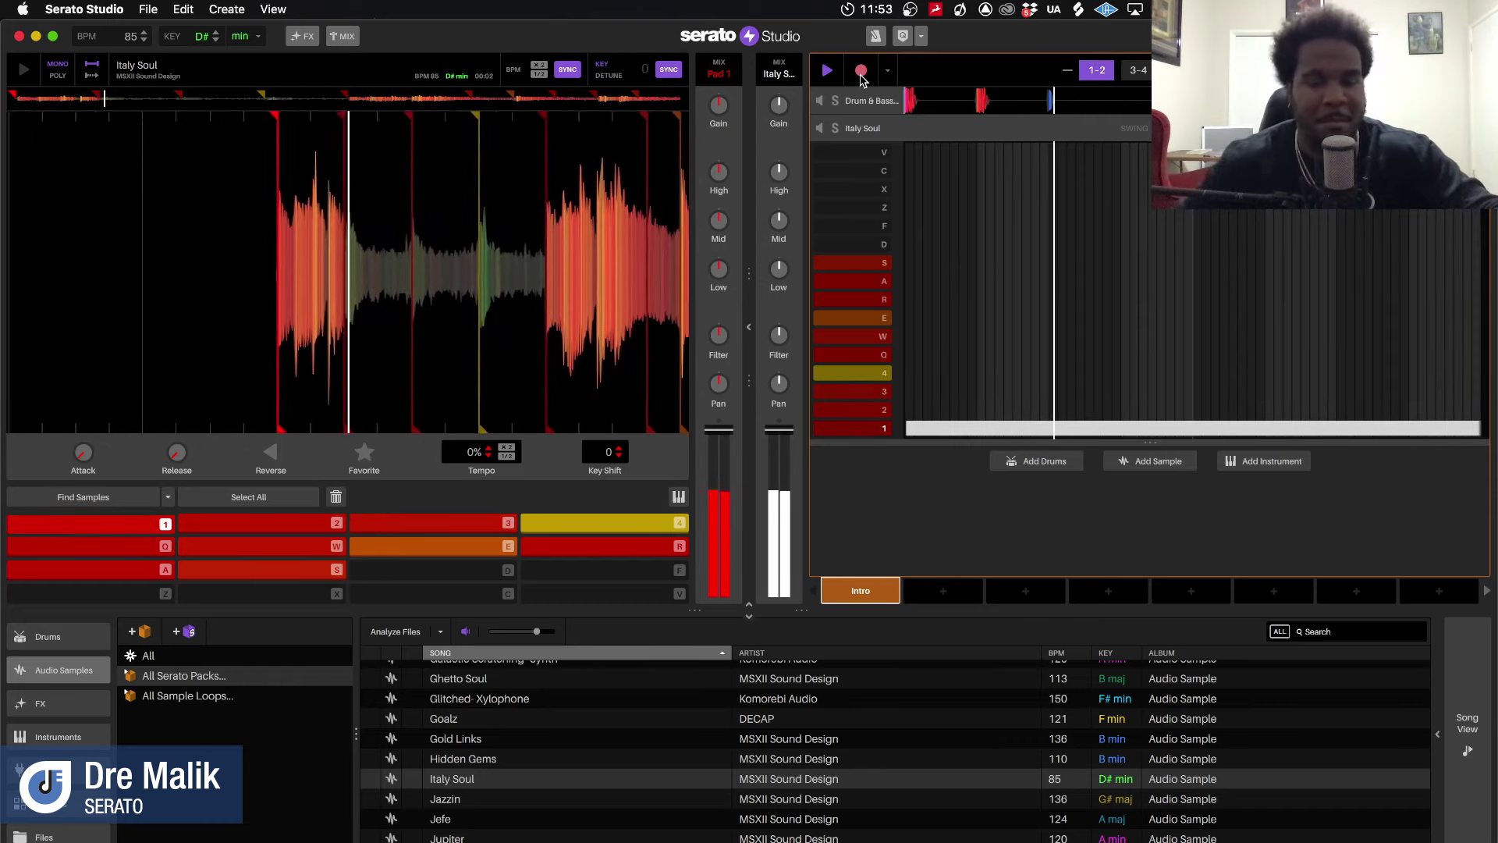
pyautogui.click(862, 75)
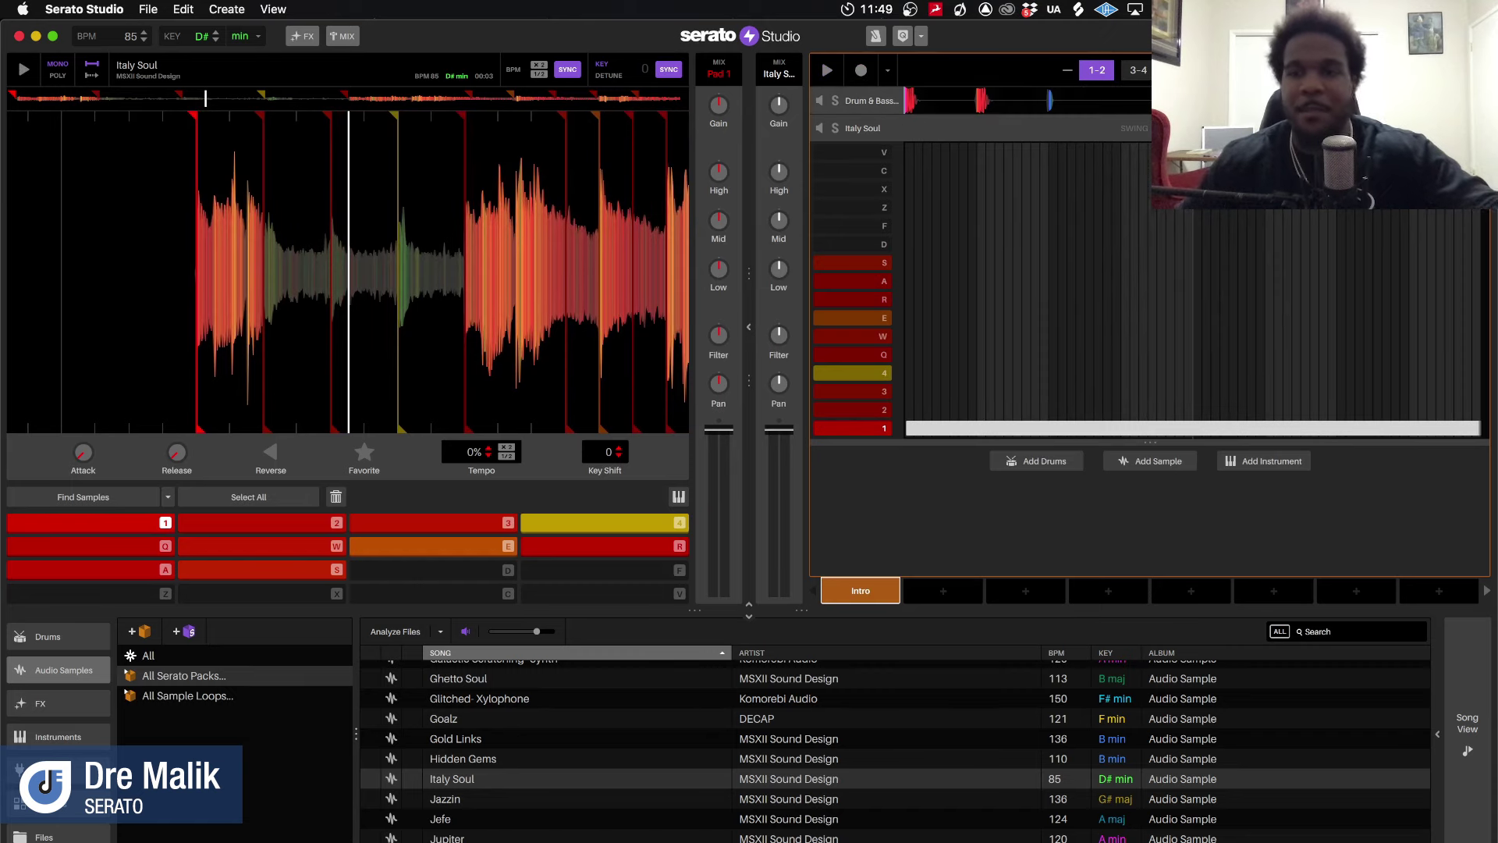
pyautogui.press('super+z')
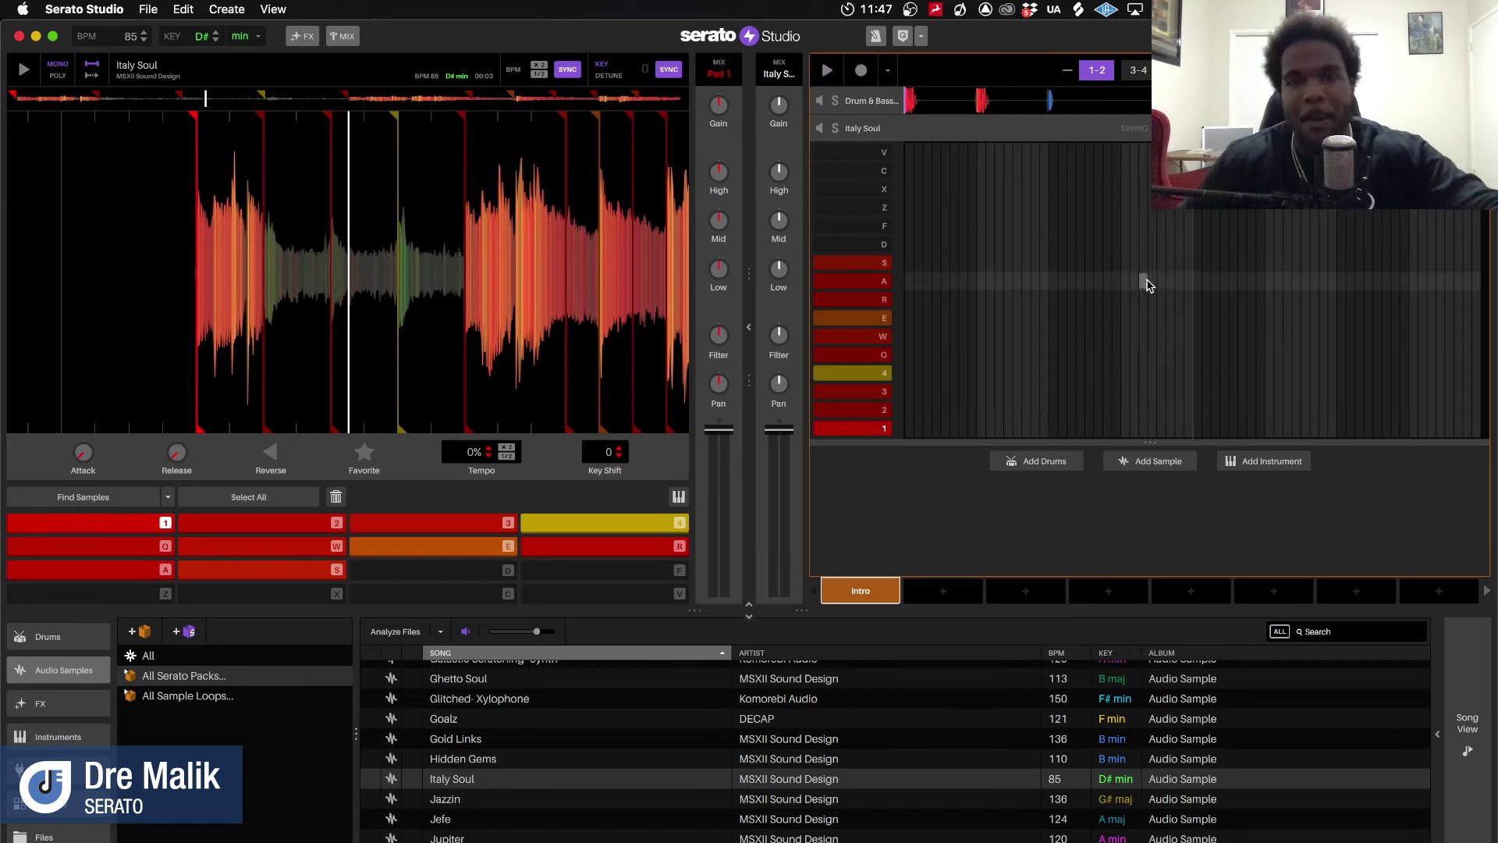
pyautogui.press('super+z')
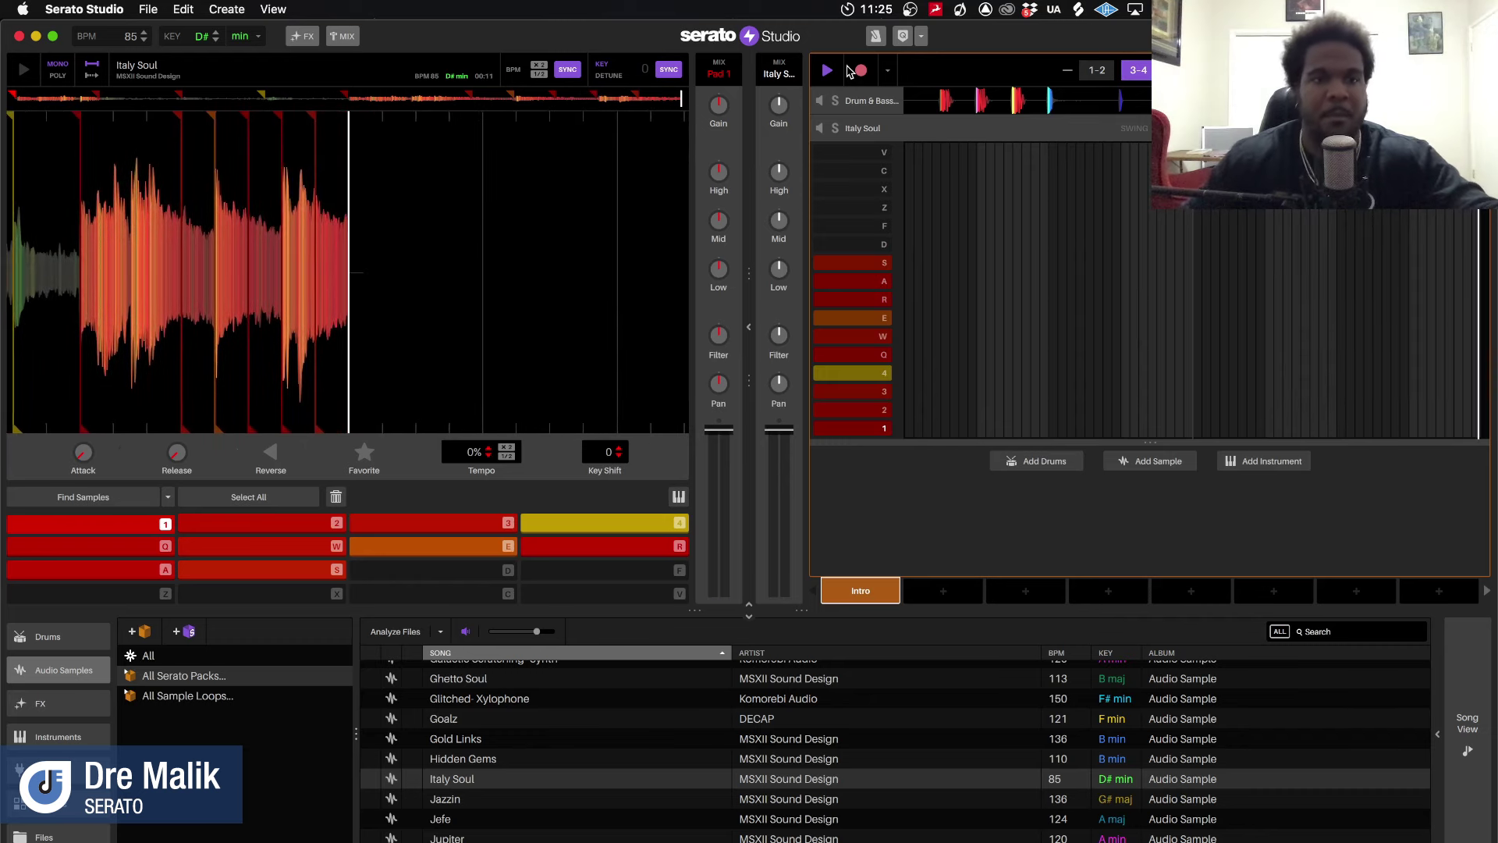
# Record pad 1 at the start of the Italy Soul pattern and extend its note through bars 3-4
pyautogui.press('1')
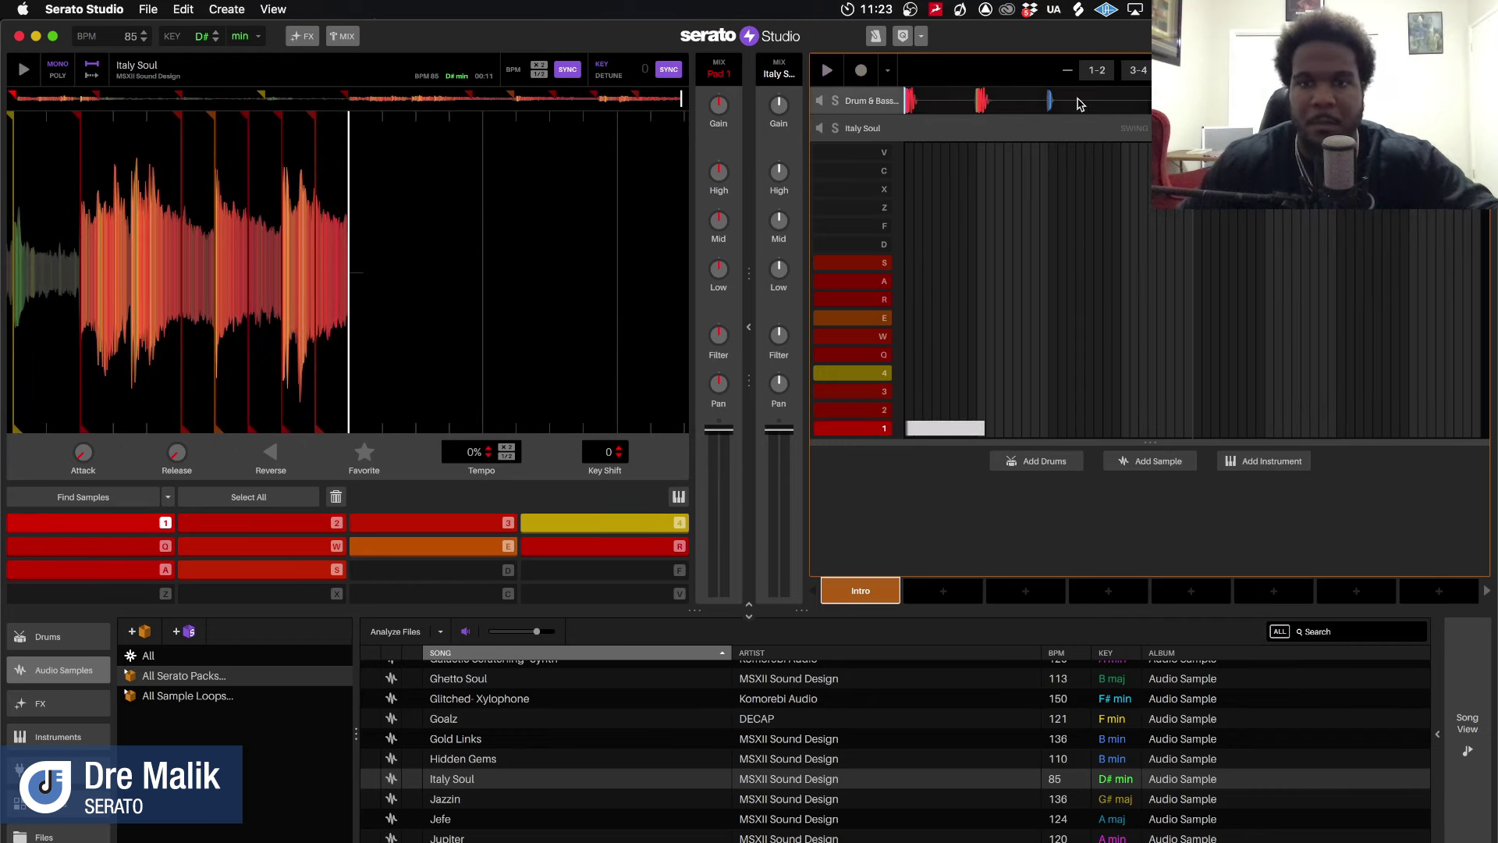
pyautogui.moveTo(1009, 427); pyautogui.dragTo(1418, 445)
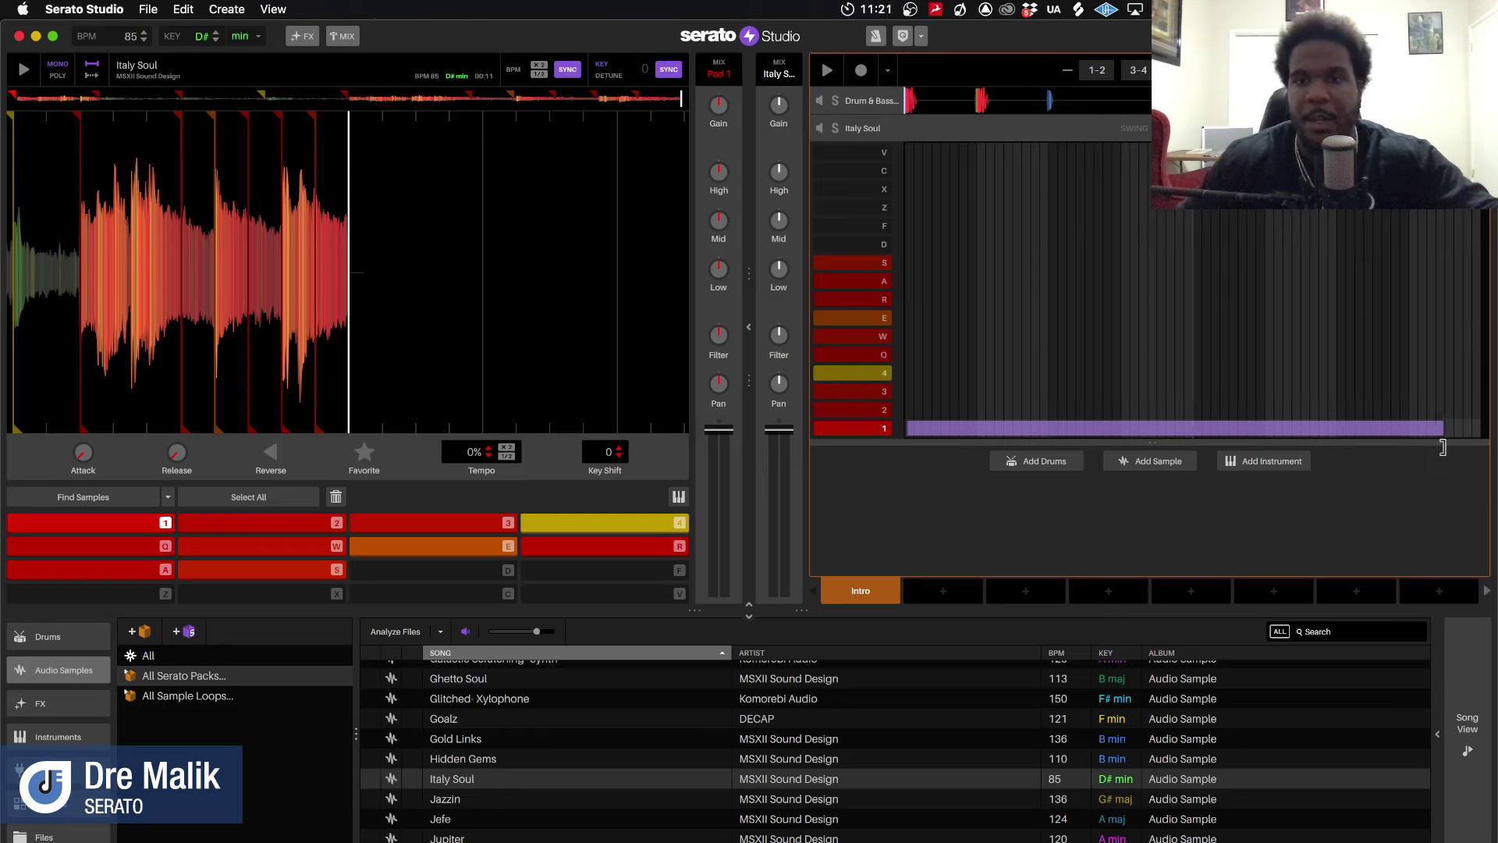
pyautogui.press('super+z')
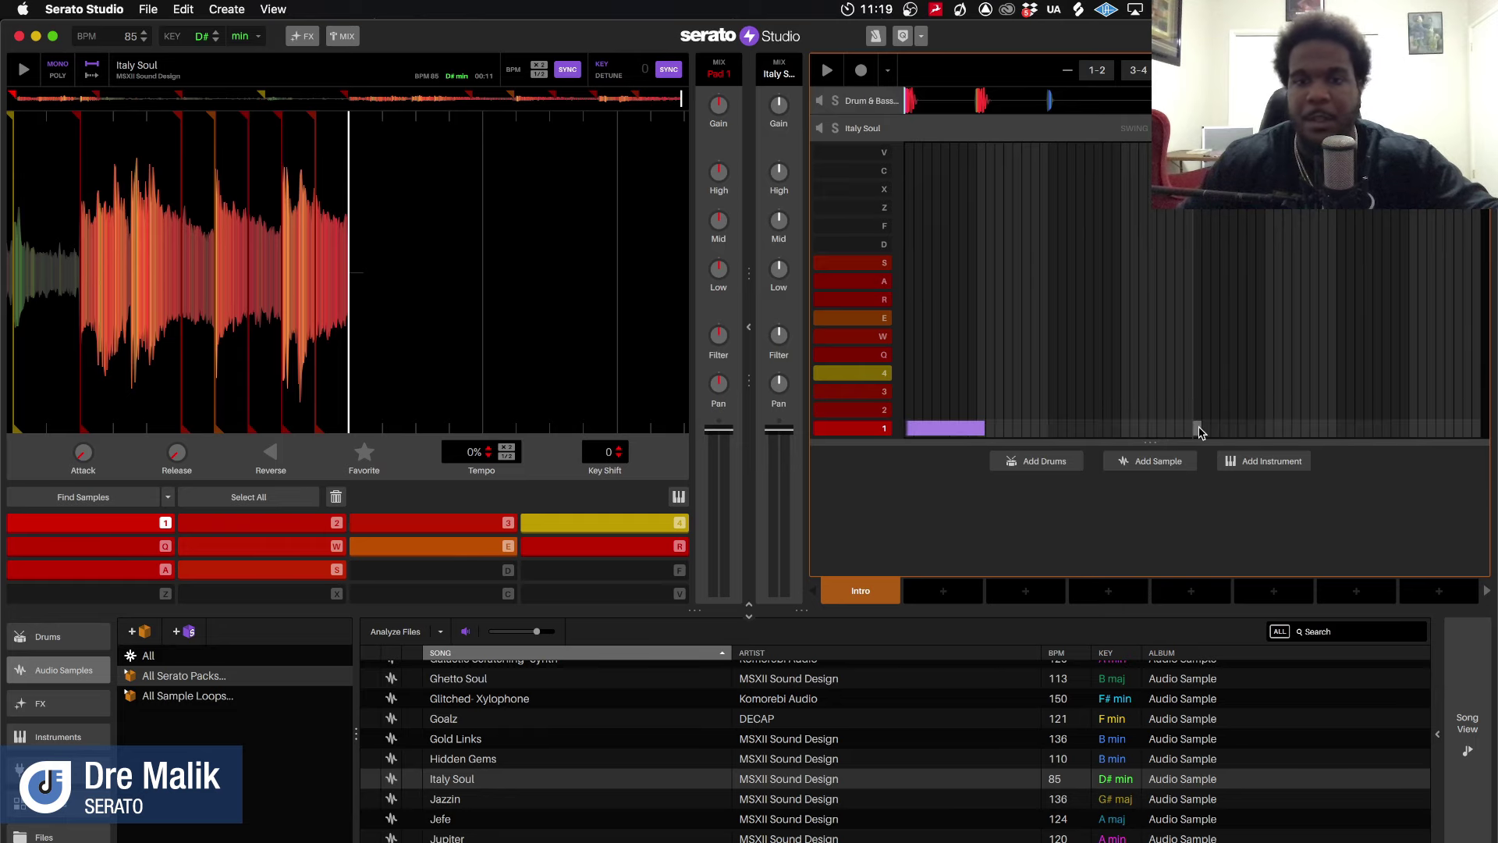
pyautogui.moveTo(983, 428); pyautogui.dragTo(1395, 441)
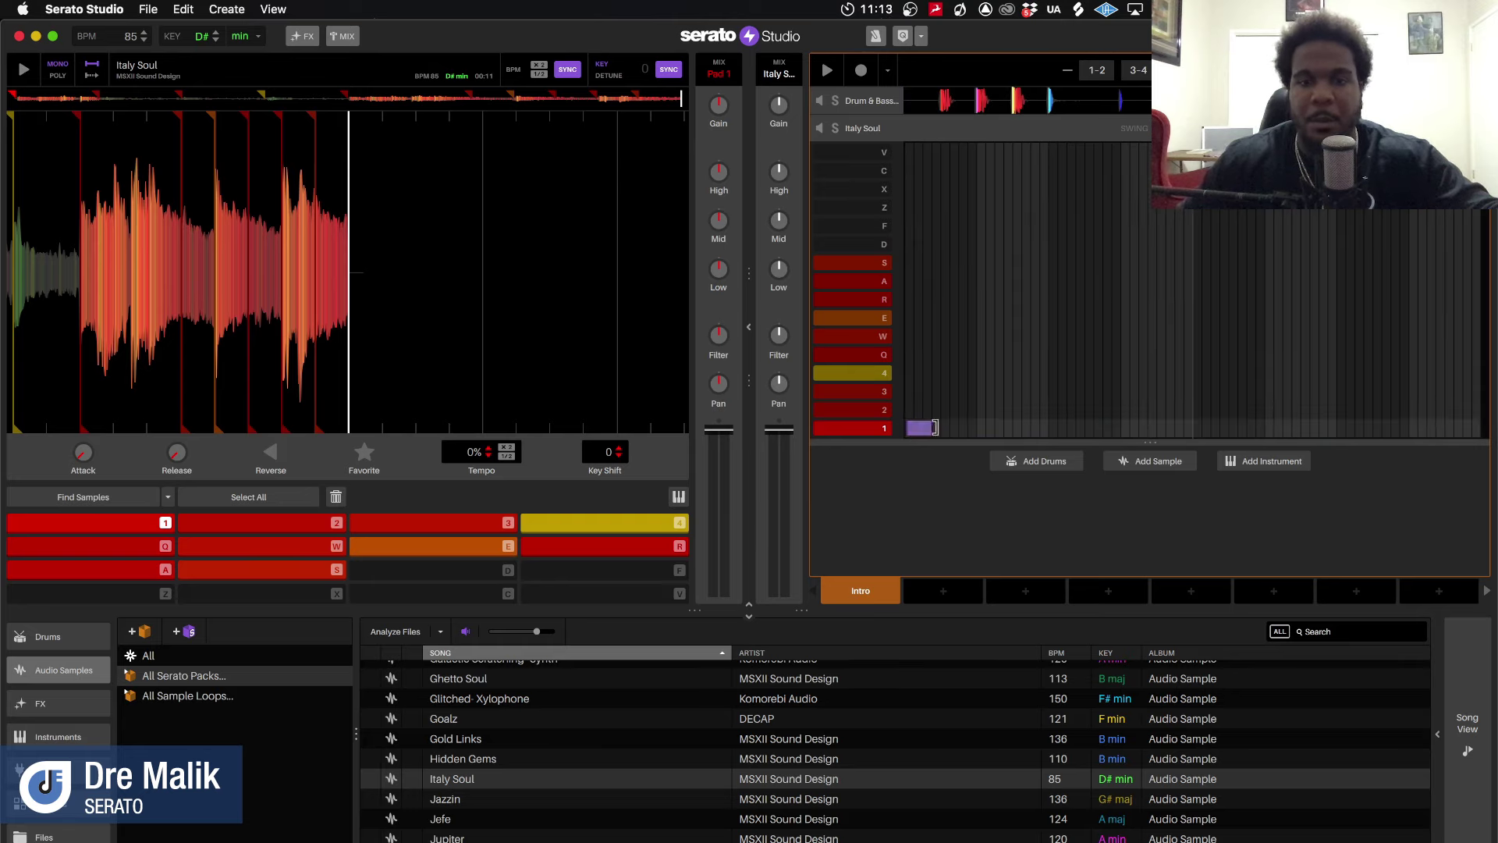
pyautogui.moveTo(935, 428); pyautogui.dragTo(1457, 420)
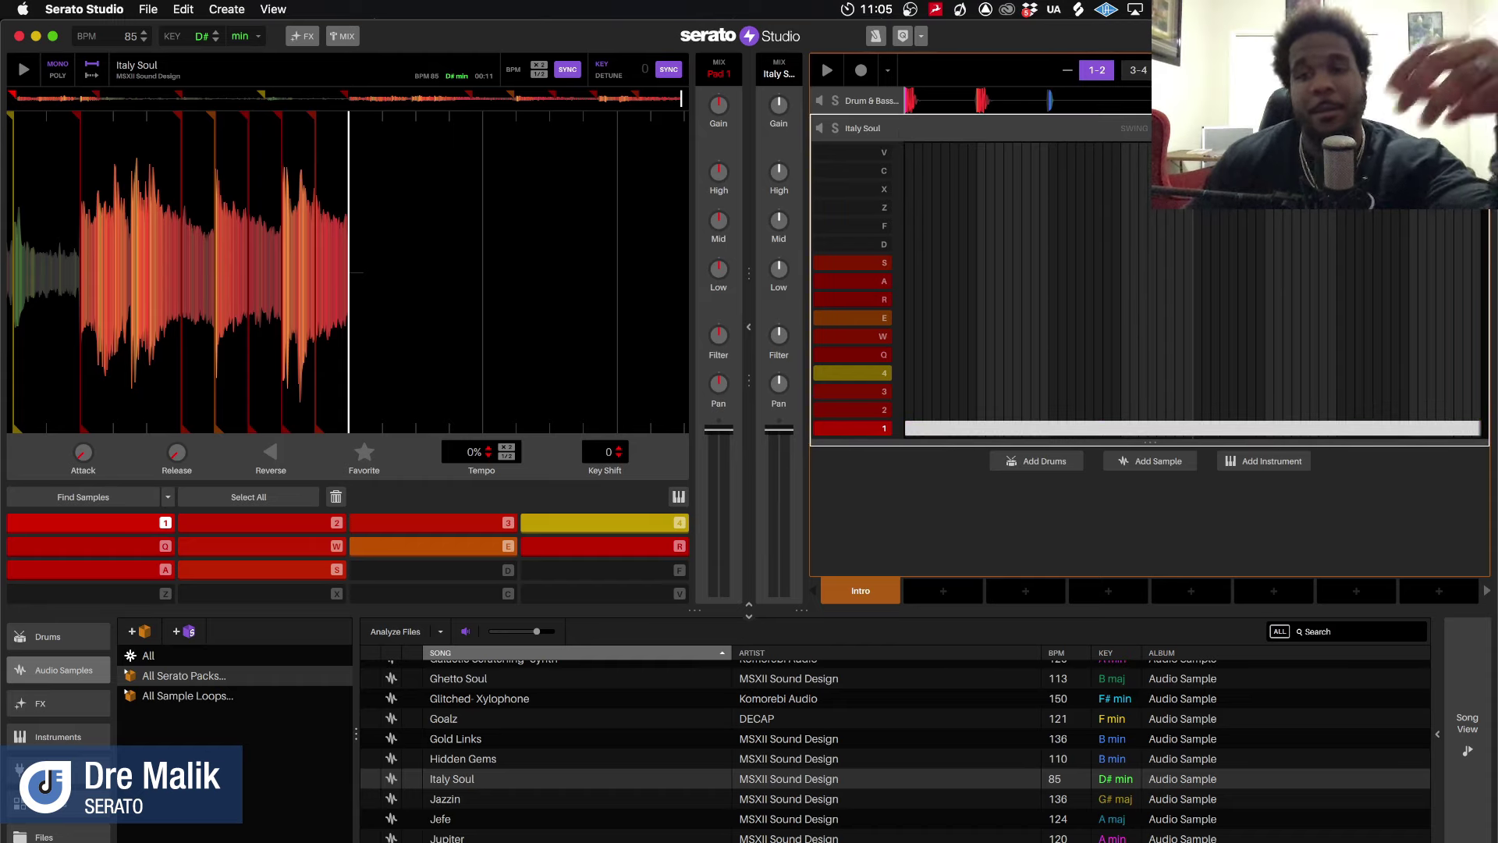
# Collapse the Italy Soul deck's sequencer and play the scene with drums and sample together
pyautogui.click(899, 134)
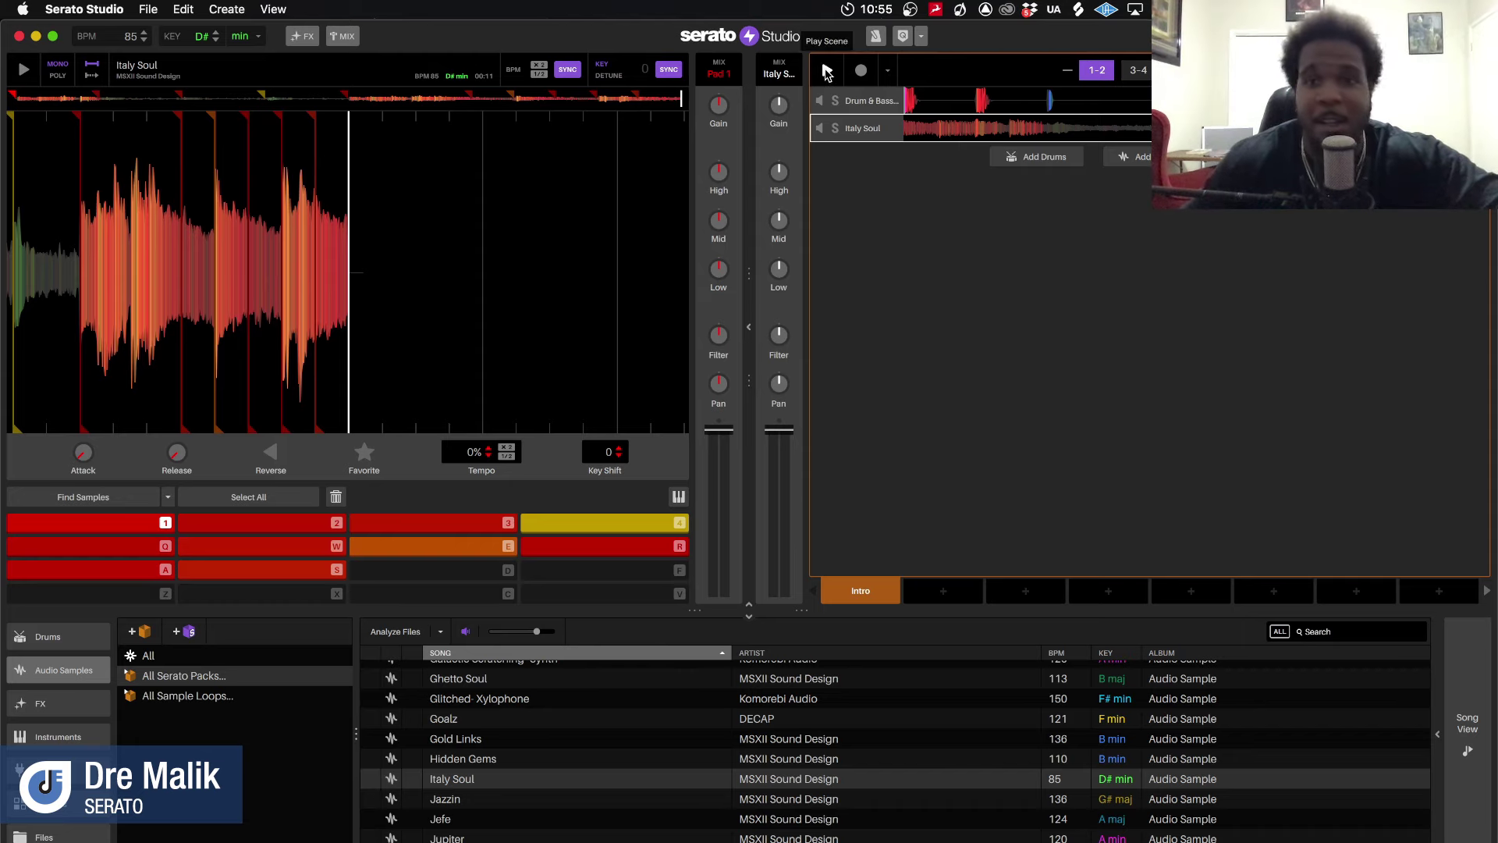
pyautogui.click(827, 72)
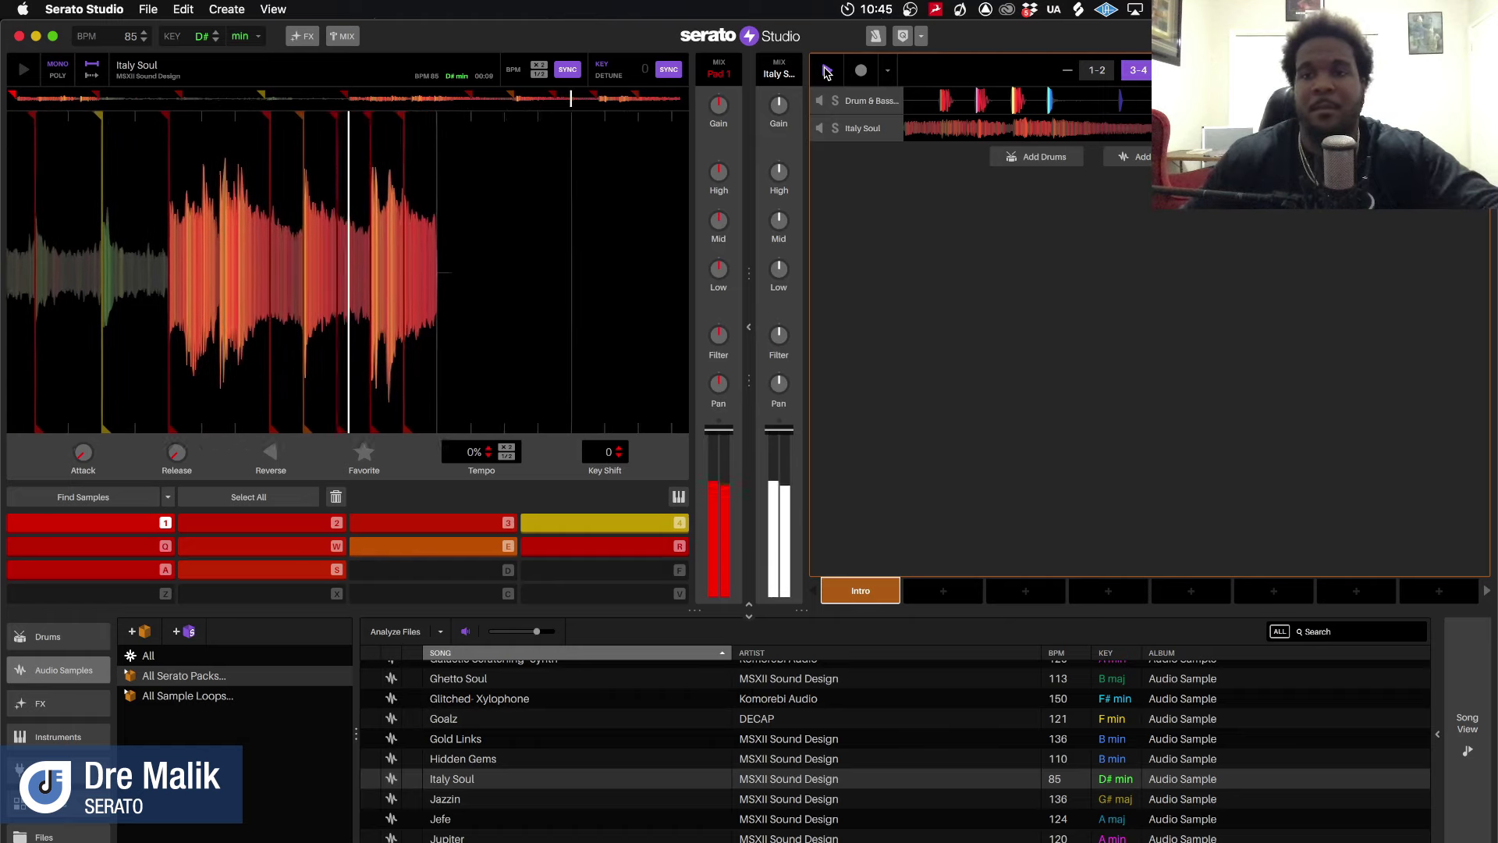
pyautogui.click(828, 73)
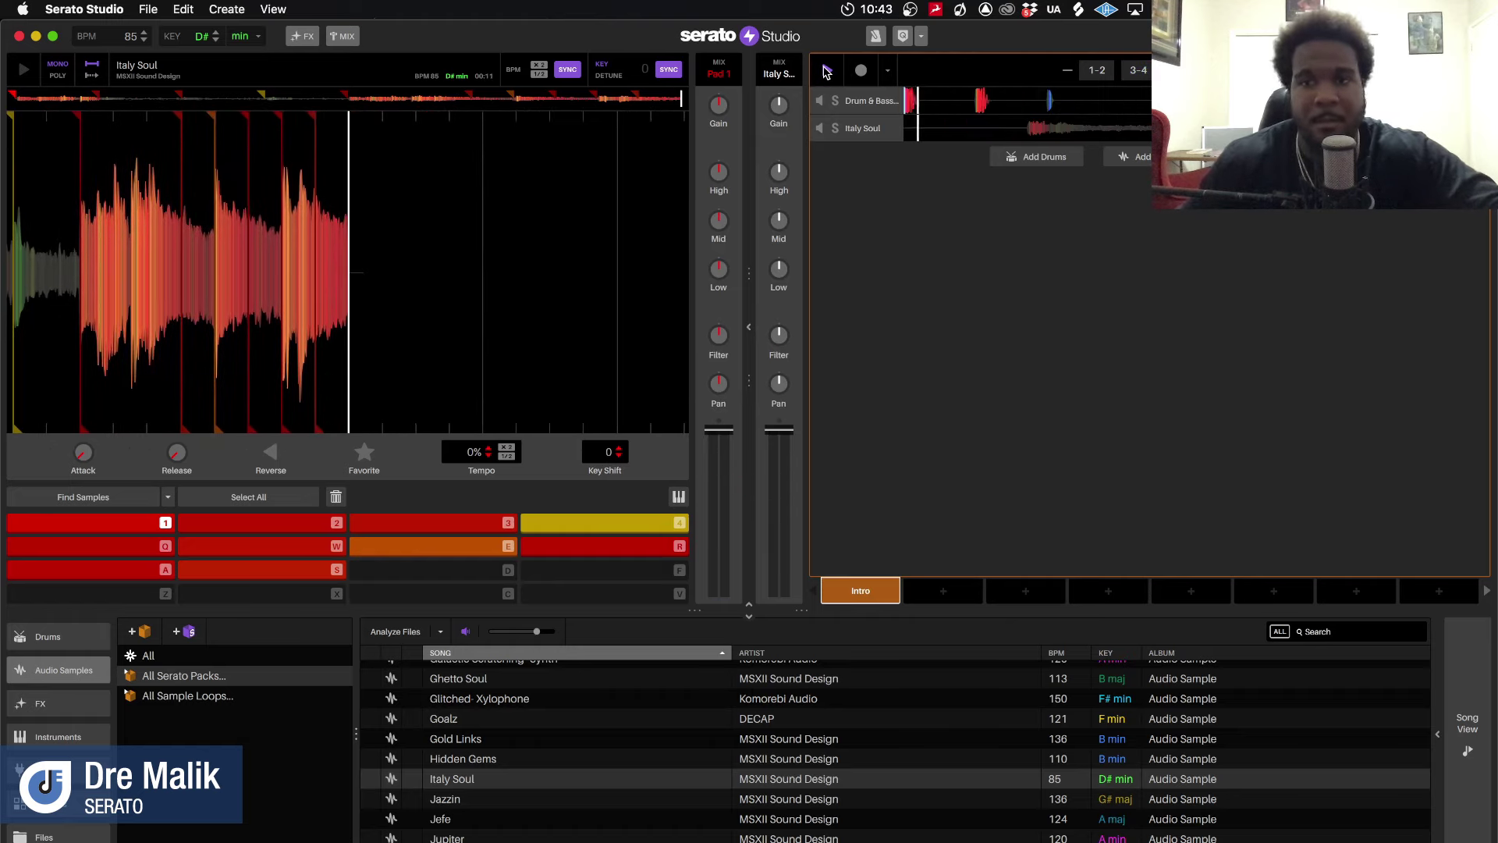
# Show bars 1-2 of the pattern and play the scene with drums and Italy Soul again before stopping it
pyautogui.click(828, 72)
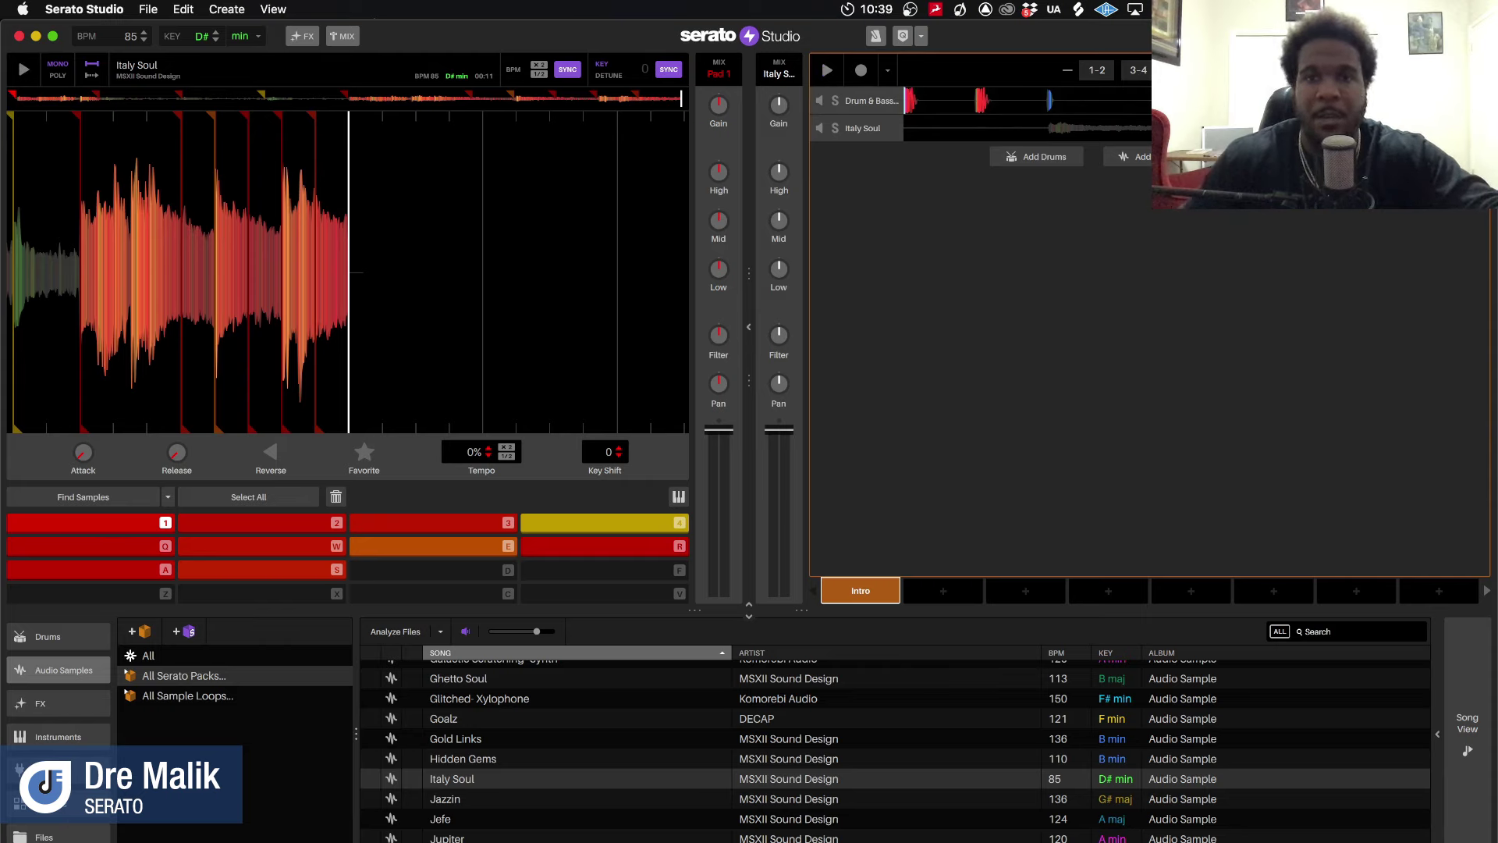
pyautogui.click(1067, 72)
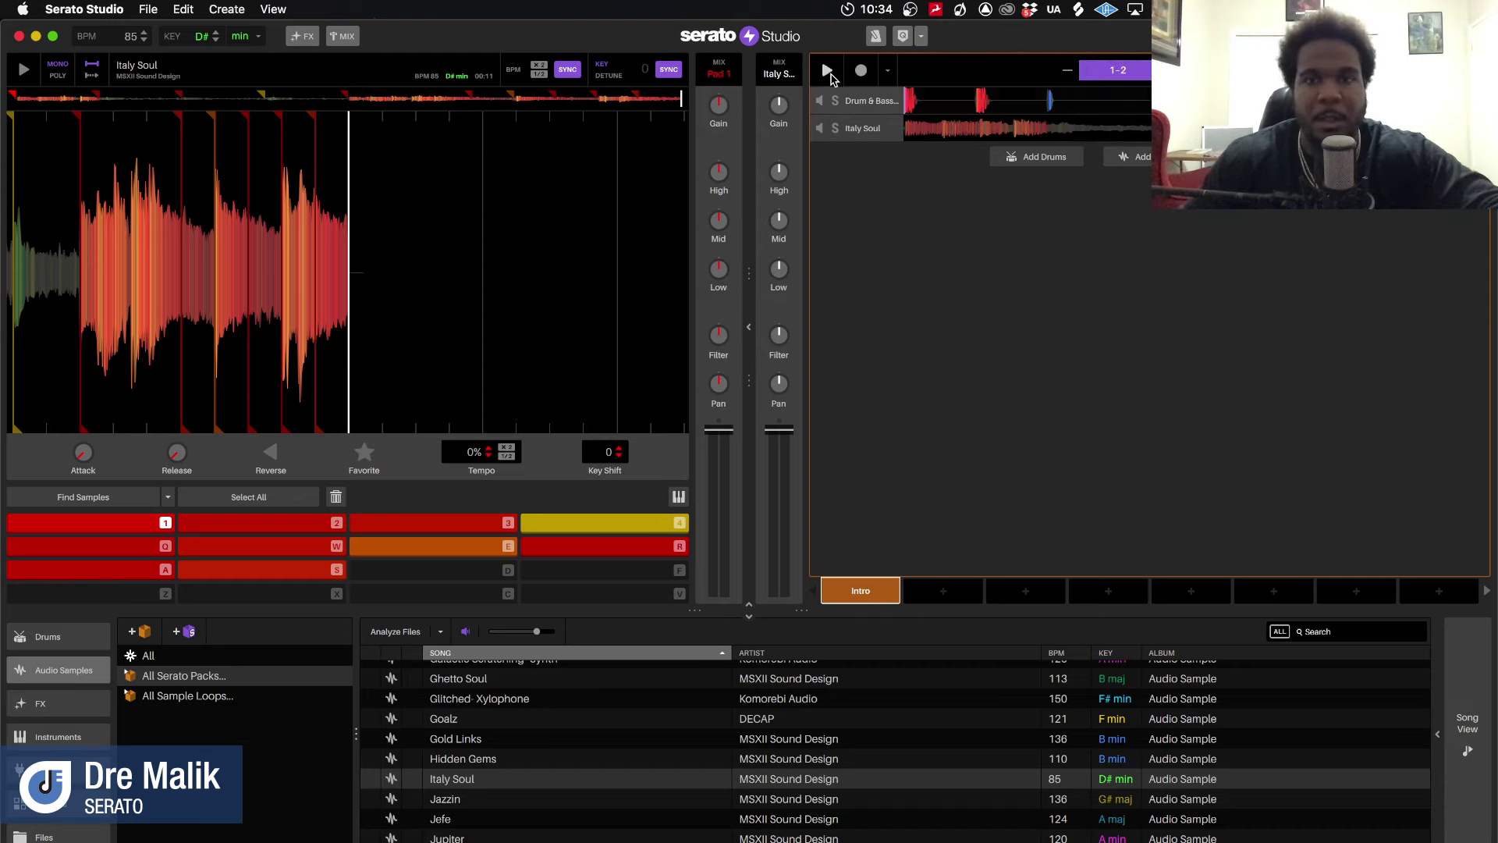
pyautogui.click(828, 71)
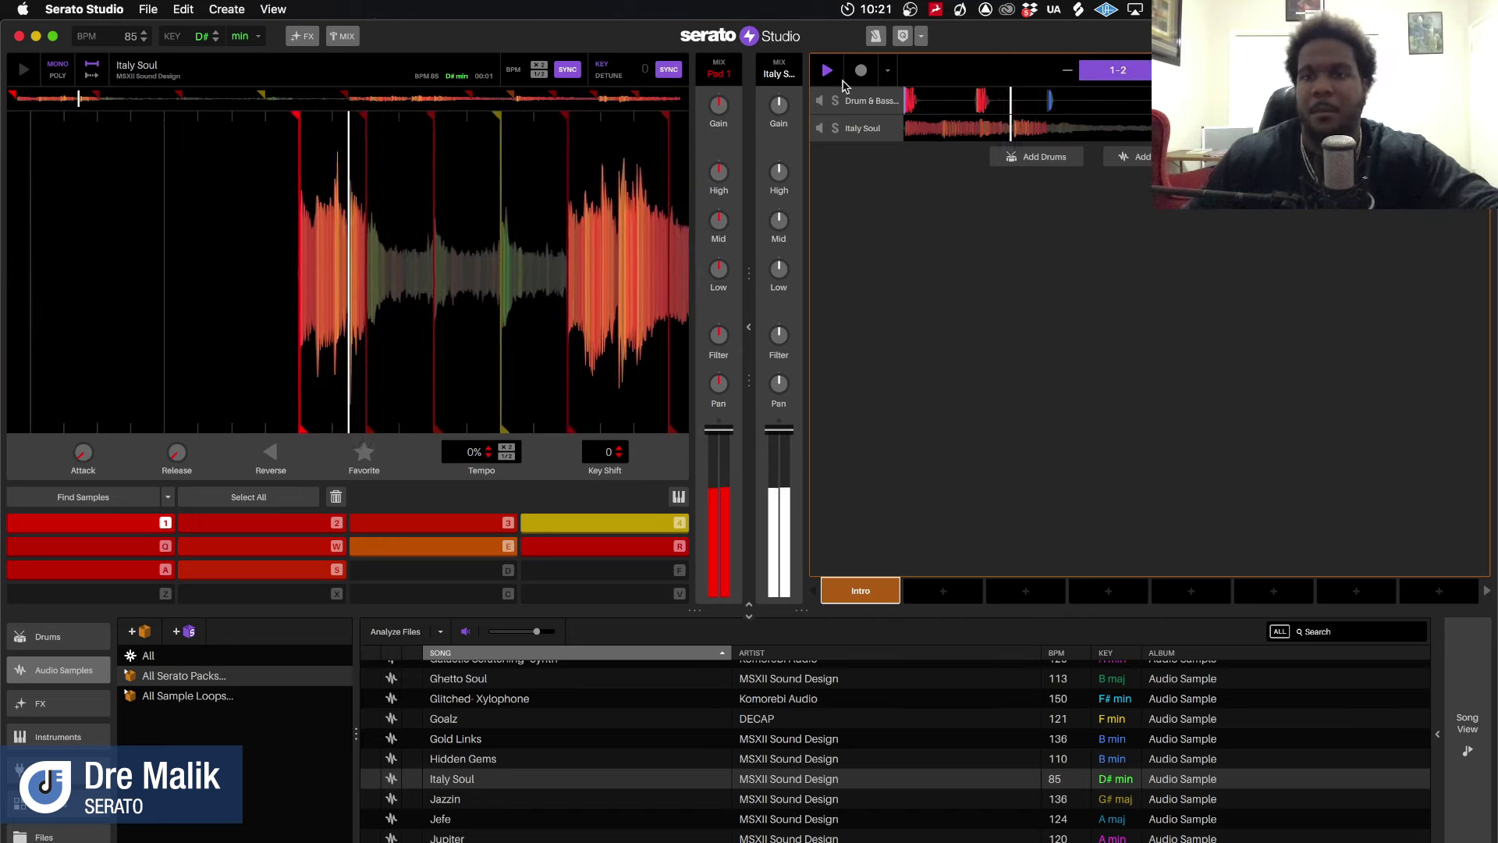
pyautogui.click(831, 74)
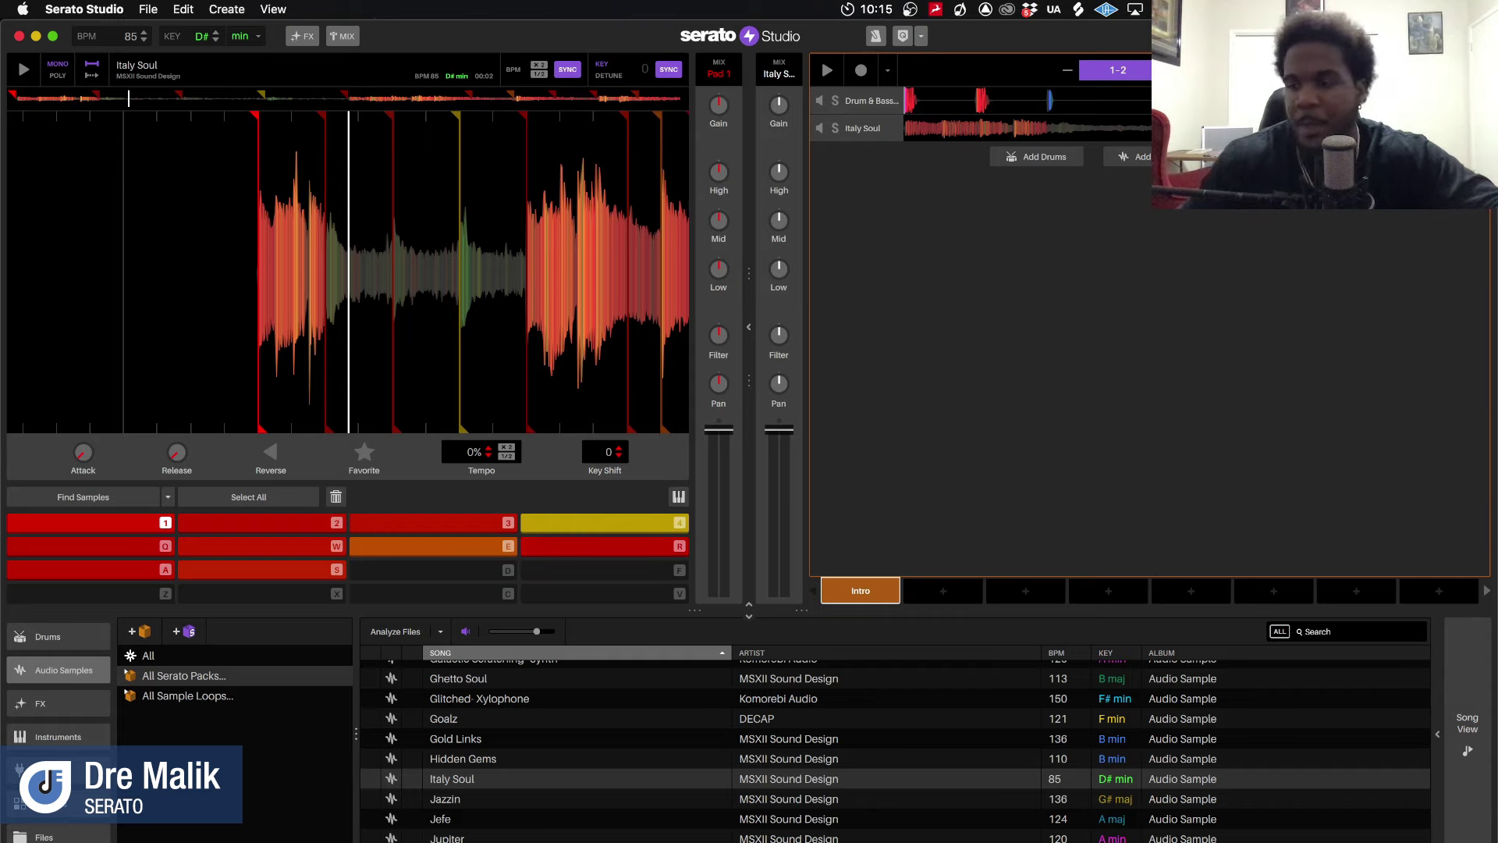
# Add an instrument deck and load Dark Short Strings from the Strings pack into it
pyautogui.click(1264, 156)
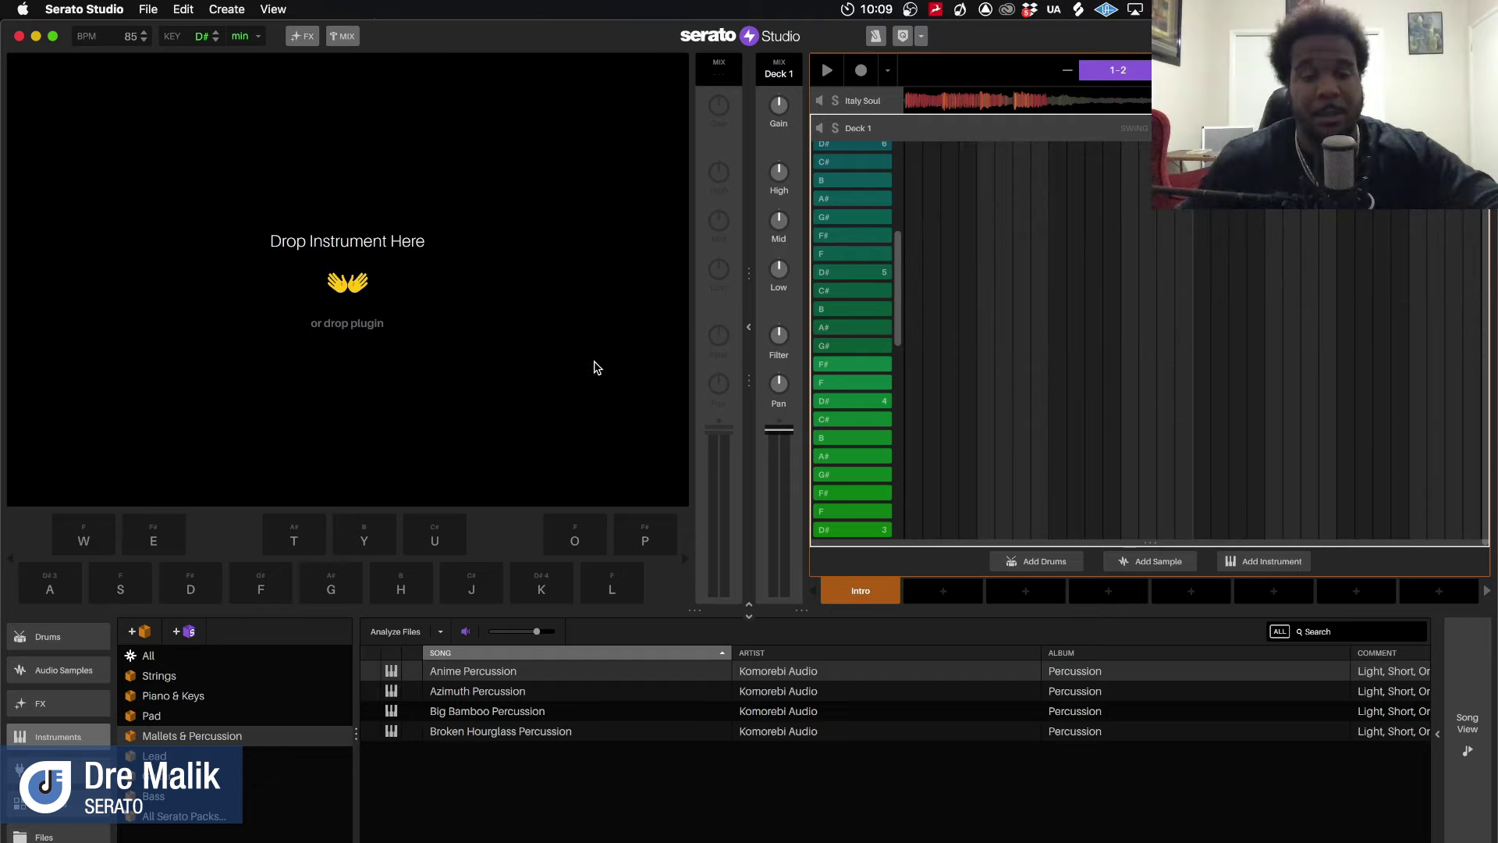
pyautogui.click(187, 680)
pyautogui.click(523, 673)
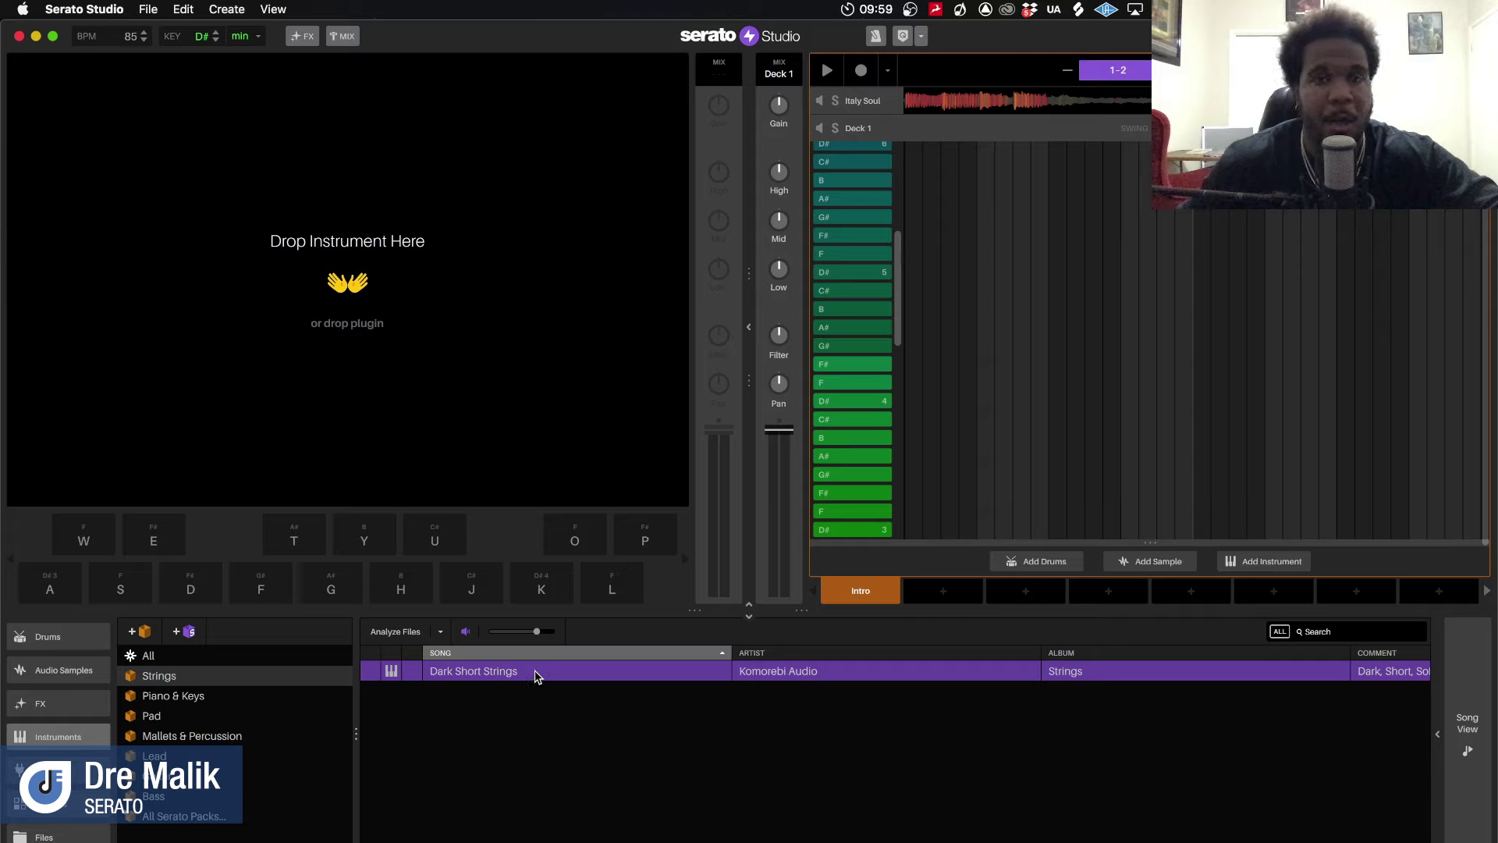
pyautogui.moveTo(536, 676); pyautogui.dragTo(450, 599)
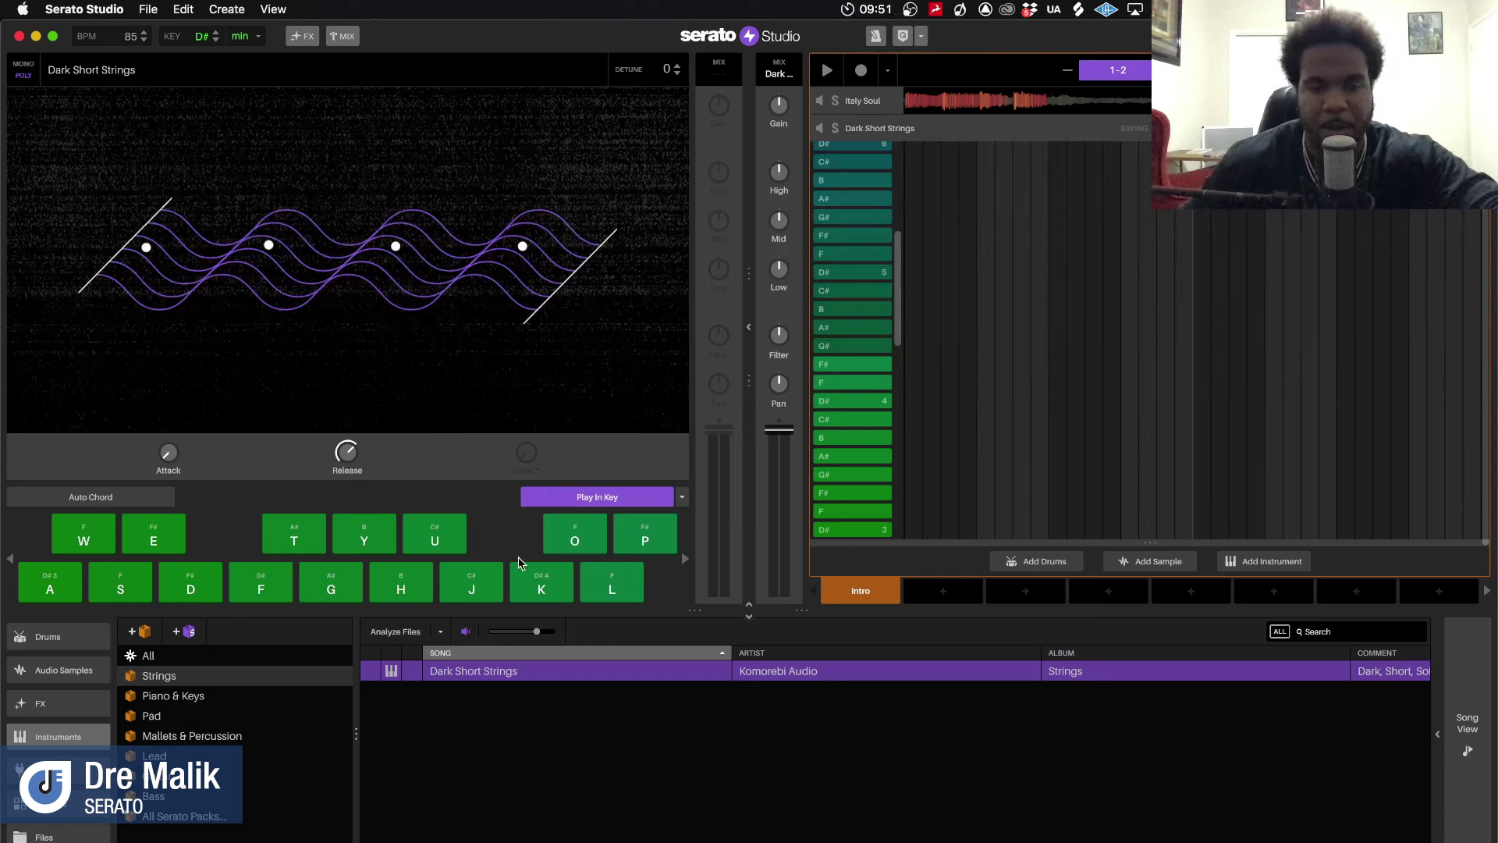
# Turn off Play In Key, audition the strings on the chromatic keyboard, and turn Play In Key back on
pyautogui.click(682, 497)
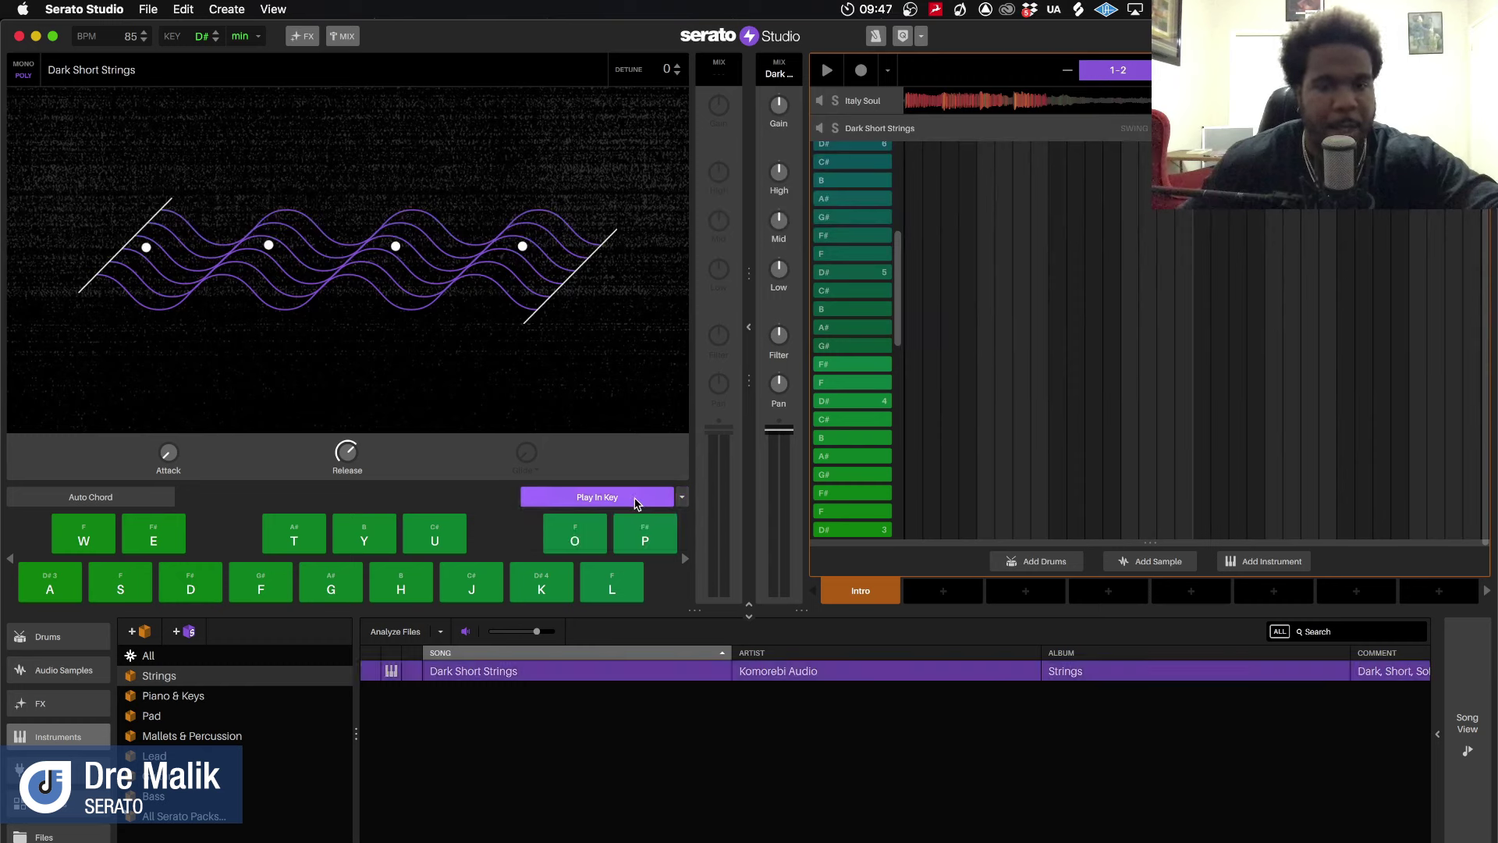
pyautogui.click(632, 501)
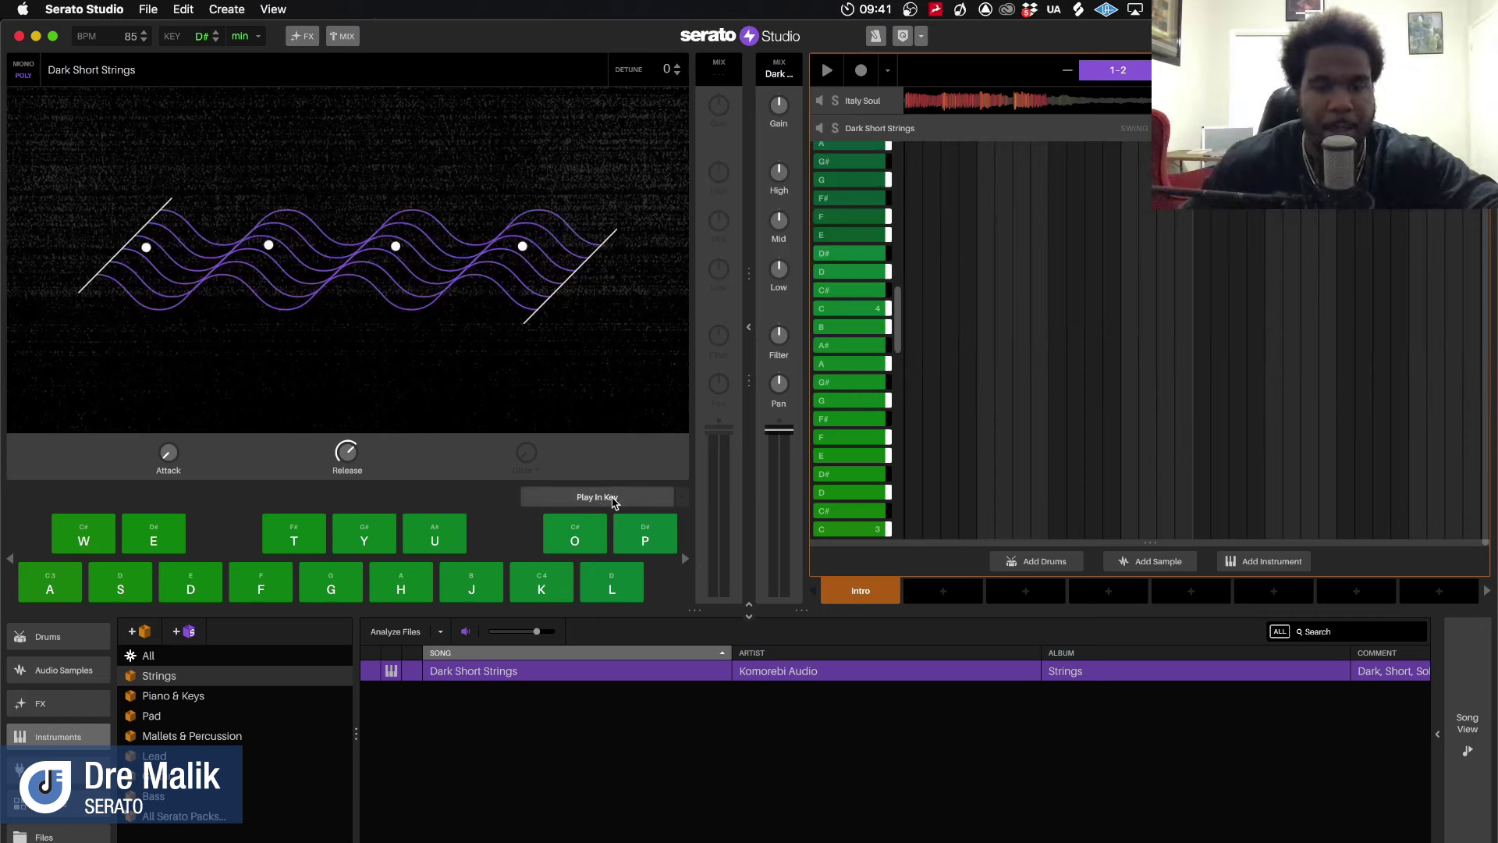
pyautogui.click(597, 498)
pyautogui.click(597, 498)
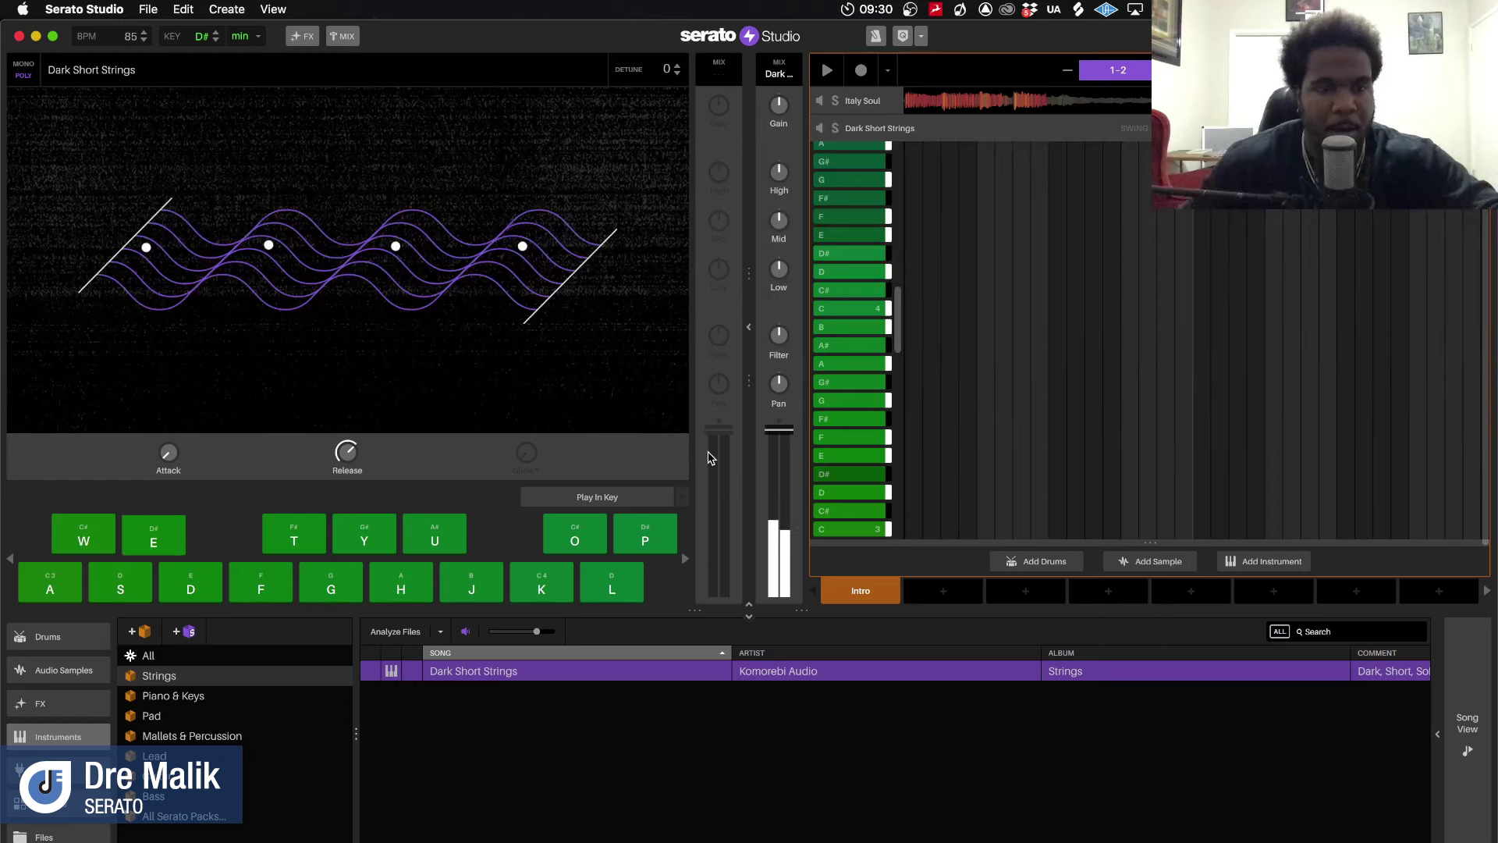
pyautogui.press('w')
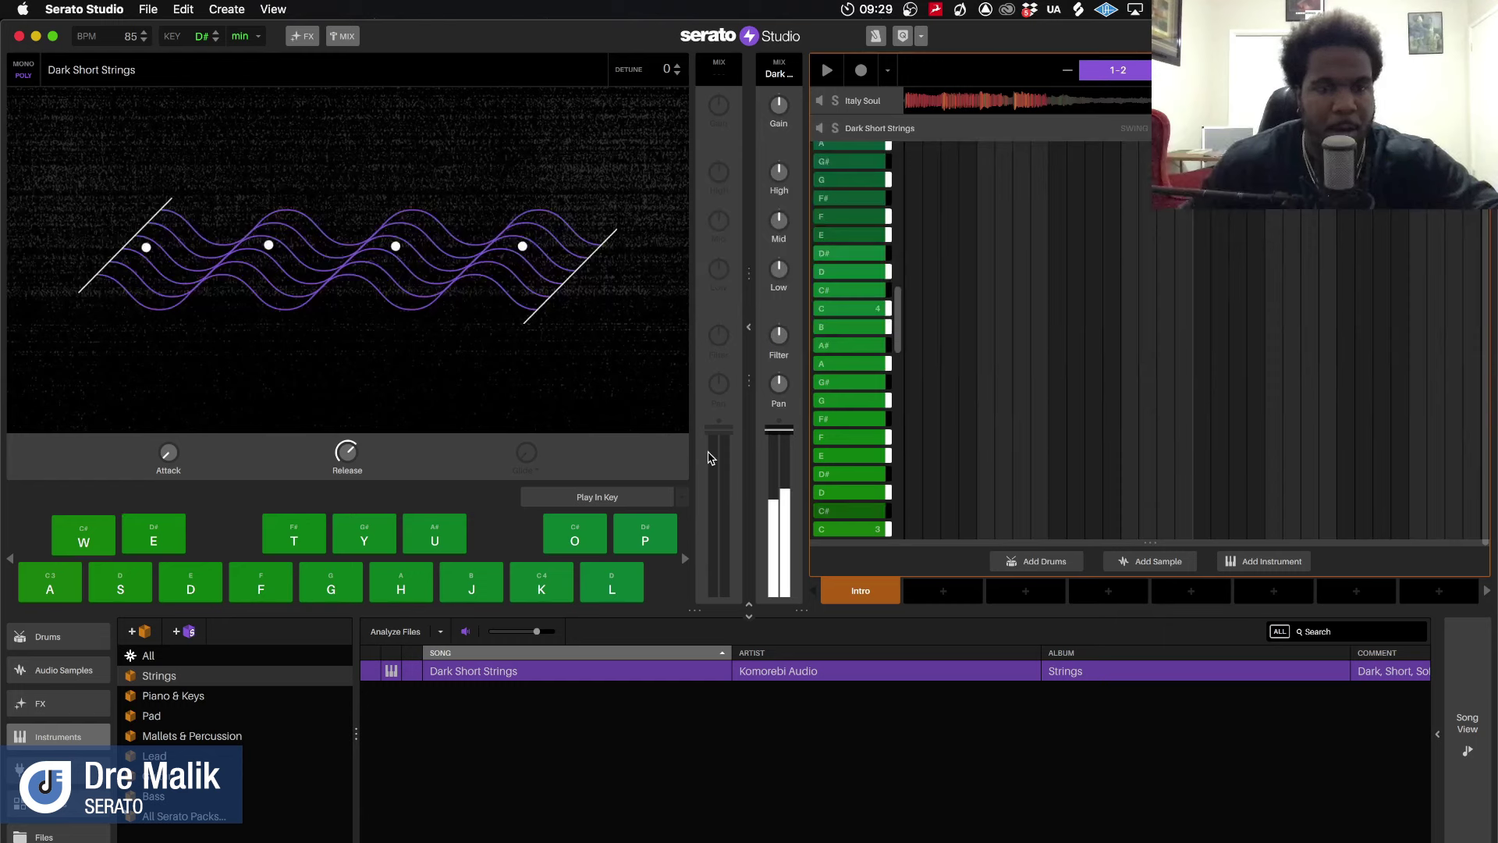
pyautogui.click(597, 497)
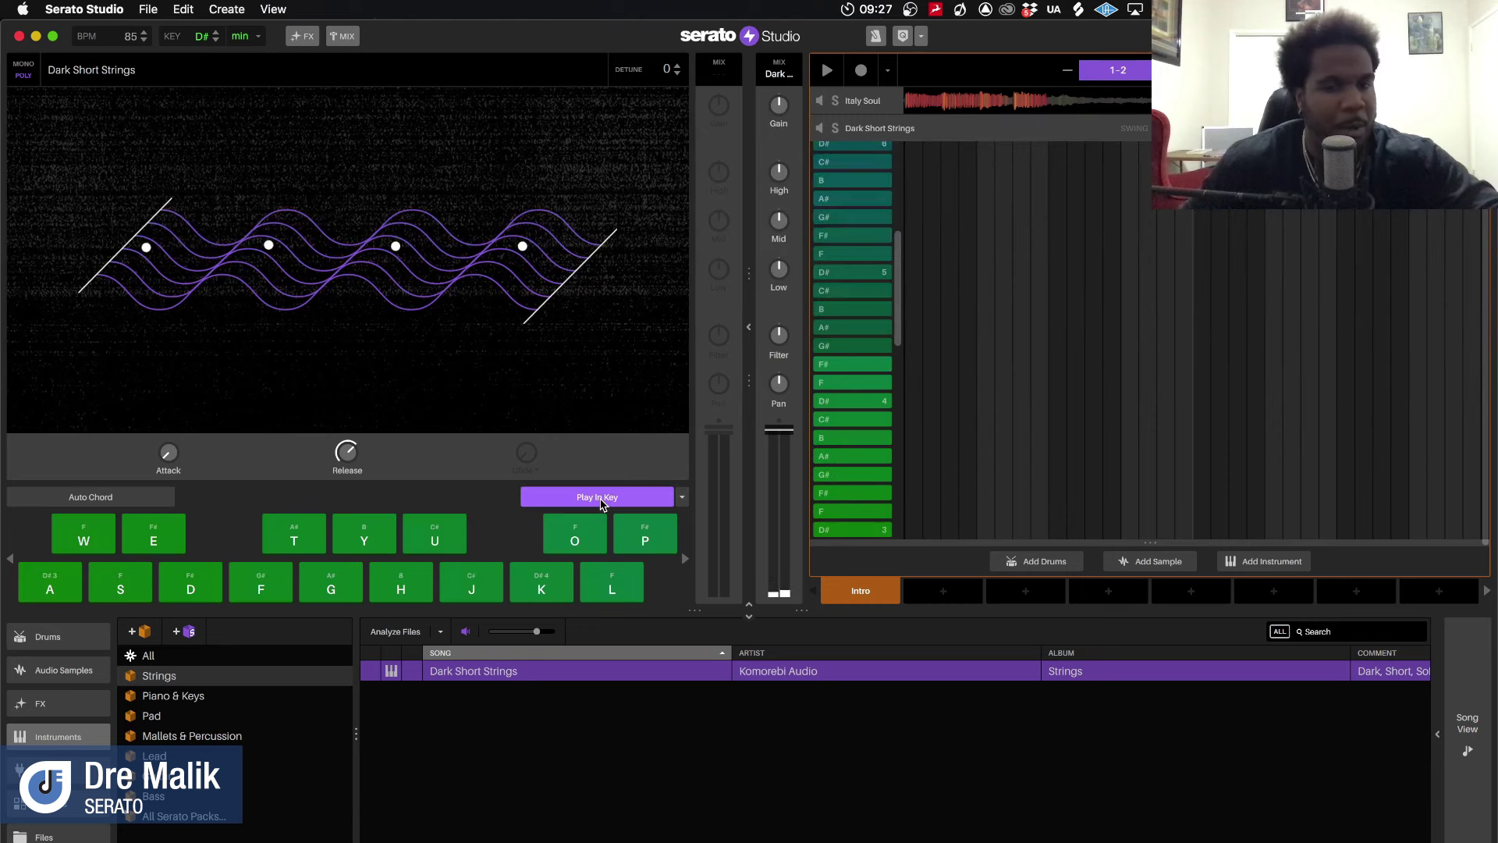
# Audition in-key notes such as F, F# and A# on Dark Short Strings
pyautogui.press('w')
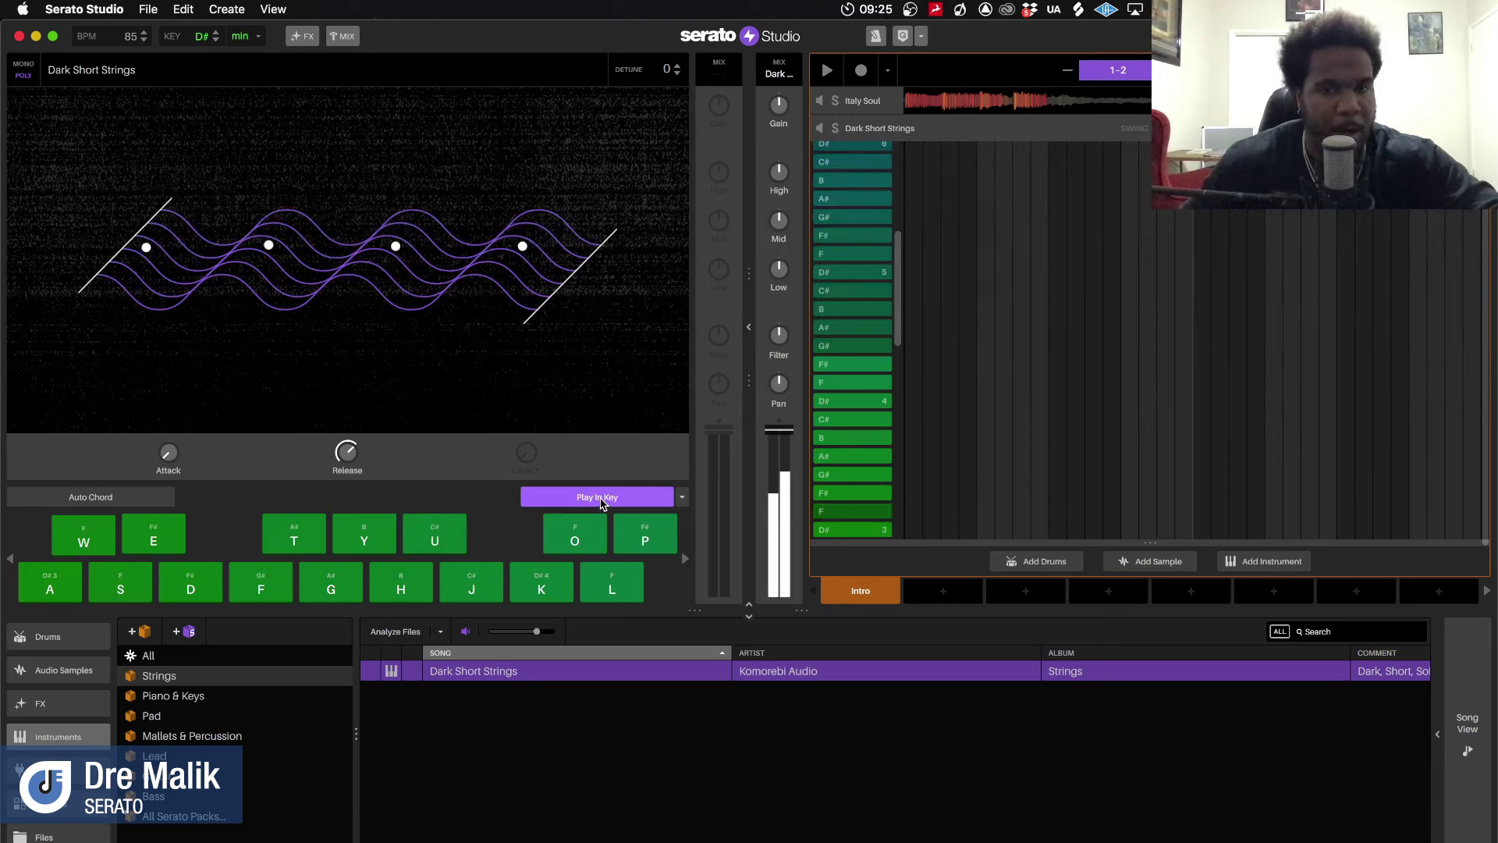
pyautogui.press('e')
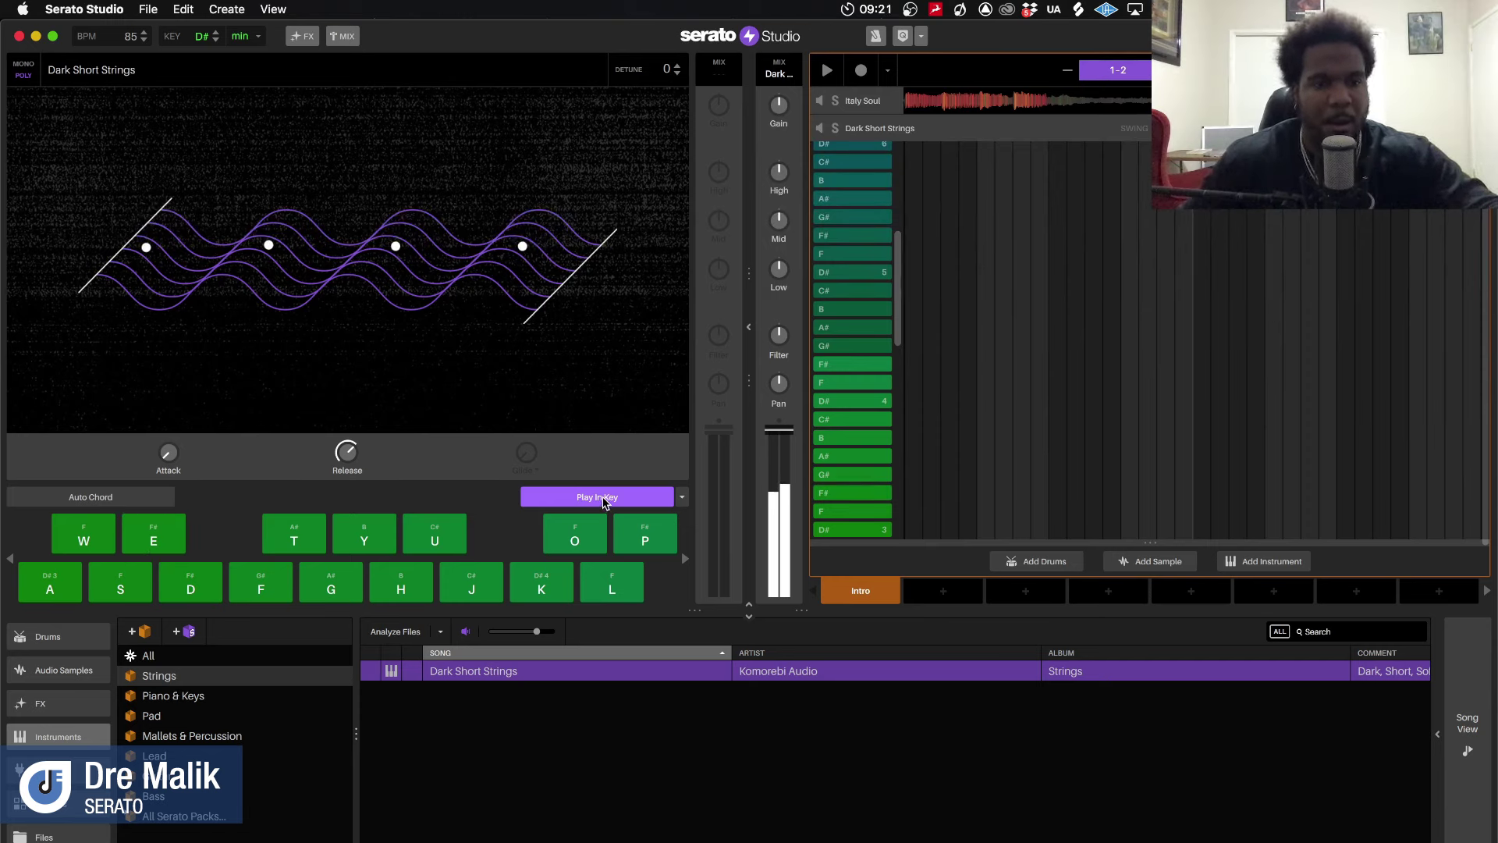
pyautogui.press('t')
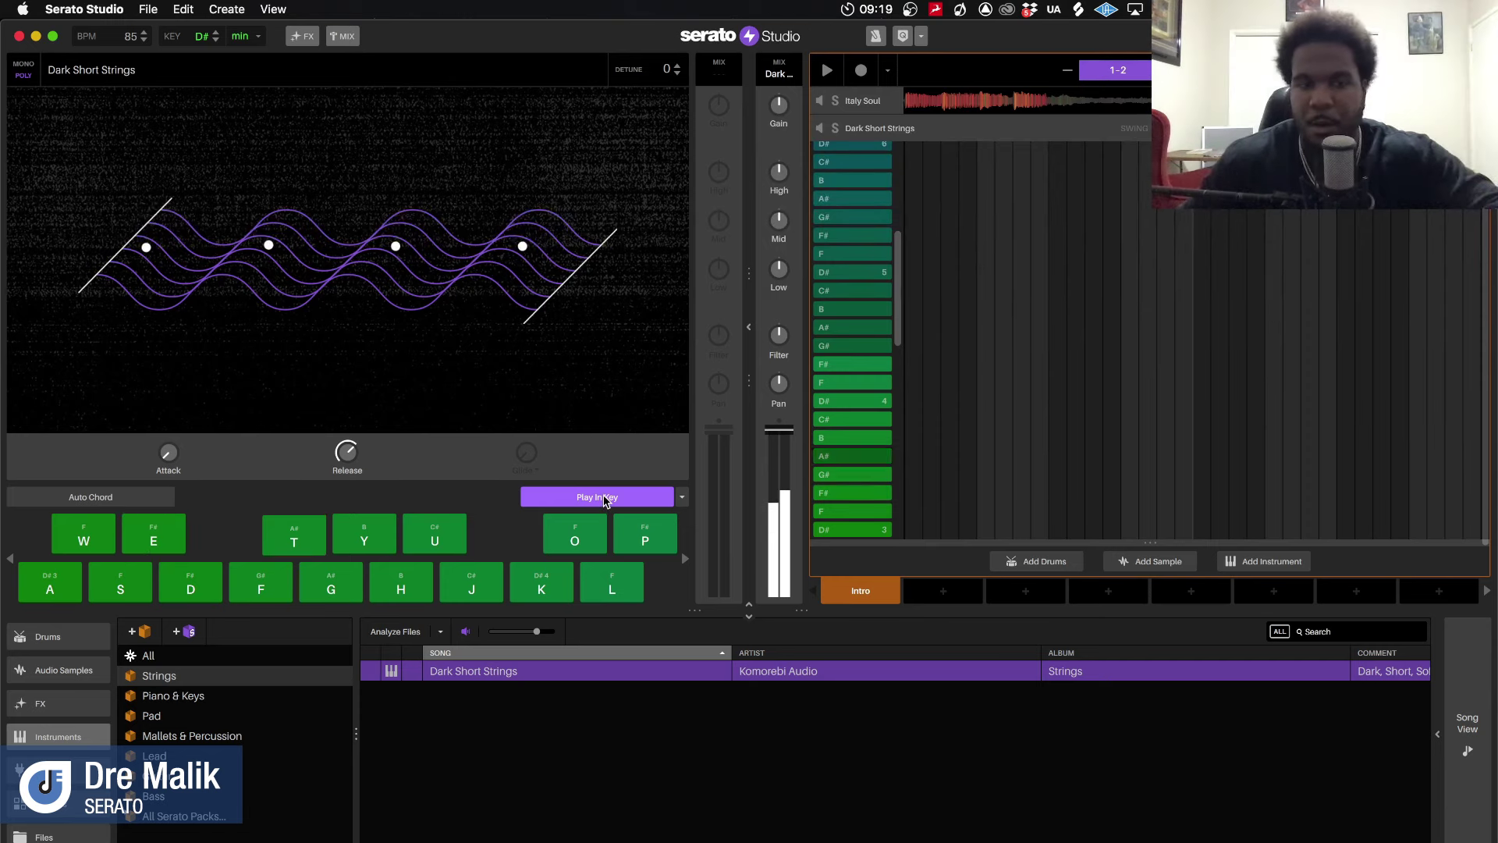
pyautogui.press('w')
pyautogui.press('e')
pyautogui.press('t')
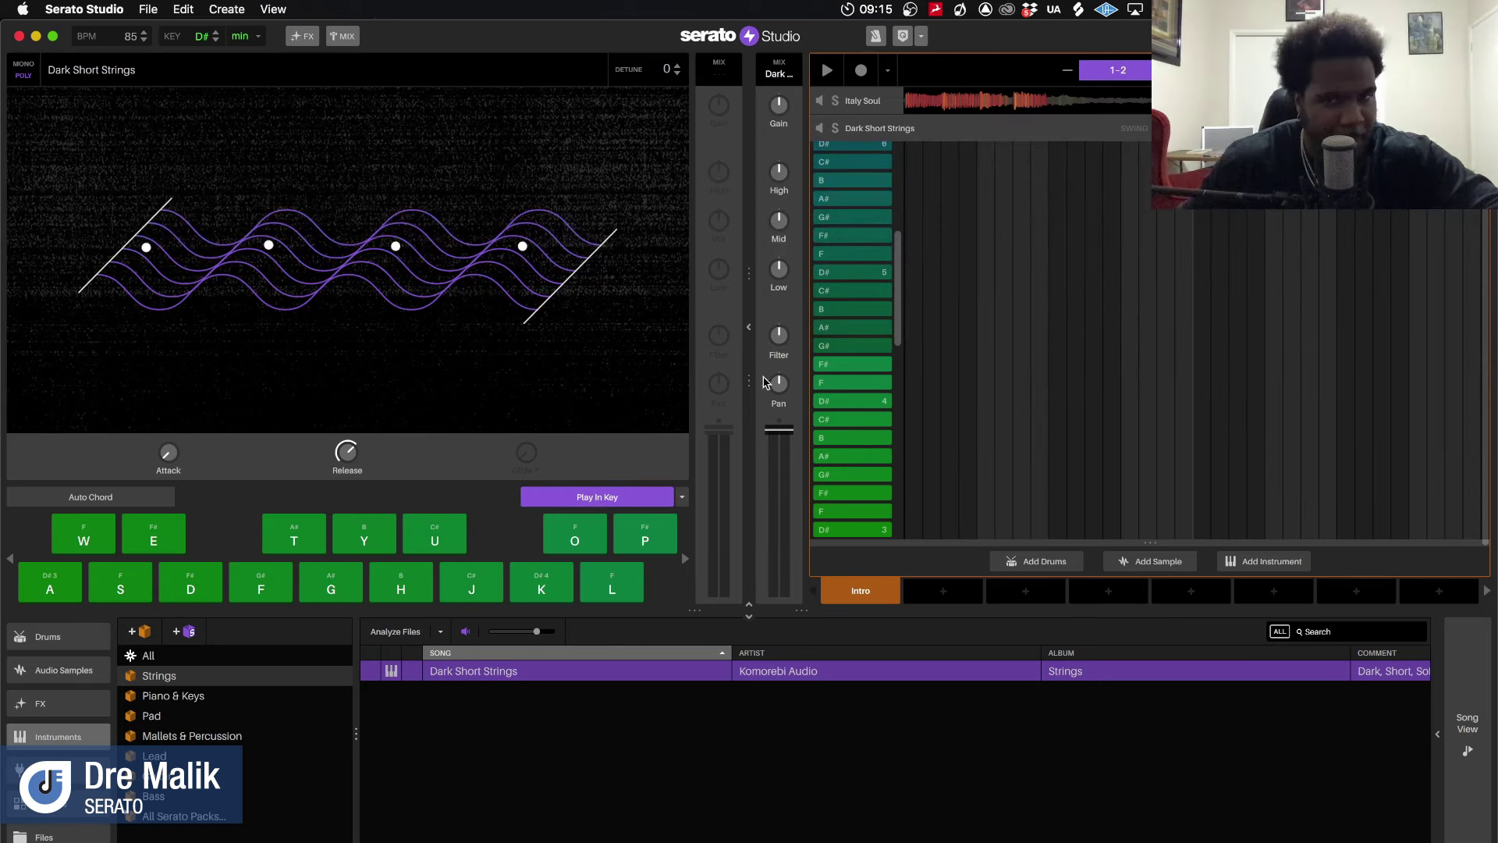
pyautogui.press('j')
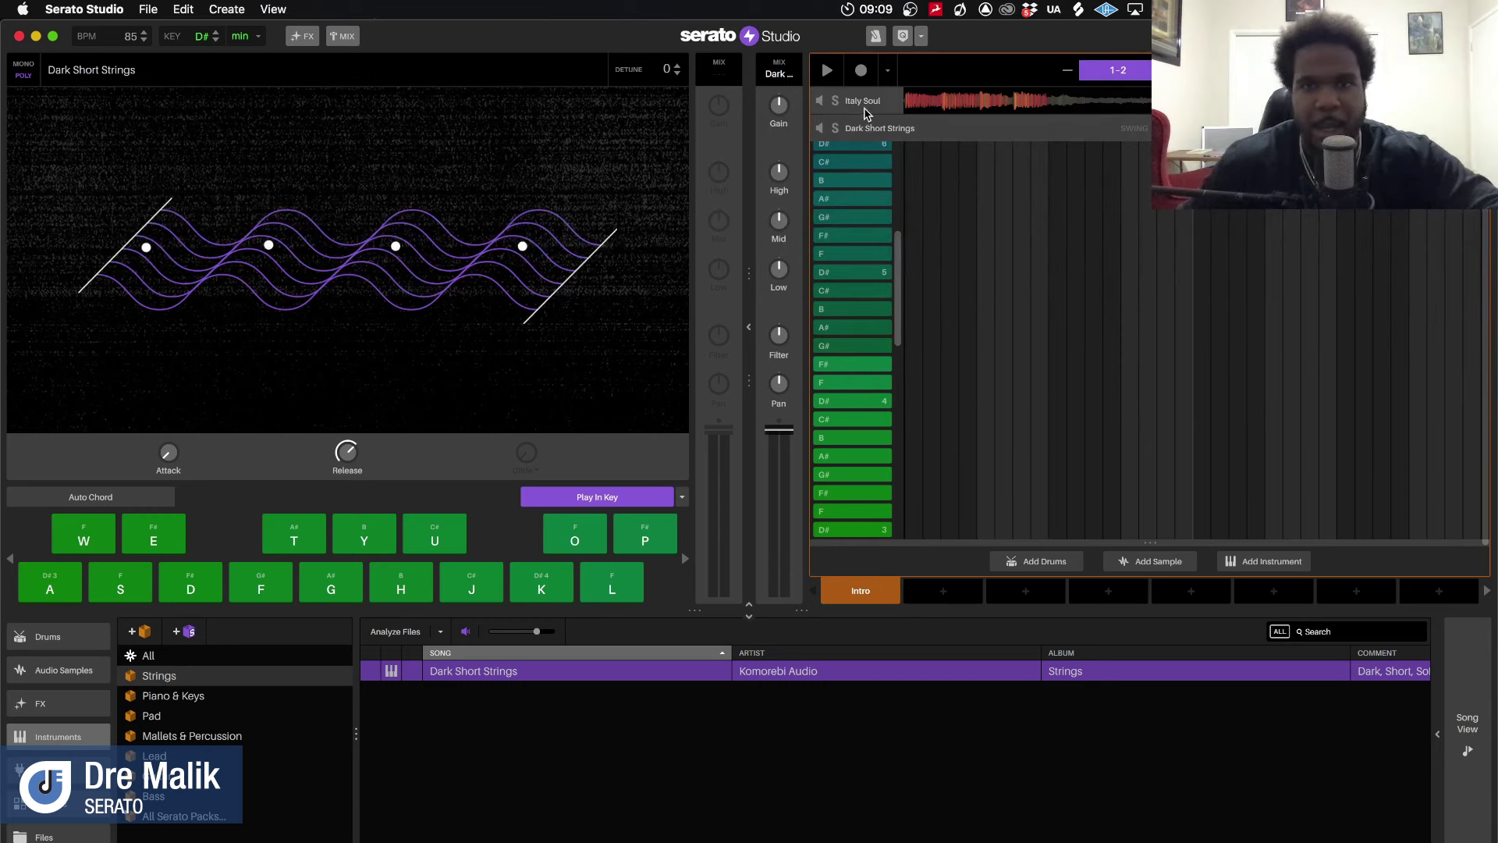
# Check the Italy Soul deck's sequencer, return to the Dark Short Strings deck, and audition its in-key notes again
pyautogui.press('Up')
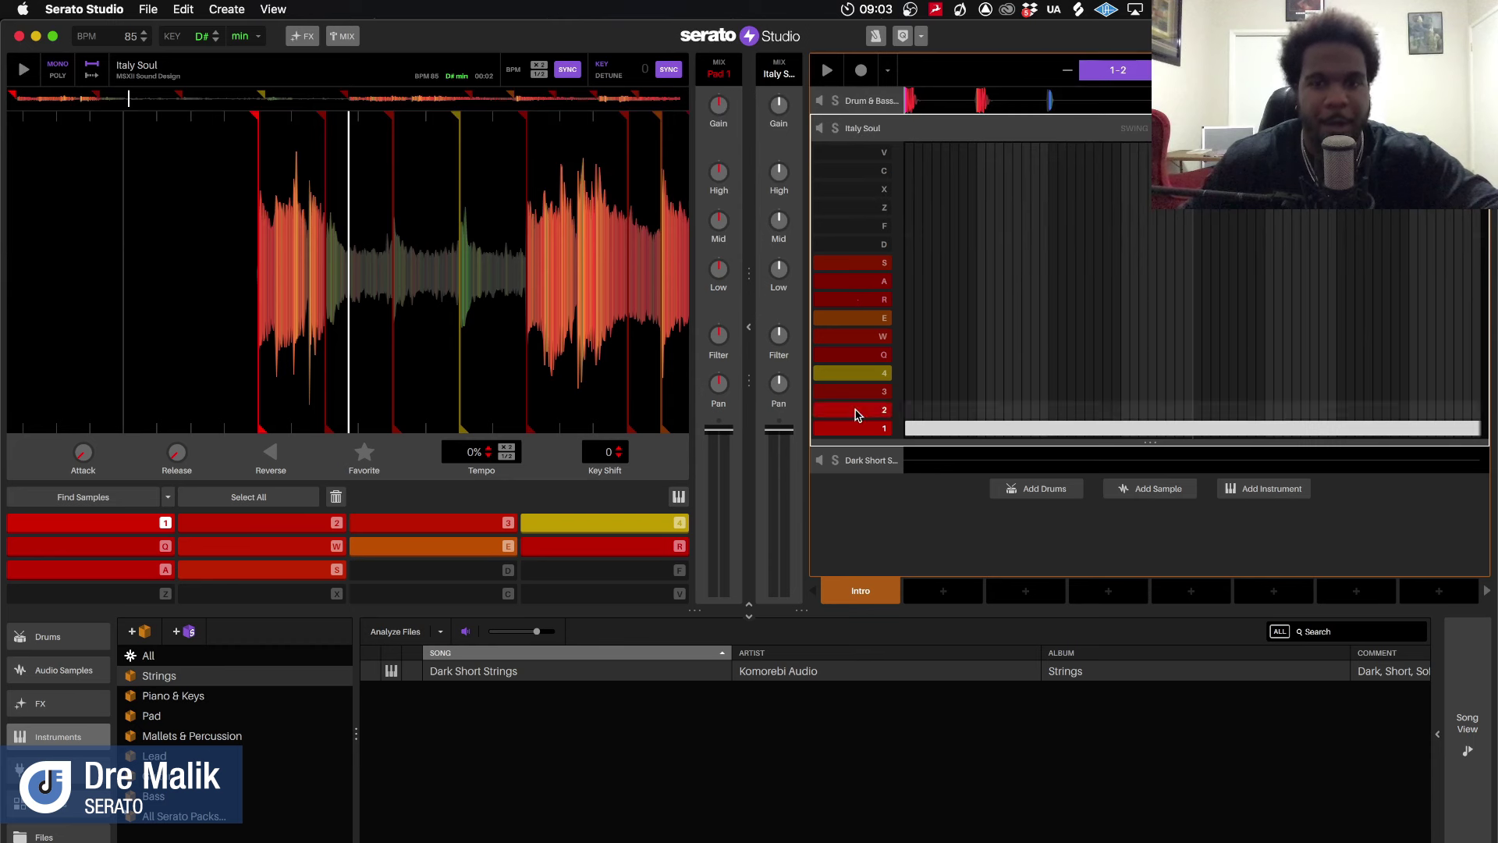
pyautogui.click(889, 472)
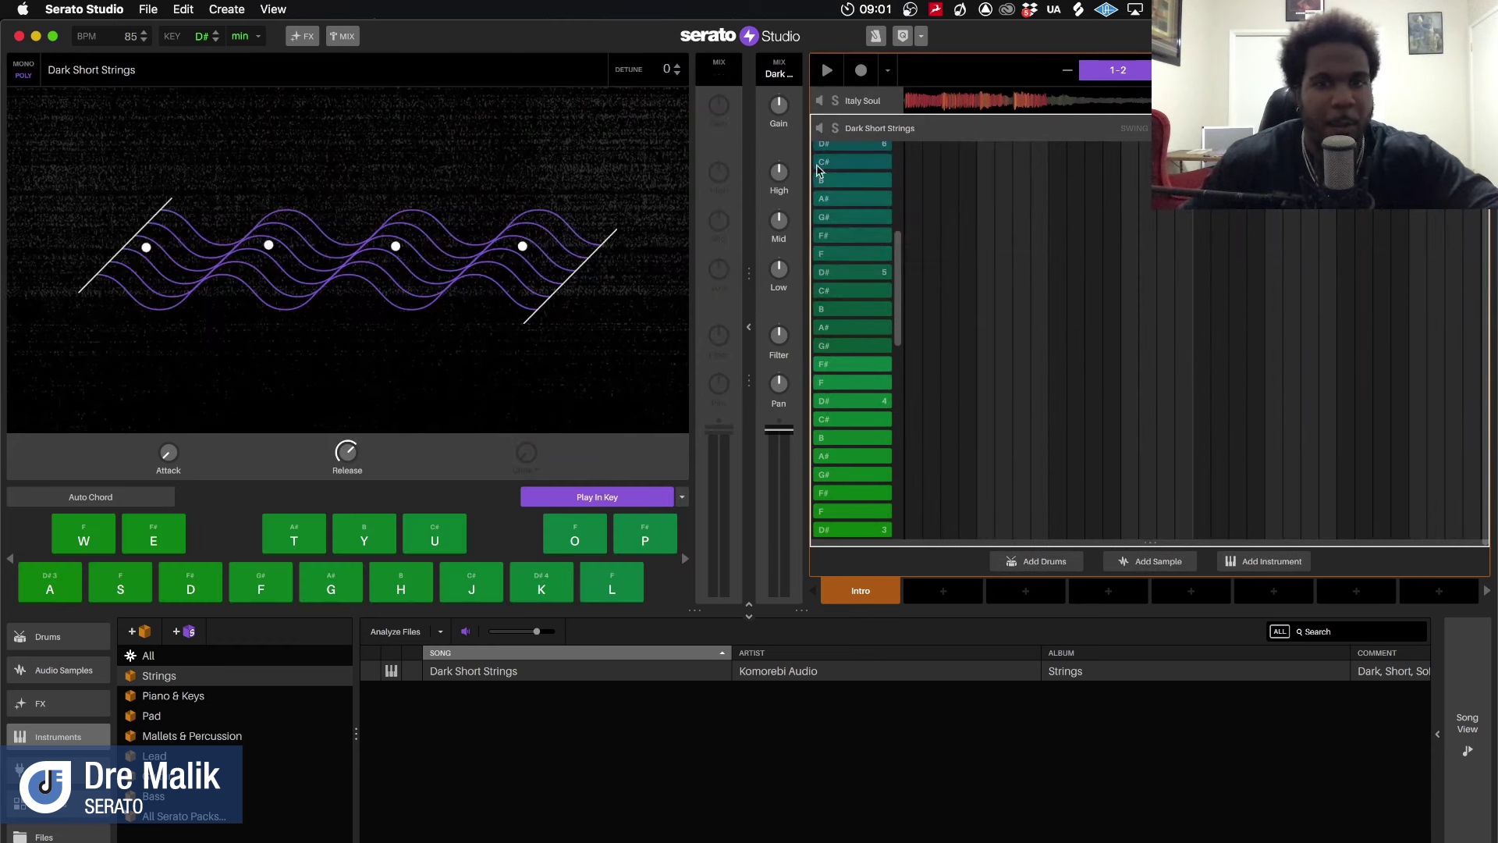
pyautogui.press('w')
pyautogui.press('e')
pyautogui.press('t')
pyautogui.press('e')
pyautogui.press('t')
pyautogui.press('w')
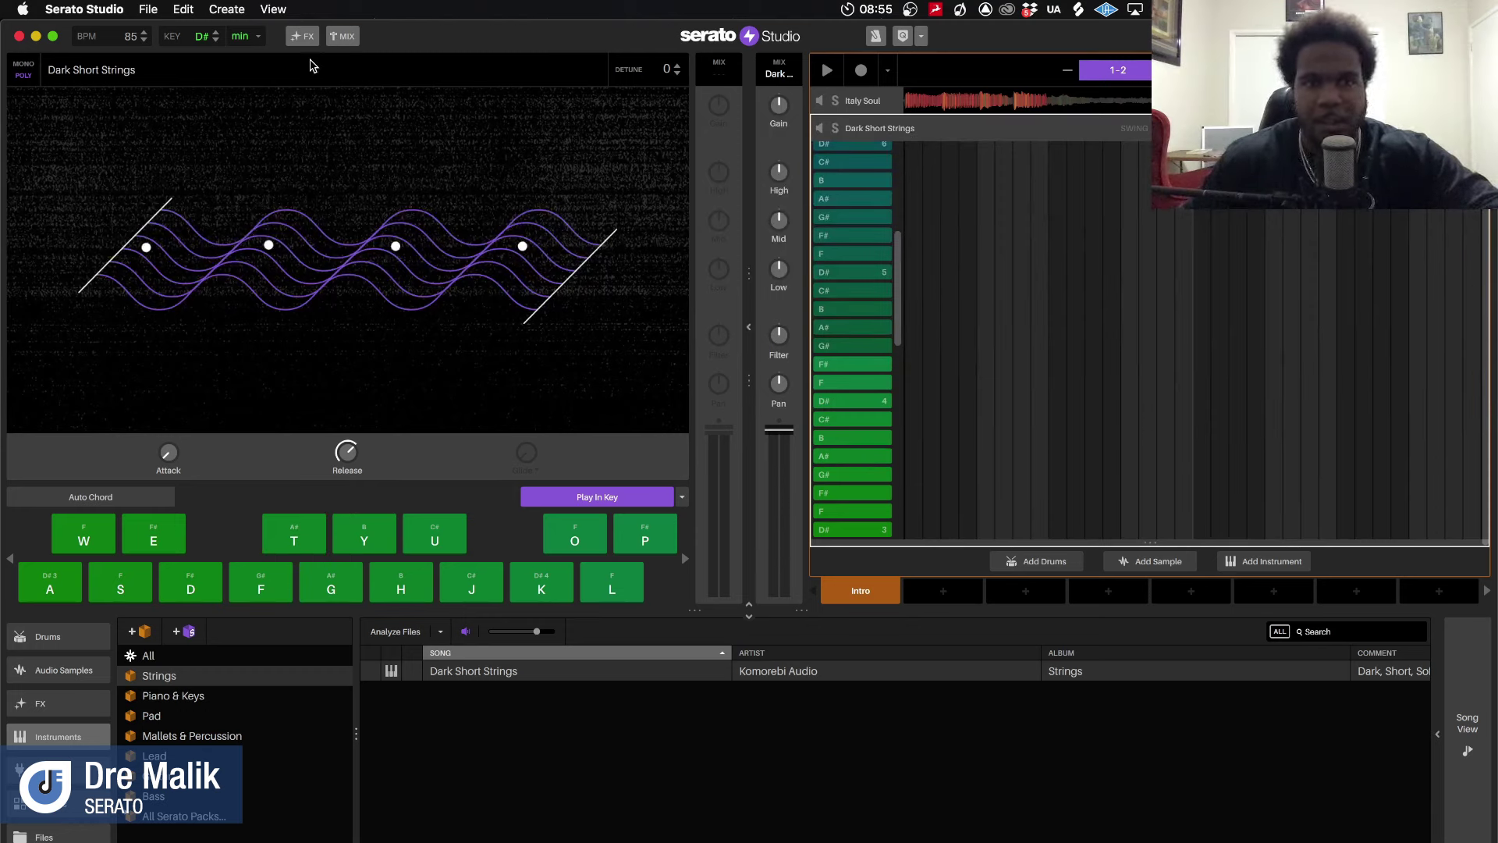
pyautogui.click(874, 199)
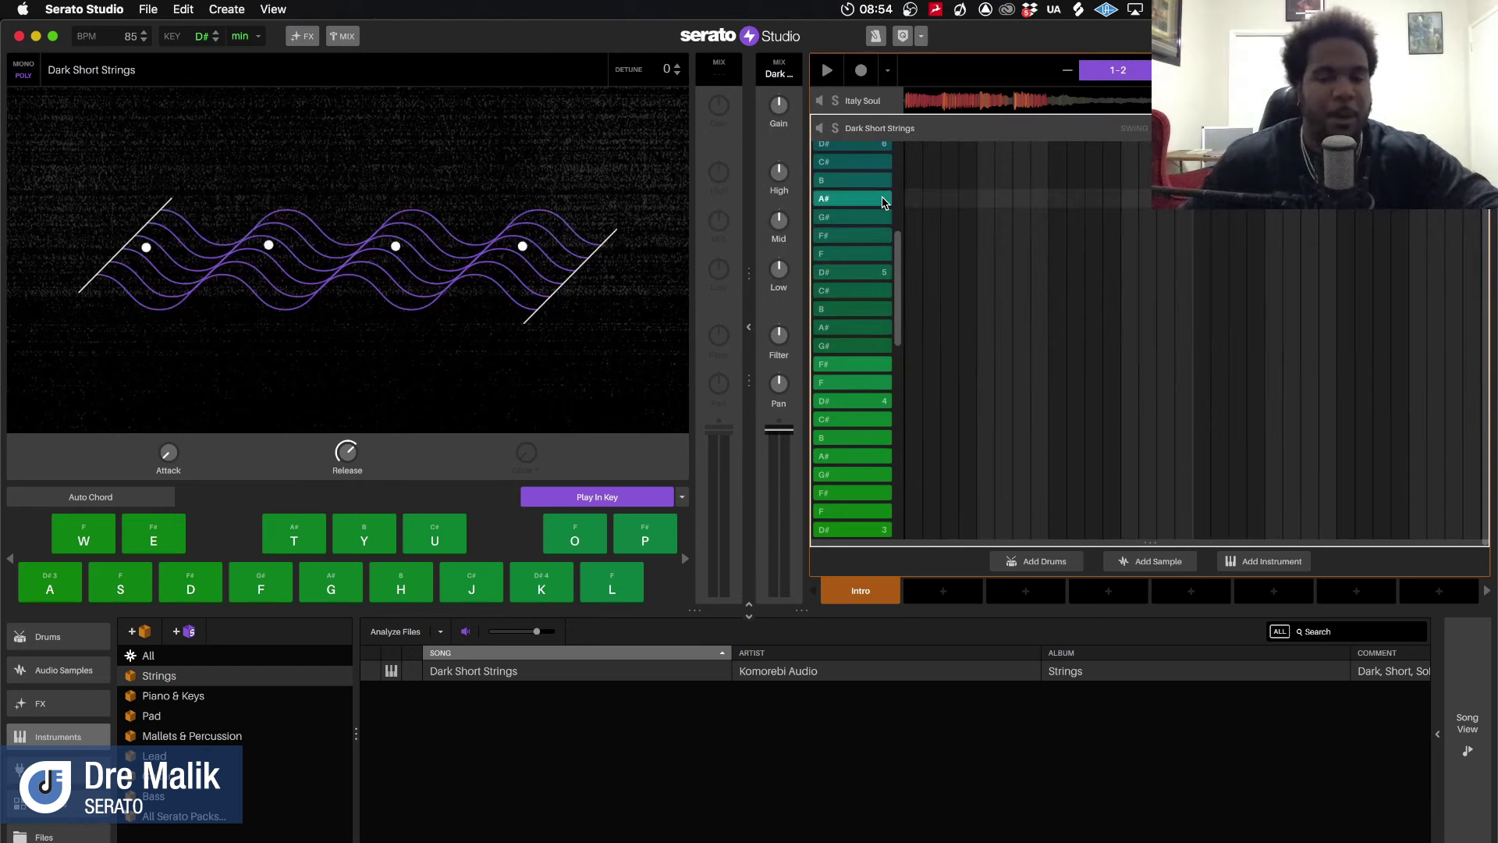
pyautogui.click(855, 455)
pyautogui.click(855, 511)
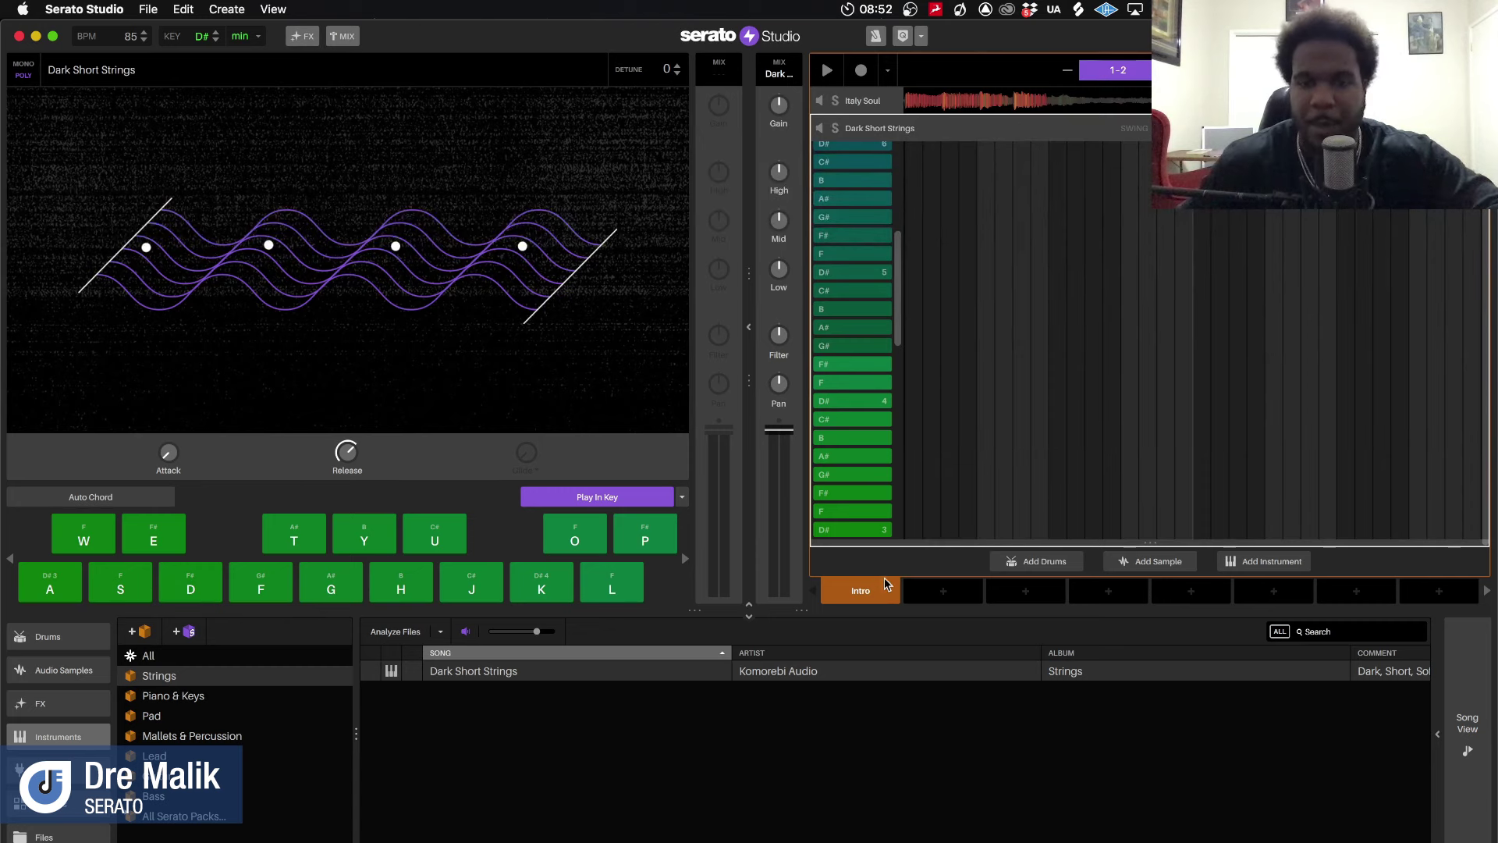
# Copy the Intro scene into the next empty scene slot and bring the lower string notes into range
pyautogui.moveTo(934, 593)
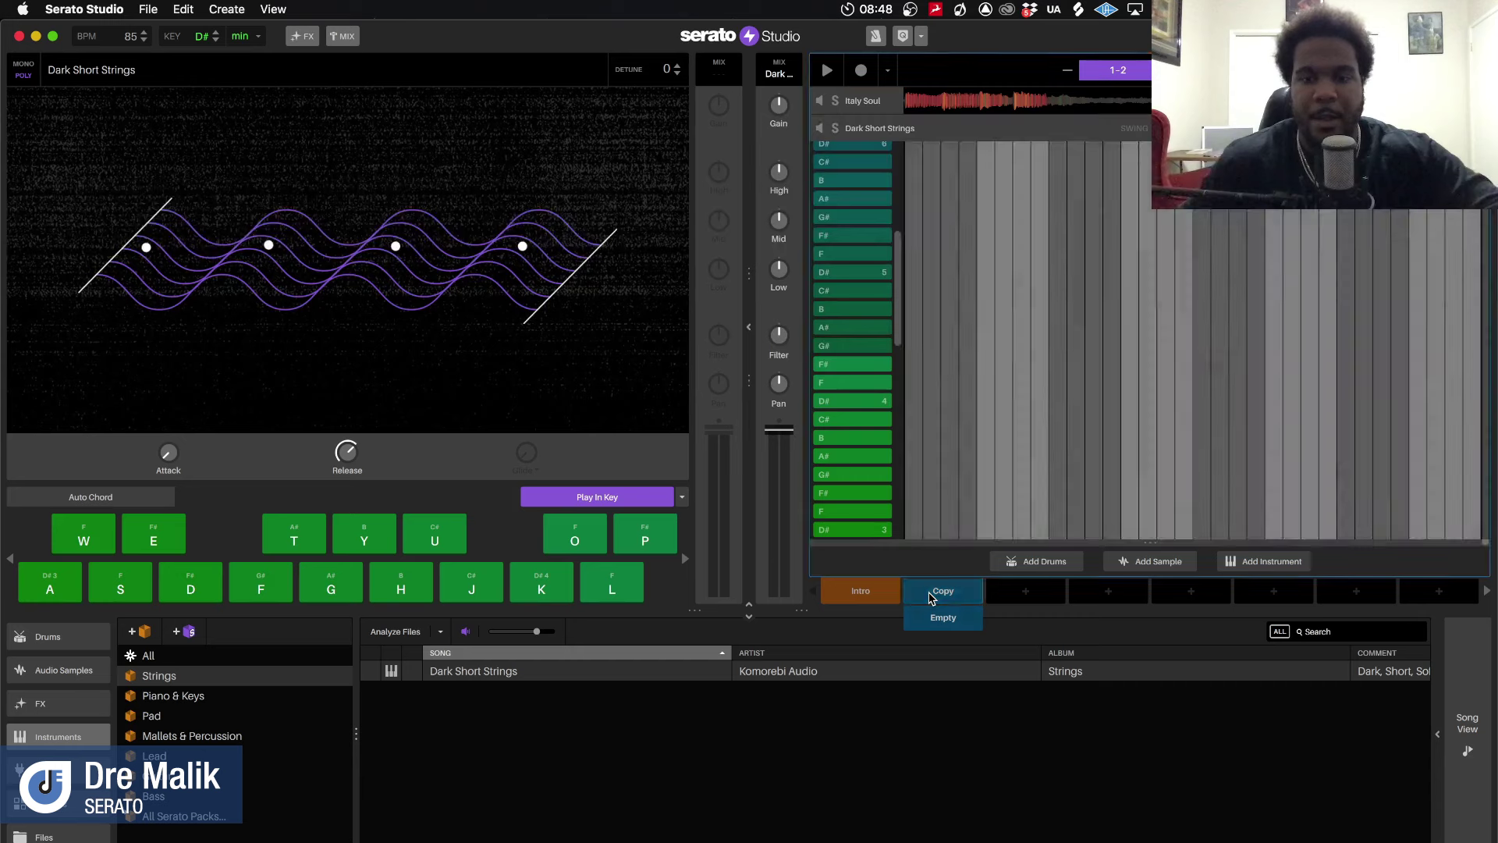
pyautogui.click(927, 593)
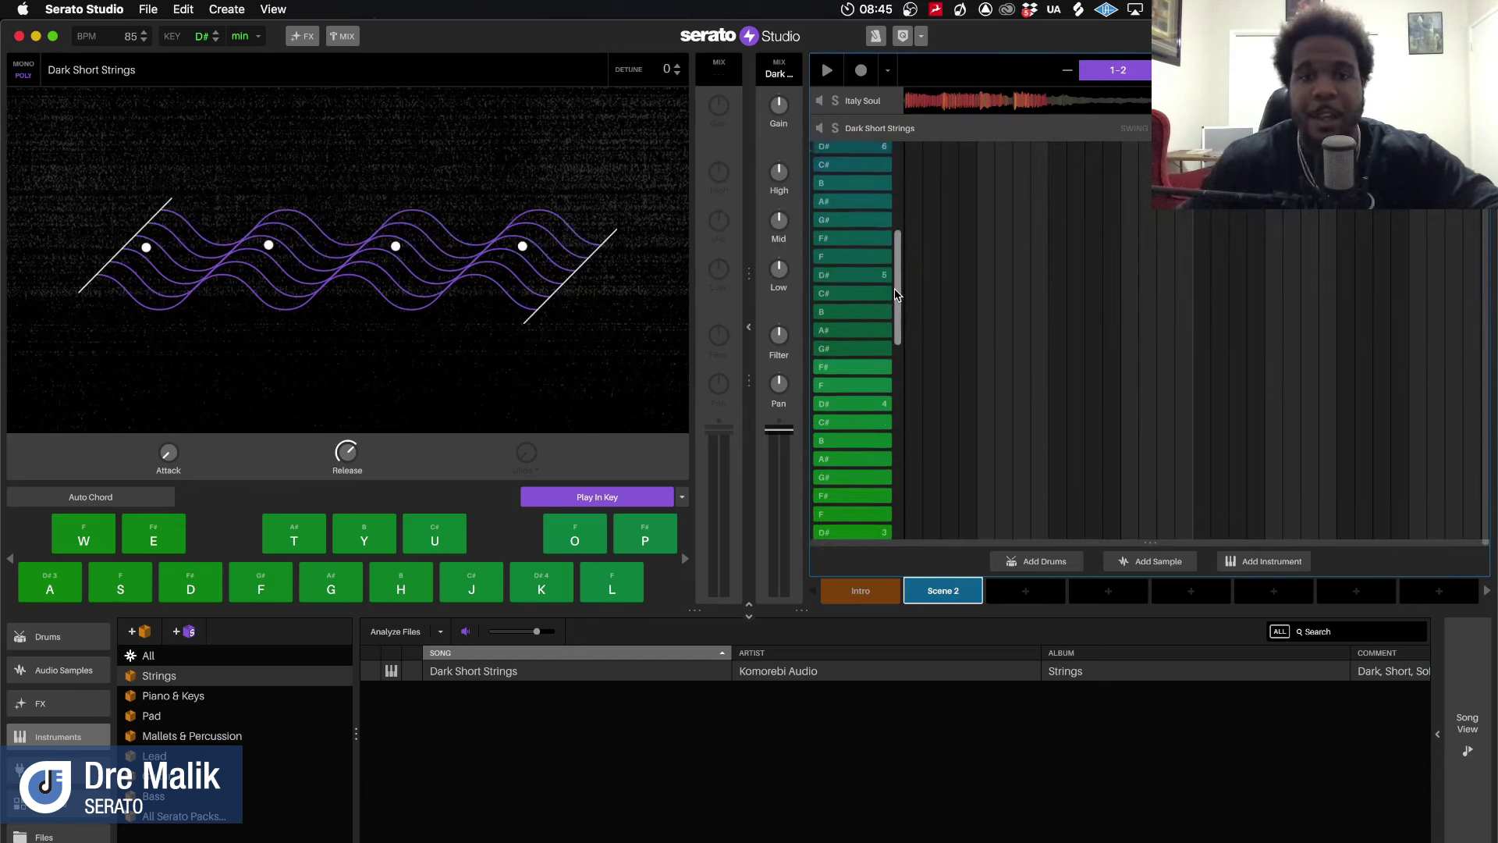
pyautogui.moveTo(896, 295); pyautogui.dragTo(896, 310)
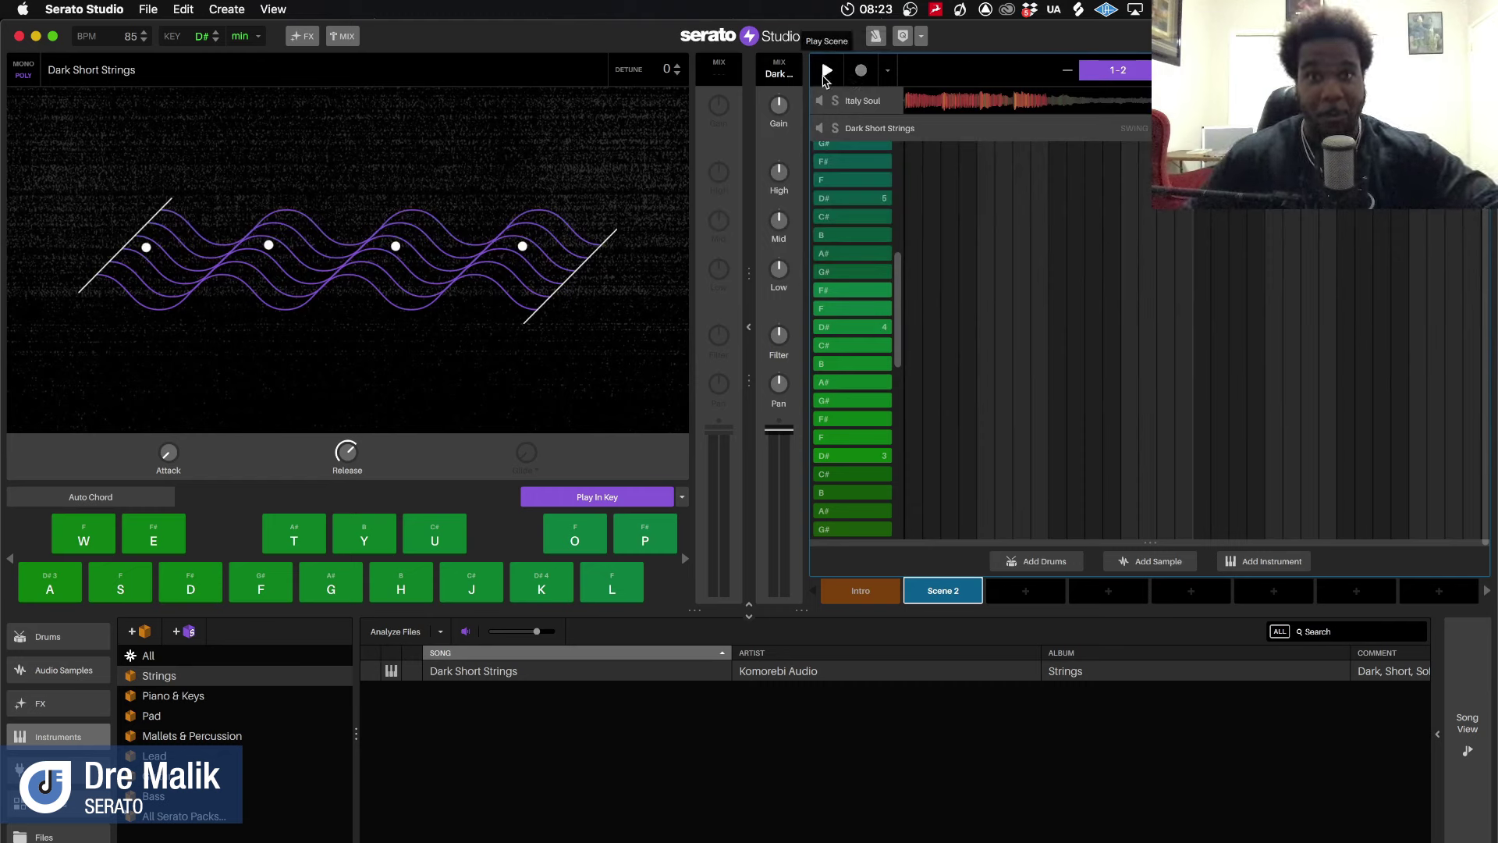
# Play Scene 2 and record a live Dark Short Strings melody over it using F, F#, A#, B and C# across bars 1-4
pyautogui.click(825, 72)
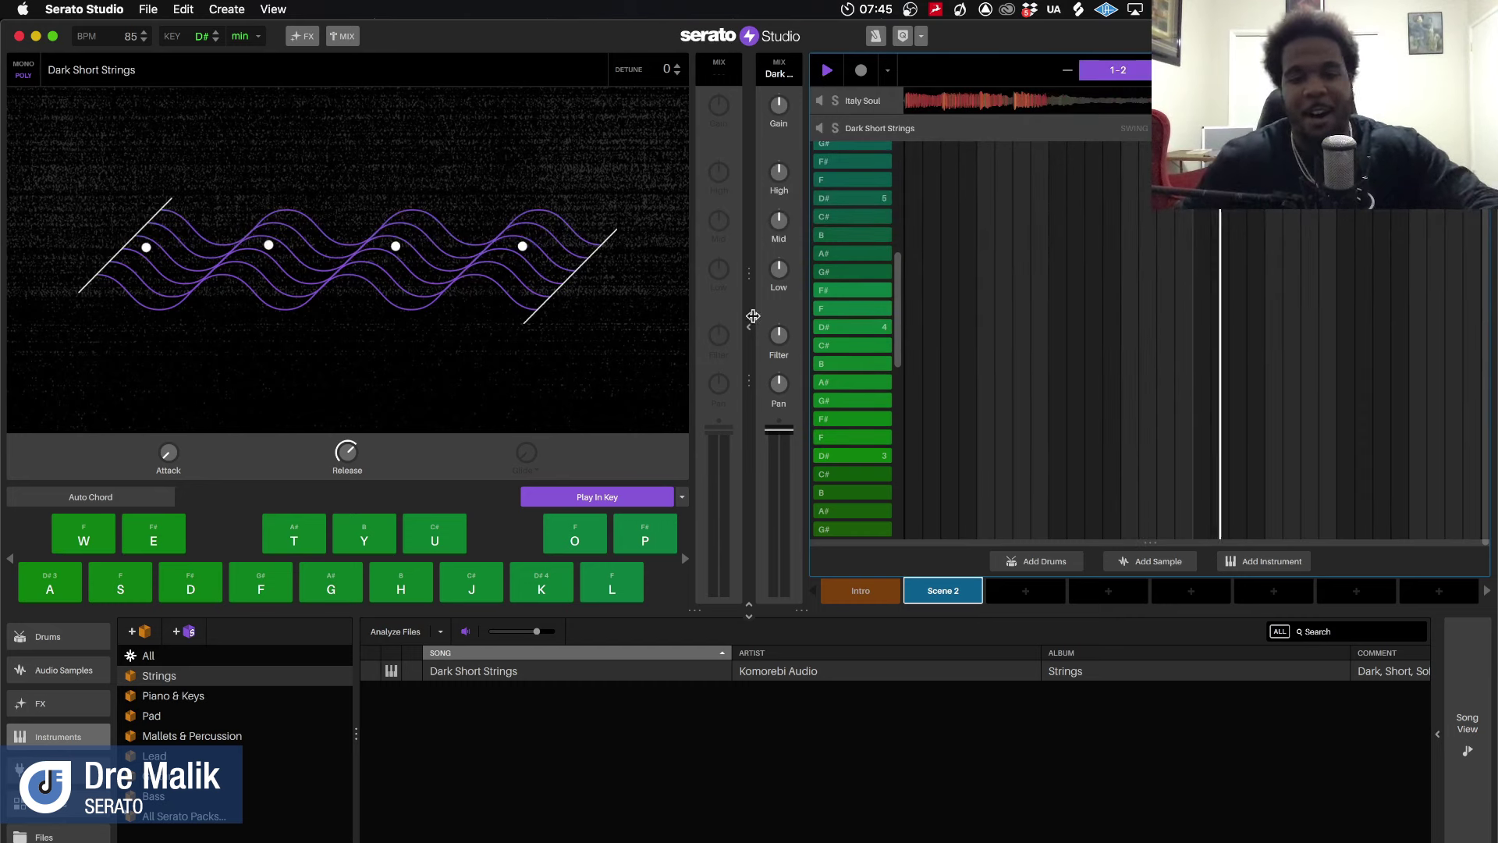
pyautogui.press('space')
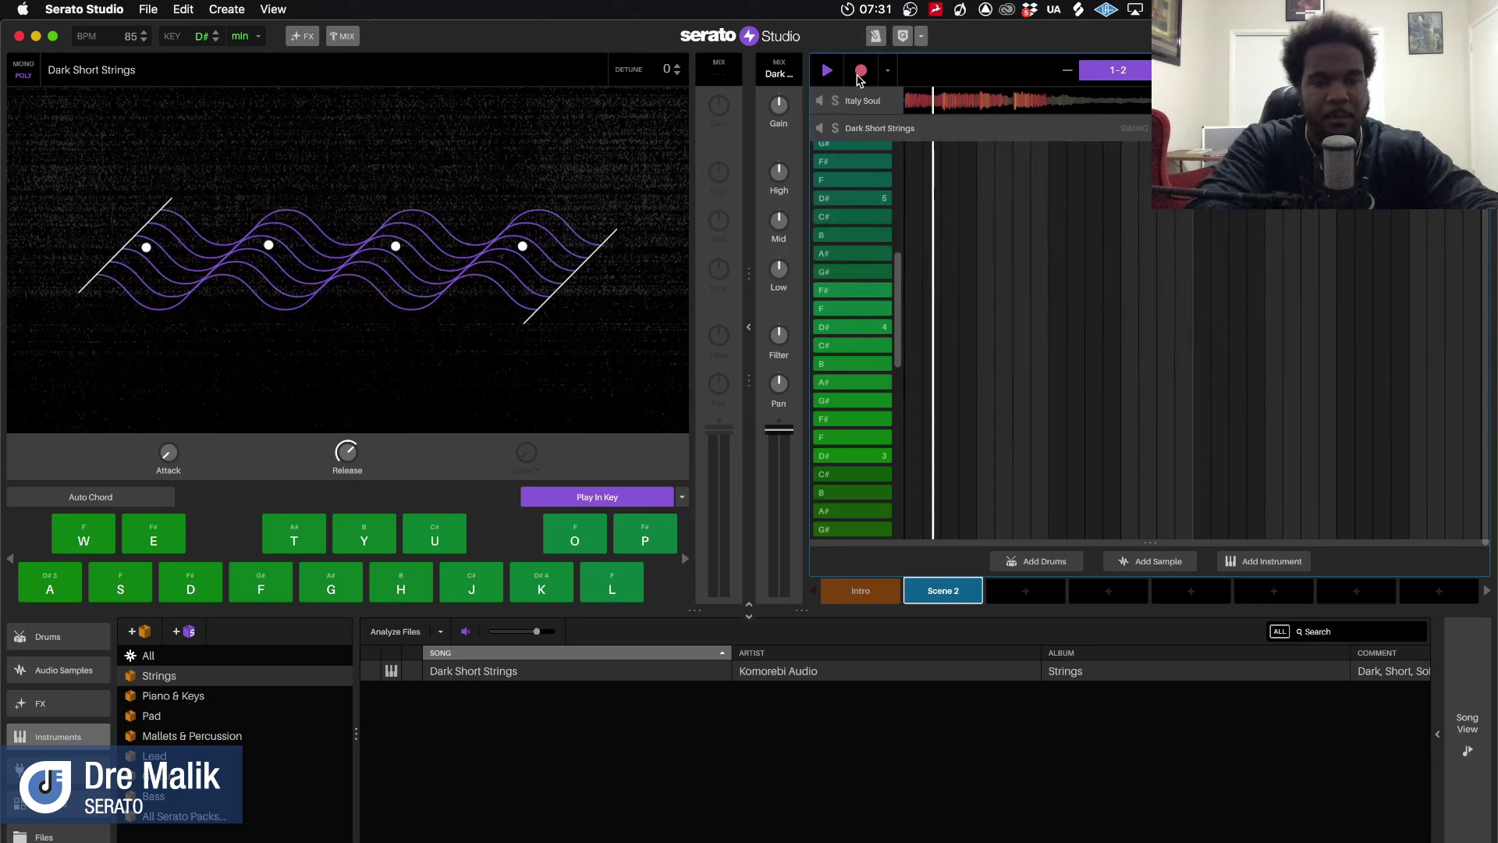
pyautogui.press('e')
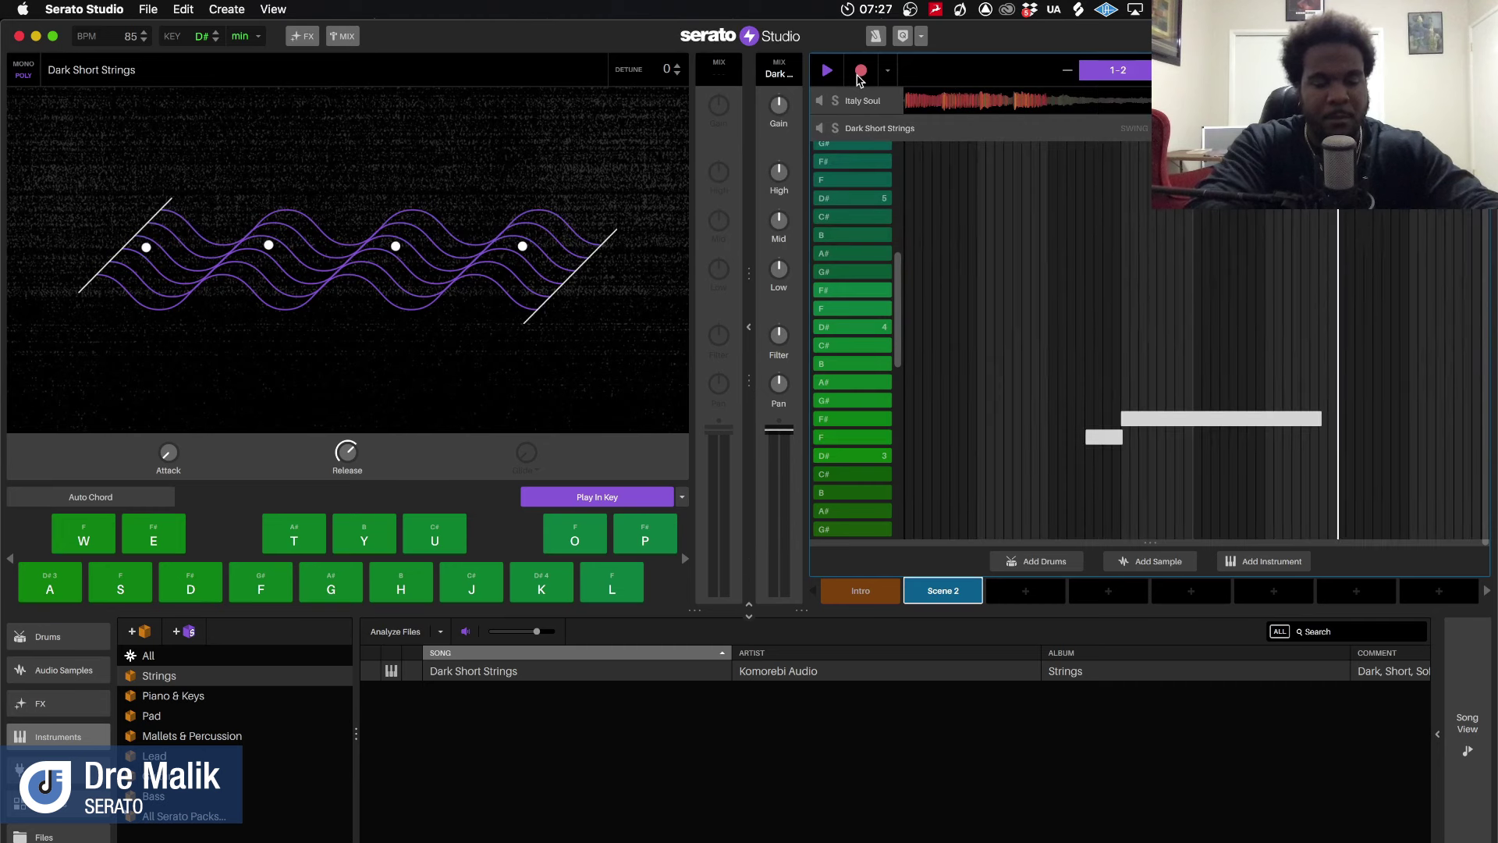
pyautogui.press('w')
pyautogui.press('h')
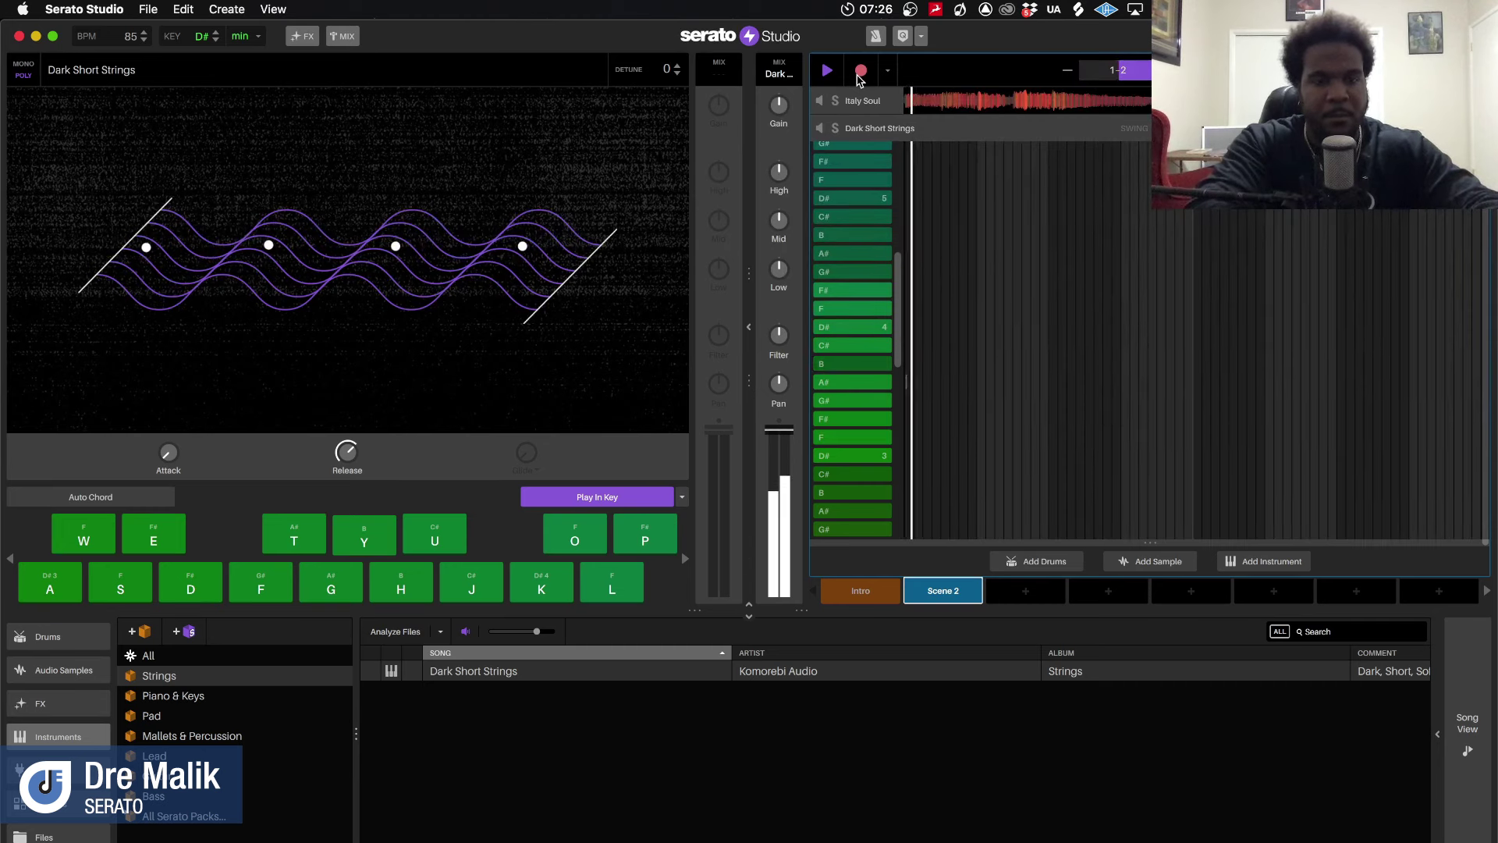
pyautogui.press('g')
pyautogui.press('d')
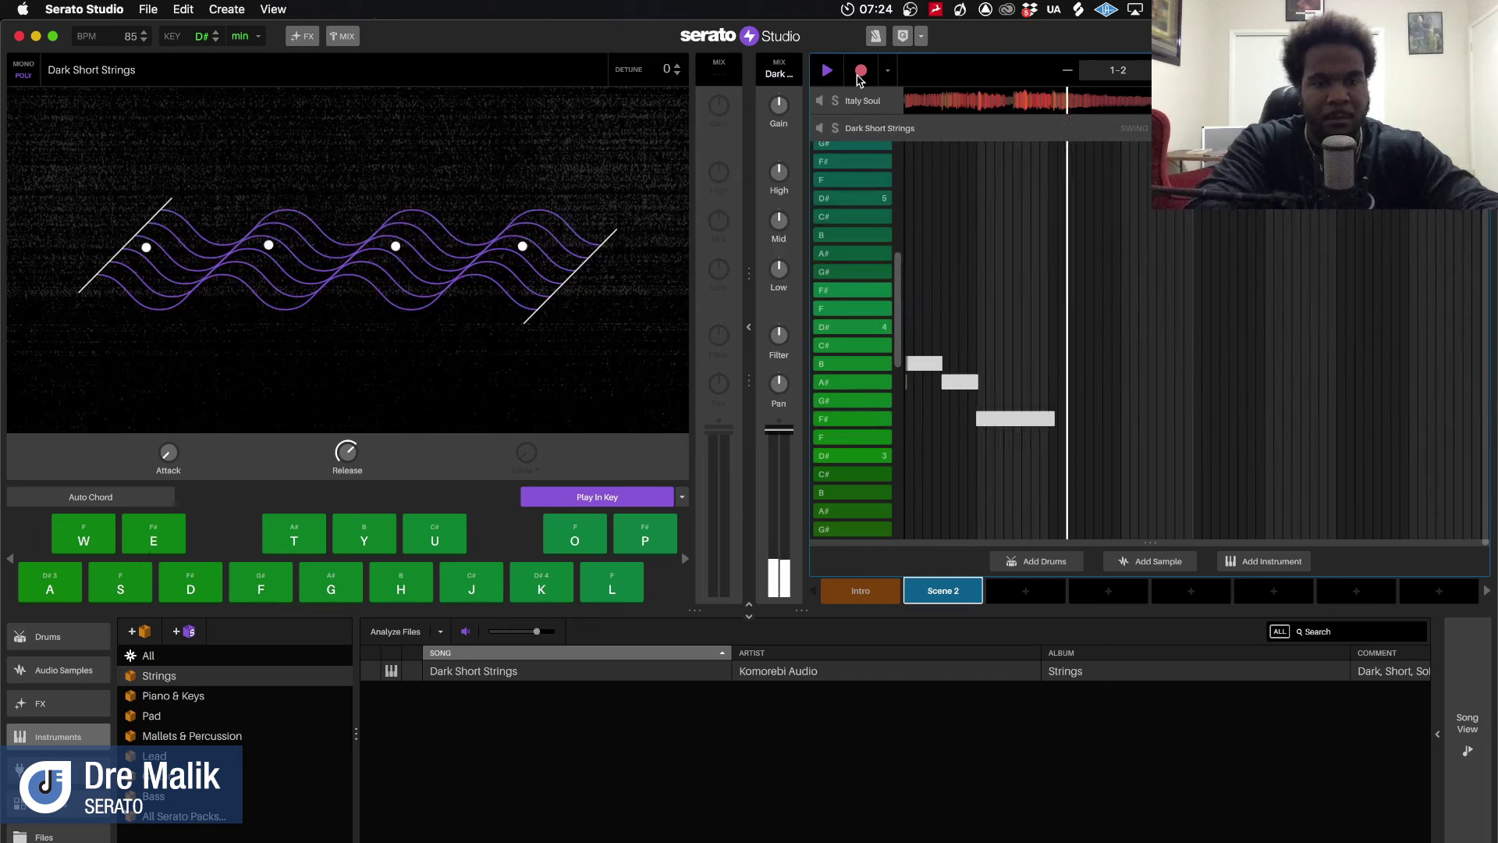
pyautogui.press('j')
pyautogui.press('h')
pyautogui.press('g')
pyautogui.press('d')
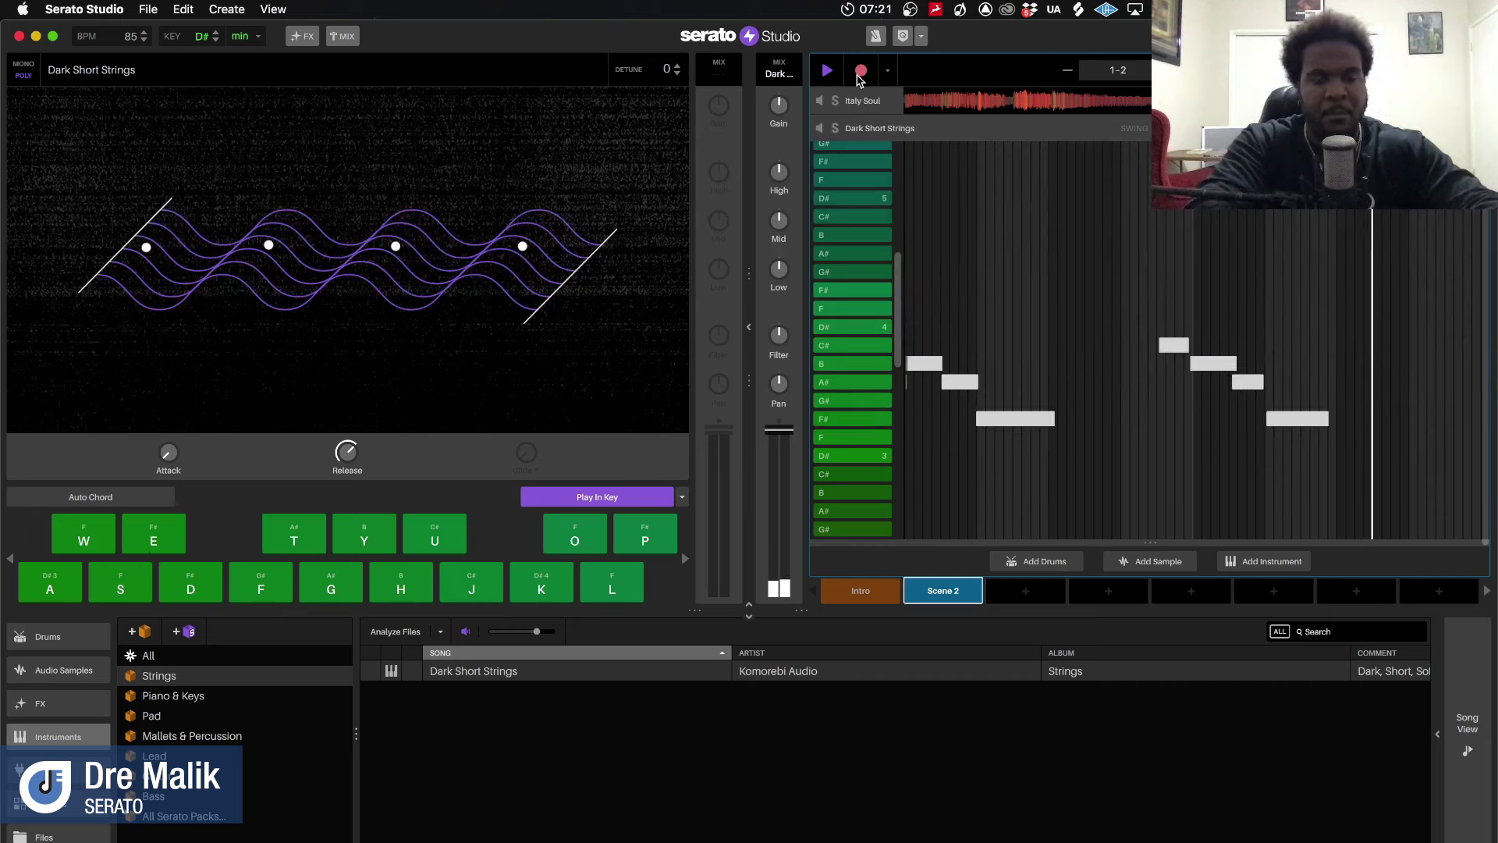
pyautogui.press('s')
pyautogui.press('d')
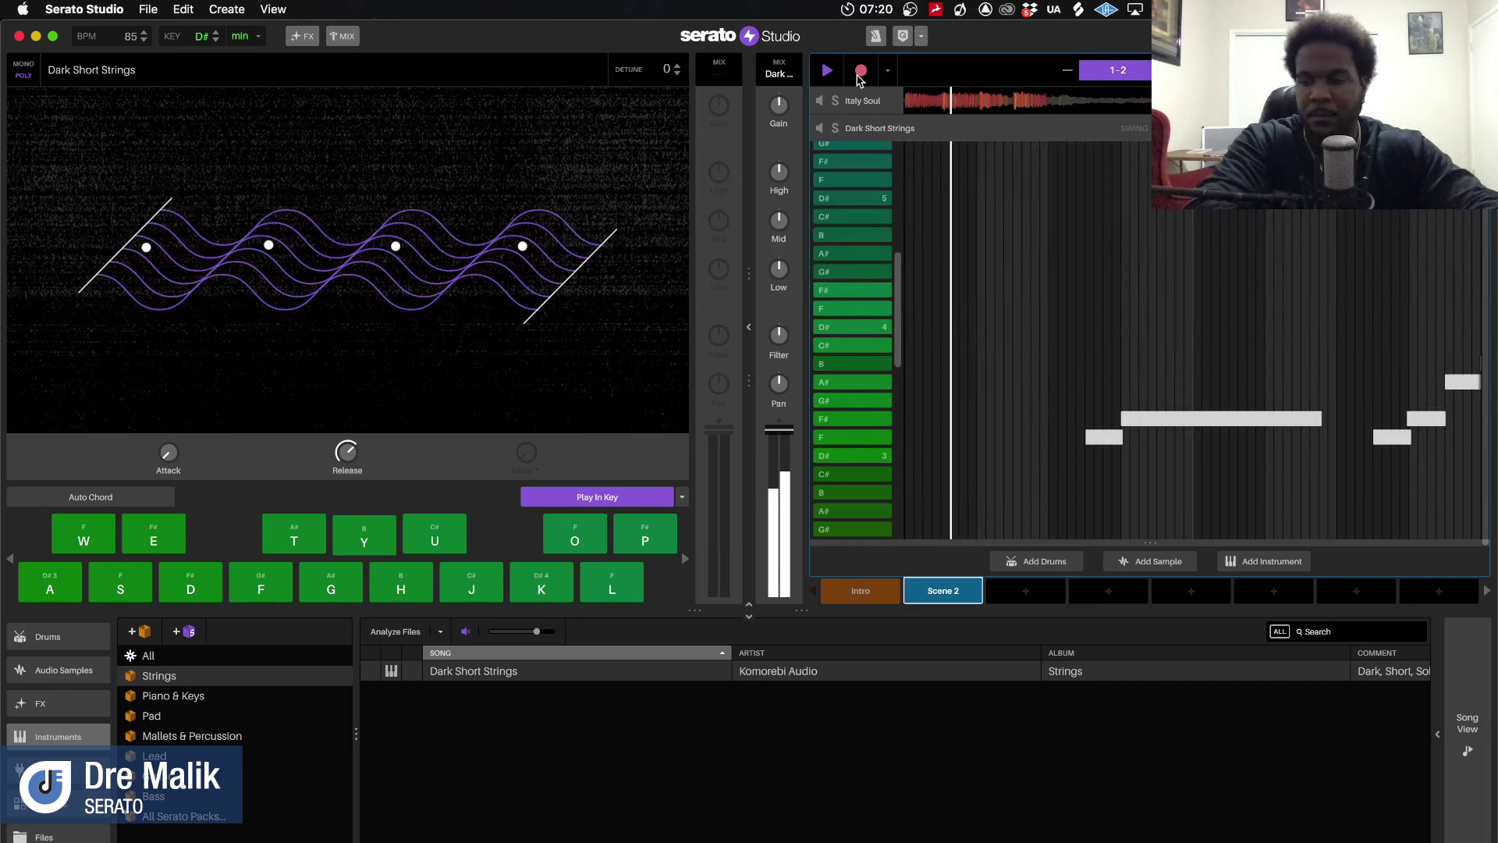
pyautogui.press('h')
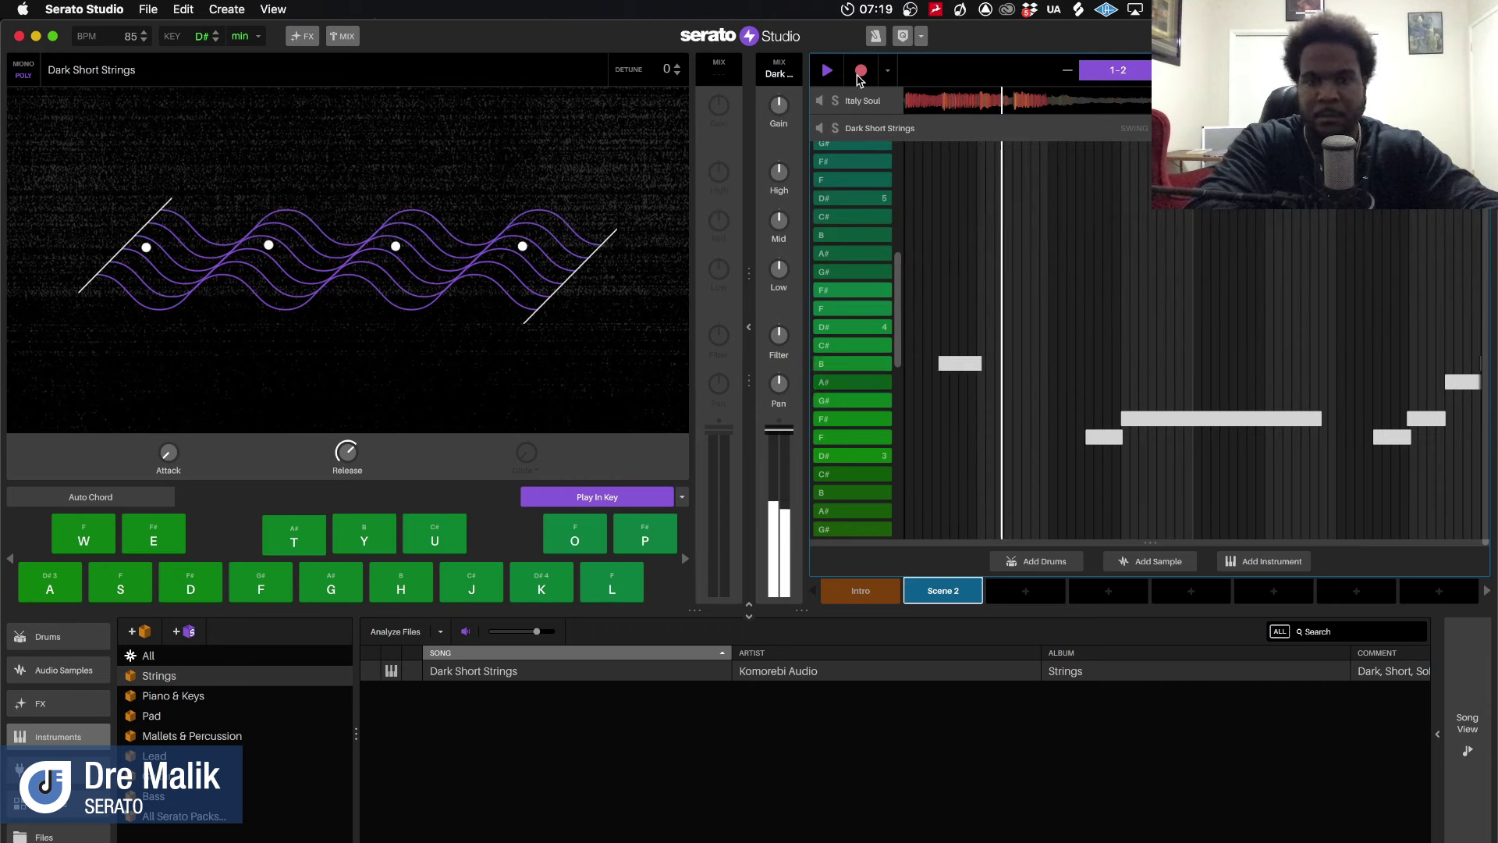
pyautogui.press('g')
pyautogui.press('s')
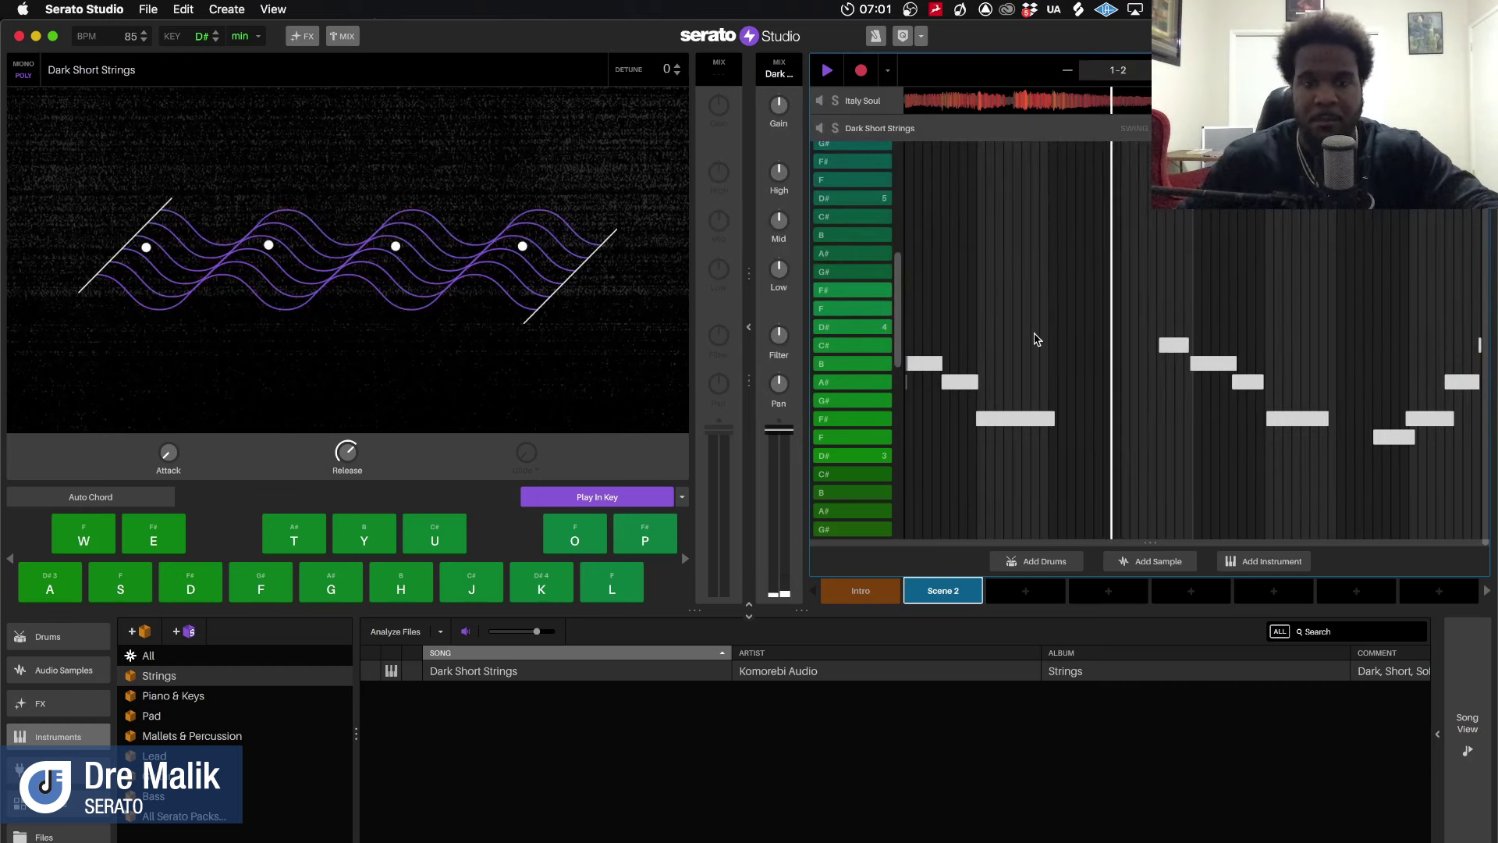
# Nudge the timing of the Dark Short Strings C# note and the B note following it, checking the melody against Scene 2 playback
pyautogui.click(1178, 349)
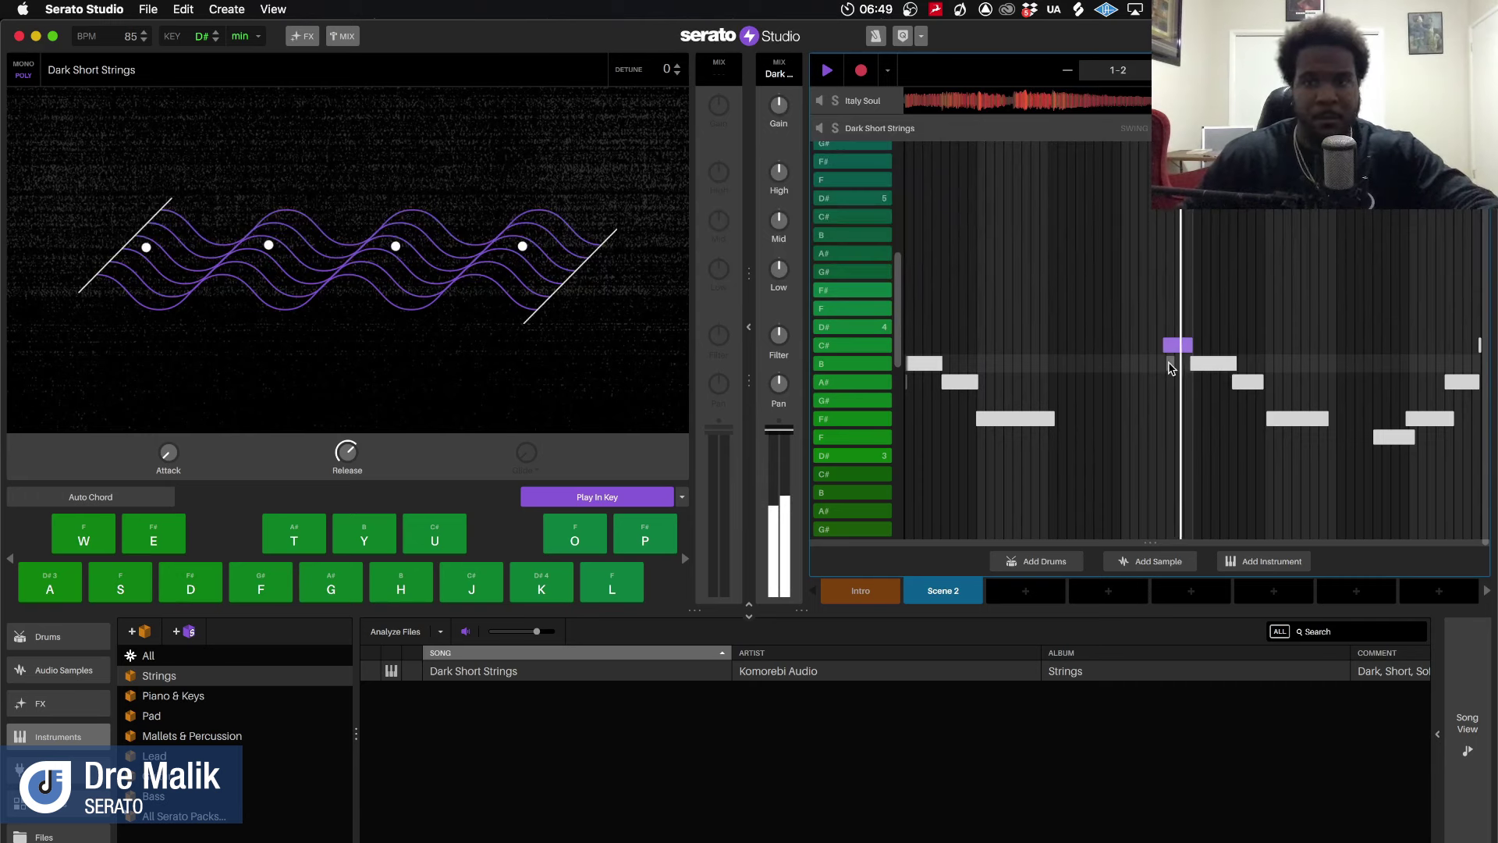
pyautogui.moveTo(1175, 345); pyautogui.dragTo(1168, 344)
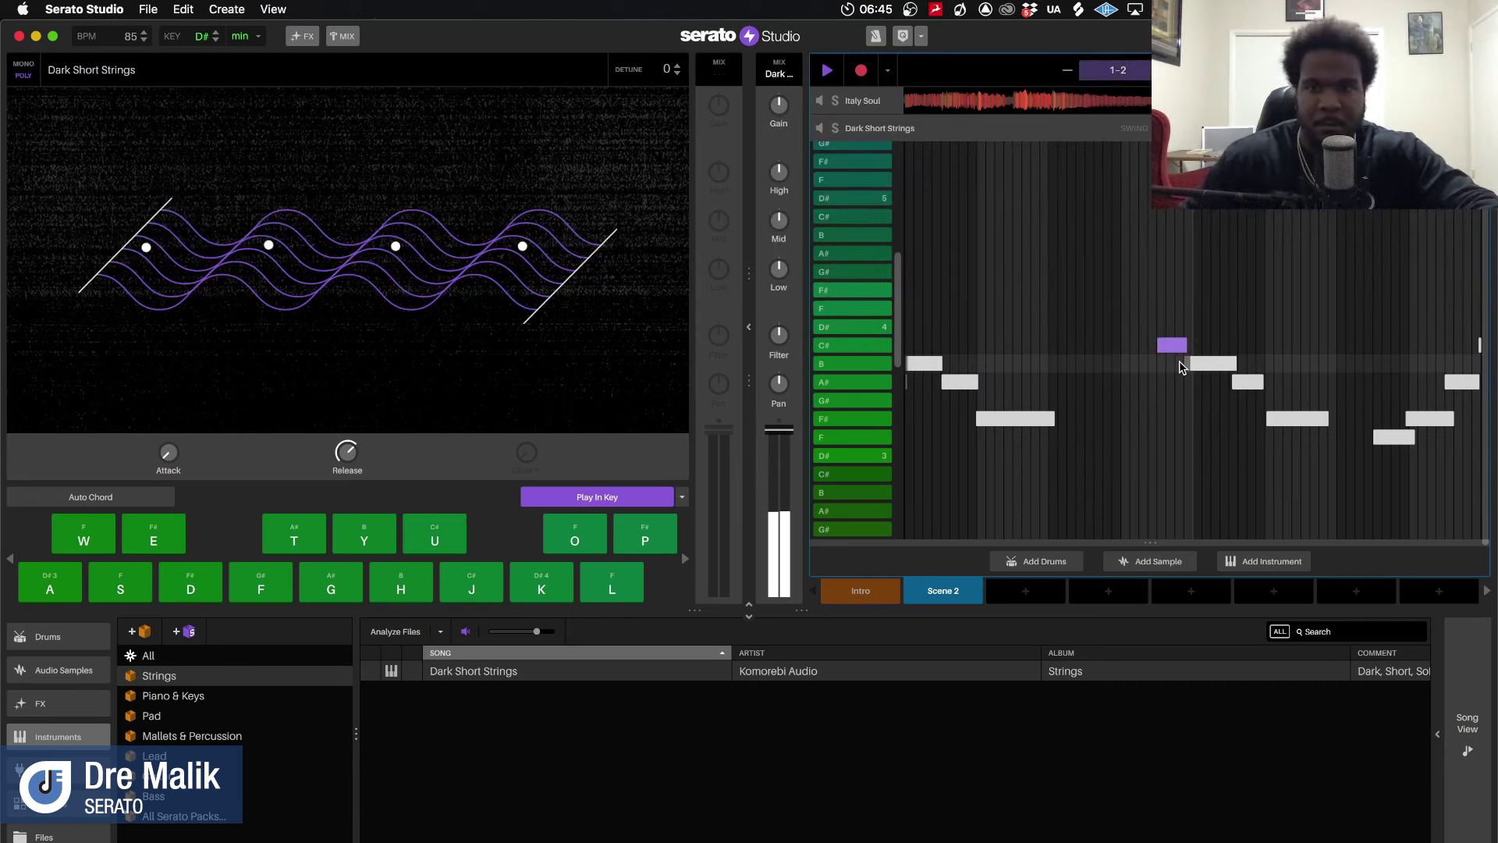
pyautogui.click(1204, 363)
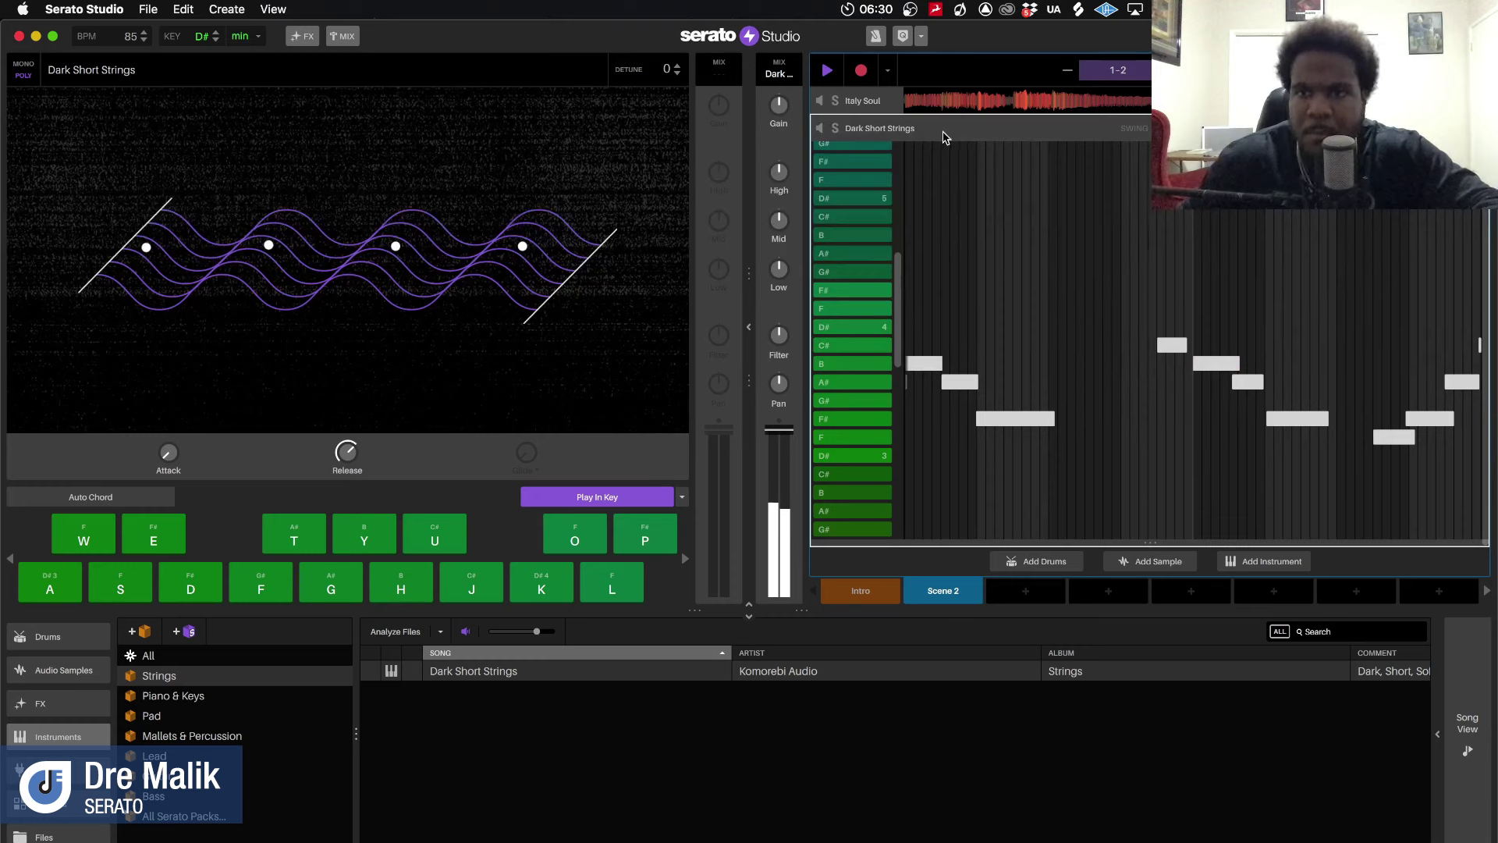
pyautogui.press('space')
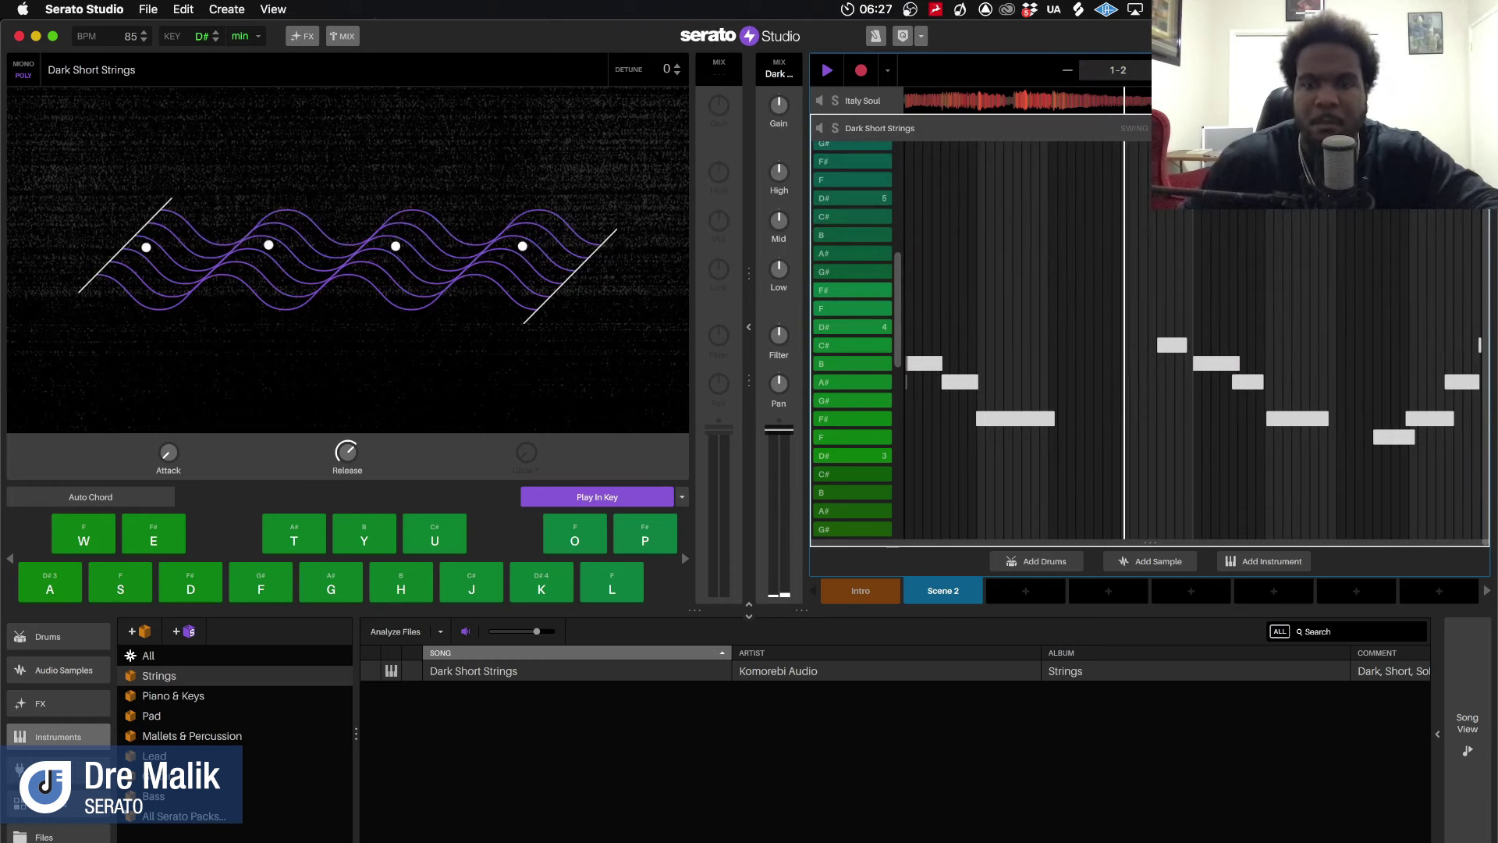
pyautogui.press('space')
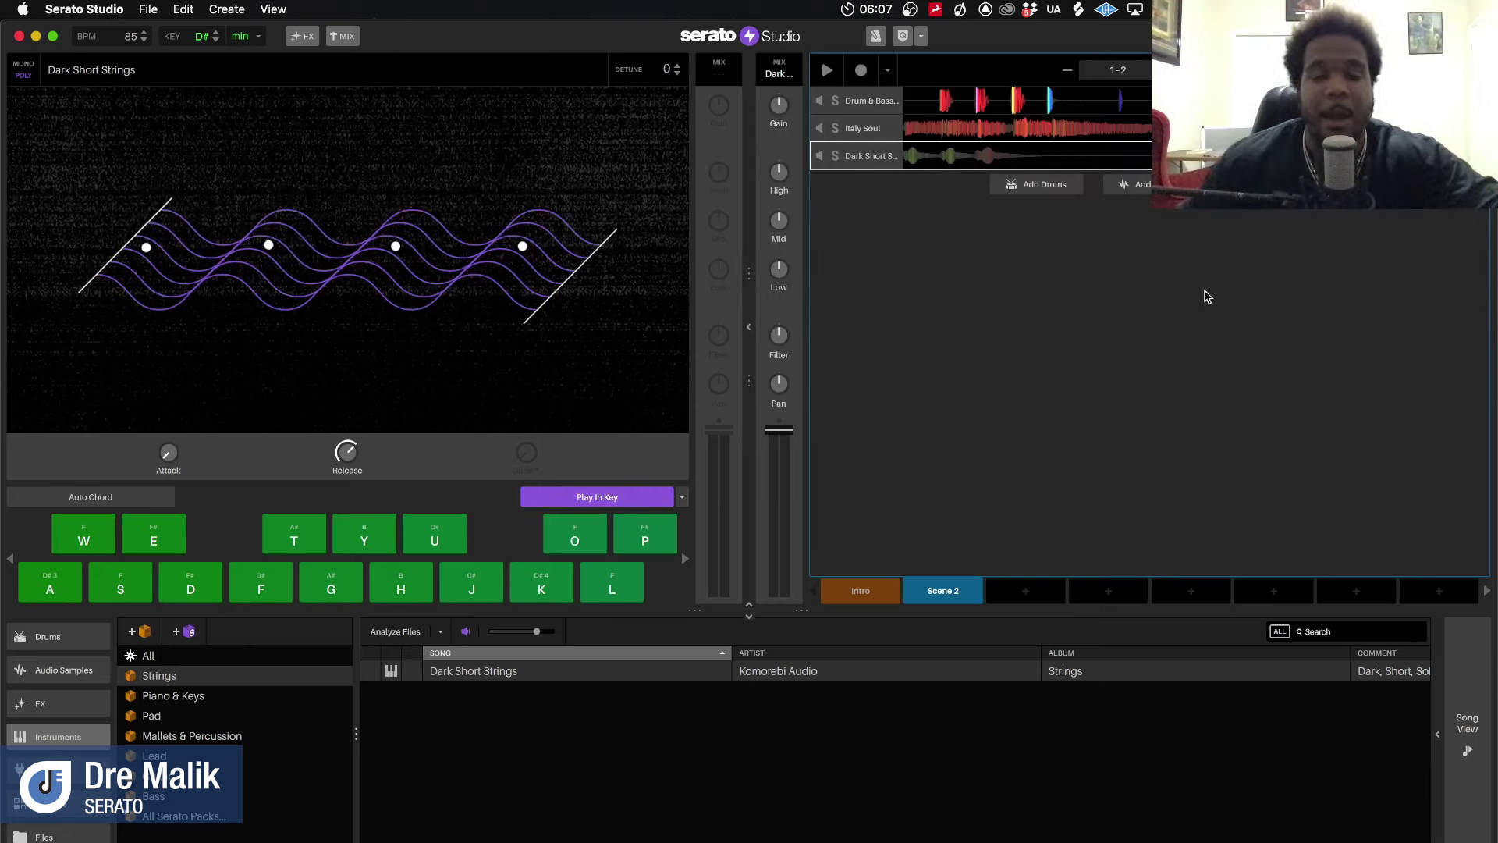
# Add a new instrument deck to Scene 2 and load the Serum VST instrument by Xfer Records onto it
pyautogui.doubleClick(1124, 267)
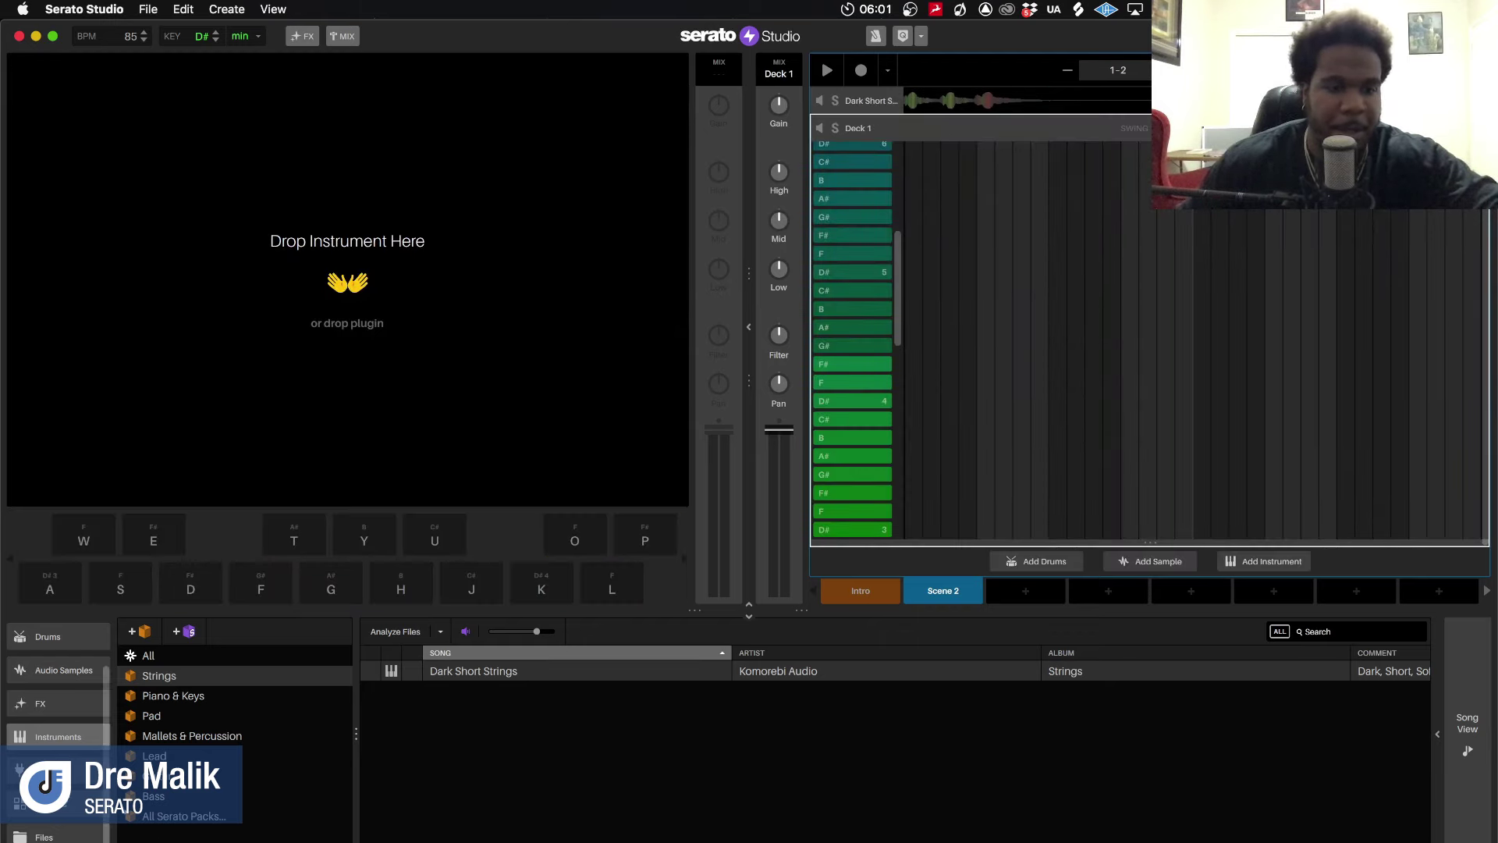
pyautogui.click(70, 771)
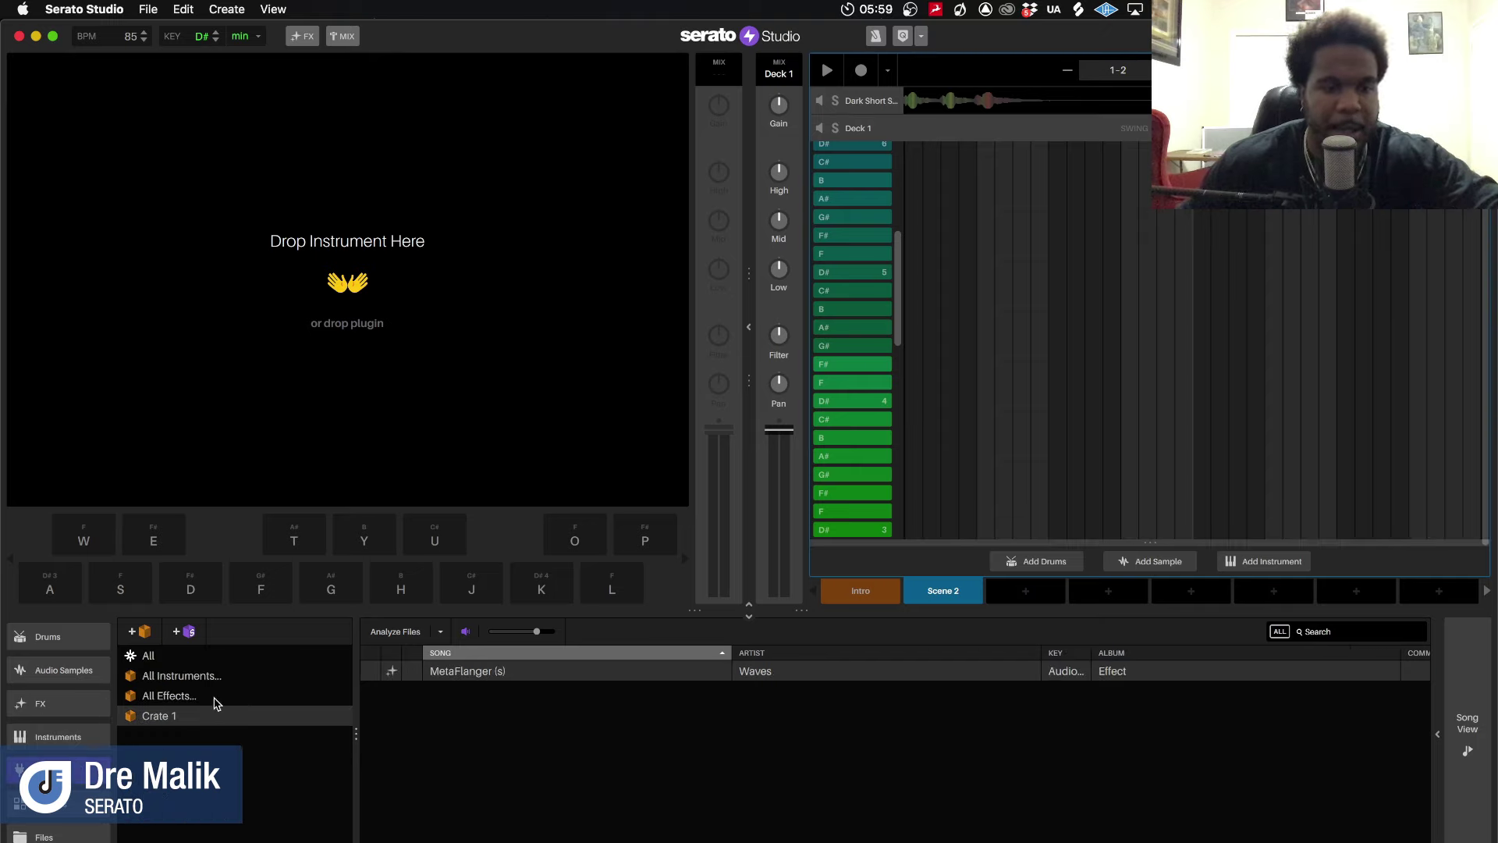
pyautogui.click(166, 695)
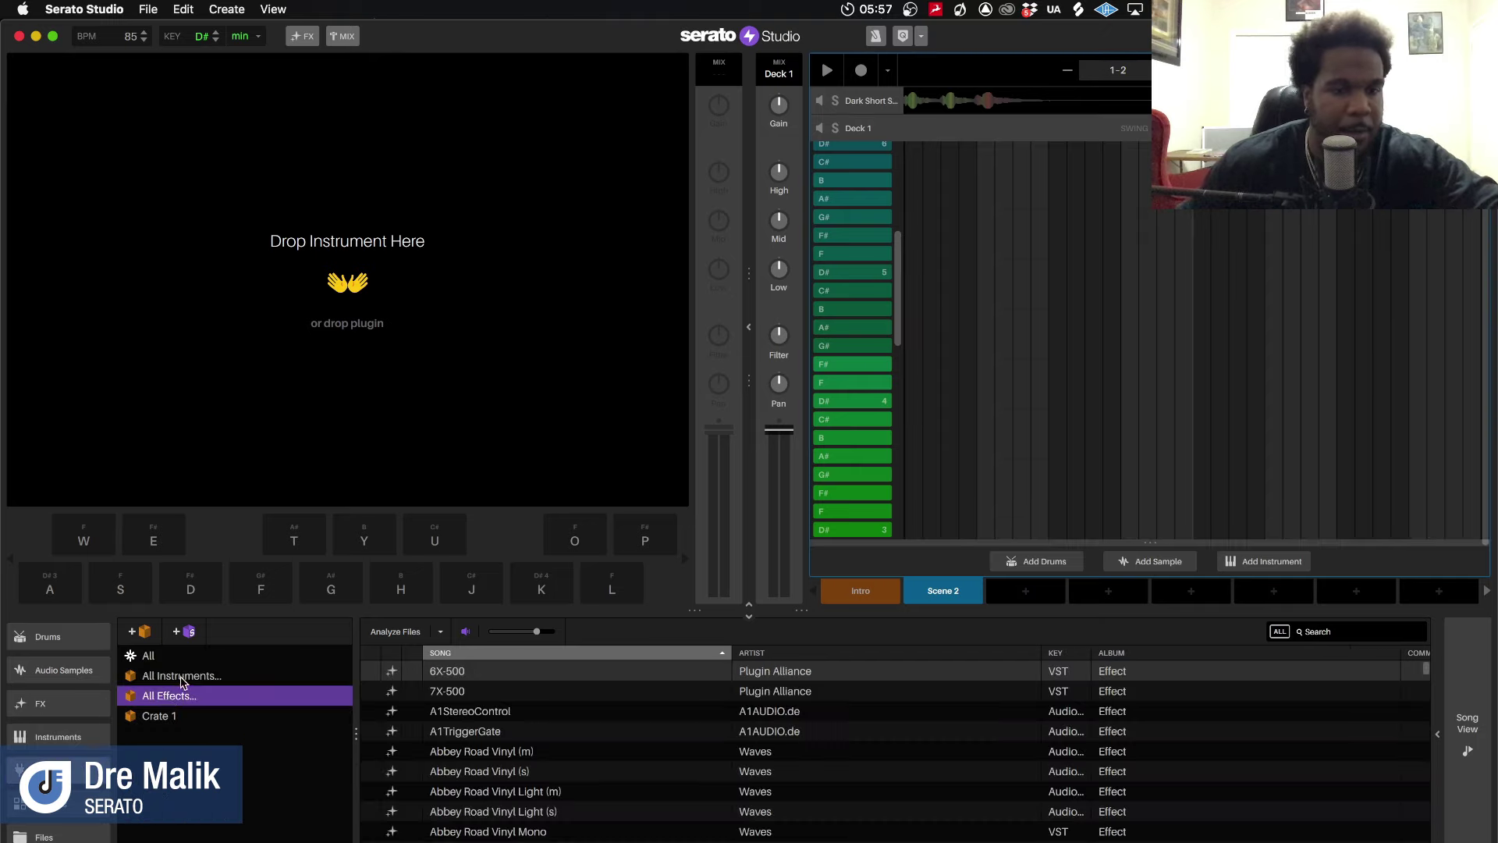
pyautogui.click(181, 675)
pyautogui.scroll(-5, 488, 781)
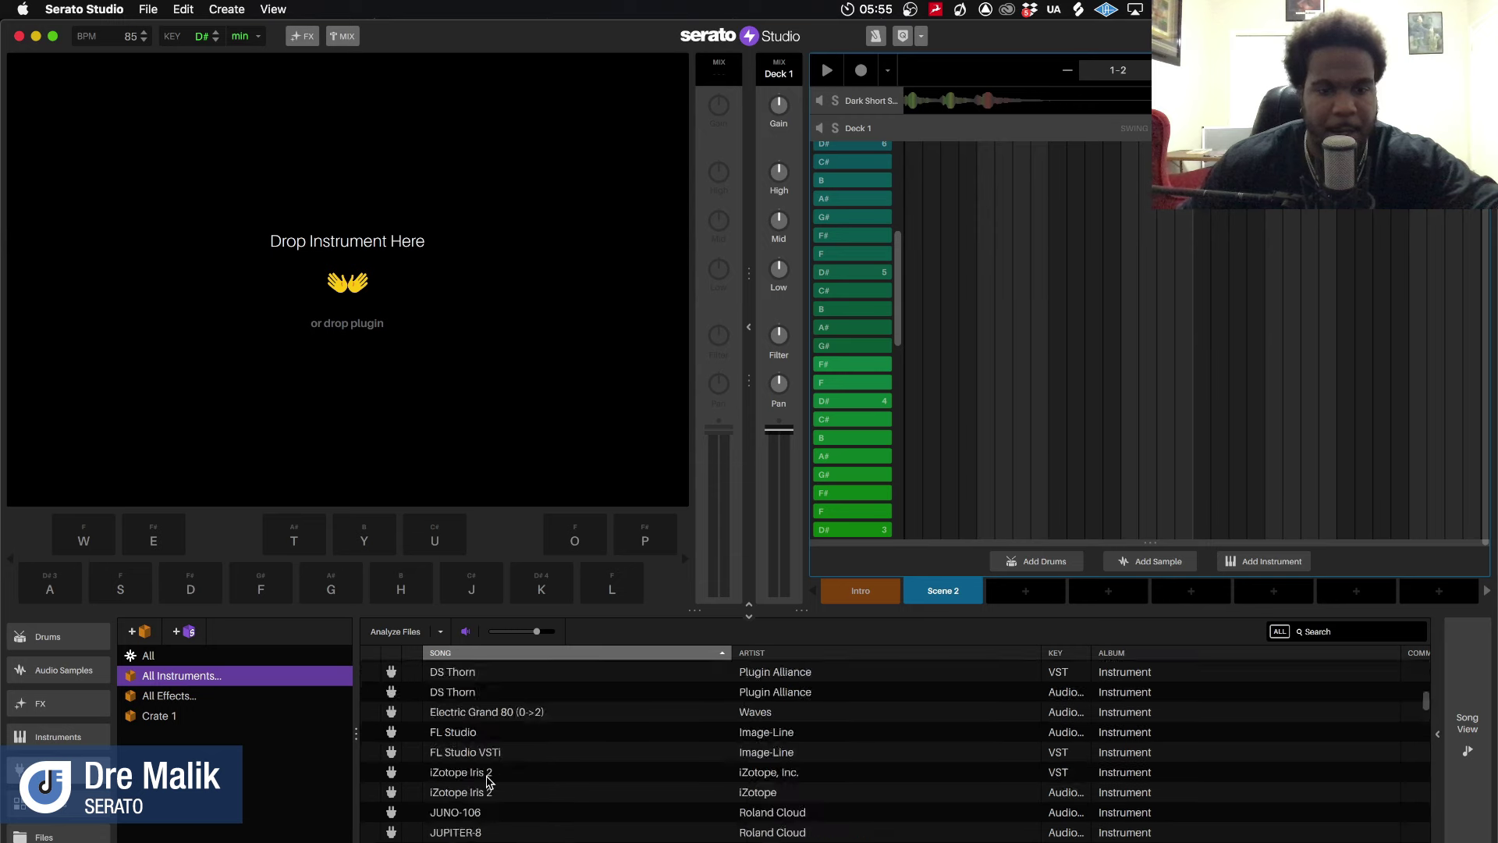
pyautogui.scroll(-15, 488, 780)
pyautogui.scroll(4, 488, 780)
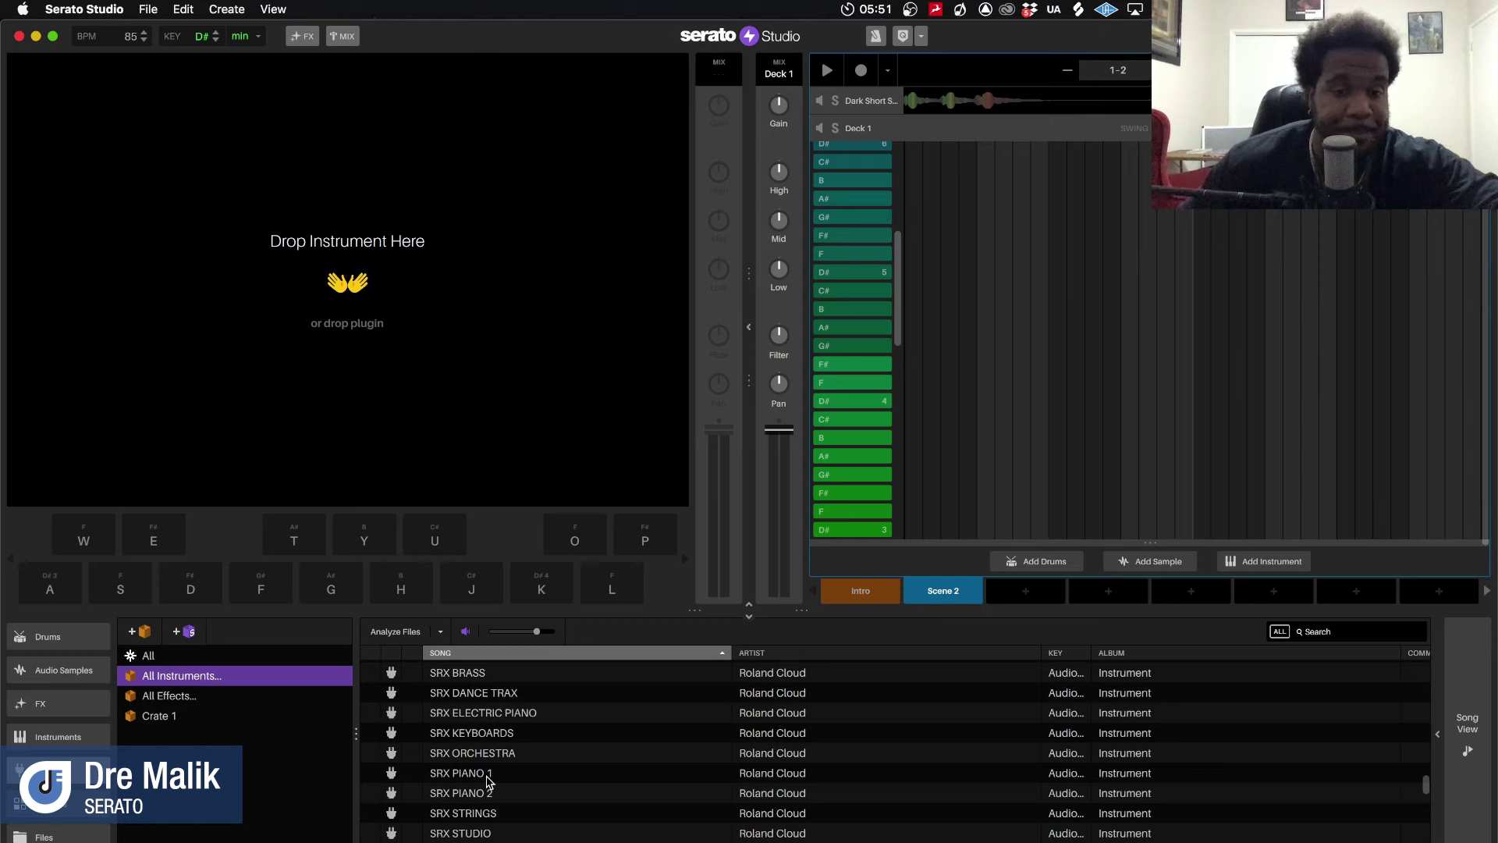
pyautogui.scroll(10, 488, 782)
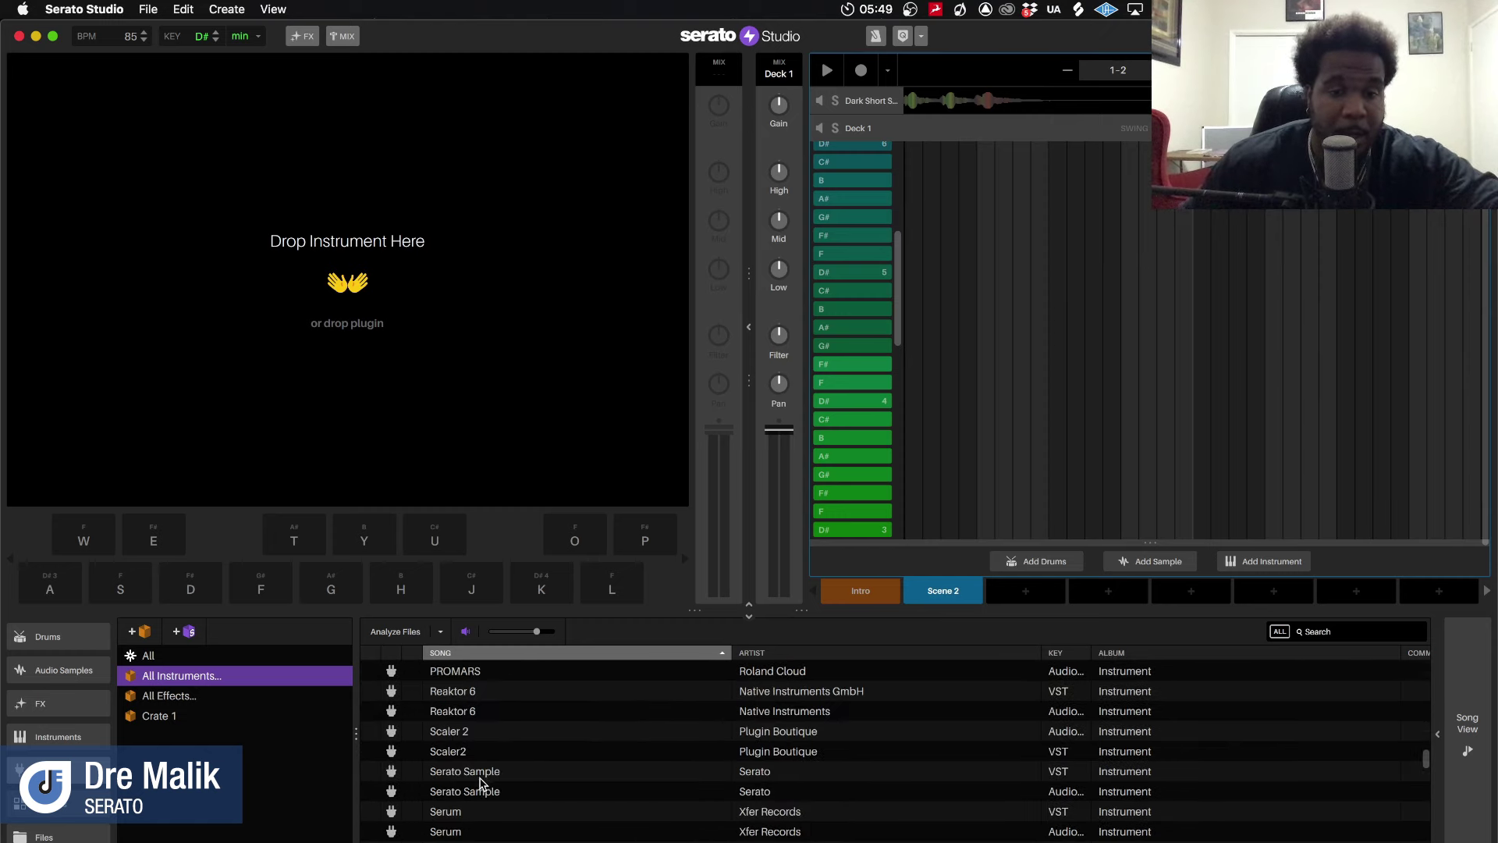
pyautogui.moveTo(464, 815); pyautogui.dragTo(405, 346)
pyautogui.moveTo(334, 299); pyautogui.dragTo(334, 299)
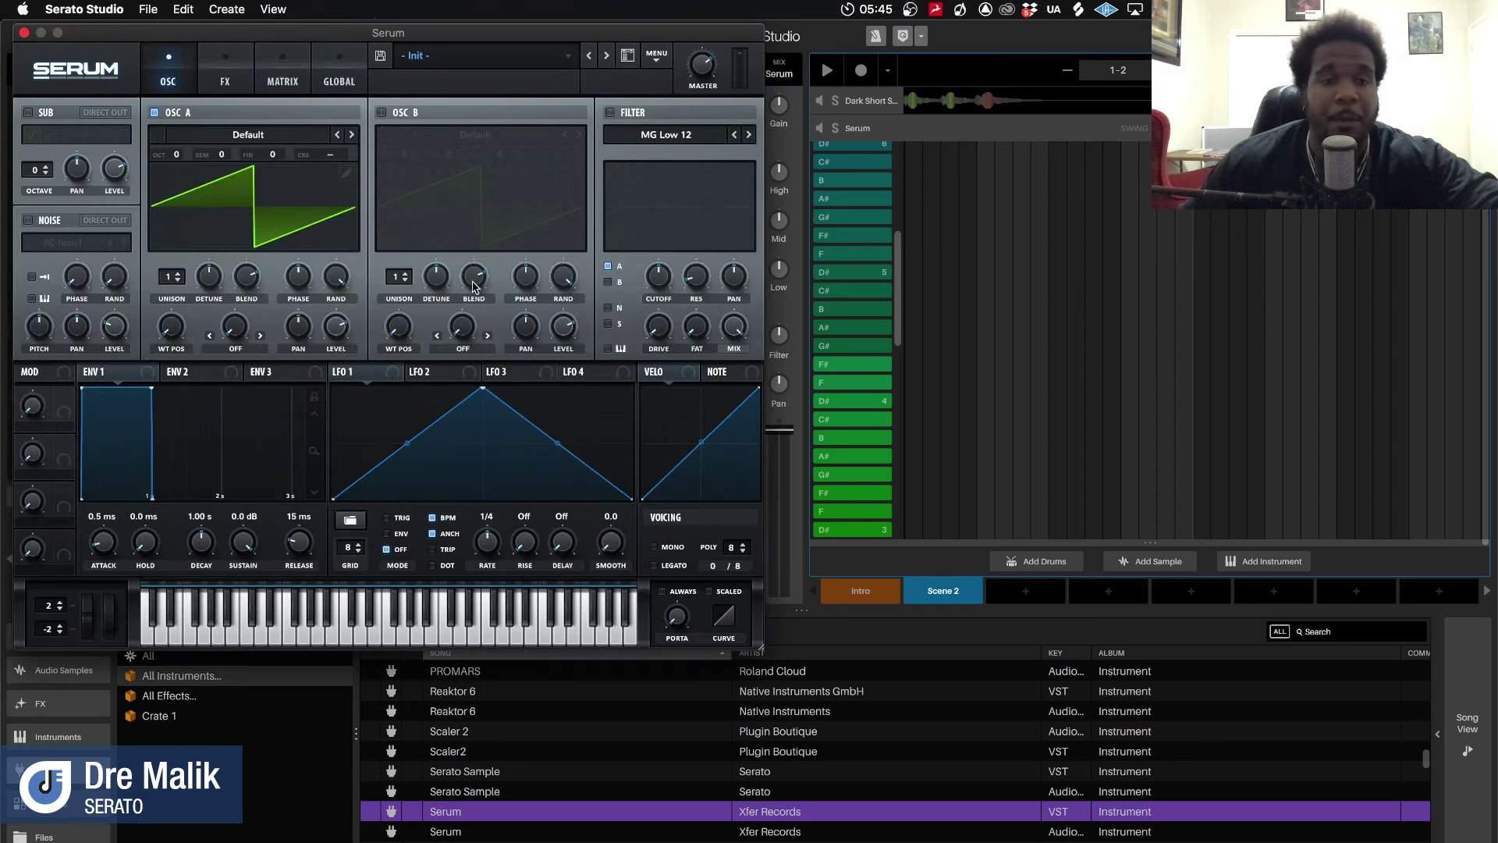
# Try Serum's Splice preset ELS_Lead_Dirty_Secrets, switch to ELS_Lead_Flutations, and close the plugin window
pyautogui.click(567, 61)
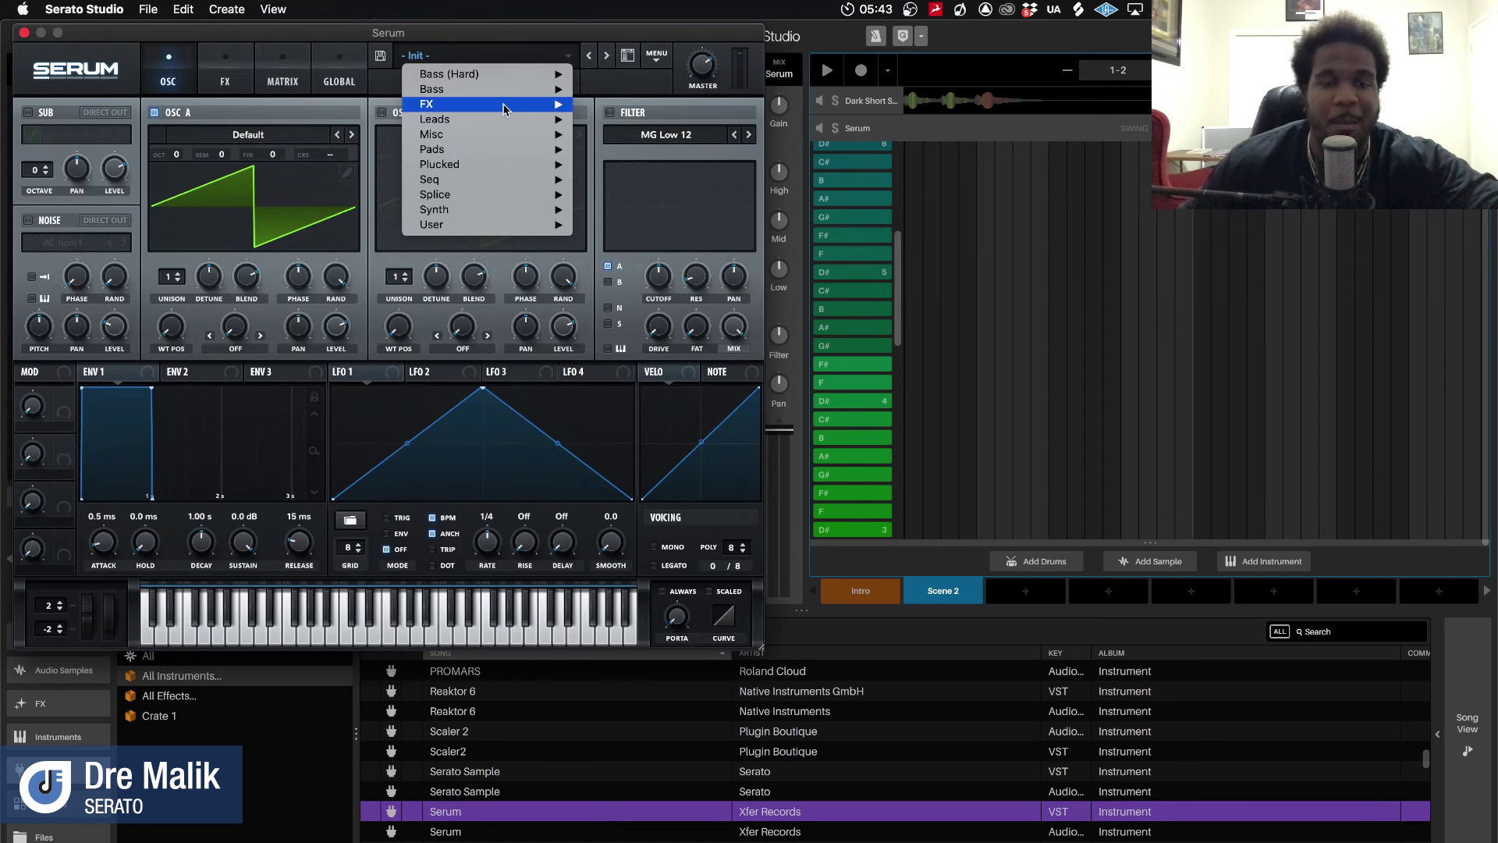
pyautogui.moveTo(497, 194)
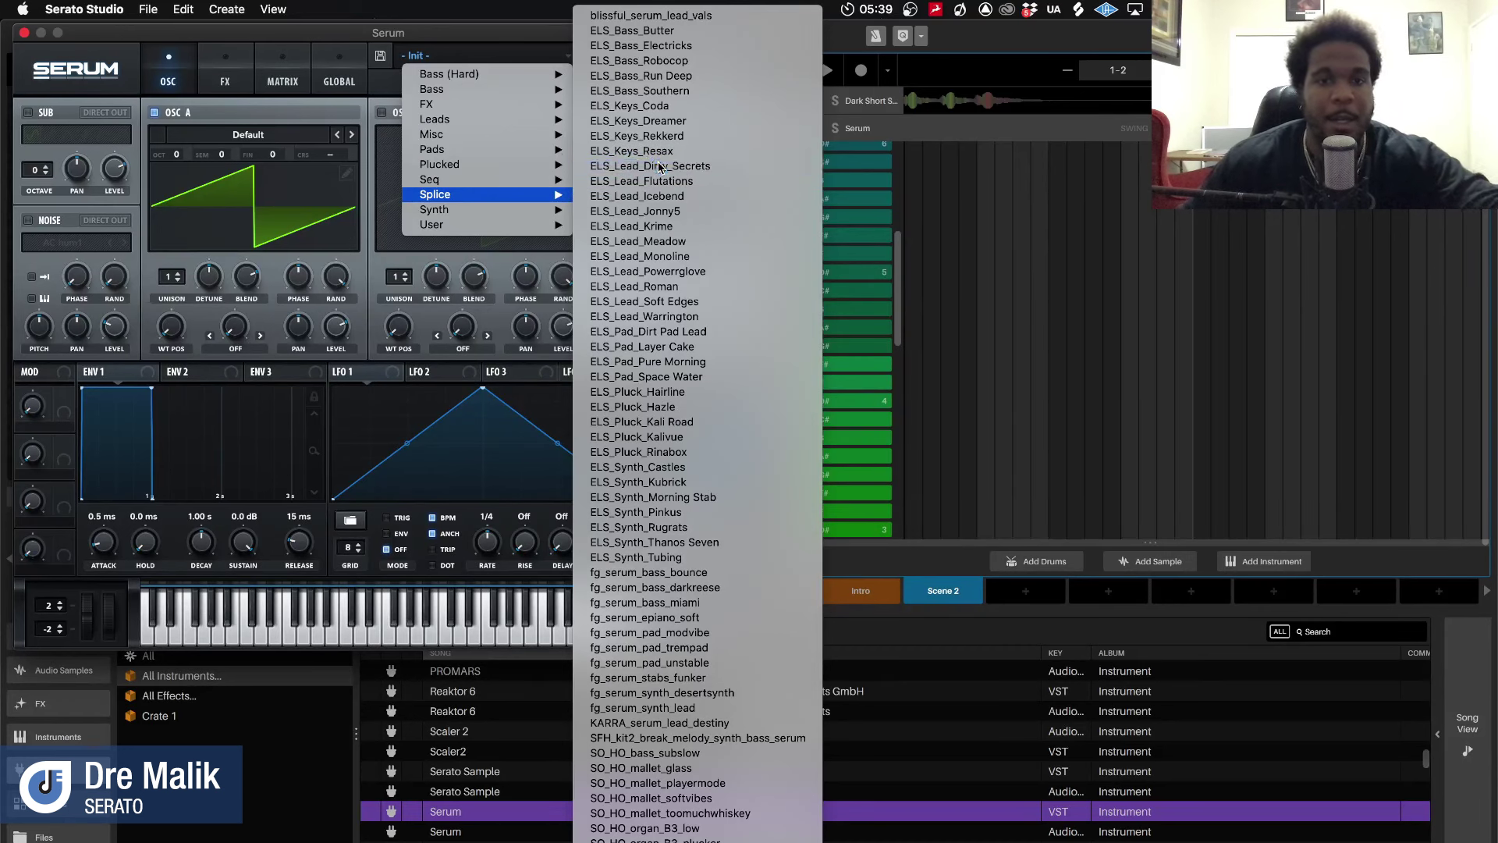
pyautogui.click(660, 166)
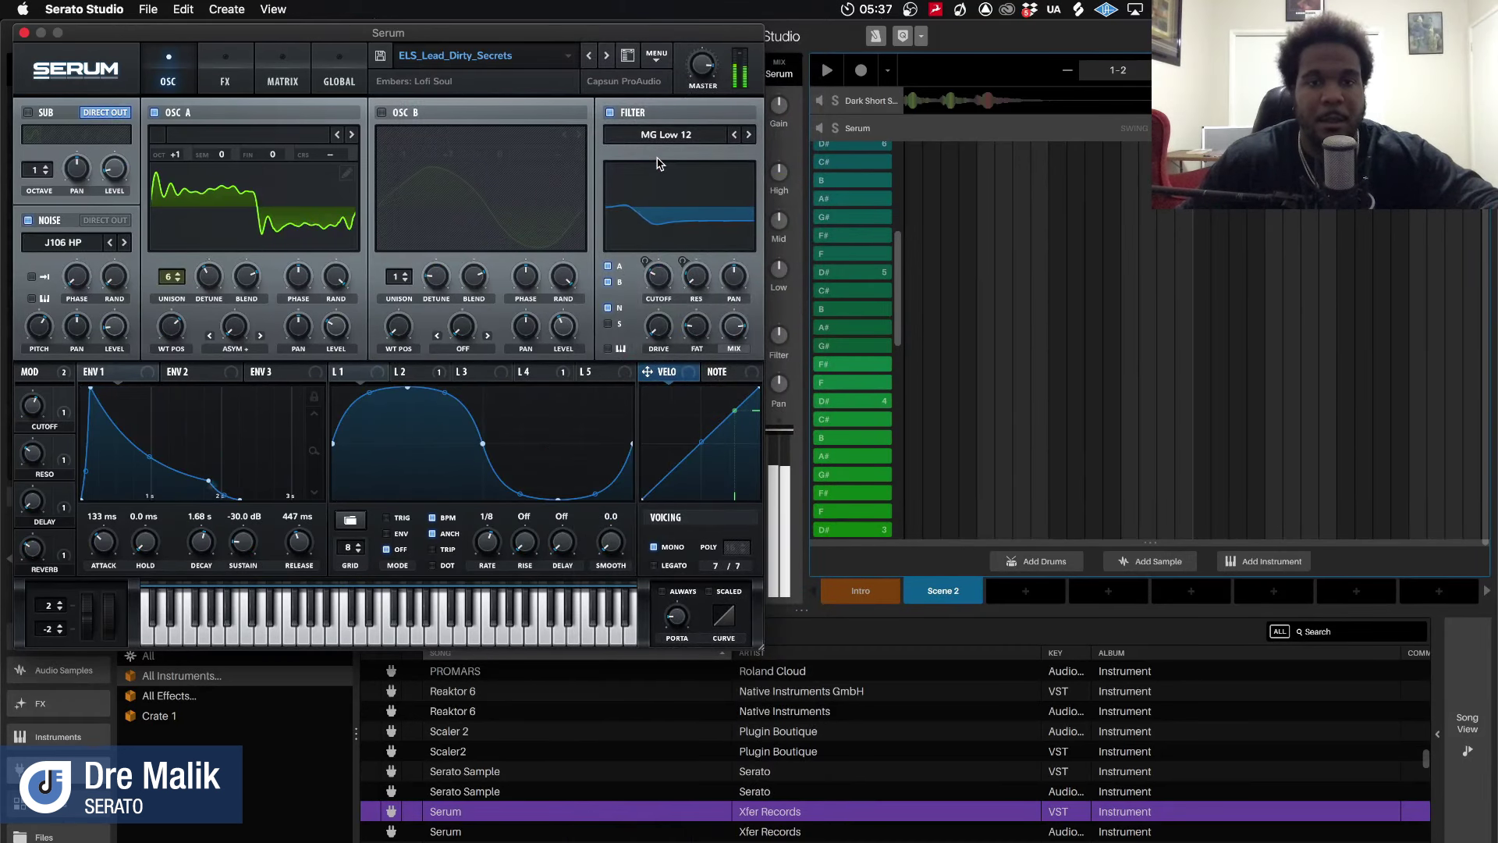
pyautogui.click(607, 56)
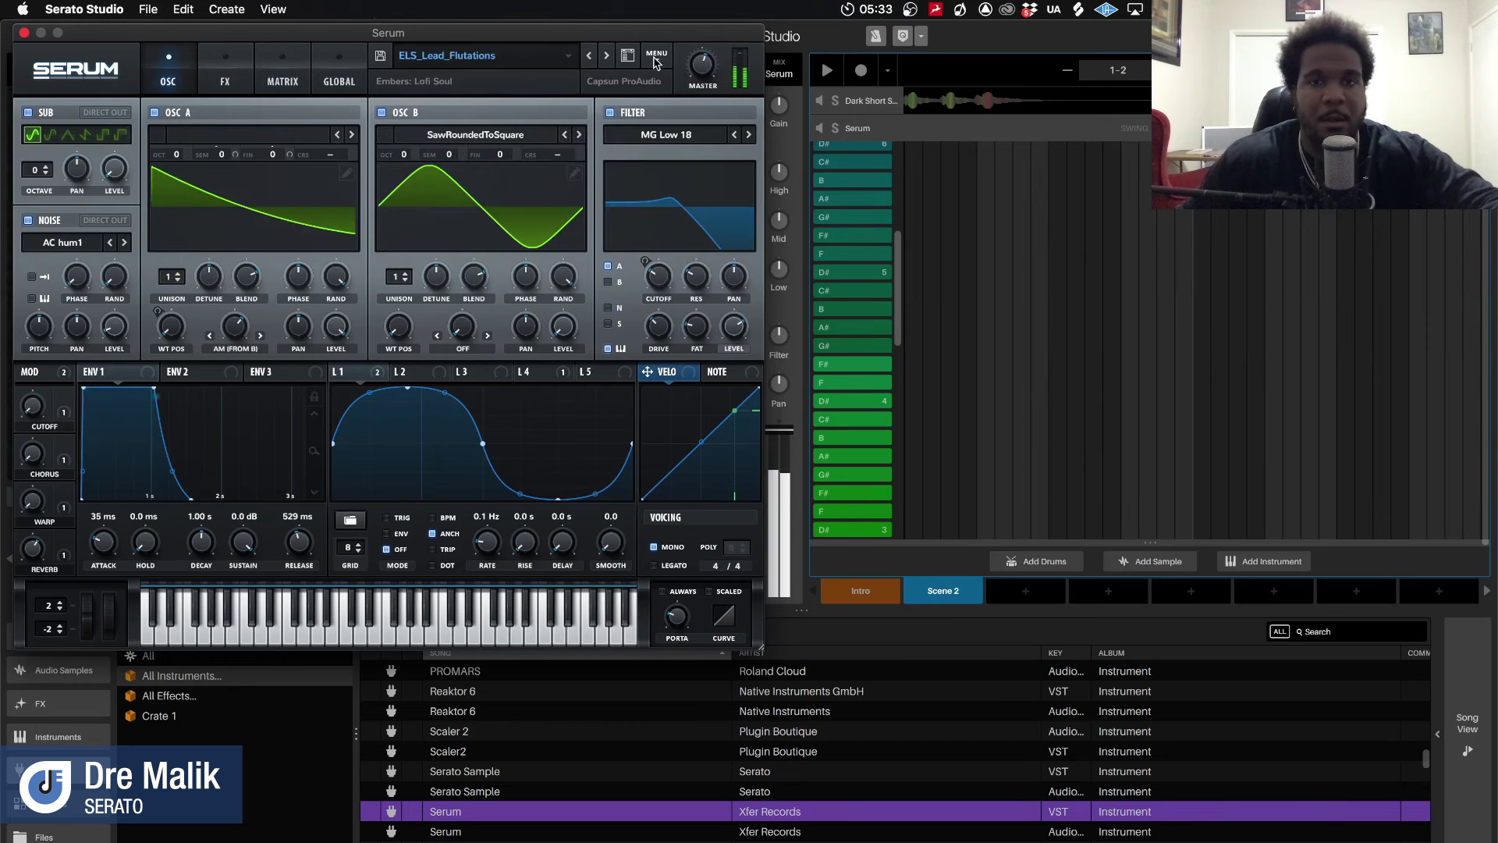
pyautogui.moveTo(109, 38); pyautogui.dragTo(261, 105)
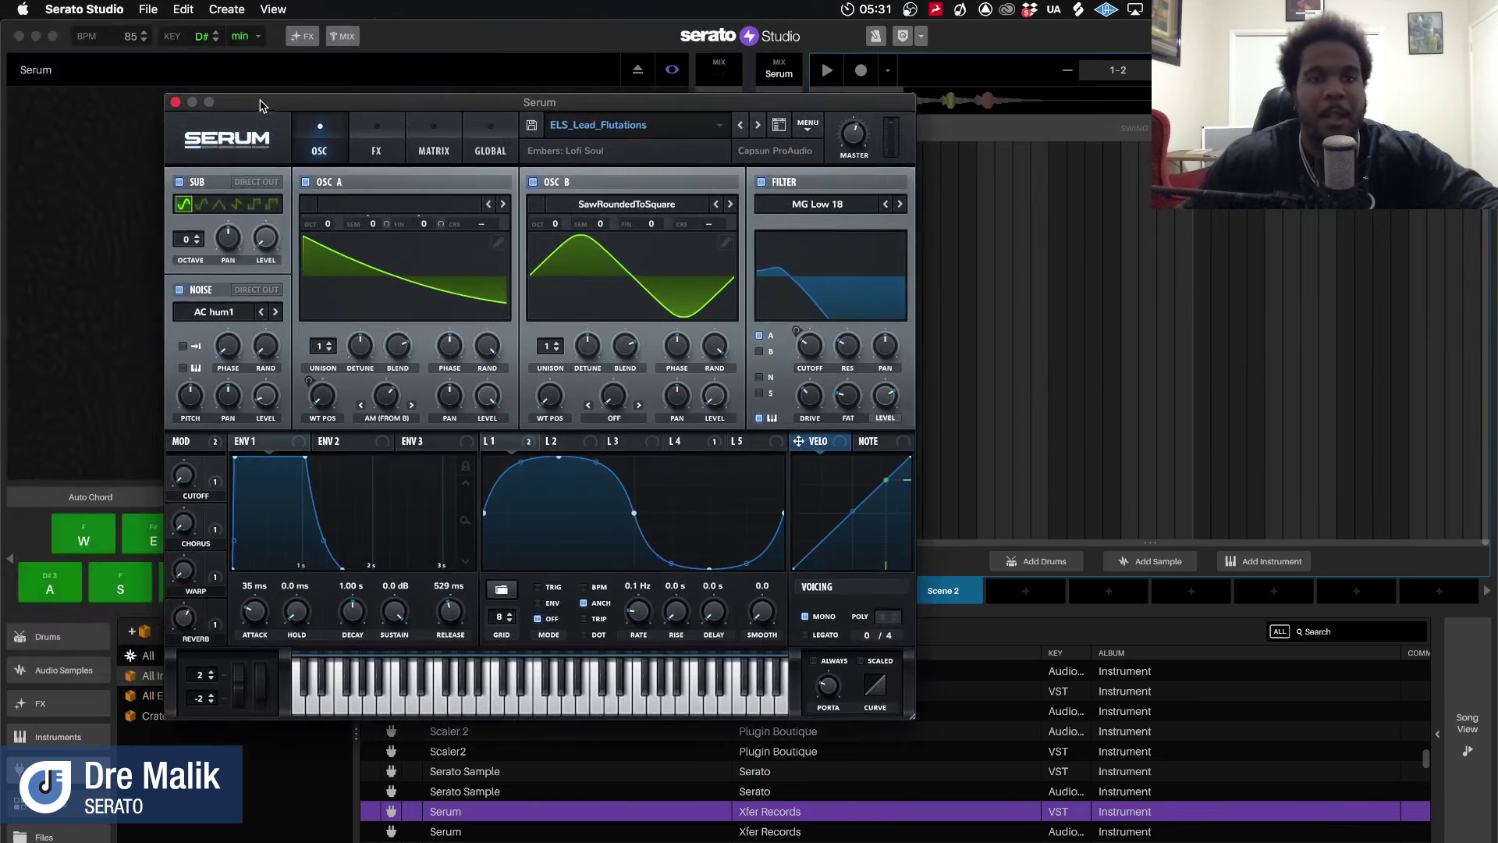
pyautogui.click(574, 47)
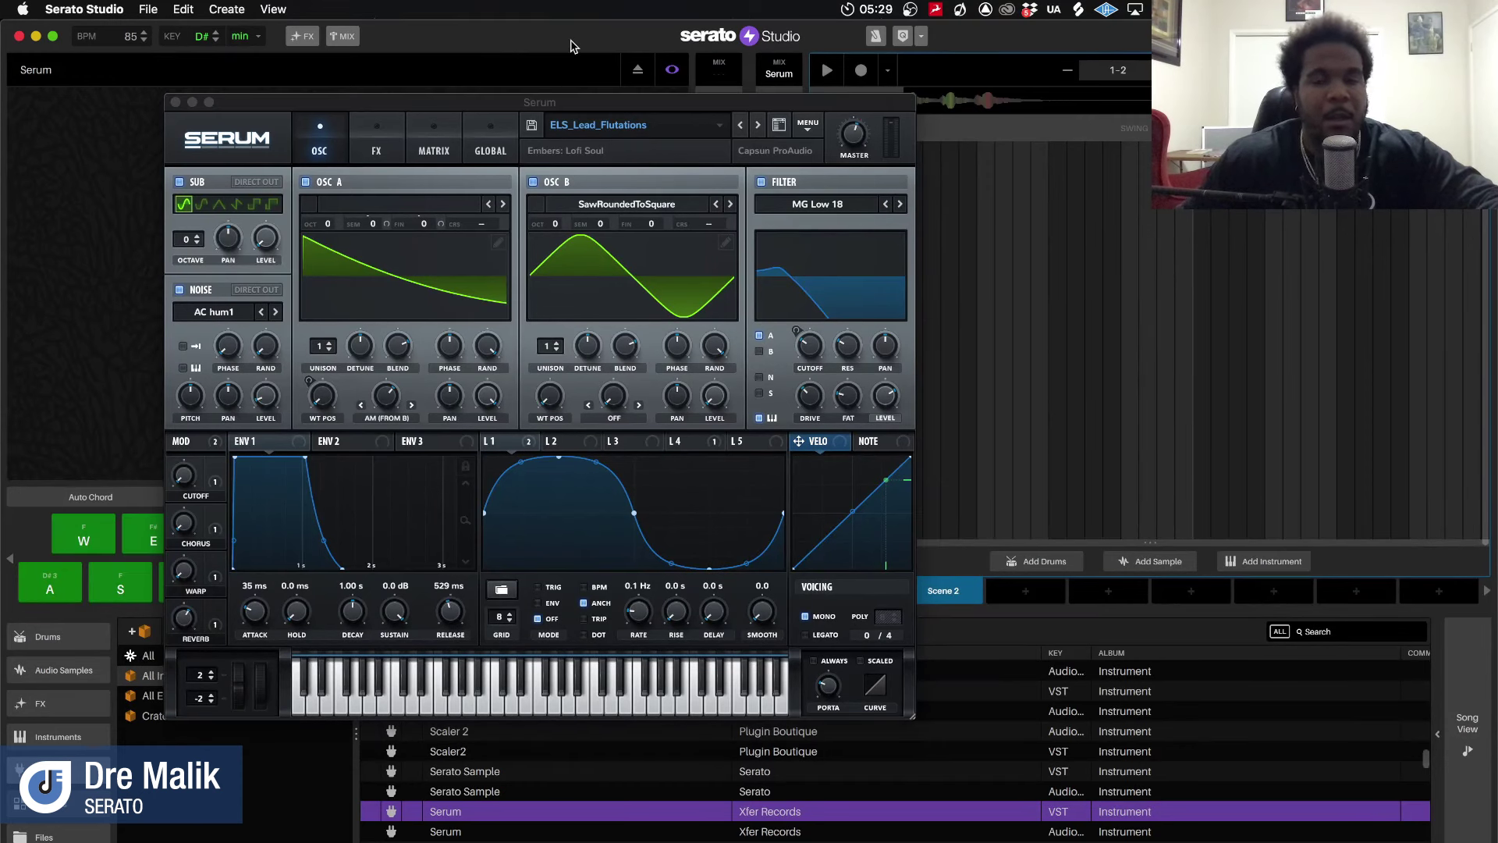
pyautogui.click(176, 102)
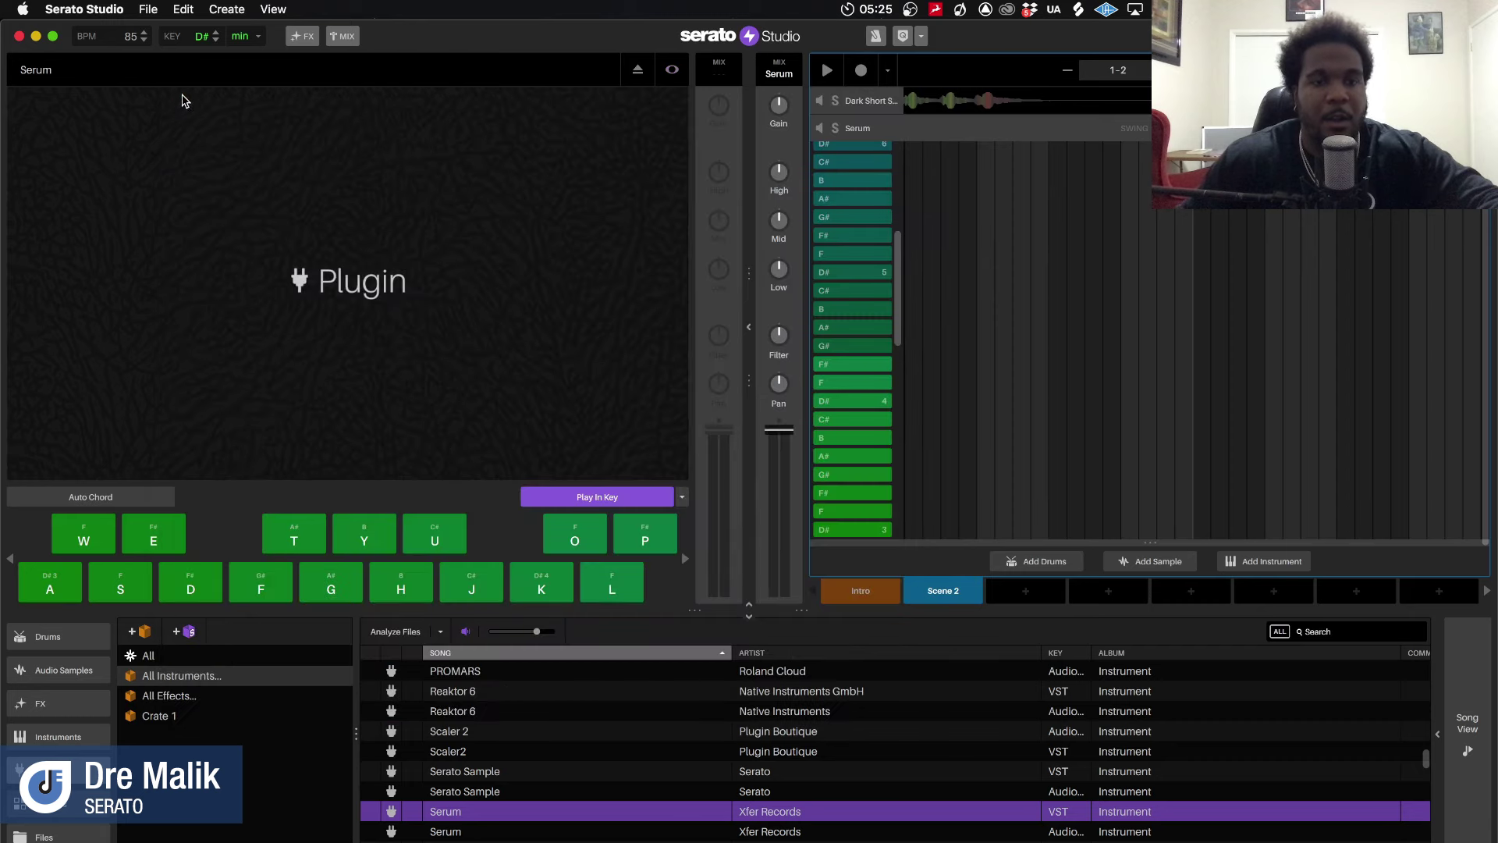
# Audition the in-key notes F, F#, B and C# on the Serum deck
pyautogui.press('w')
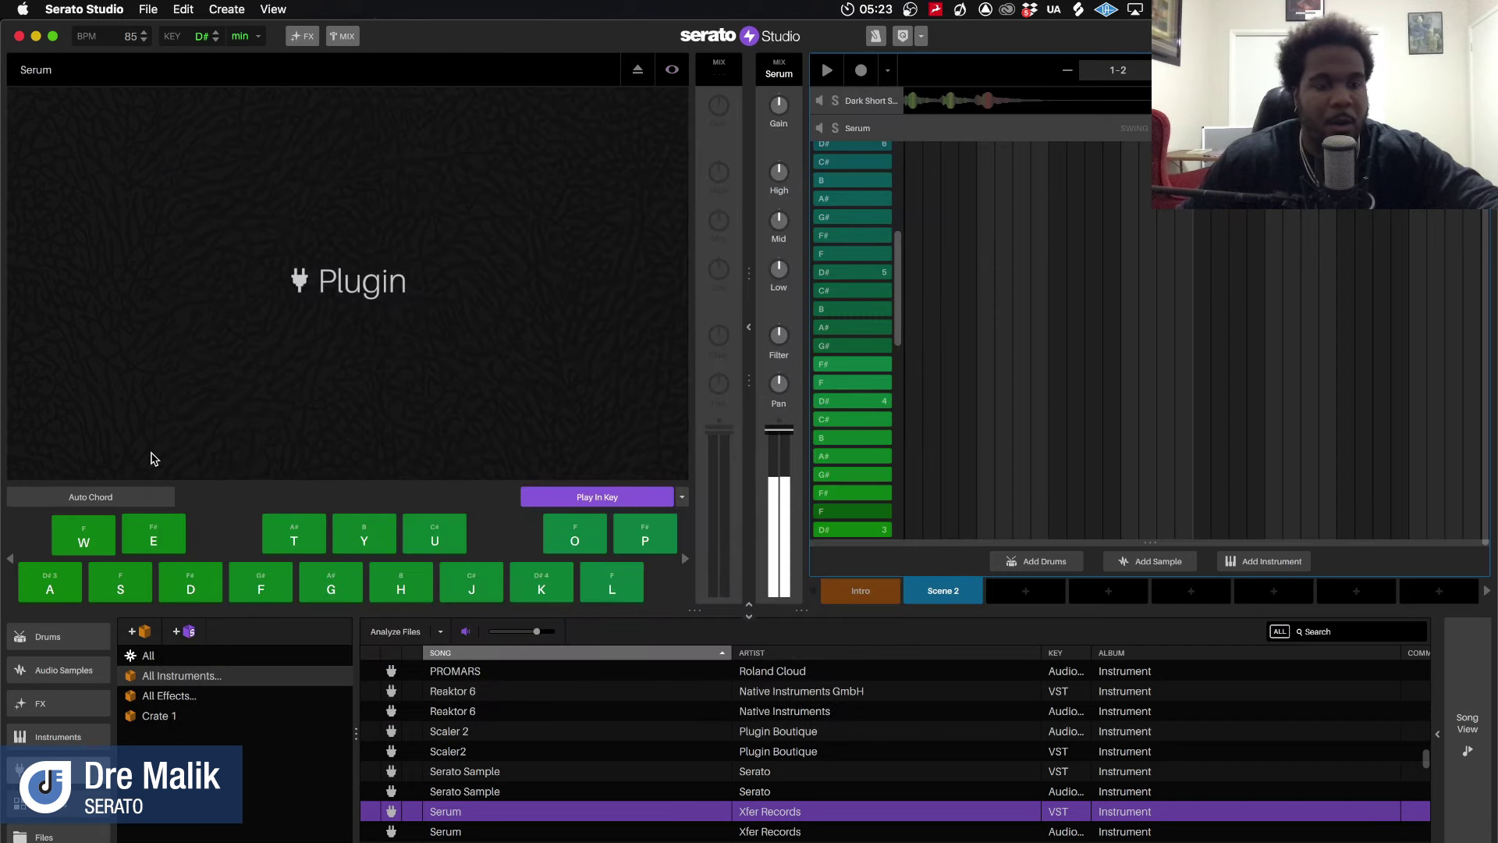
pyautogui.press('e')
pyautogui.press('w')
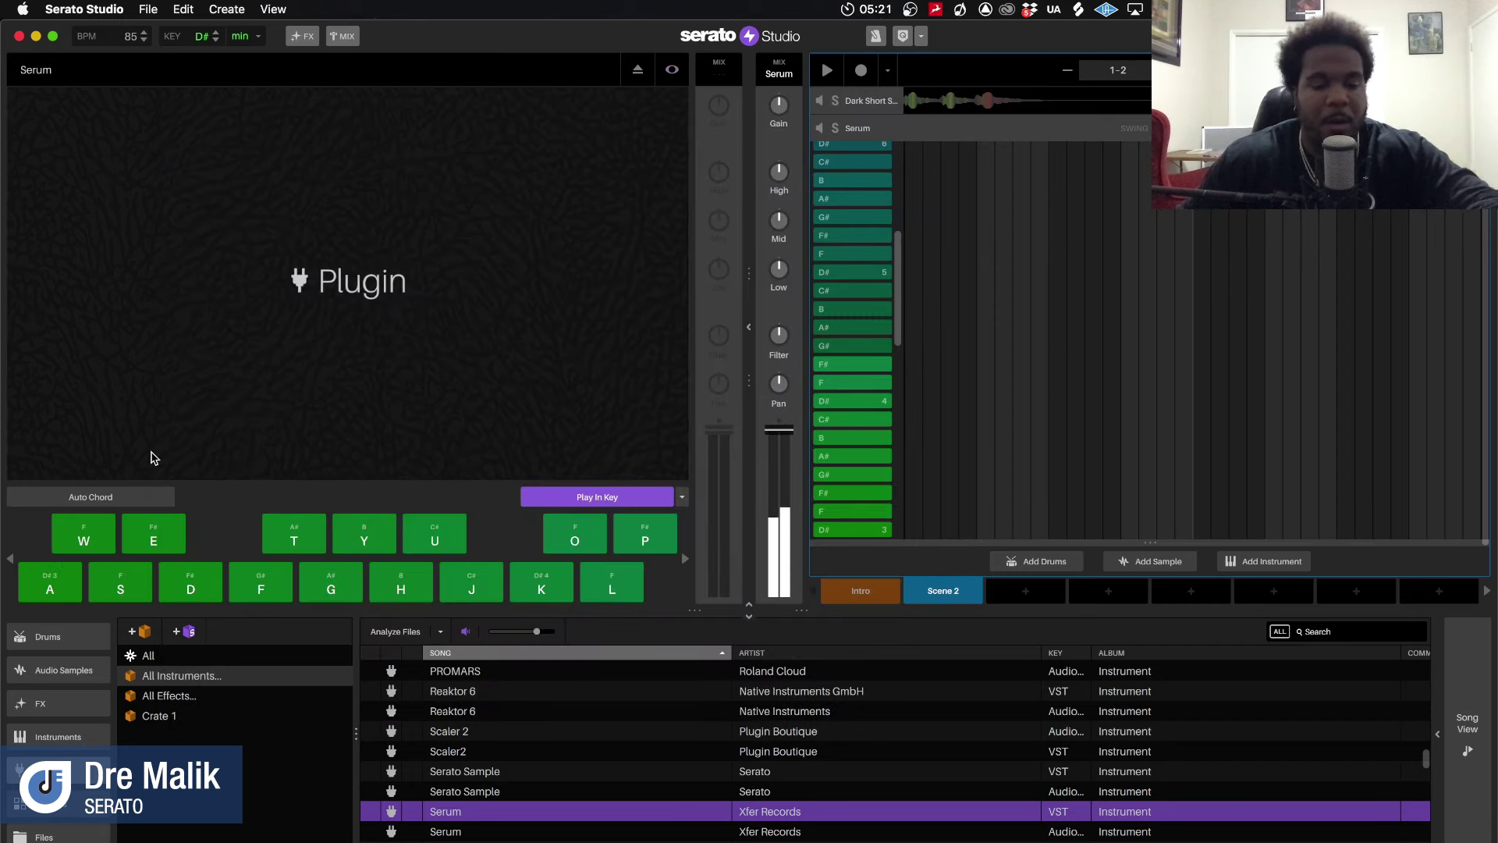
pyautogui.press('y')
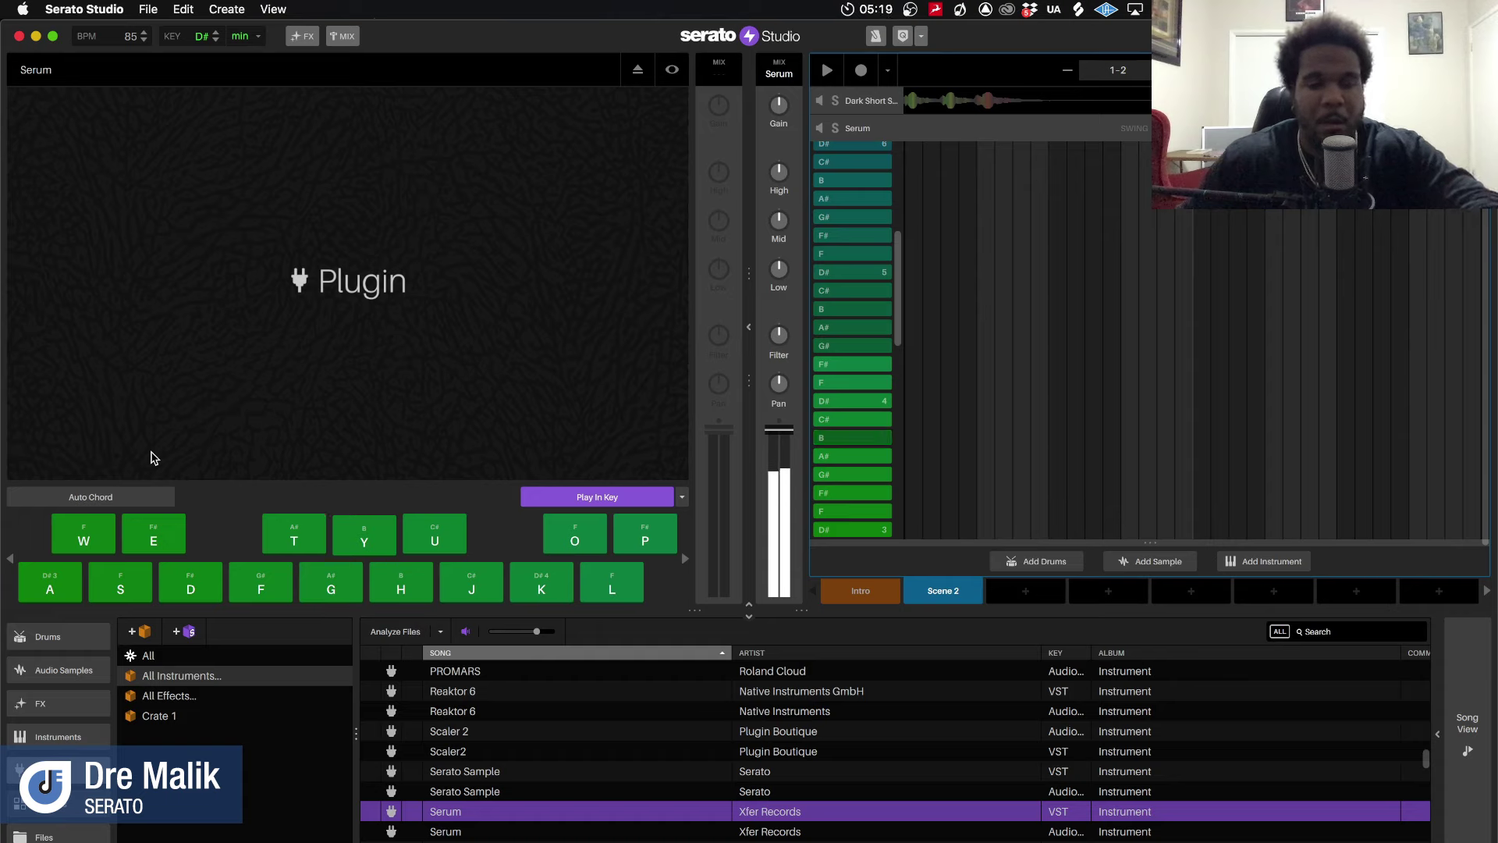
pyautogui.press('y')
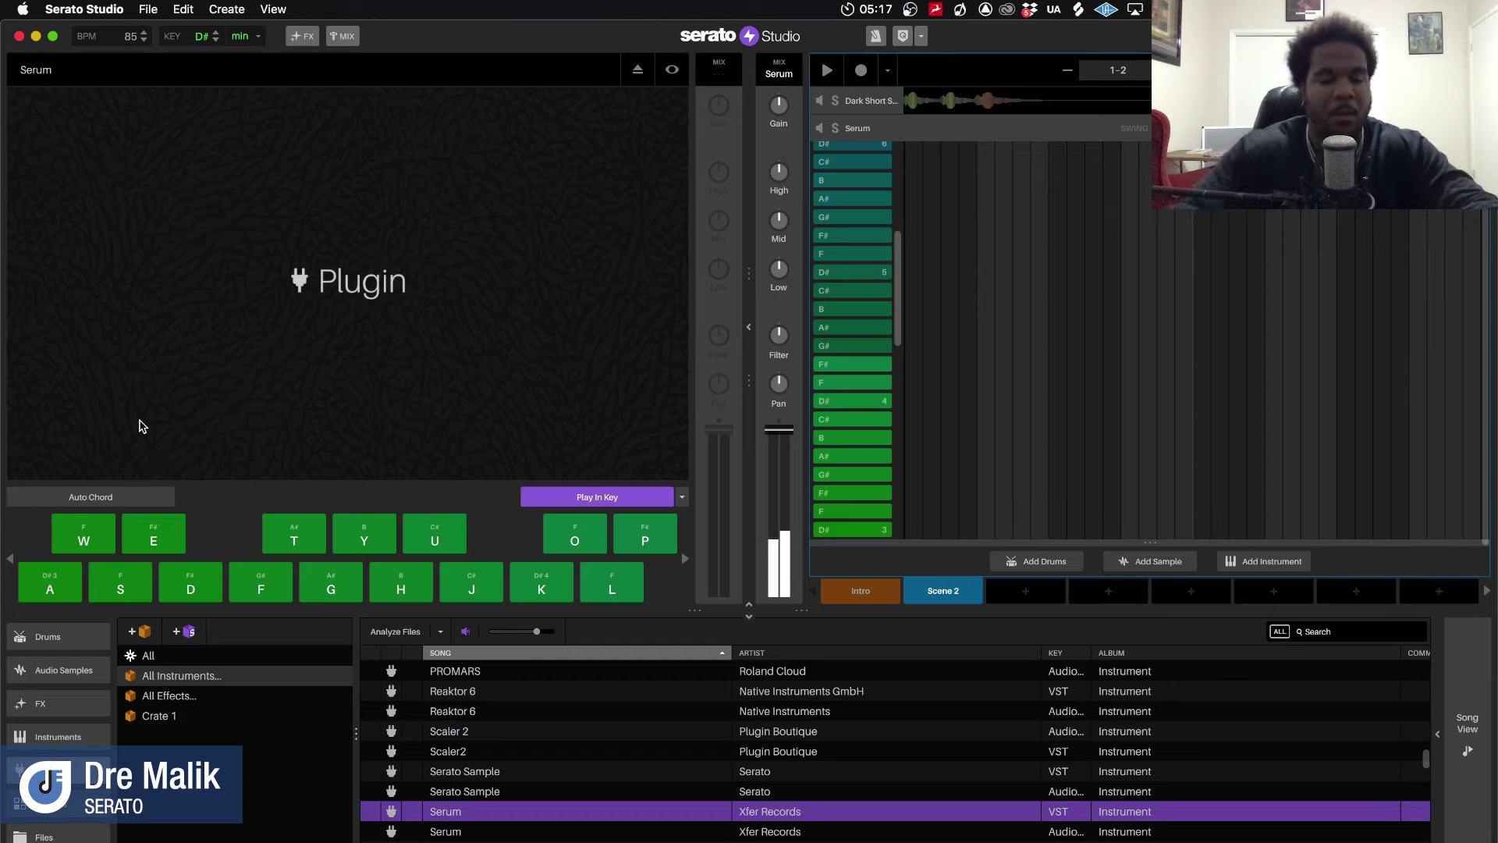
pyautogui.press('u')
pyautogui.press('y')
pyautogui.press('w')
pyautogui.press('e')
pyautogui.press('y')
pyautogui.press('y')
pyautogui.press('e')
pyautogui.press('u')
pyautogui.press('e')
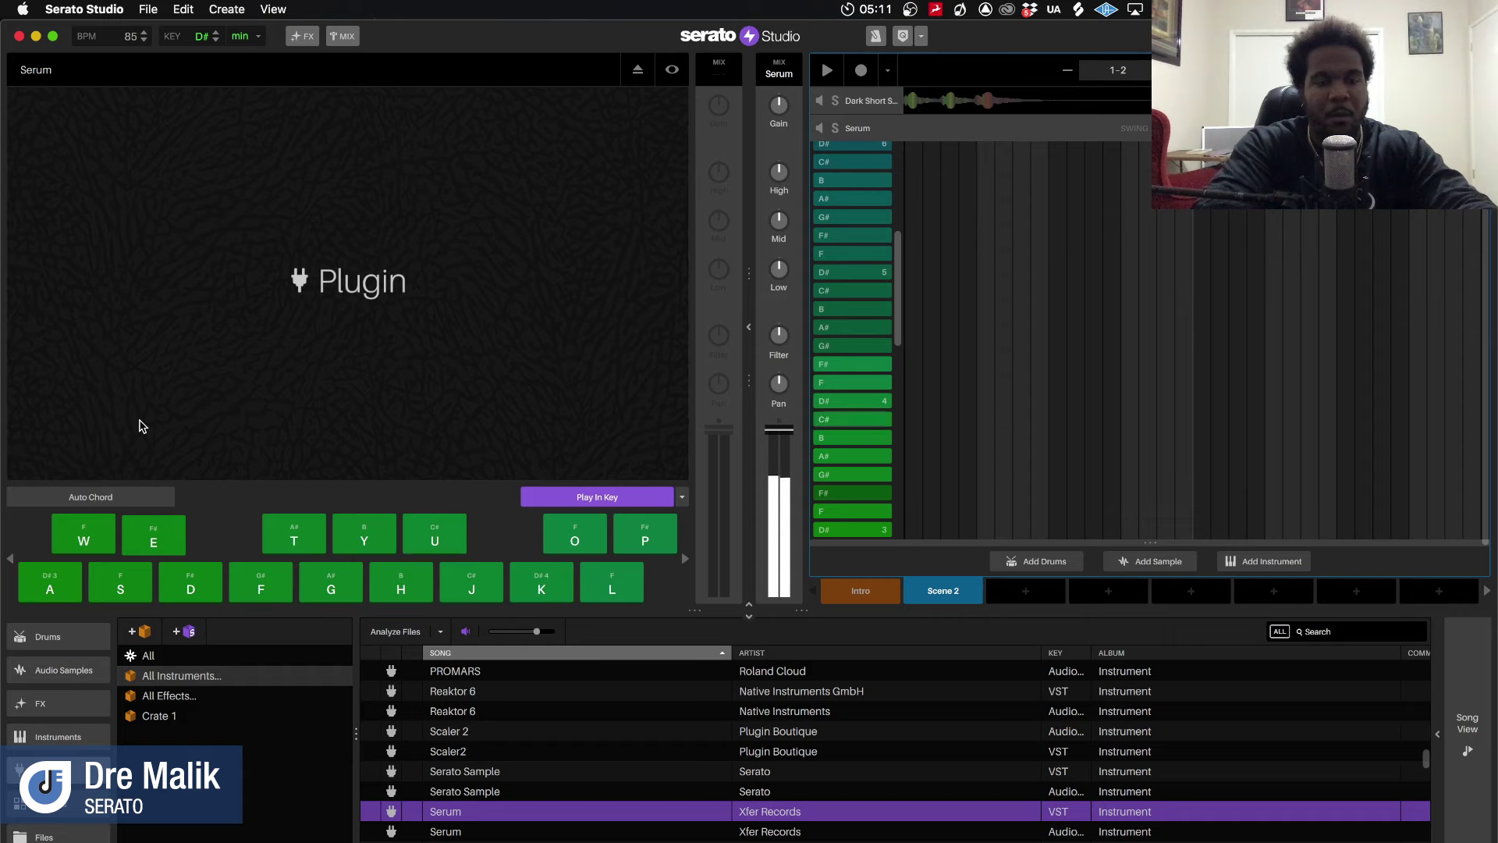
# Try out melody phrases on the Serum deck using D#, F, F#, G#, A# and B
pyautogui.press('a')
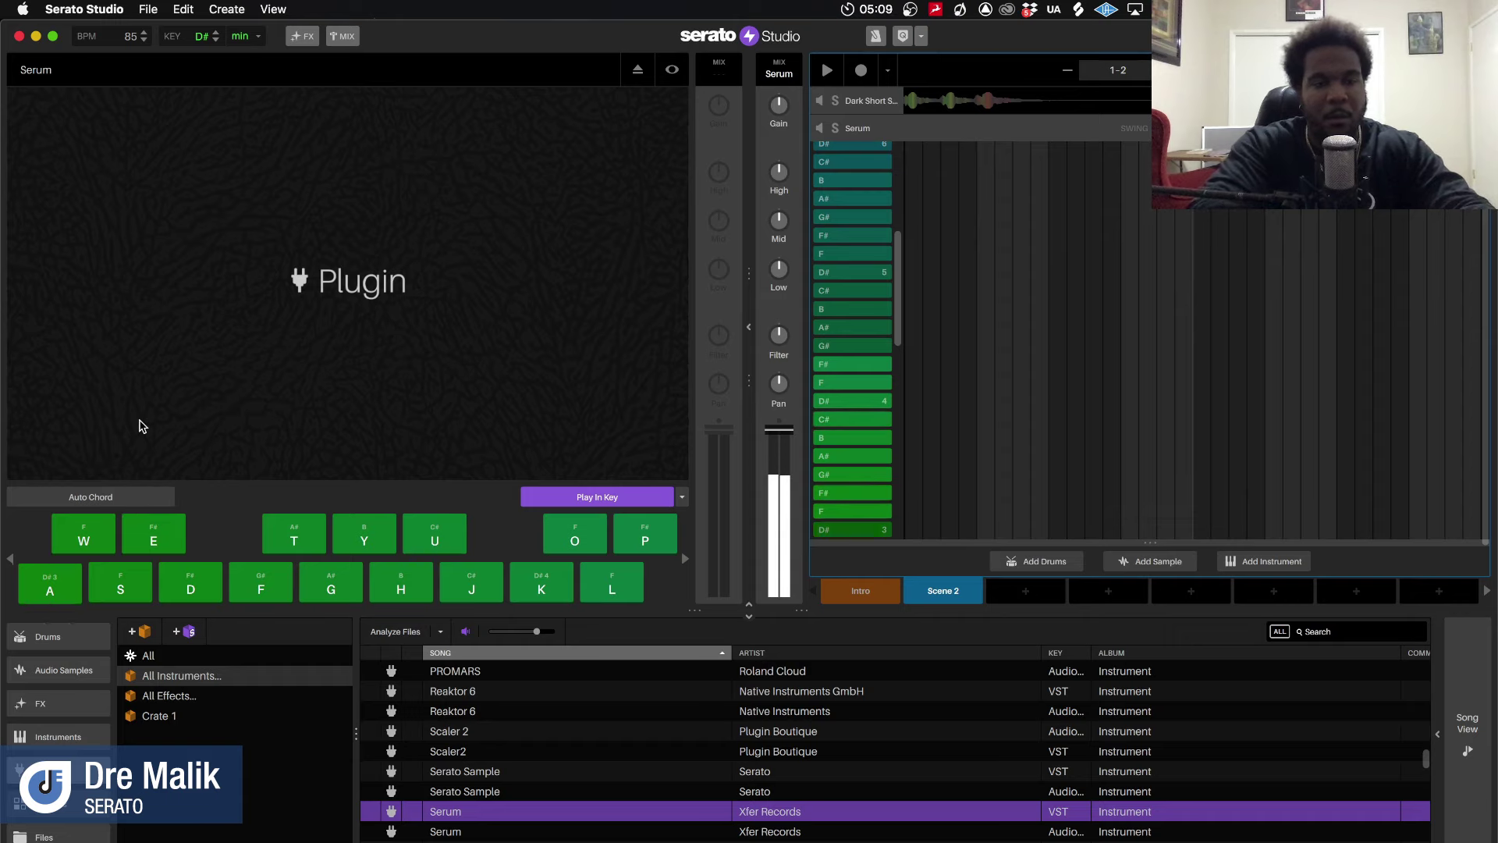
pyautogui.press('s')
pyautogui.press('d')
pyautogui.press('f')
pyautogui.press('g')
pyautogui.press('f')
pyautogui.press('a')
pyautogui.press('a')
pyautogui.press('d')
pyautogui.press('f')
pyautogui.press('g')
pyautogui.press('f')
pyautogui.press('a')
pyautogui.press('d')
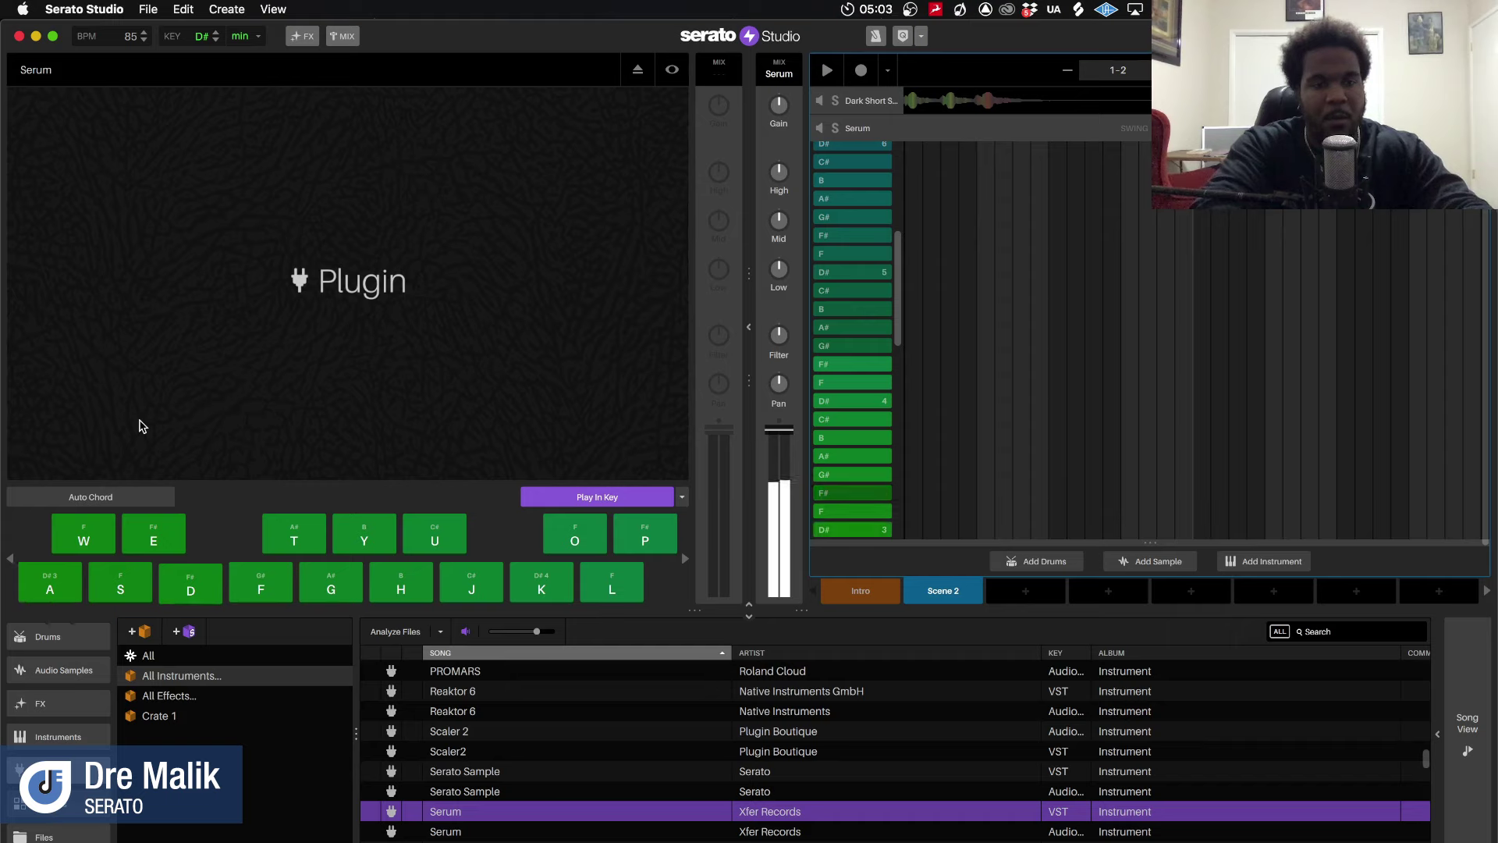
pyautogui.press('g')
pyautogui.press('h')
pyautogui.press('g')
pyautogui.press('a')
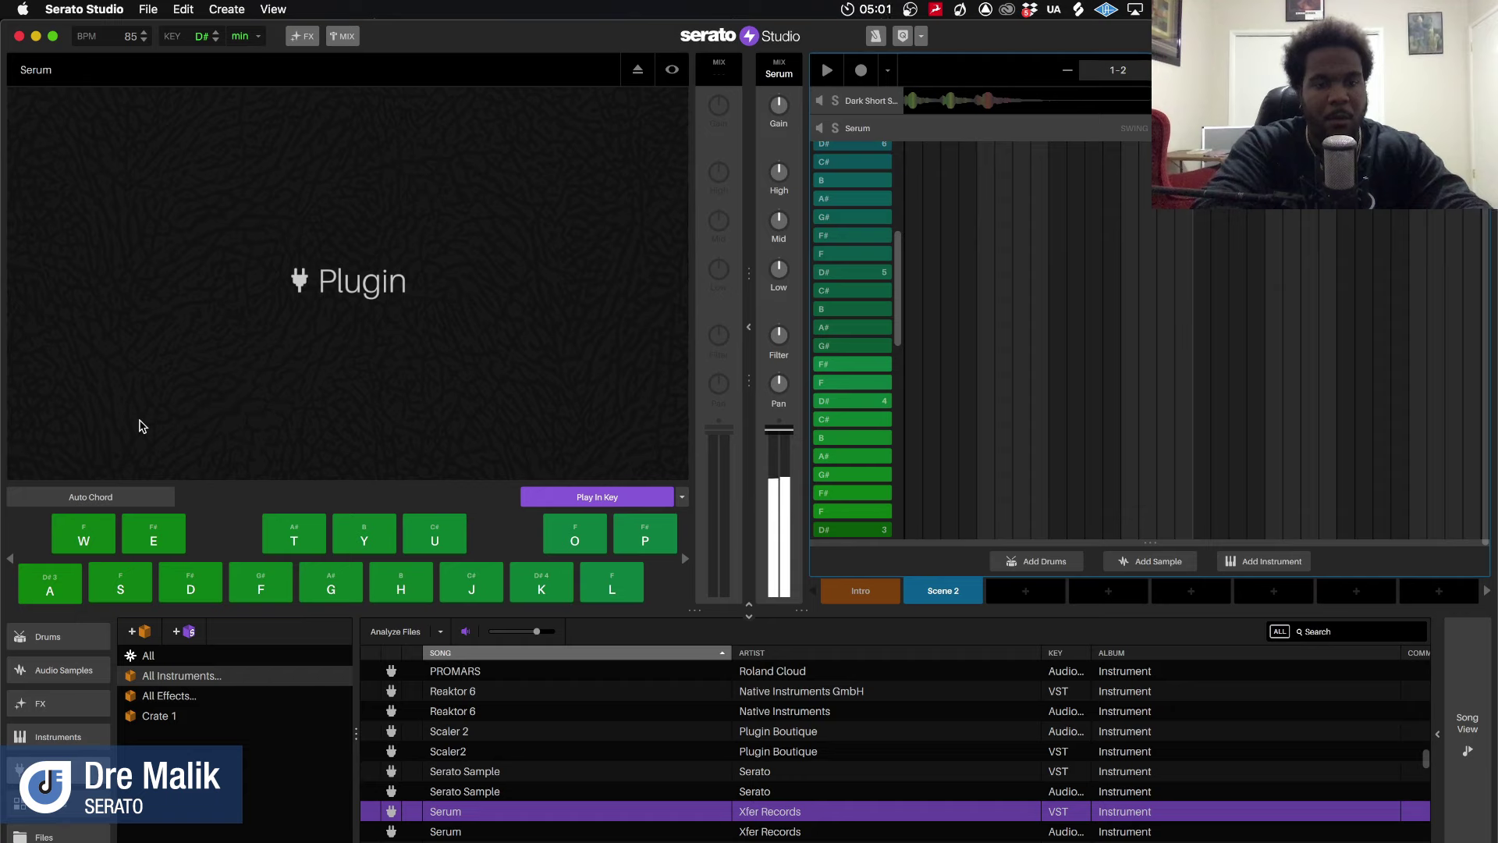
pyautogui.press('a')
pyautogui.press('d')
pyautogui.press('f')
pyautogui.press('h')
pyautogui.press('g')
pyautogui.press('f')
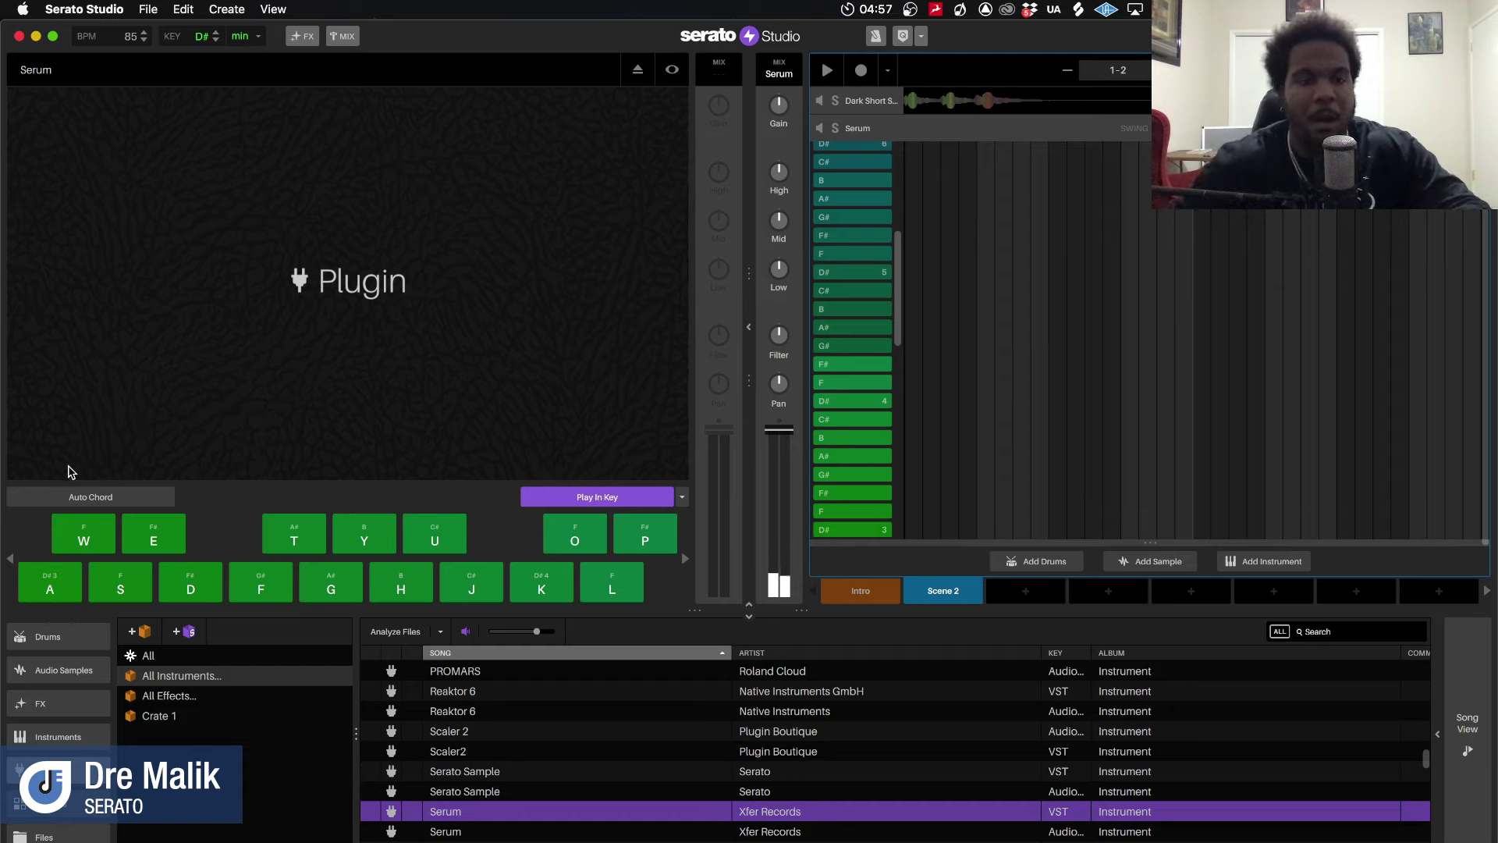
# Play Scene 2 and rehearse a Serum melody over it using D#, F#, G#, A# and B
pyautogui.click(828, 71)
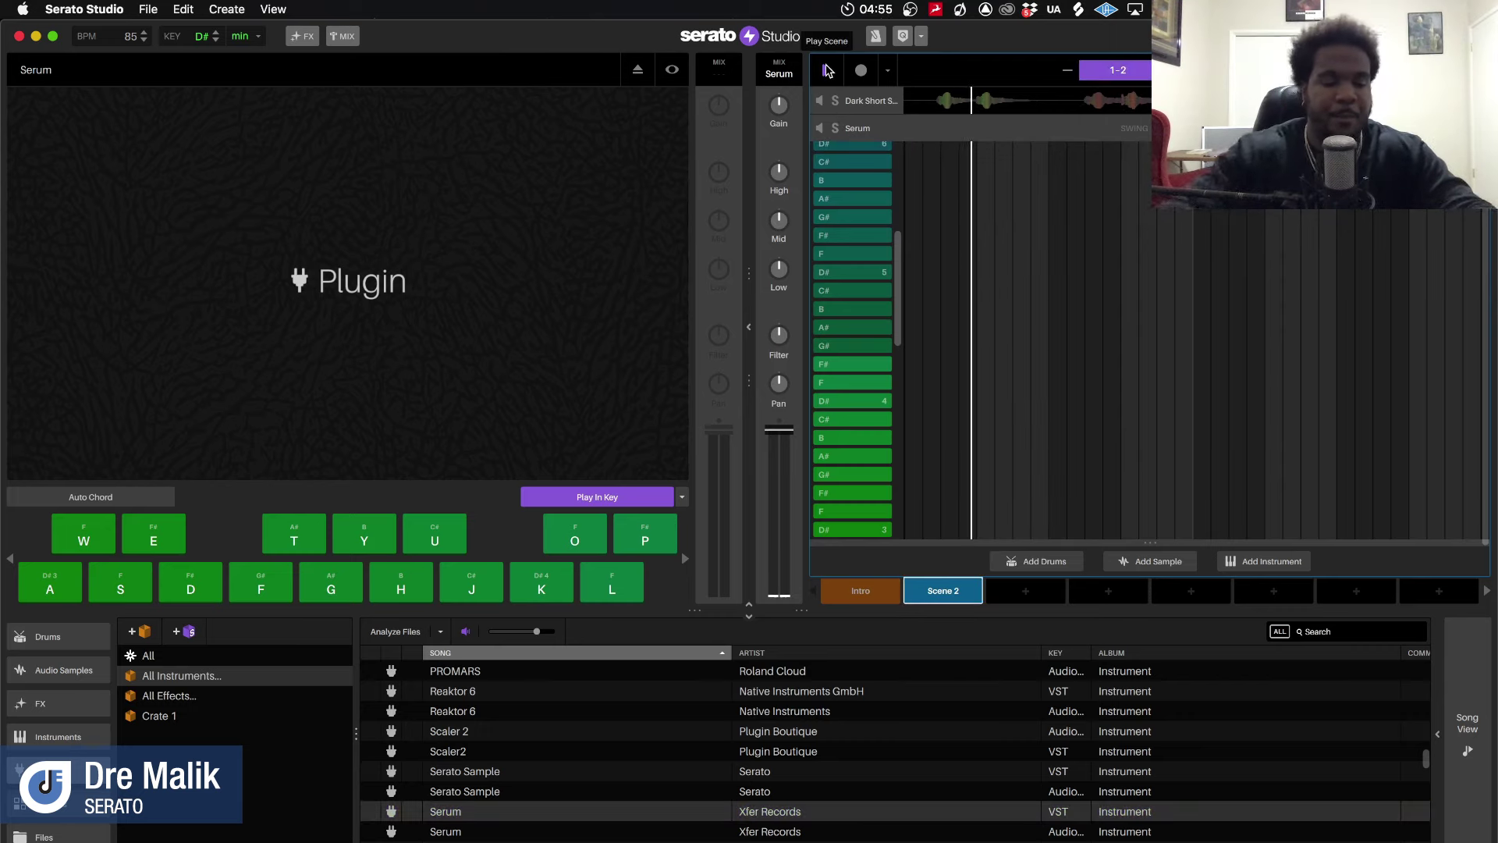
pyautogui.press('a')
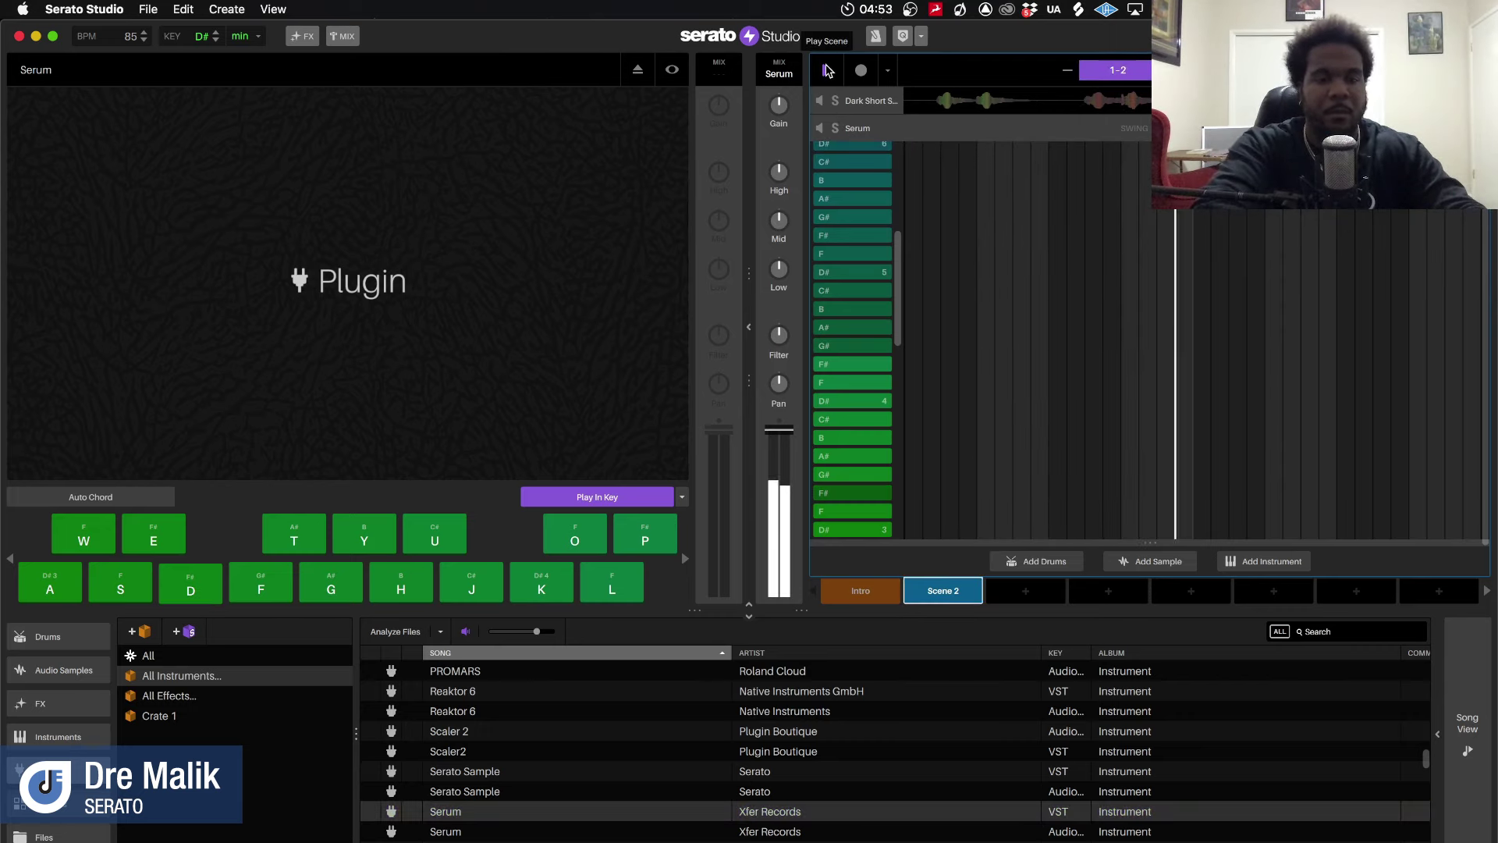
pyautogui.press('d')
pyautogui.press('h')
pyautogui.press('g')
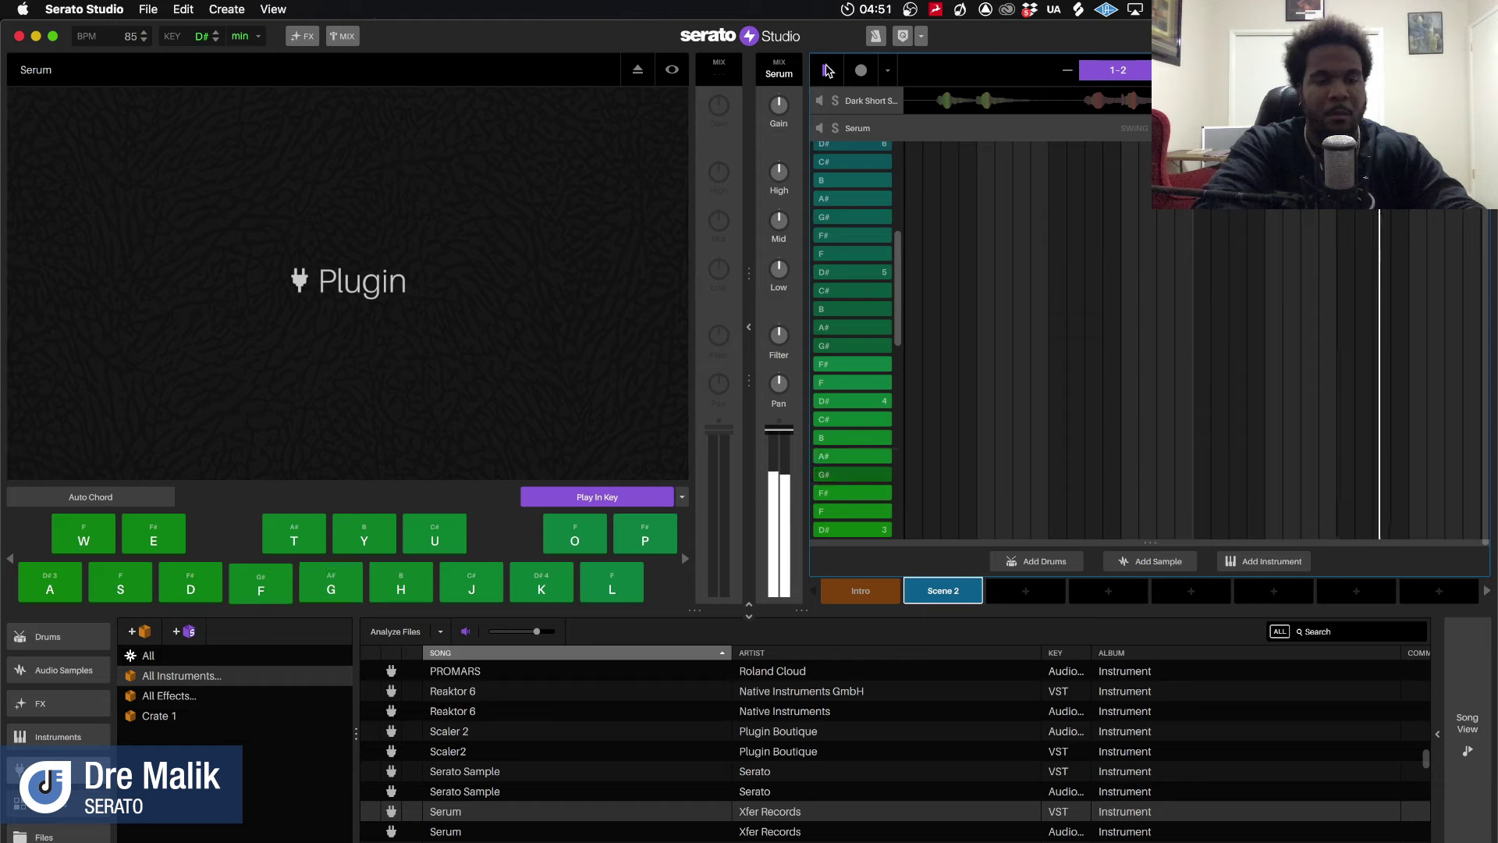
pyautogui.press('d')
pyautogui.press('a')
pyautogui.press('a')
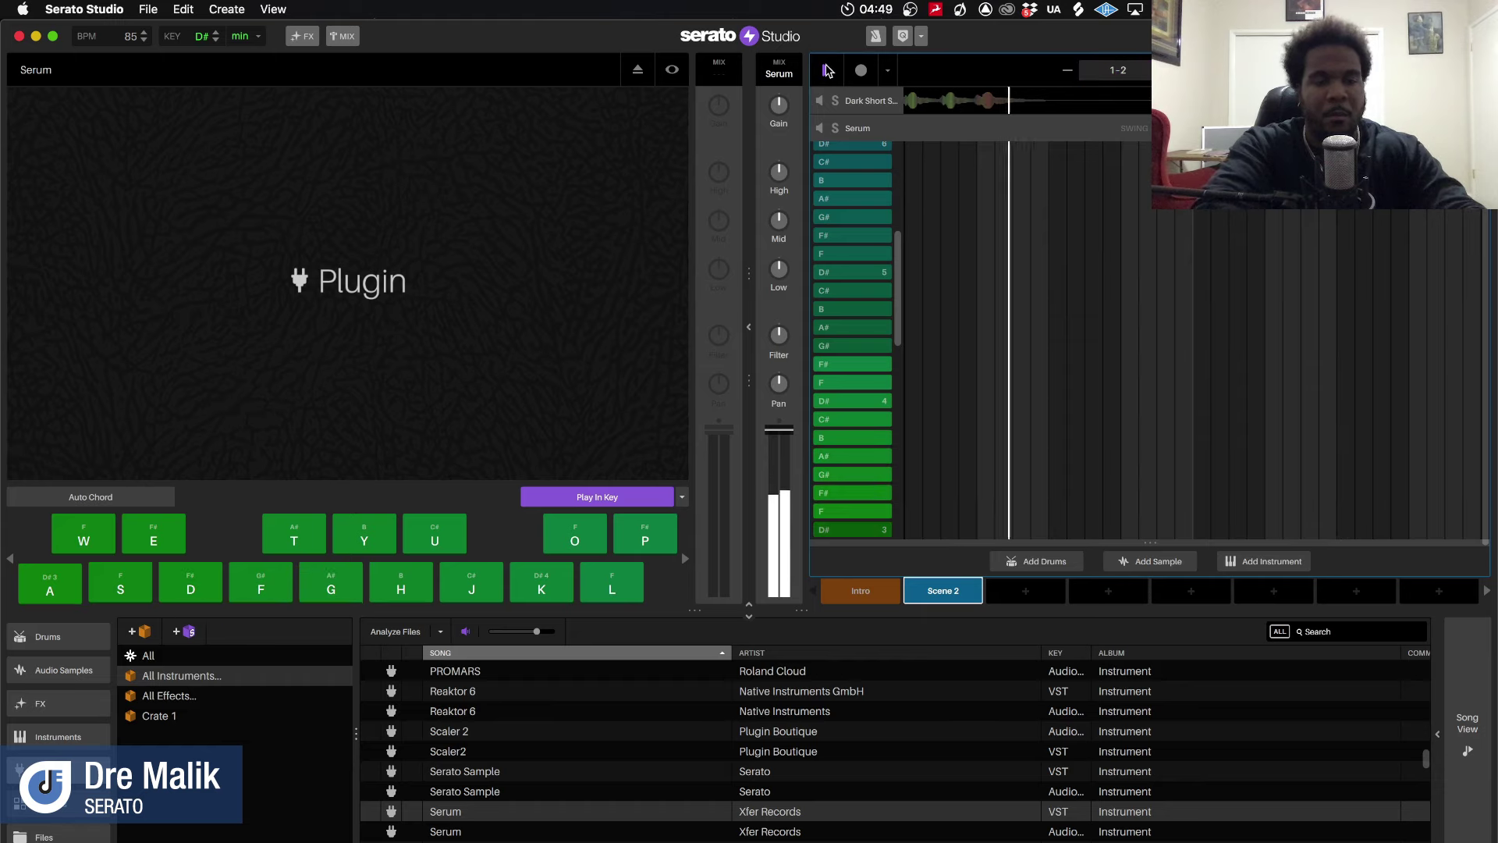
# Try descending Serum phrases over the playing scene, moving from B through A#, G# and F# to D#
pyautogui.press('a')
pyautogui.press('h')
pyautogui.press('g')
pyautogui.press('f')
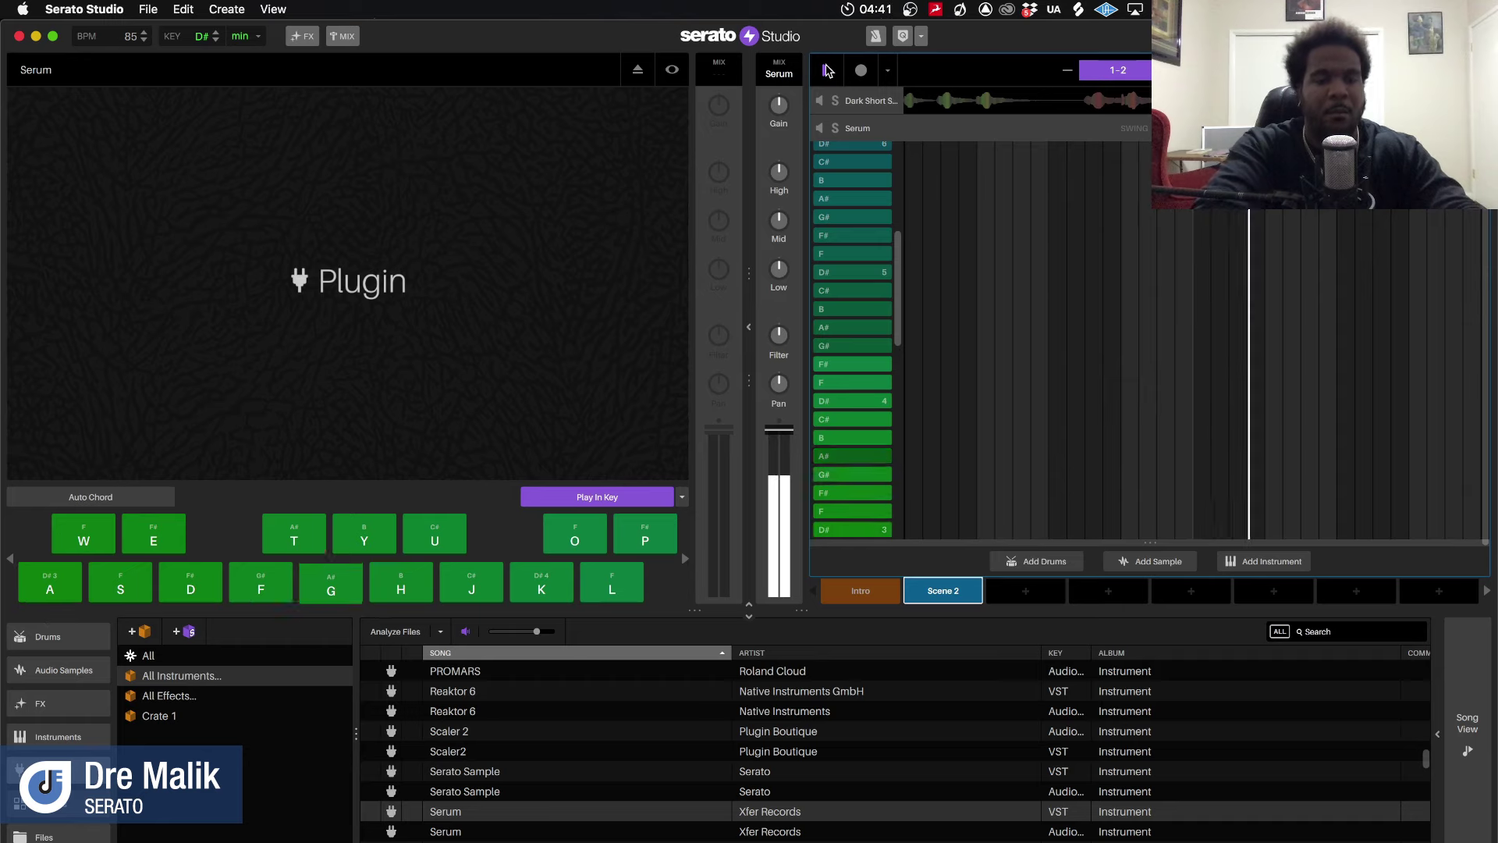
pyautogui.press('d')
pyautogui.press('f')
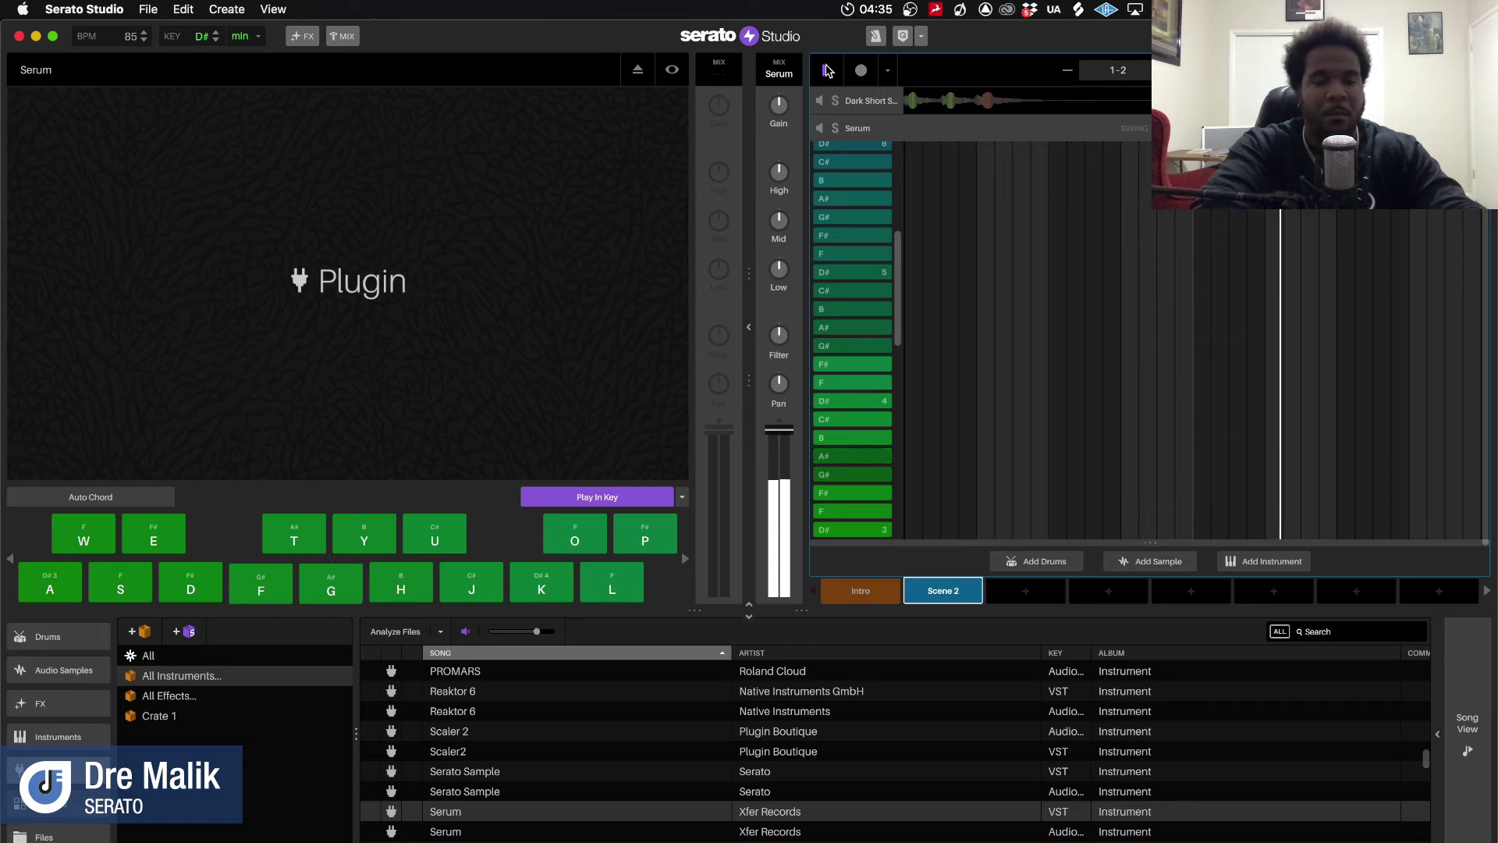
pyautogui.press('f')
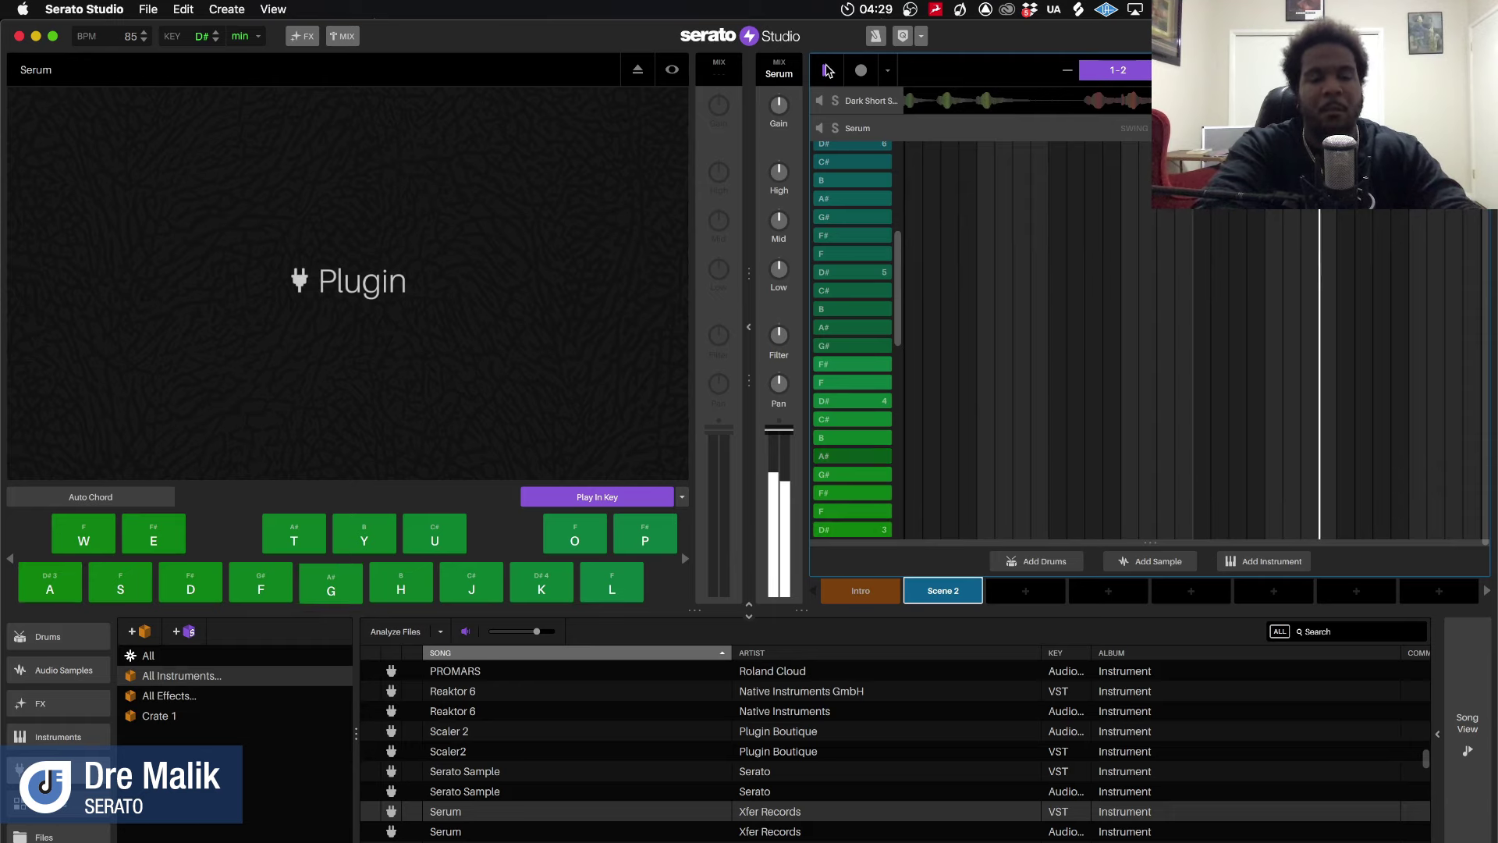
pyautogui.press('d')
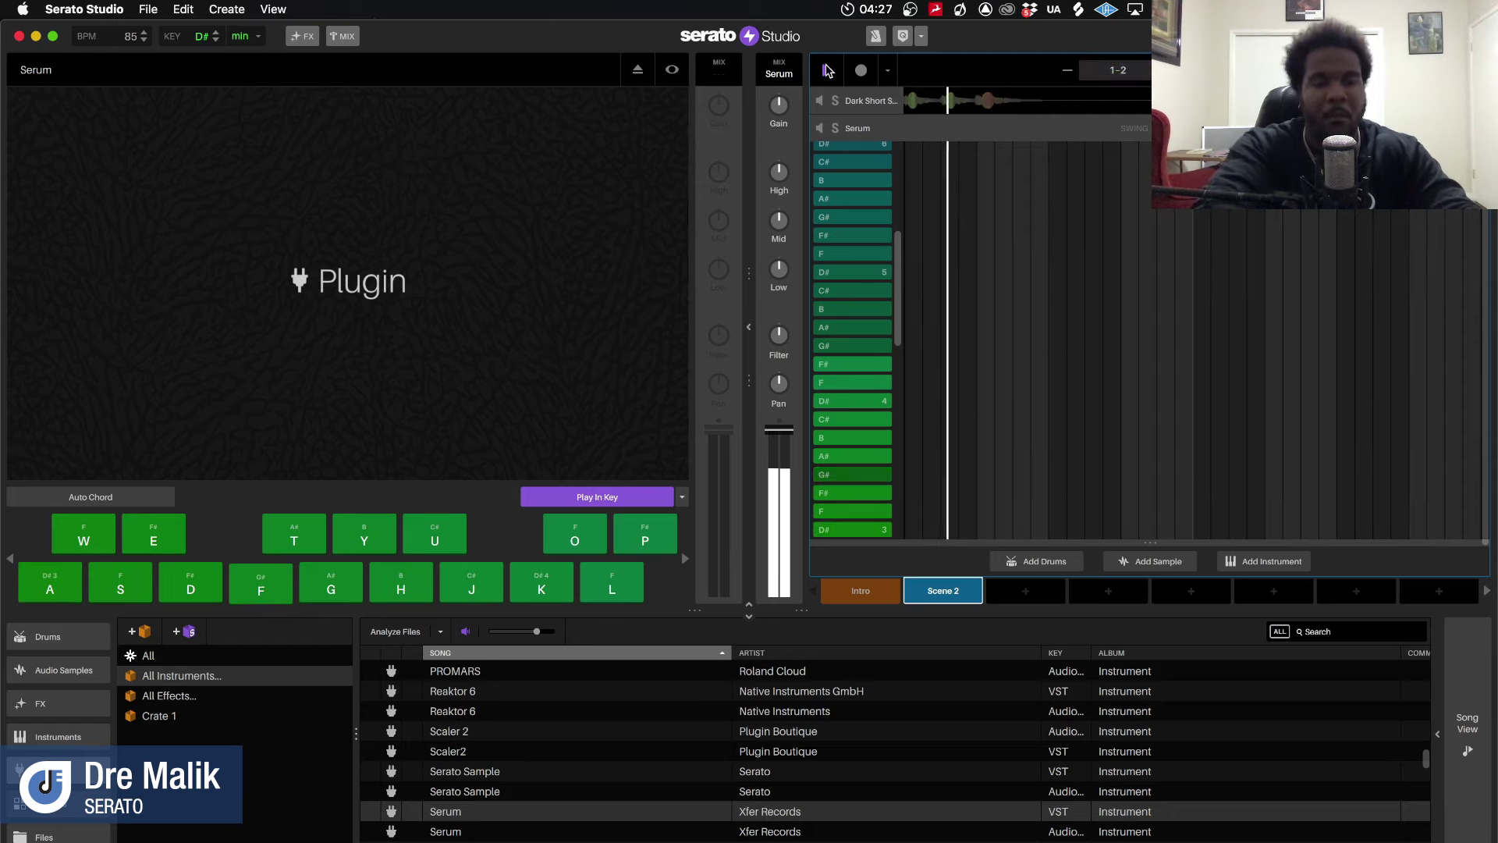
pyautogui.press('a')
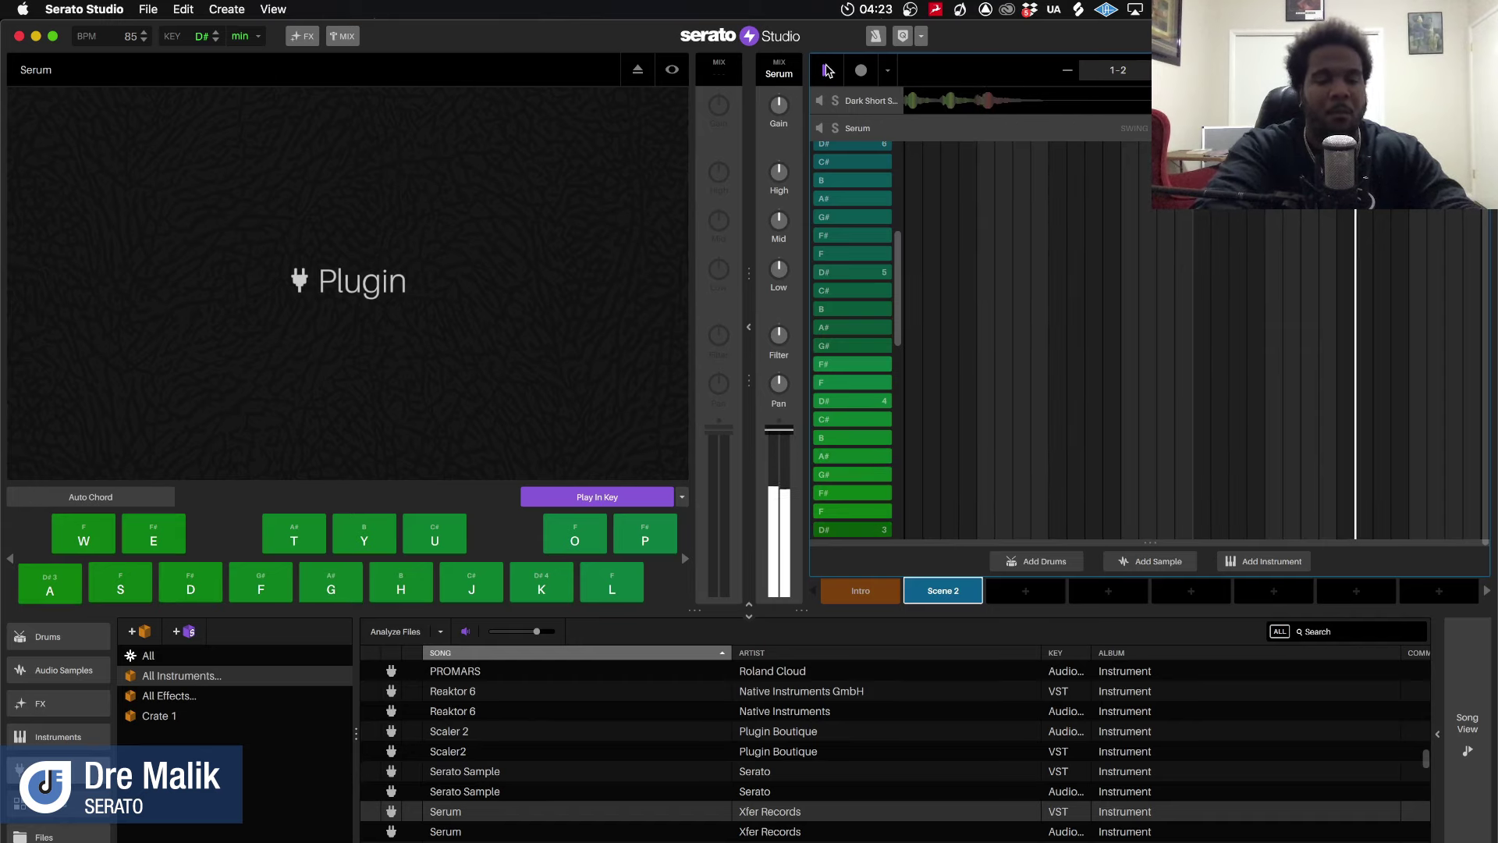
# Rehearse more Serum phrases around D#, F#, G#, A# and B, and stop the scene playback
pyautogui.press('d')
pyautogui.press('d')
pyautogui.press('a')
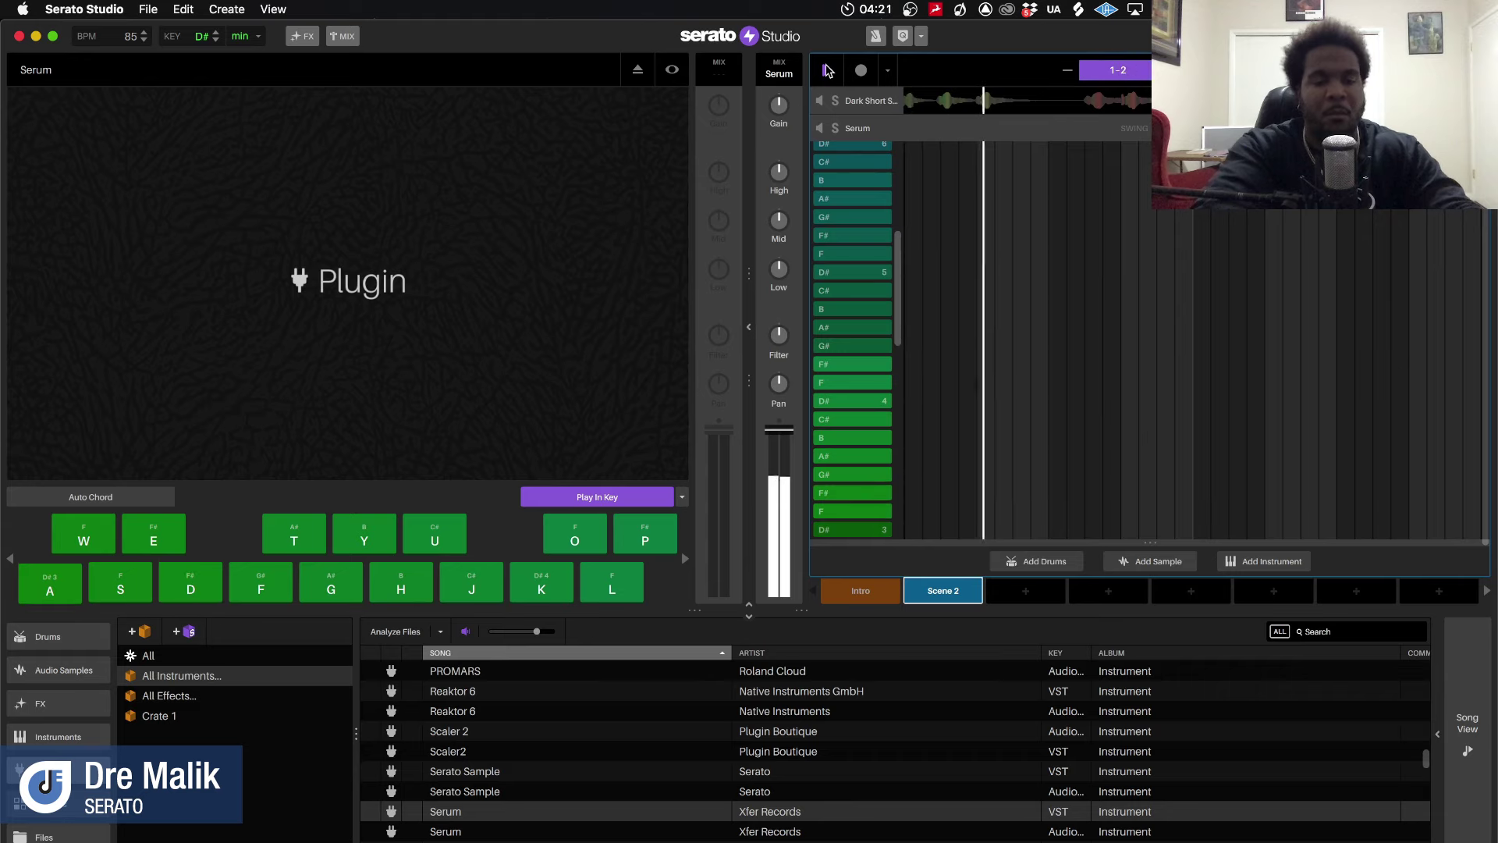
pyautogui.press('f')
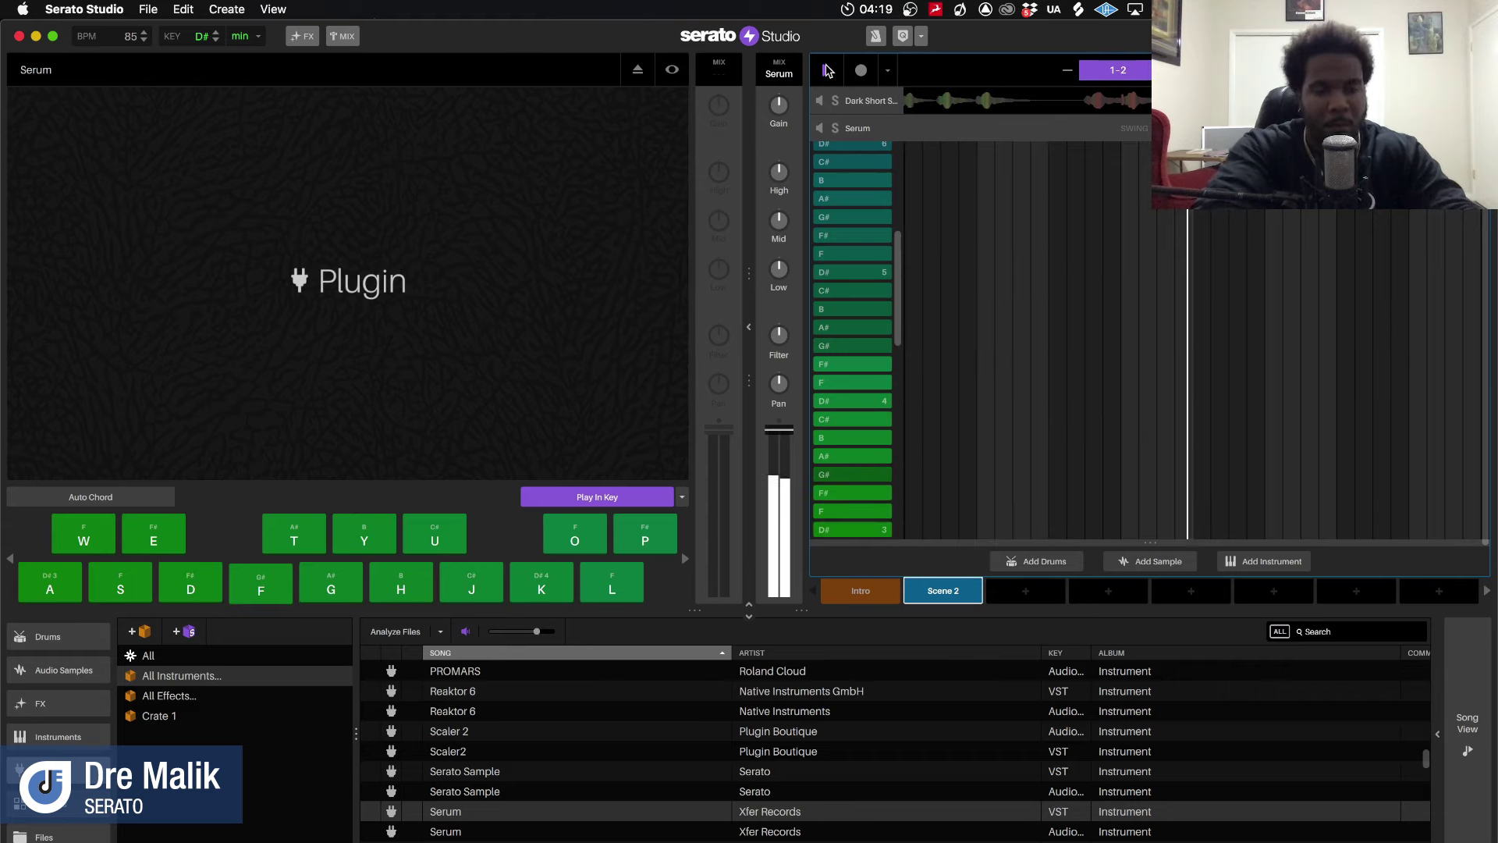
pyautogui.press('d')
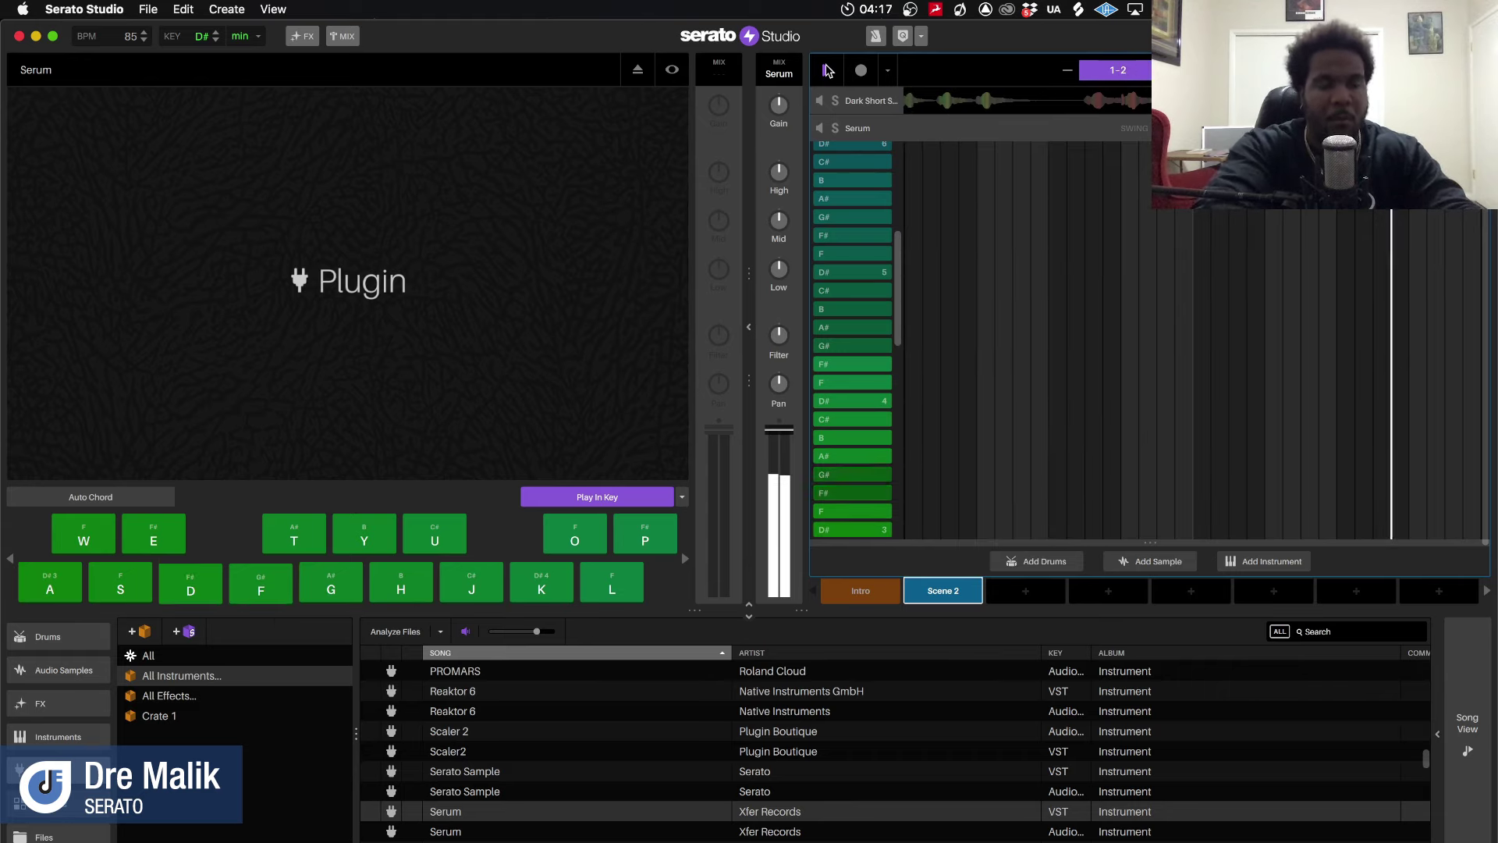
pyautogui.press('f')
pyautogui.press('g')
pyautogui.press('h')
pyautogui.press('f')
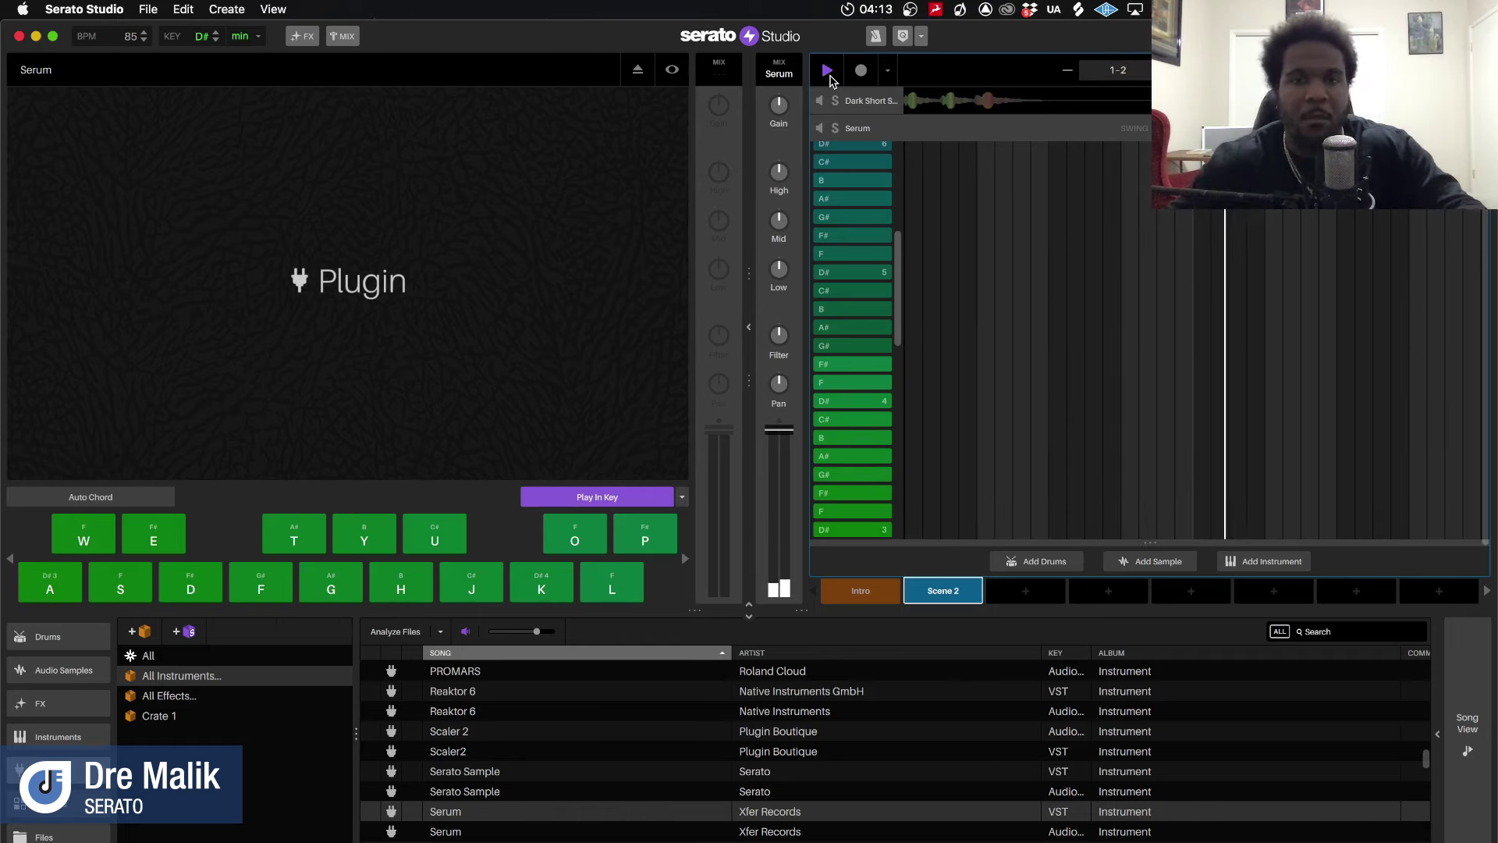
pyautogui.click(827, 70)
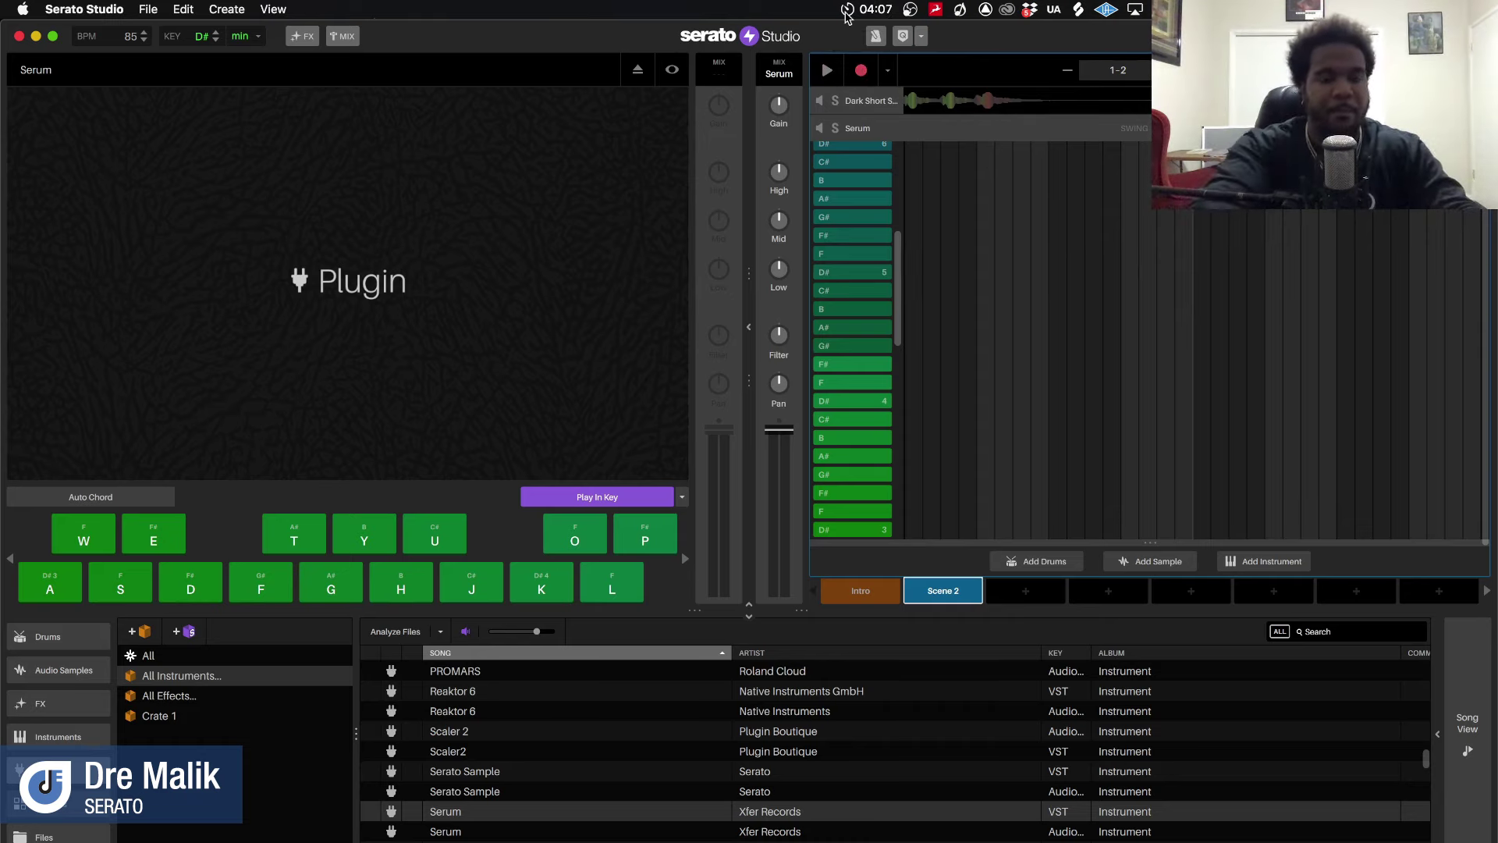
# Record the opening part of the Serum melody into Scene 2 using D#, F#, G# and A#
pyautogui.press('space')
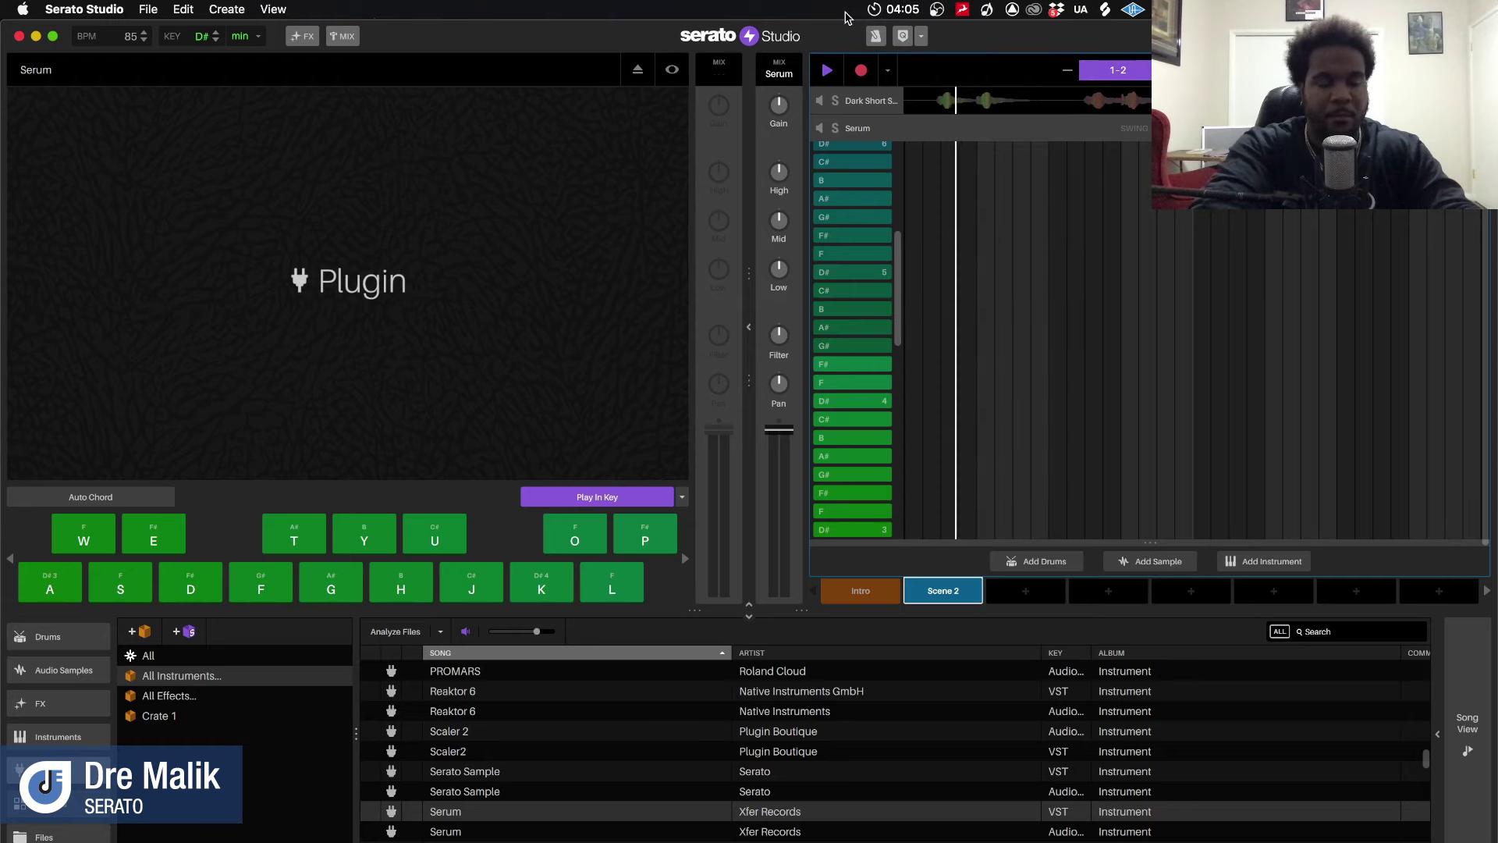
pyautogui.press('d')
pyautogui.press('f')
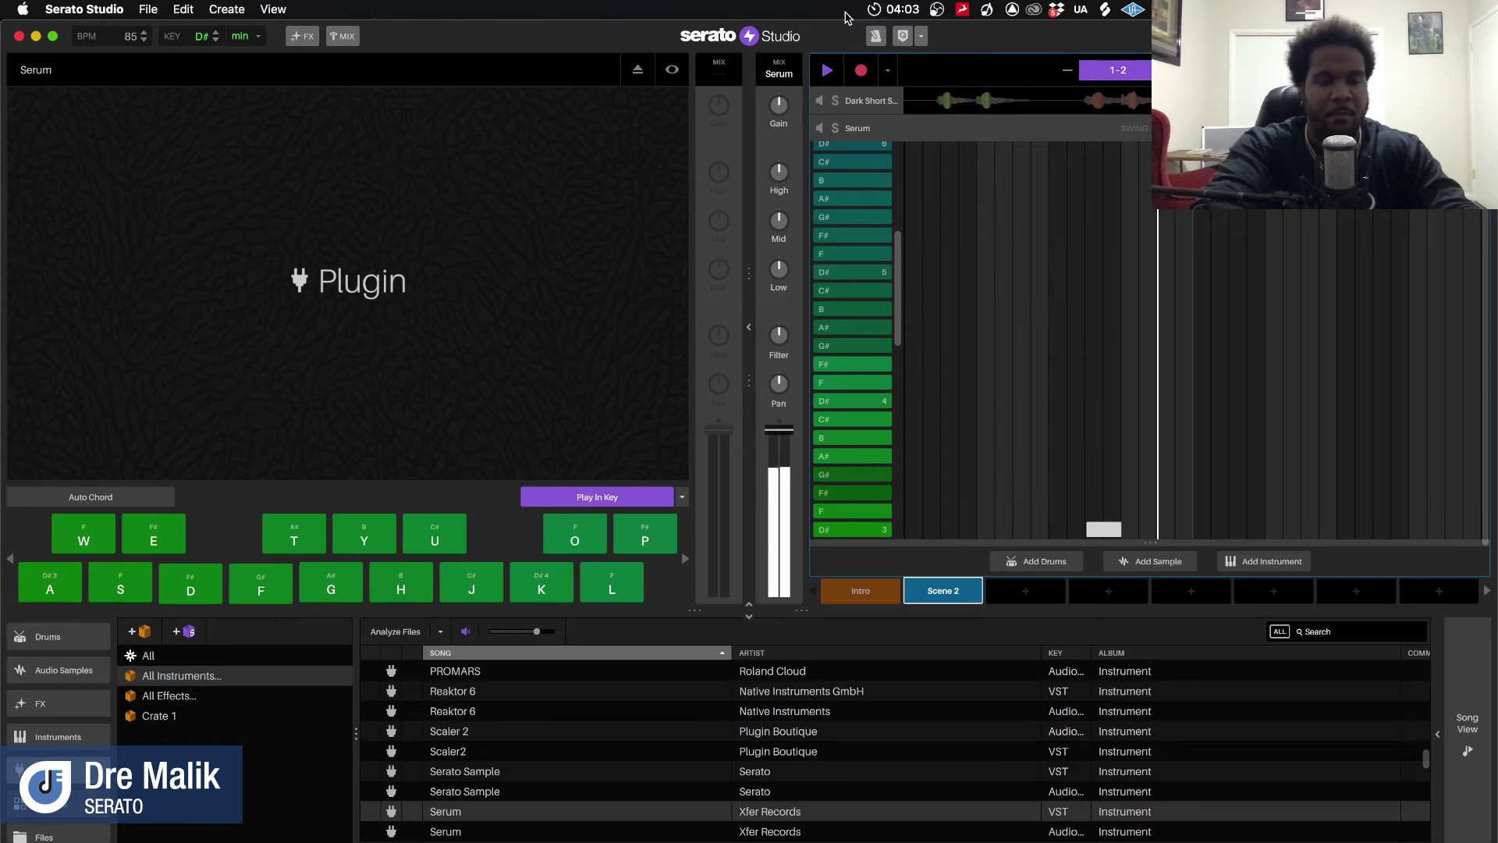
pyautogui.press('d')
pyautogui.press('f')
pyautogui.press('d')
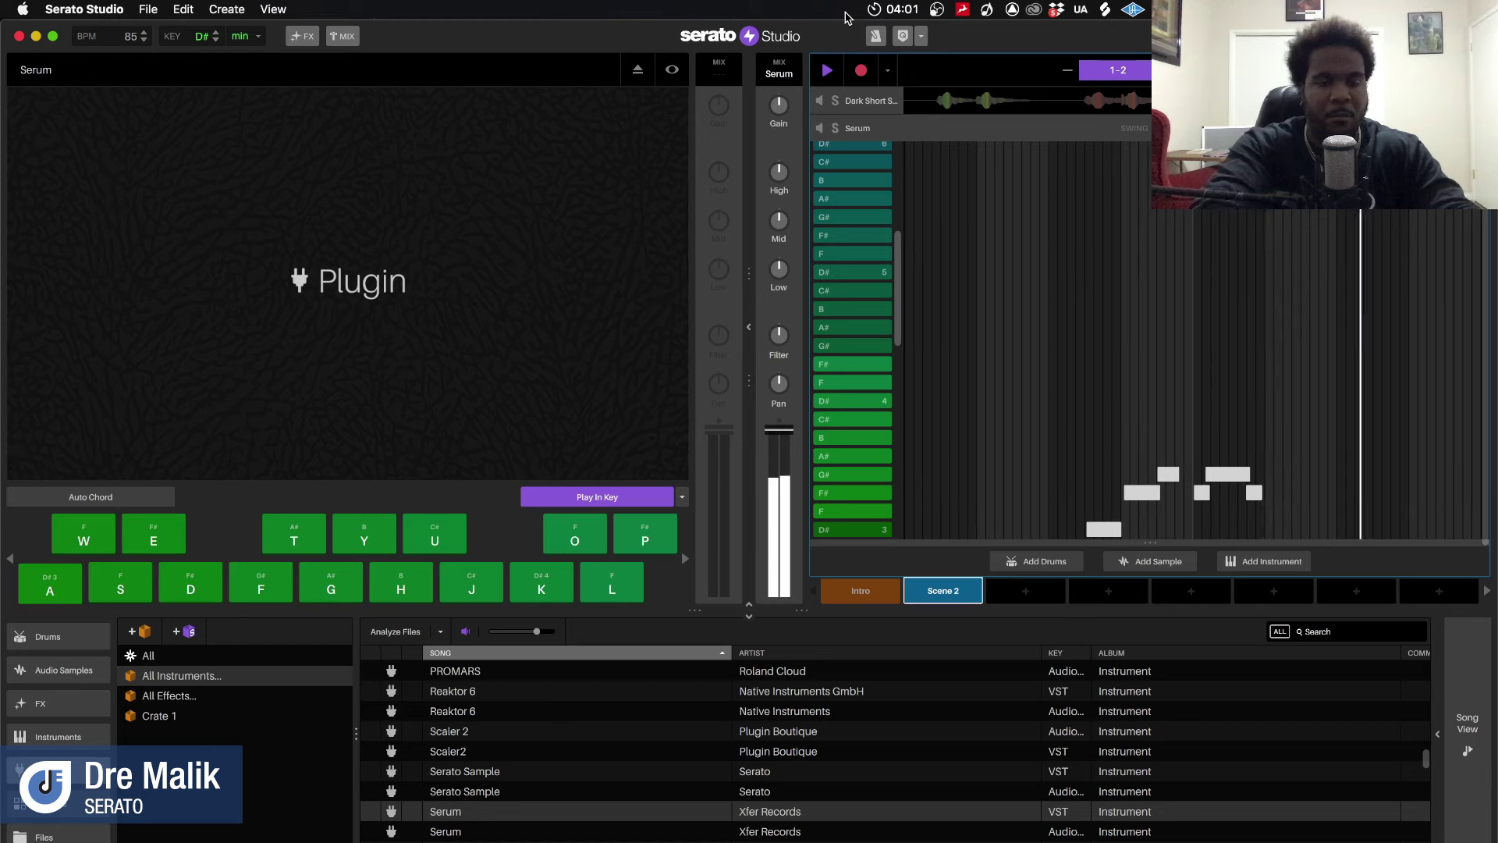
pyautogui.press('a')
pyautogui.press('f')
pyautogui.press('a')
pyautogui.press('d')
pyautogui.press('f')
pyautogui.press('d')
pyautogui.press('a')
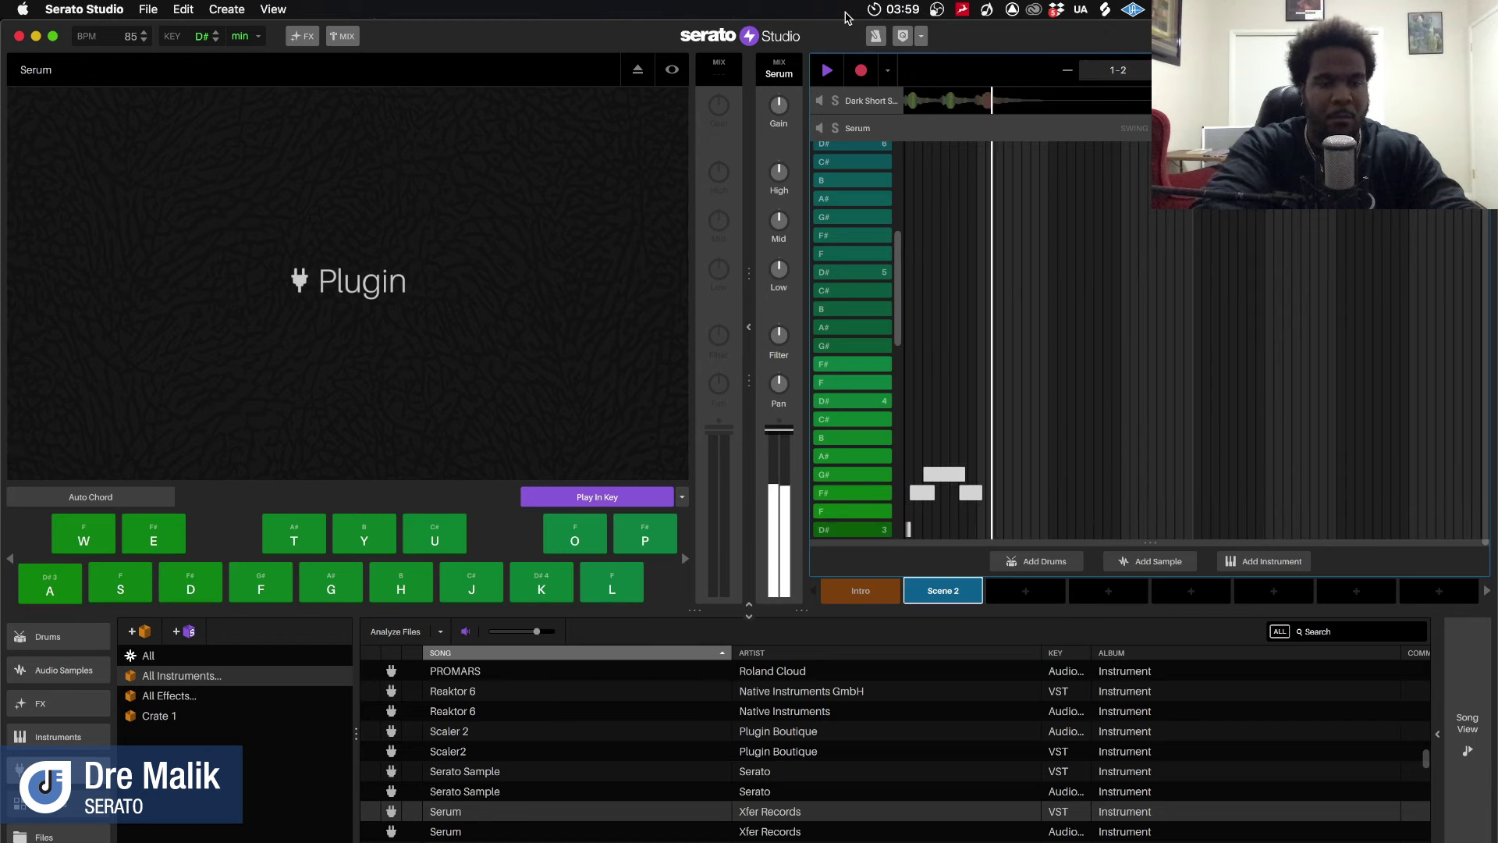
# Record the rest of the Serum melody with B, C# and A#, followed by F#, G# and D#
pyautogui.press('h')
pyautogui.press('j')
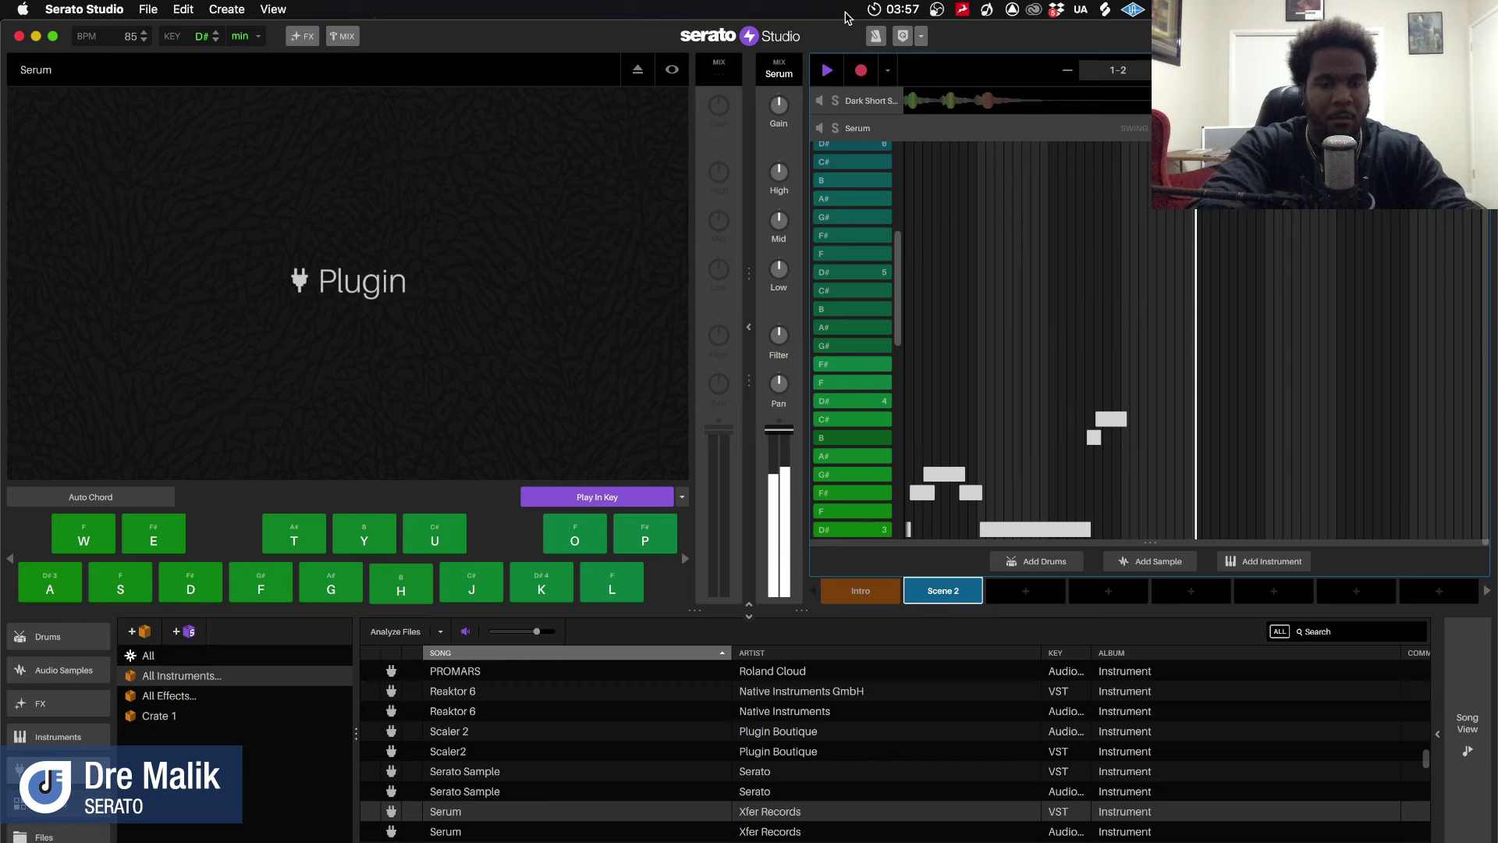
pyautogui.press('h')
pyautogui.press('g')
pyautogui.press('h')
pyautogui.press('g')
pyautogui.press('a')
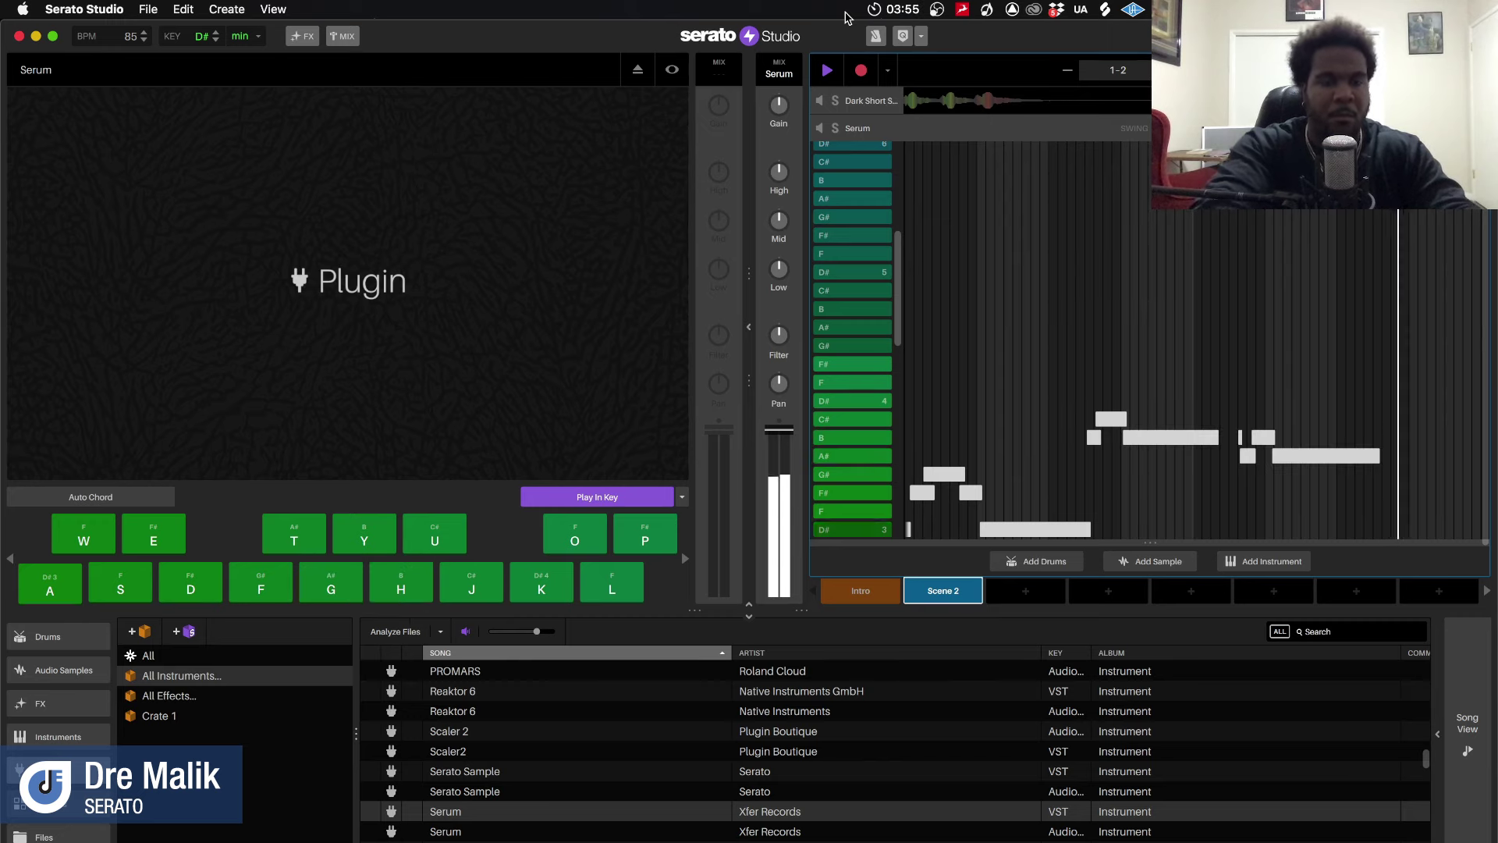
pyautogui.press('d')
pyautogui.press('f')
pyautogui.press('d')
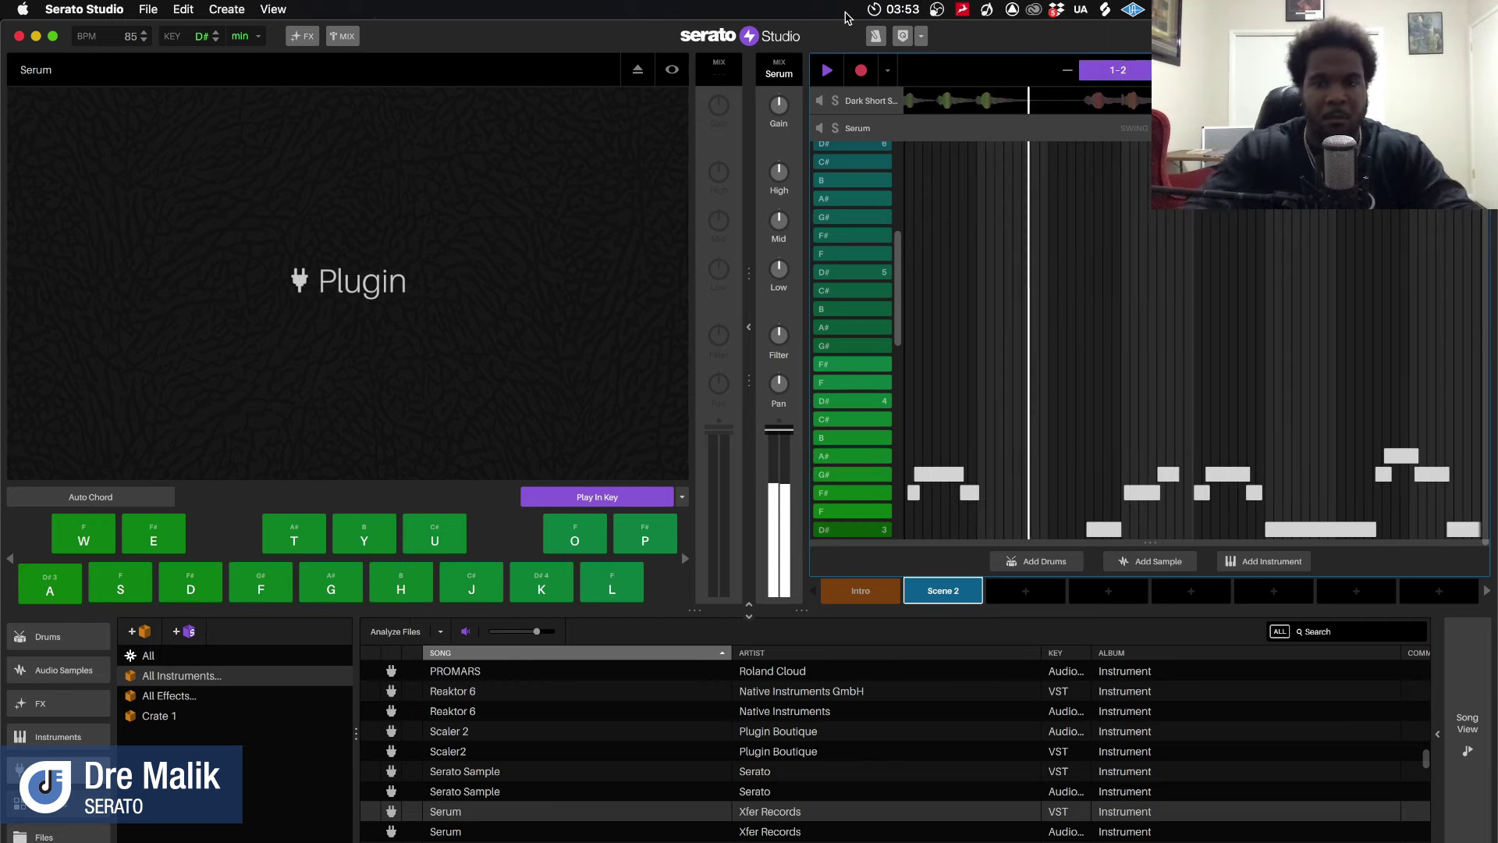
pyautogui.press('a')
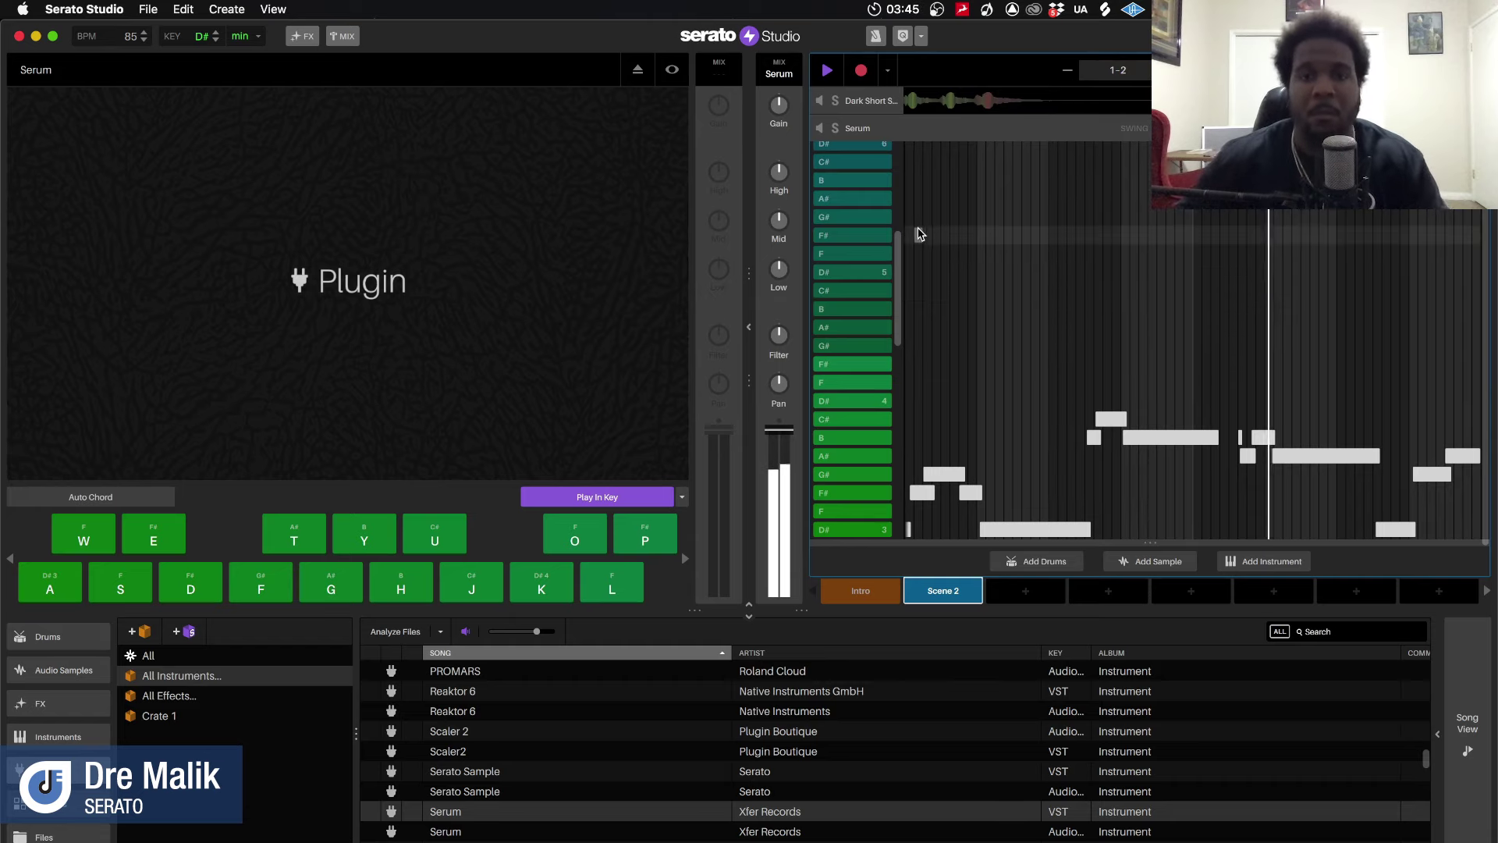
# Collapse the Serum piano roll and create Scene 3 from Scene 2 in the next empty scene slot
pyautogui.click(1068, 71)
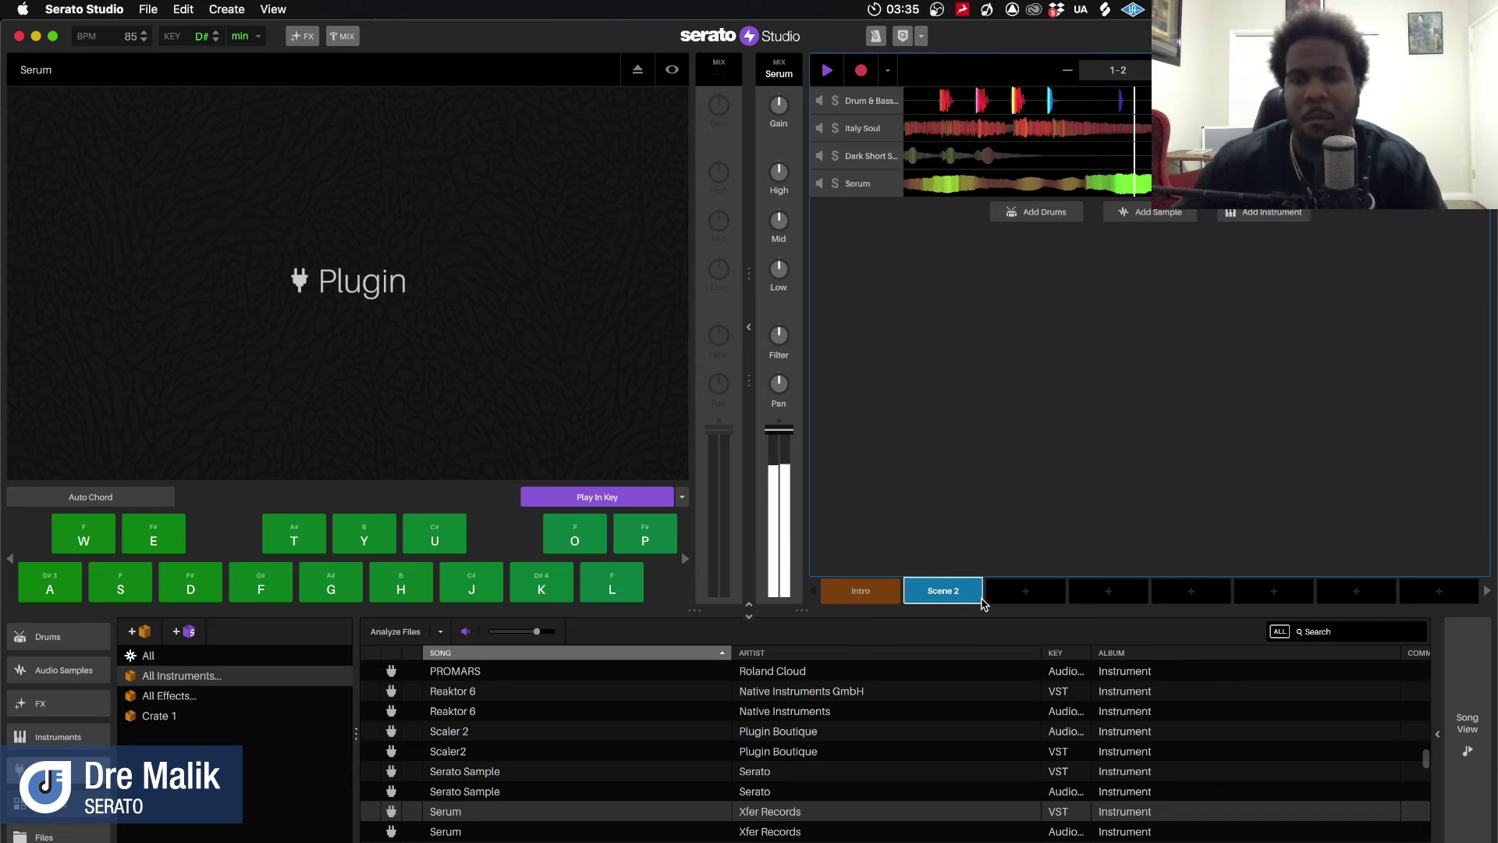
pyautogui.moveTo(991, 601); pyautogui.dragTo(1016, 524)
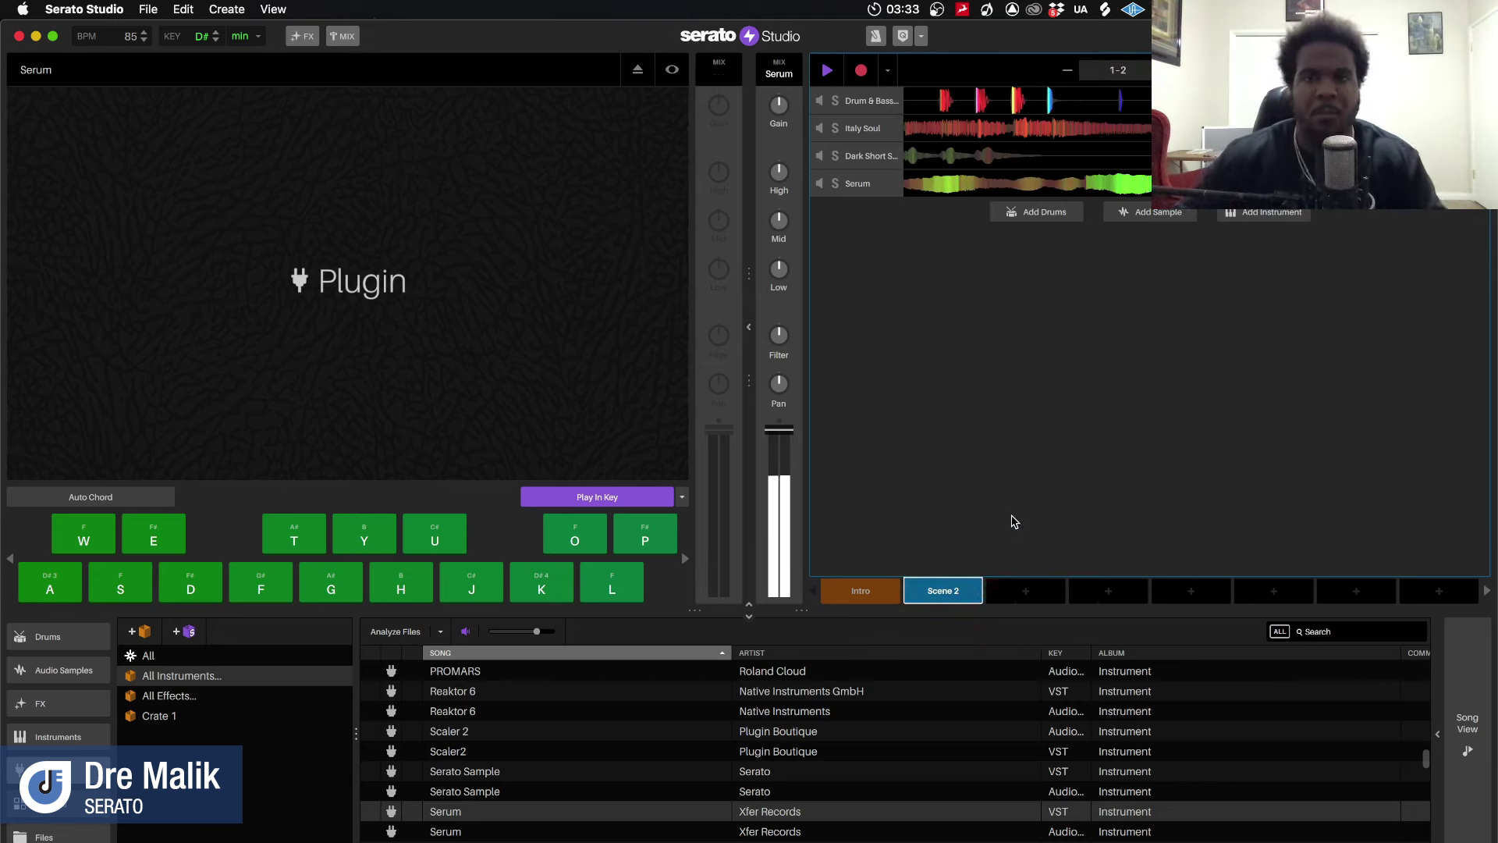
pyautogui.click(1024, 591)
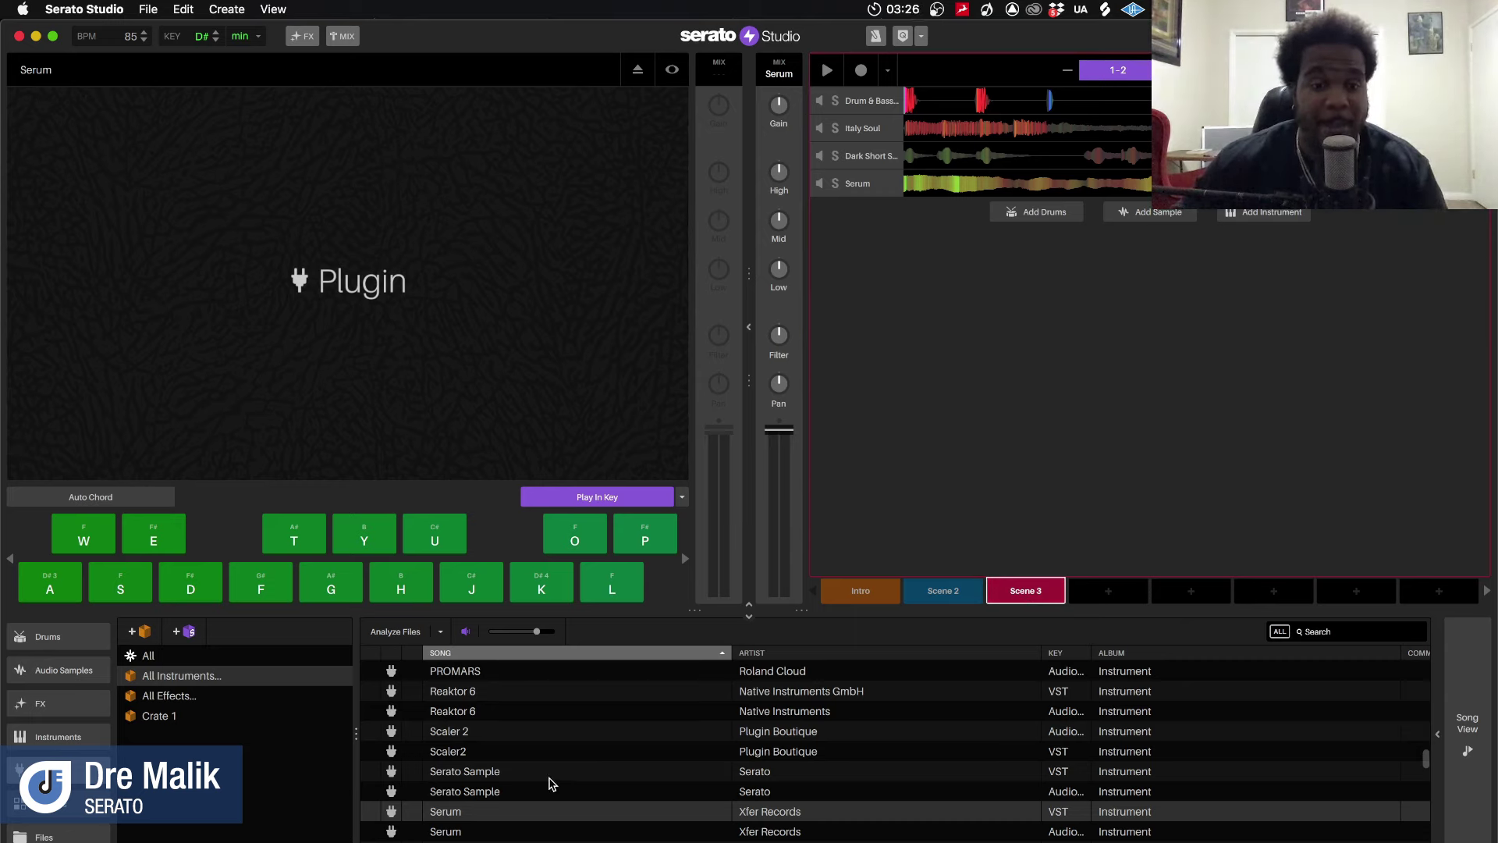
# Add a new instrument deck to Scene 3 and load the Serum VST by Xfer Records onto it
pyautogui.scroll(-2, 552, 783)
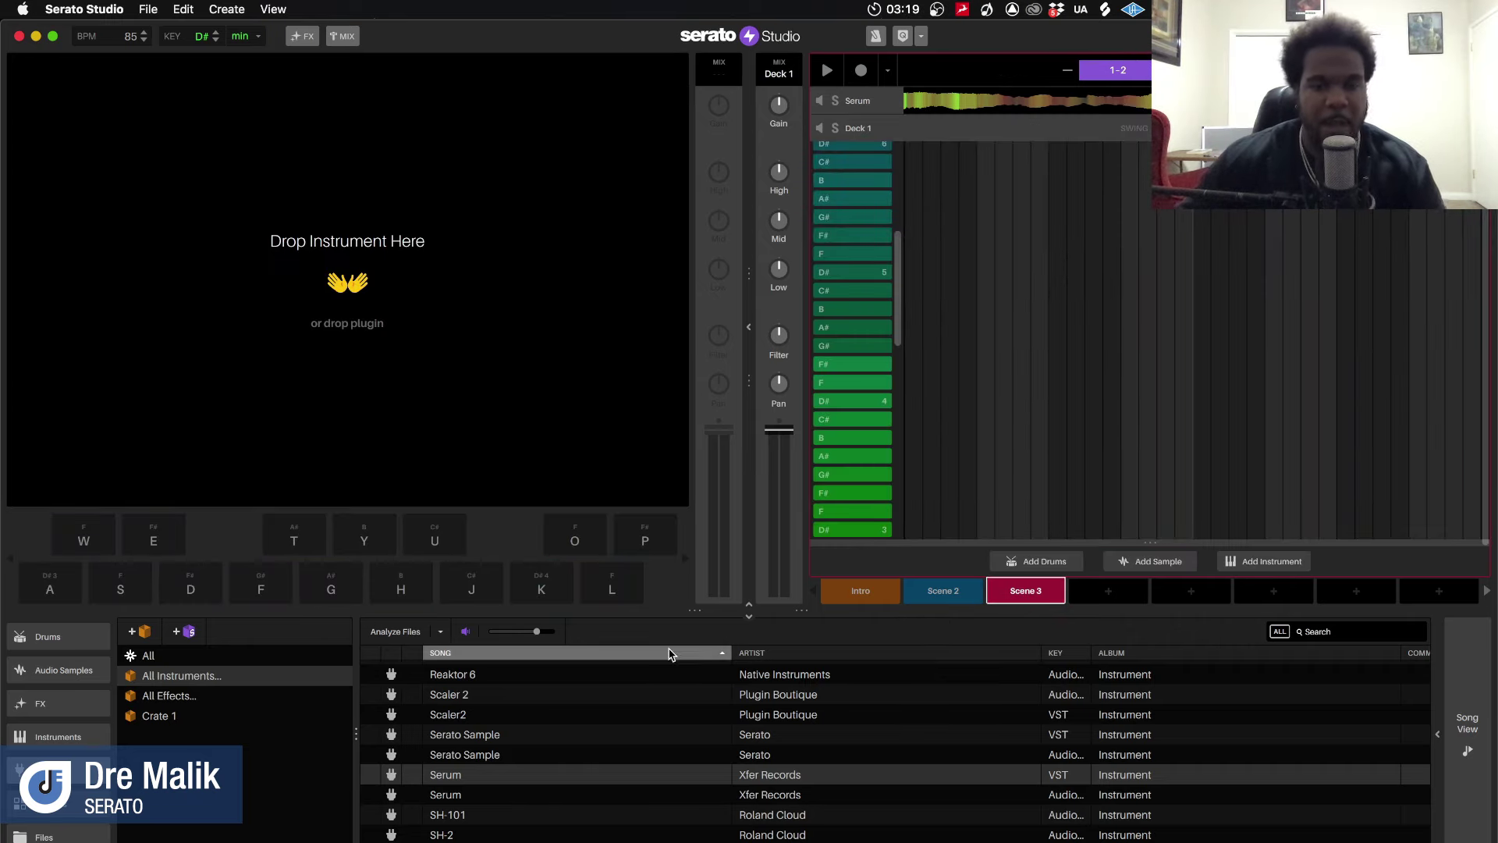
pyautogui.moveTo(508, 542); pyautogui.dragTo(461, 362)
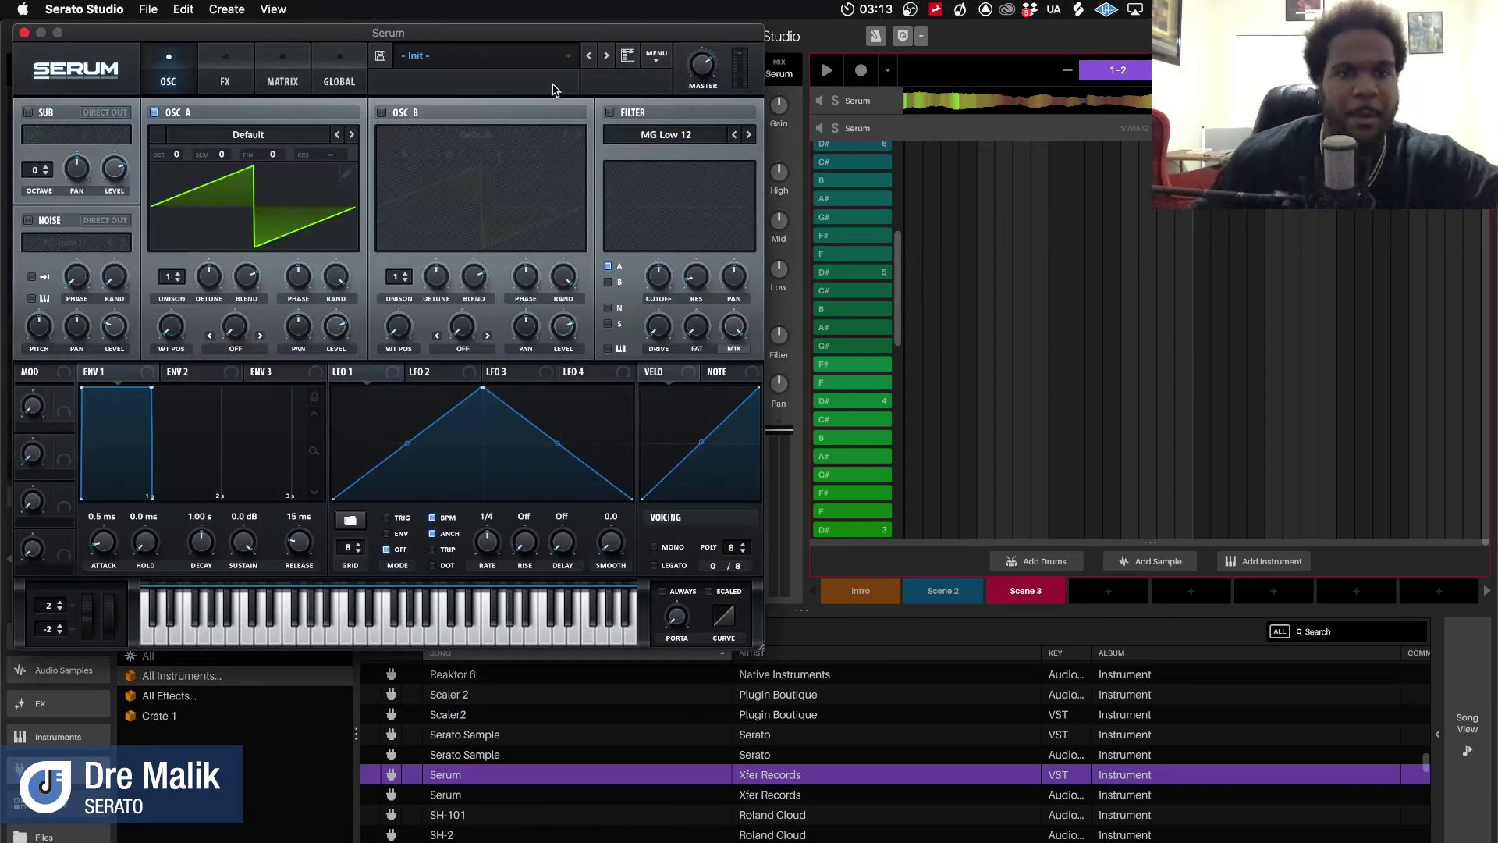
# Audition Serum's Plucked presets from PL D_Pluck [DU] to PL Metachord [FP], settle on PL Mallety [SD], and close the plugin window
pyautogui.click(575, 59)
pyautogui.moveTo(484, 164)
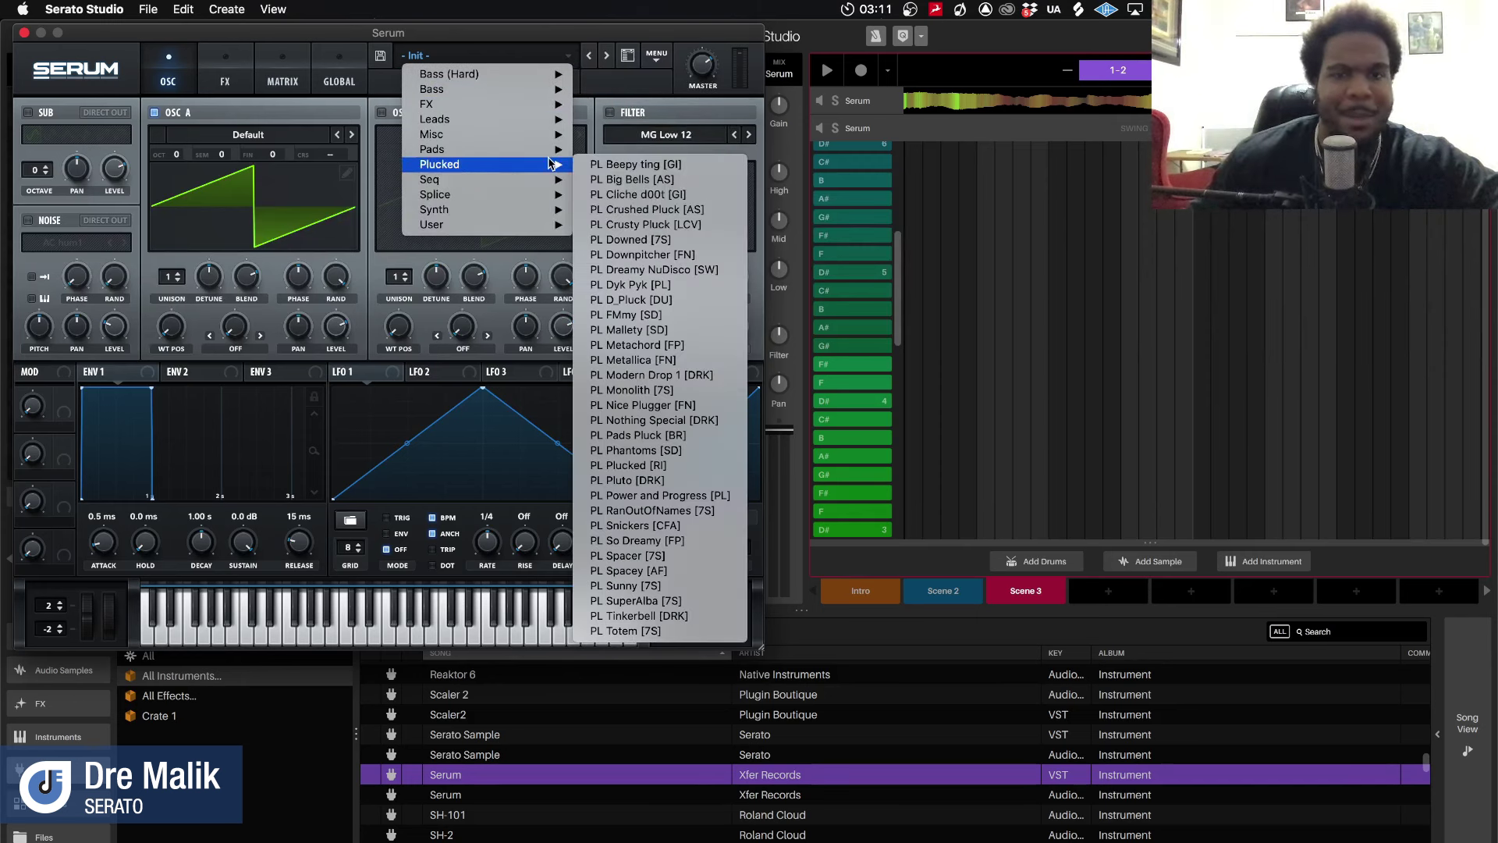
pyautogui.click(636, 300)
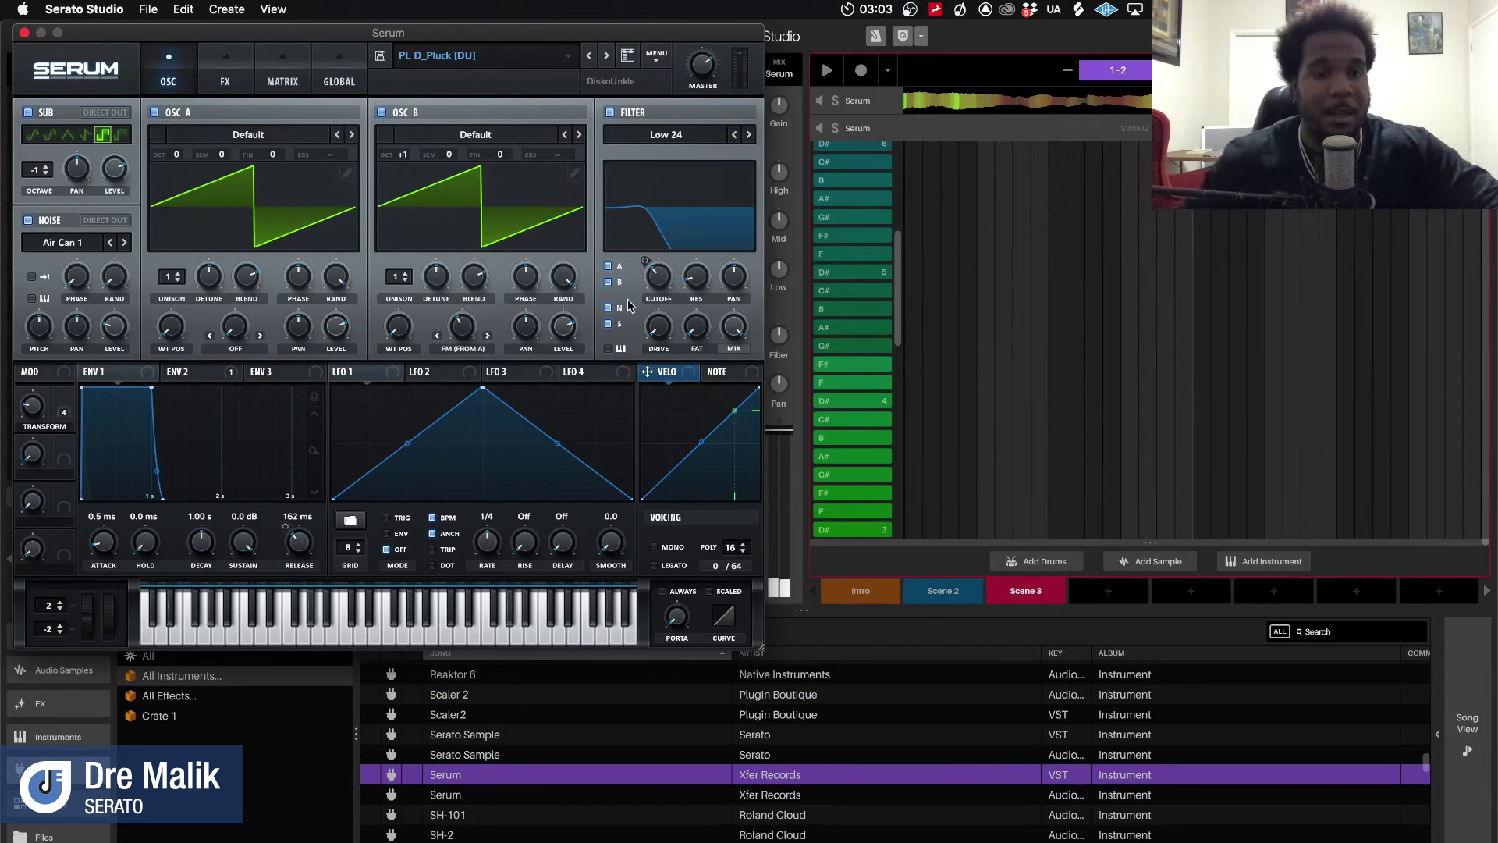
pyautogui.click(606, 55)
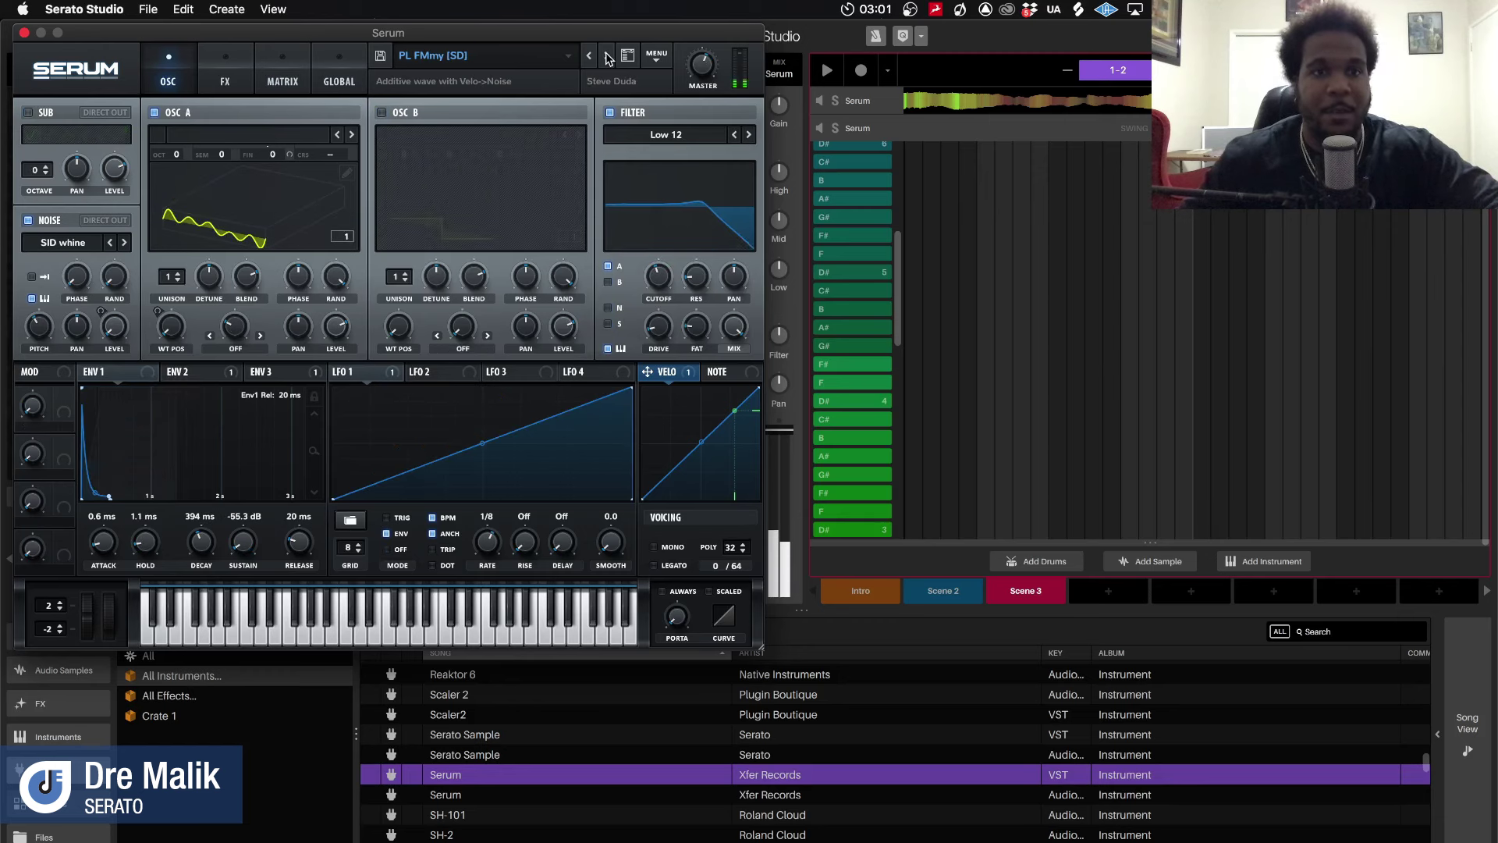
pyautogui.click(607, 55)
pyautogui.click(607, 55)
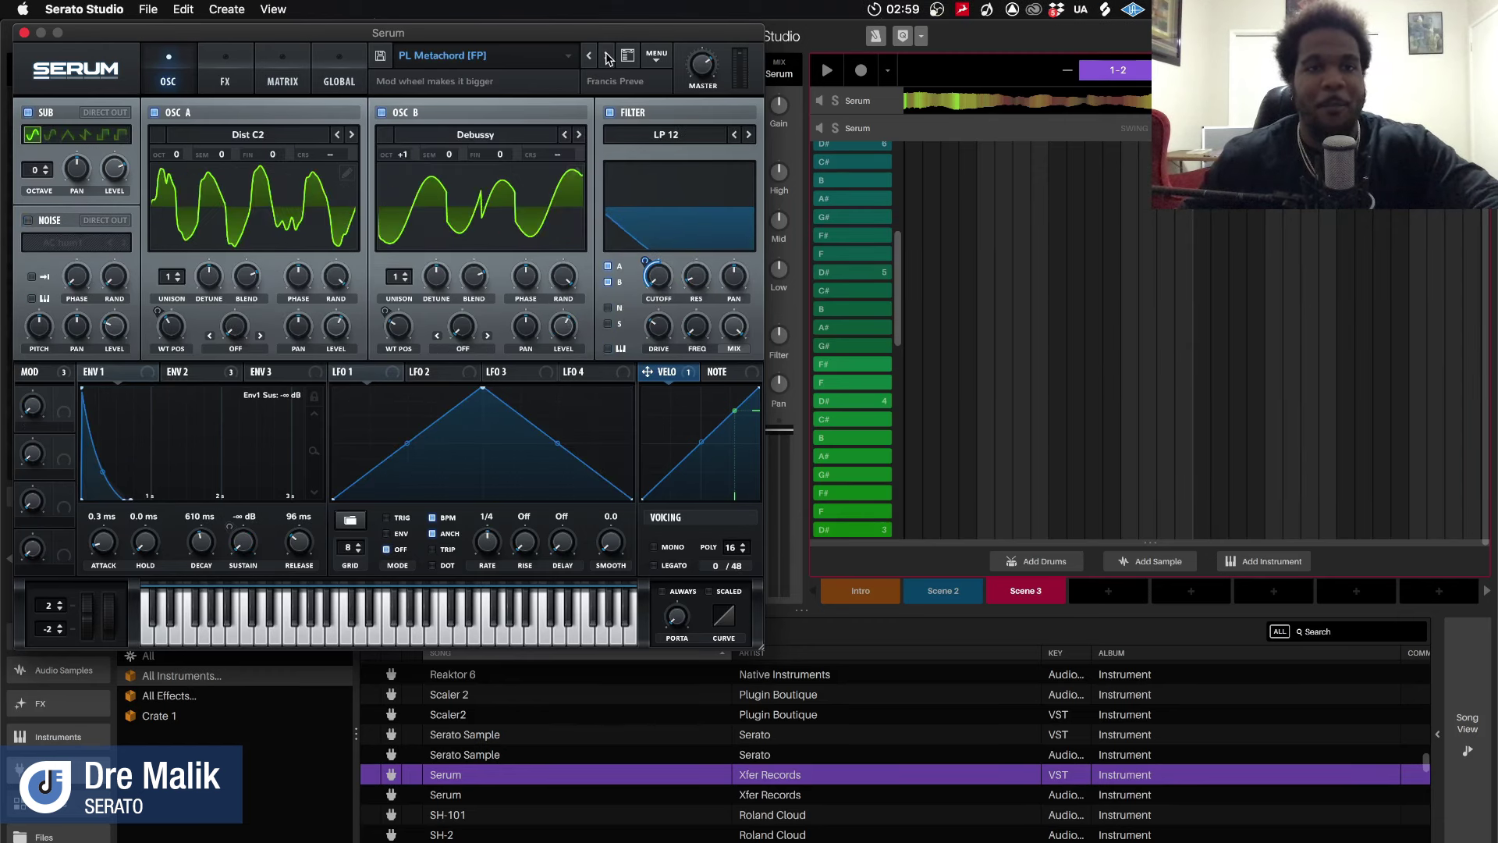
pyautogui.click(592, 57)
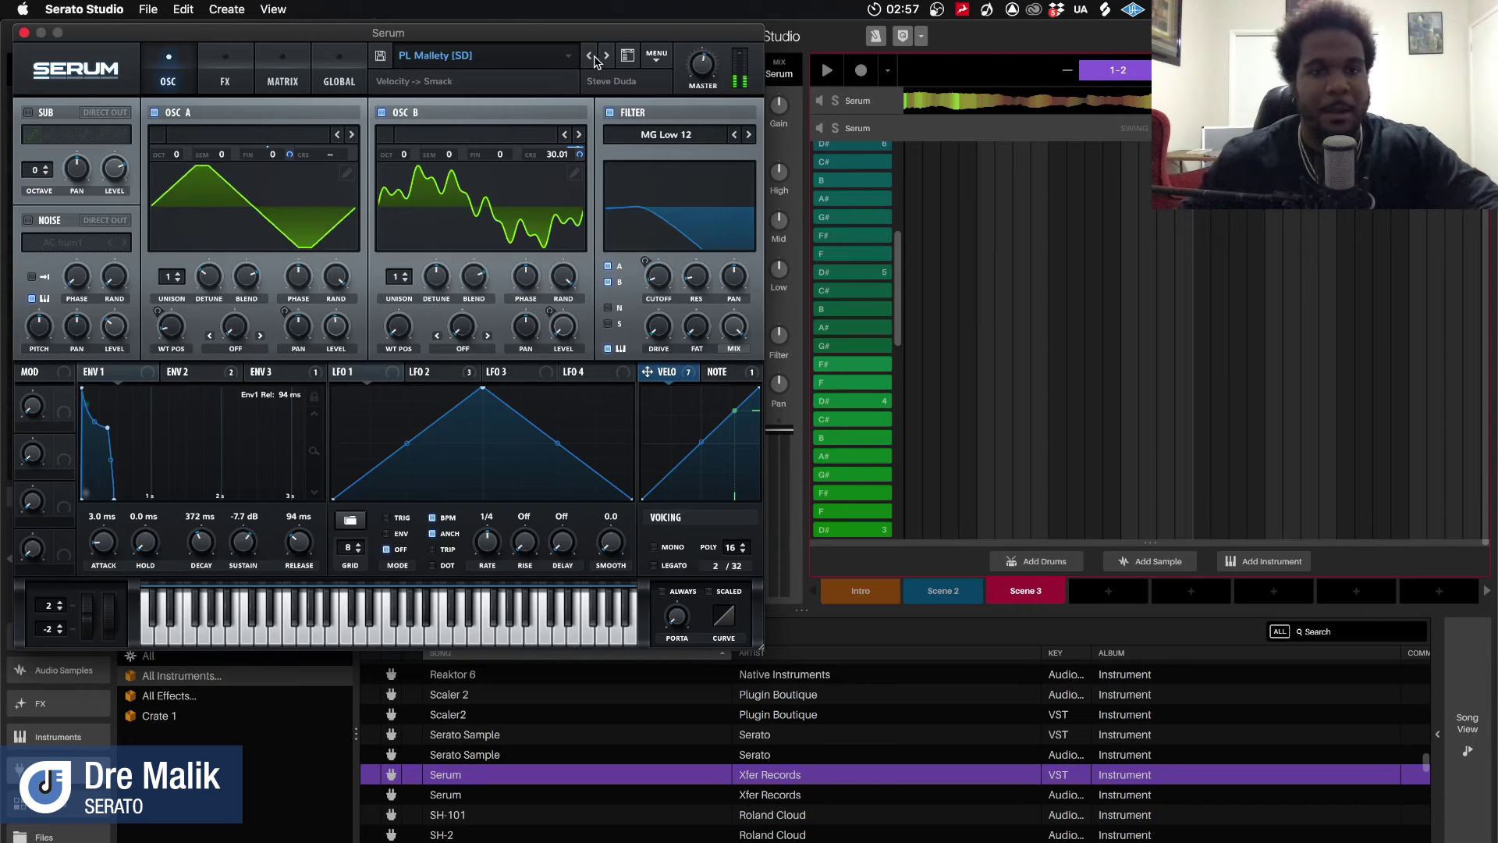
pyautogui.click(24, 32)
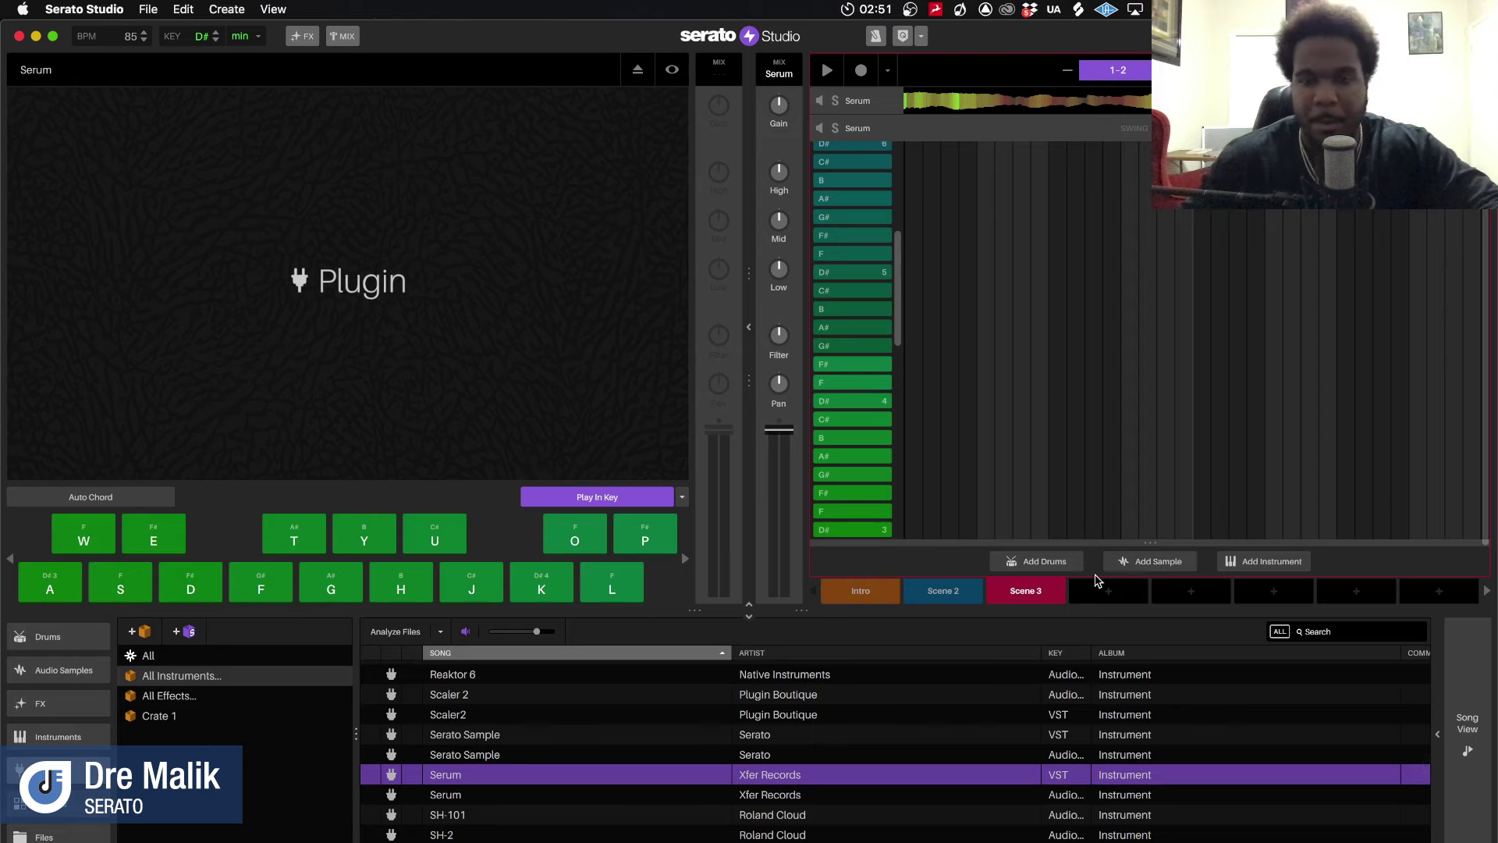
# Preview Scene 3 and select its newly added Serum deck
pyautogui.click(823, 70)
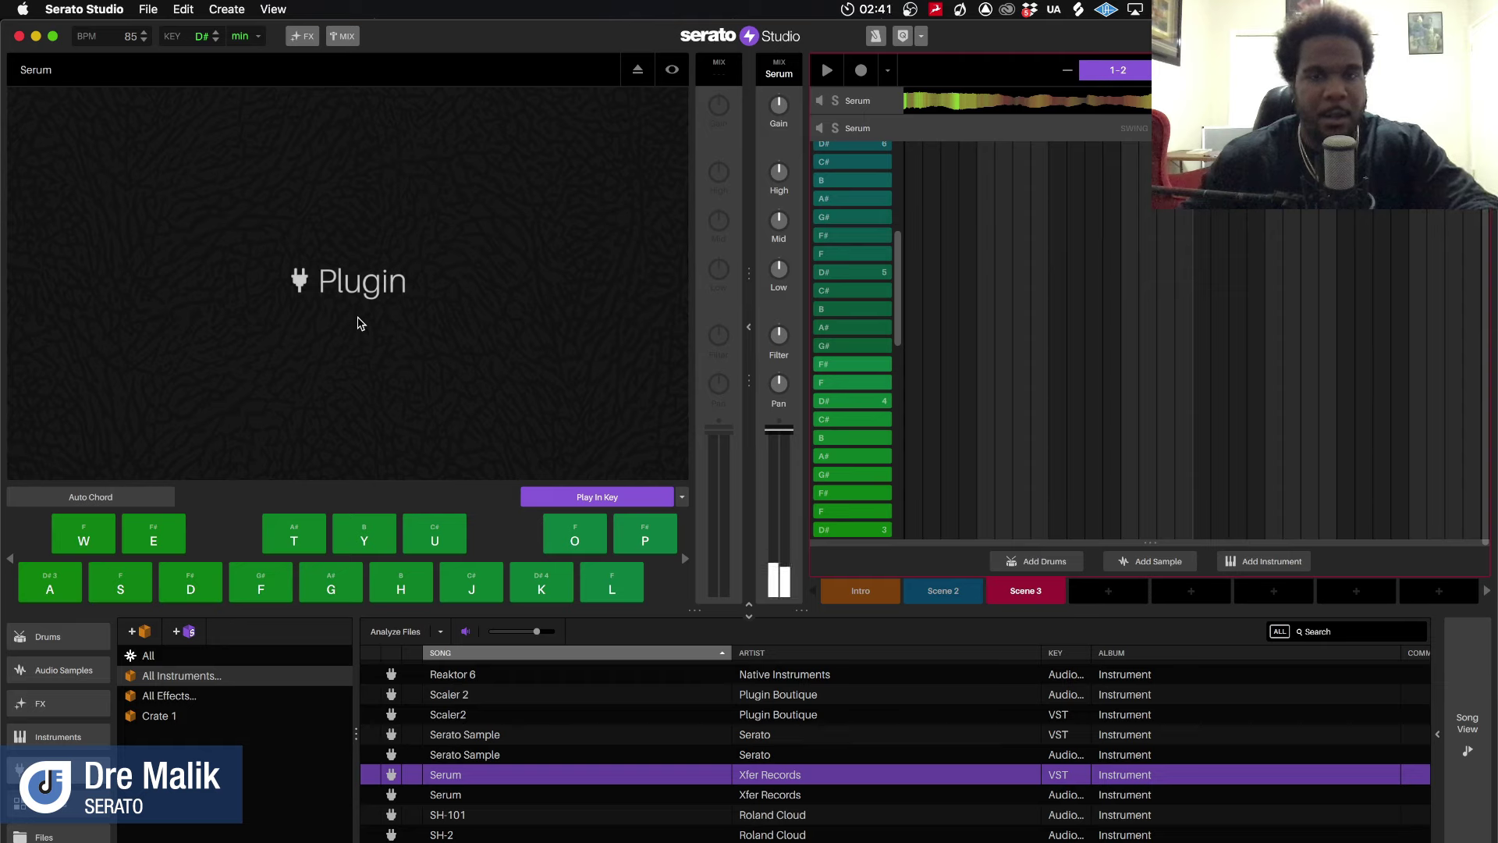
pyautogui.click(909, 133)
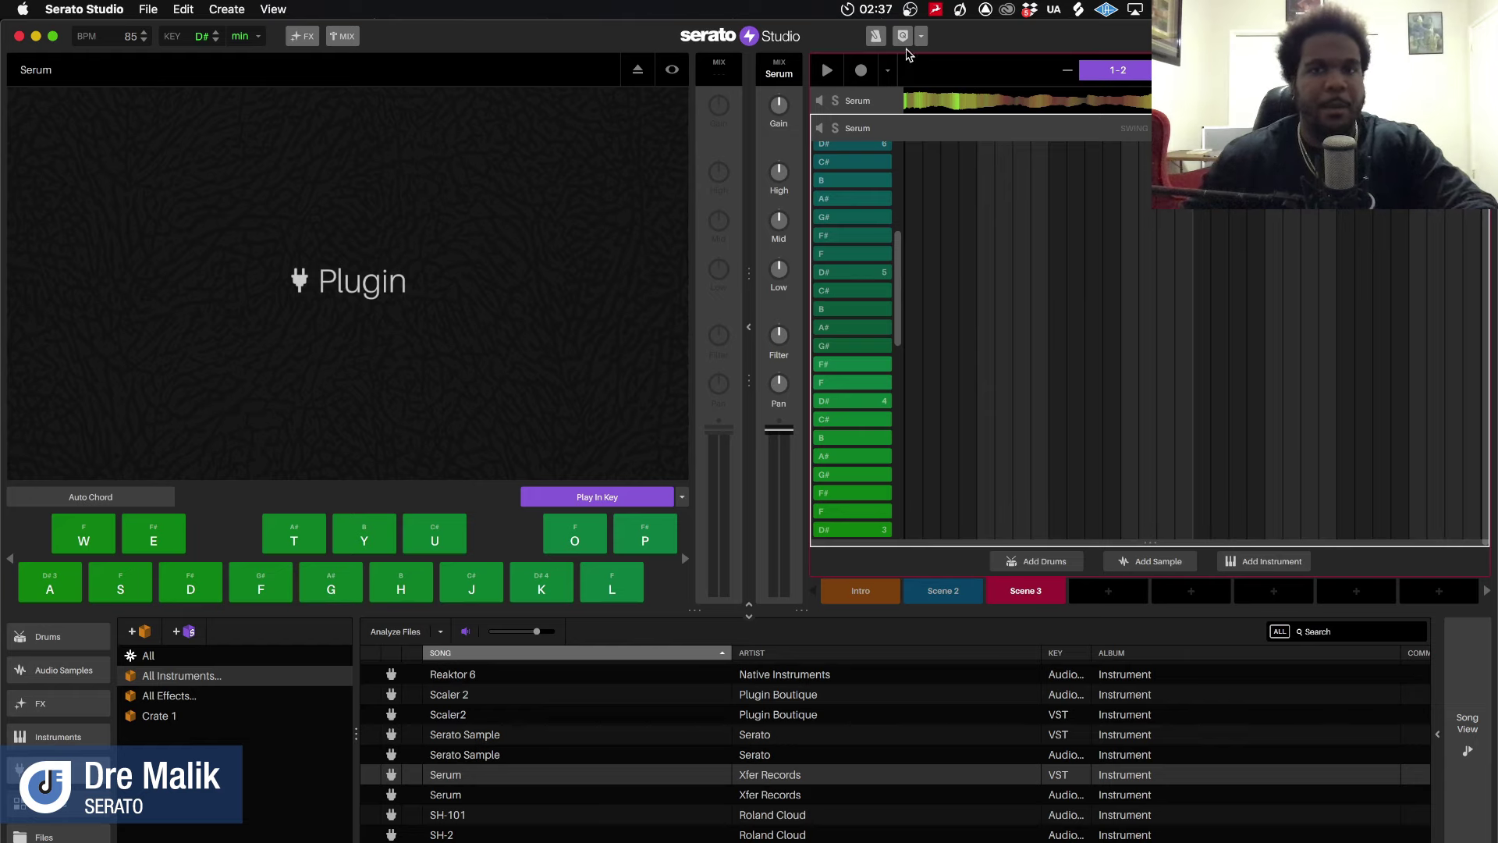
# Try to record a part on the new Serum deck over the playing Scene 3, and stop playback
pyautogui.click(859, 72)
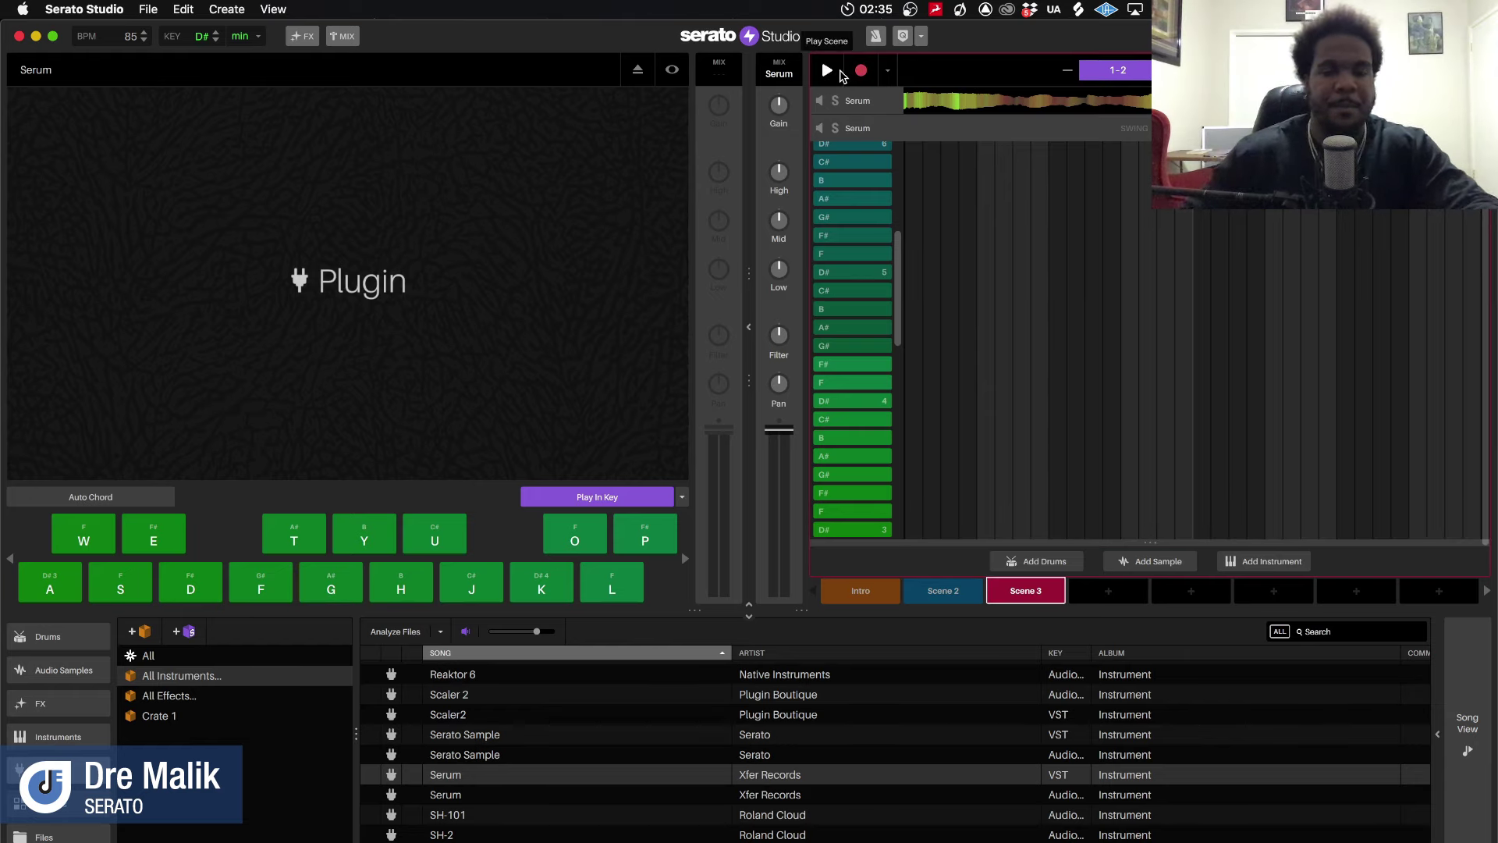
pyautogui.click(841, 72)
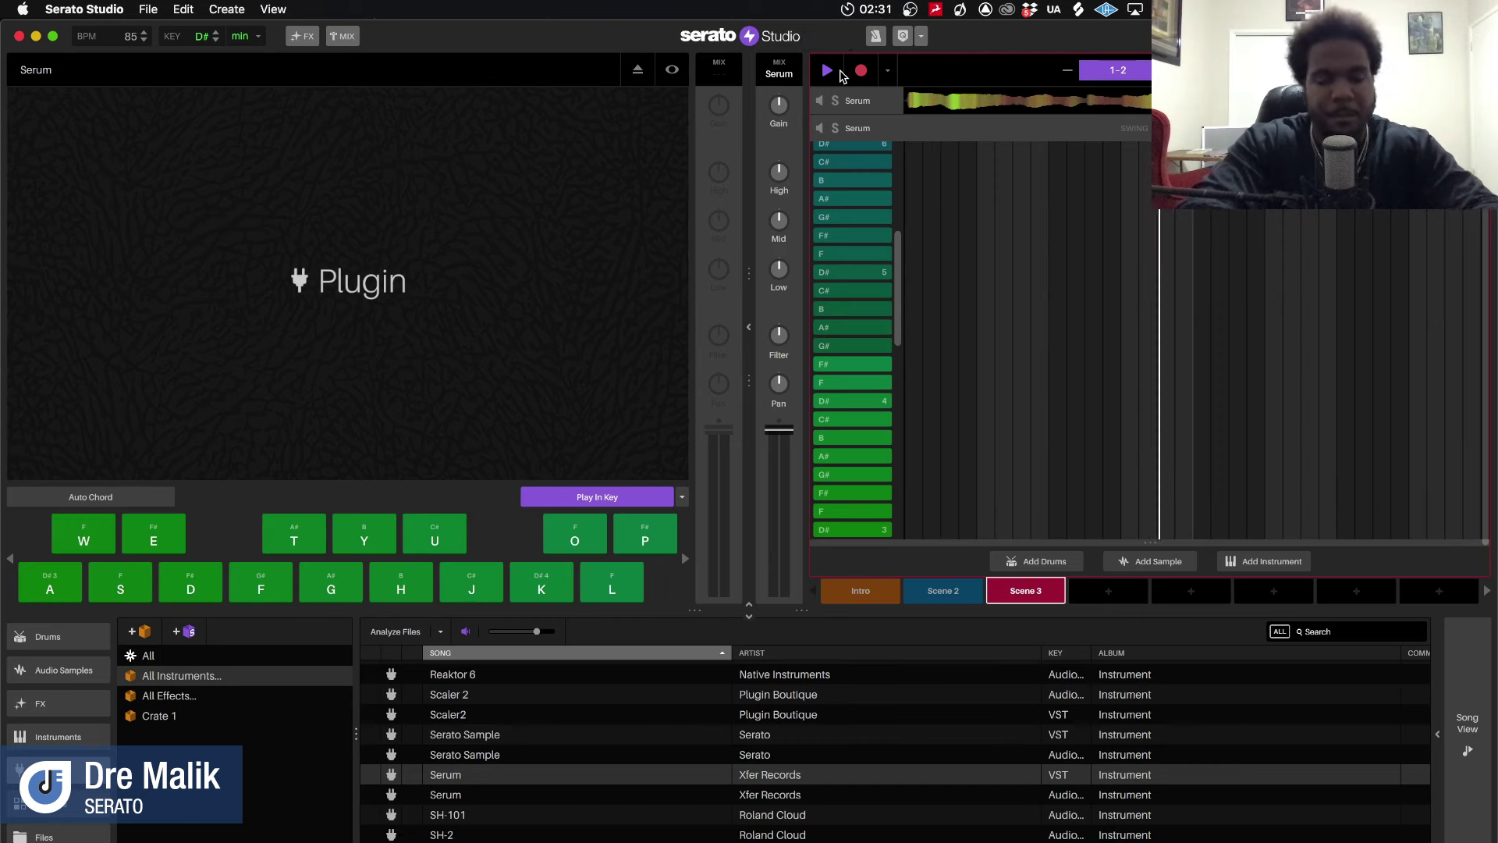
pyautogui.press('j')
pyautogui.press('j')
pyautogui.press('j')
pyautogui.press('j')
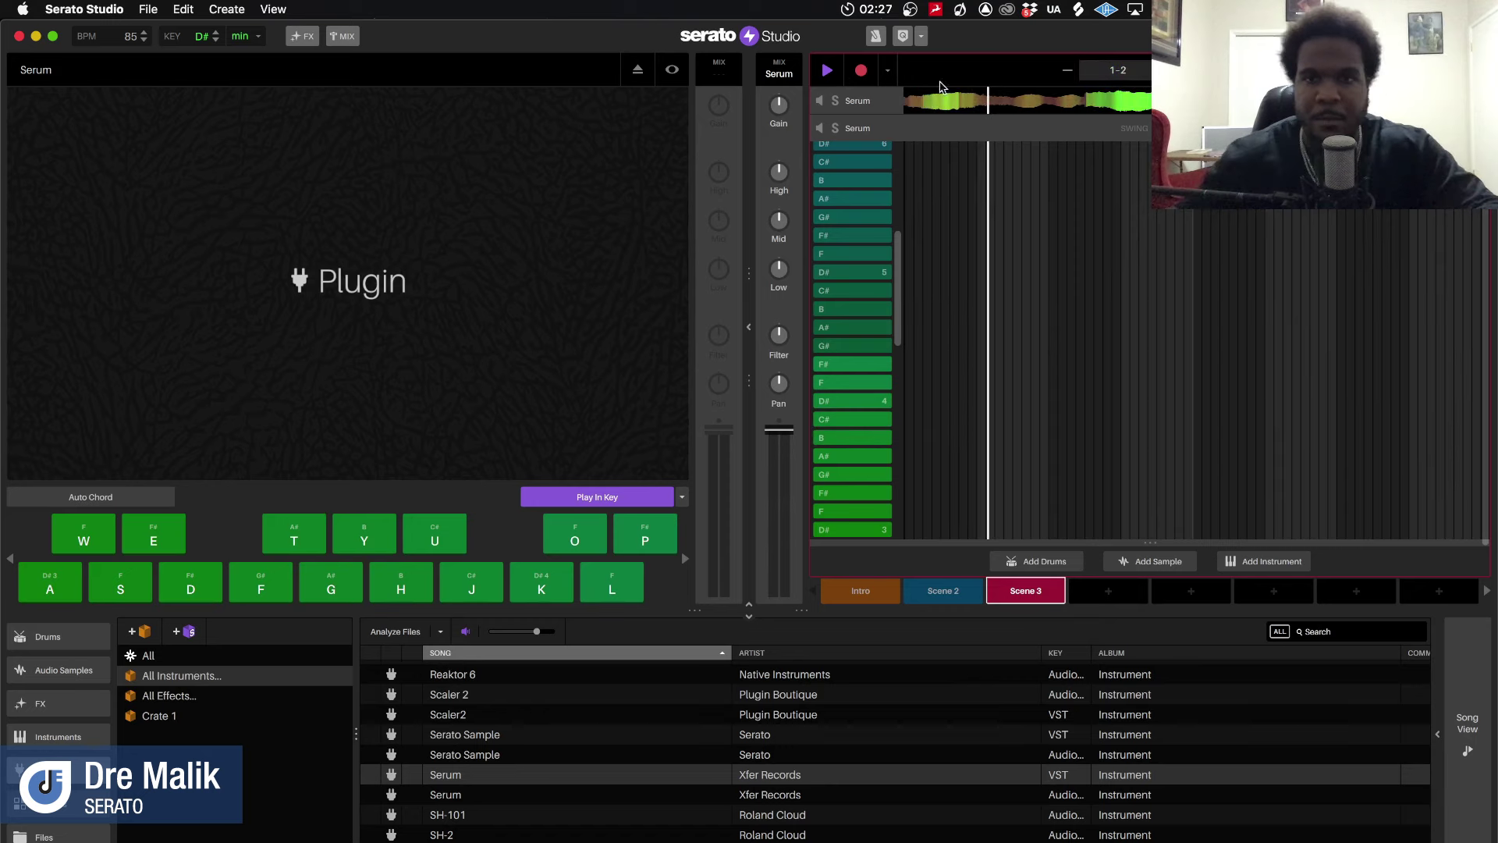
pyautogui.press('space')
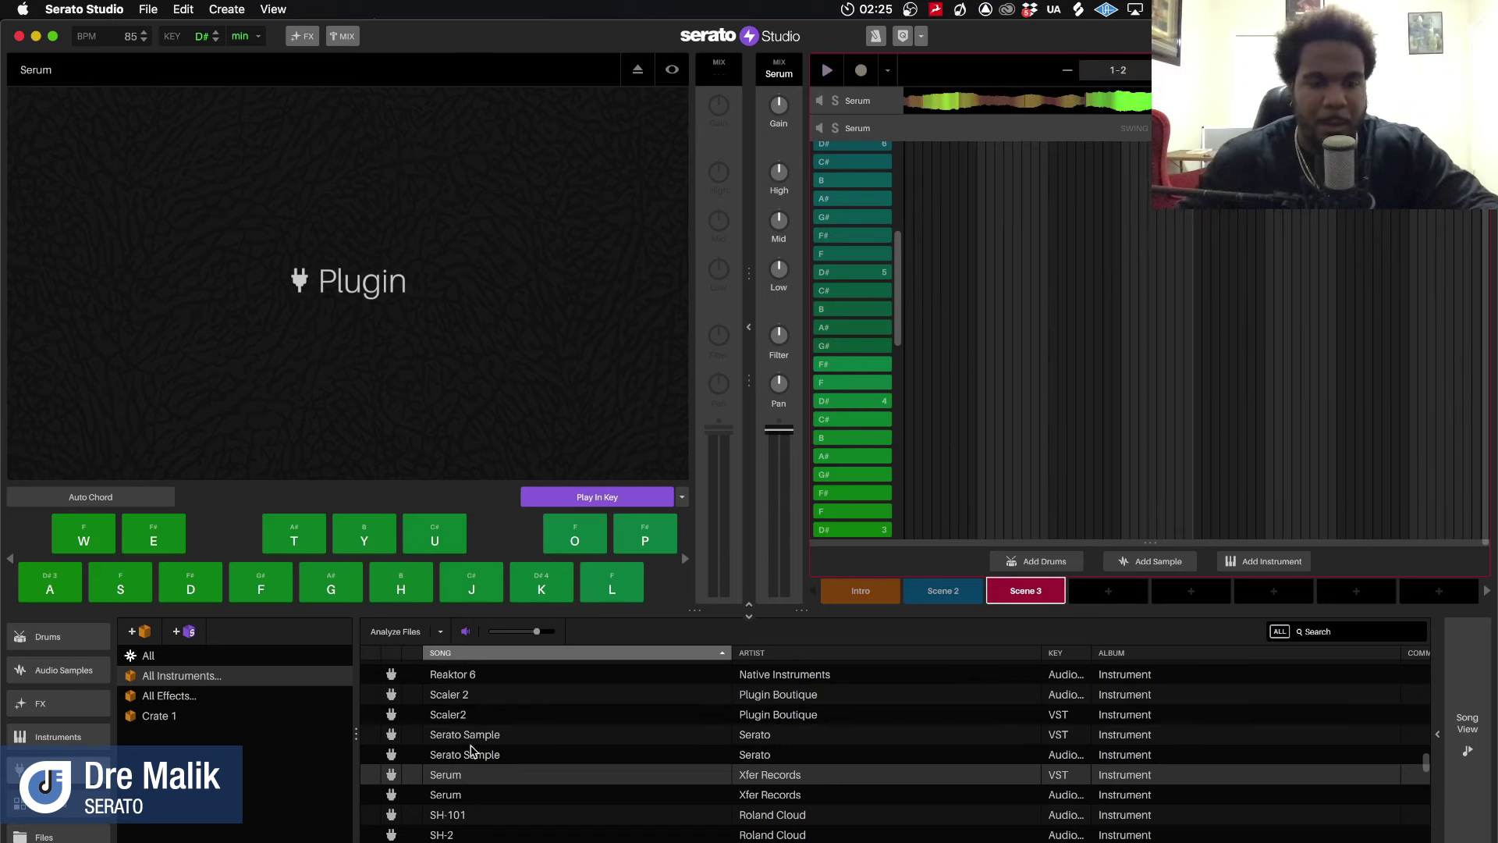
# Reload the Serum VST by Xfer Records onto the new deck and choose the Plucked preset PL Spacer [7S]
pyautogui.moveTo(477, 774); pyautogui.dragTo(428, 288)
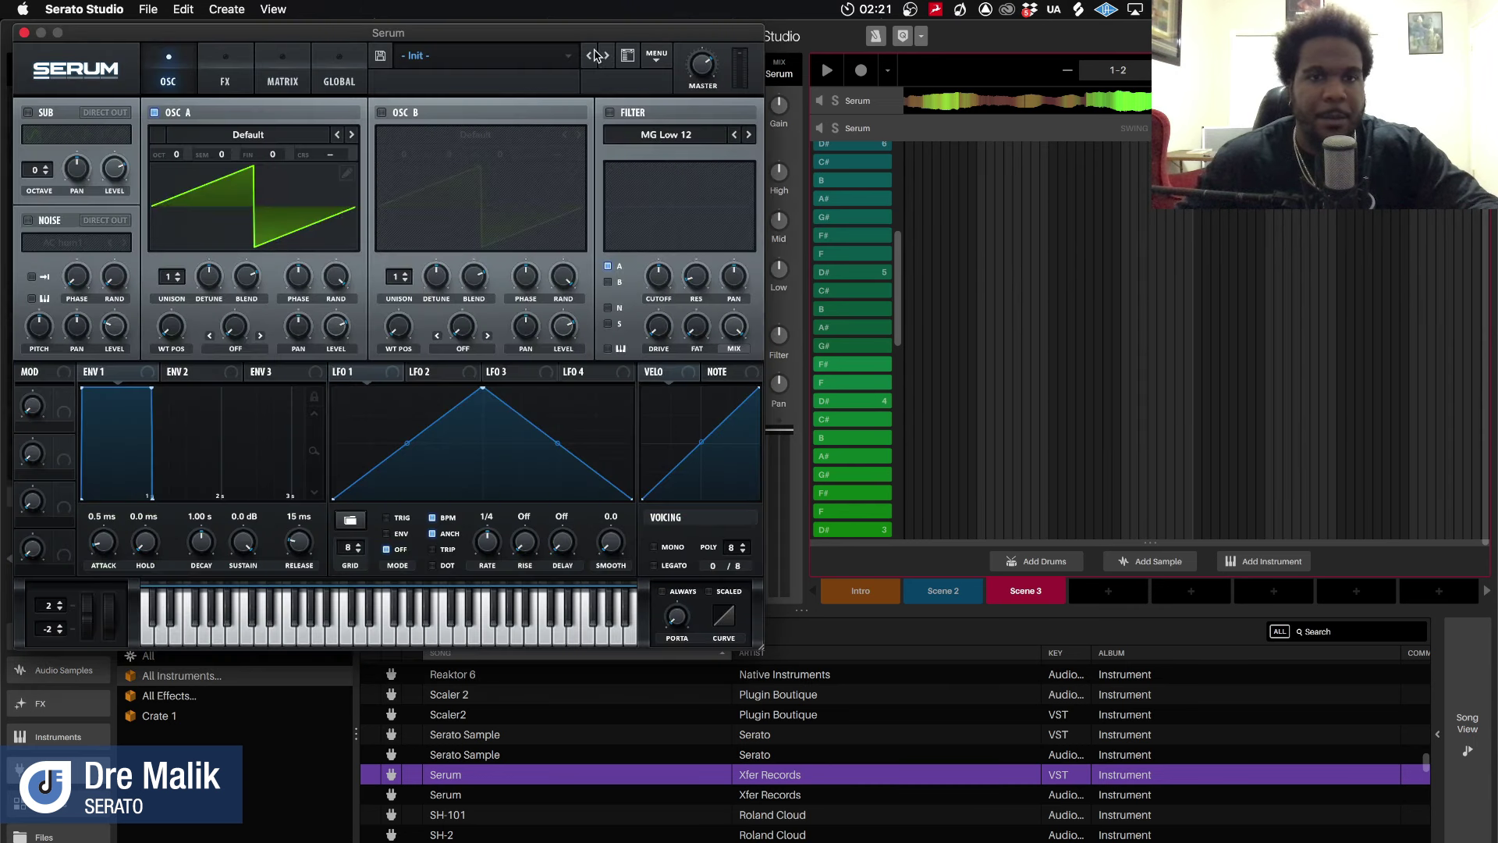
pyautogui.click(555, 62)
pyautogui.moveTo(464, 180)
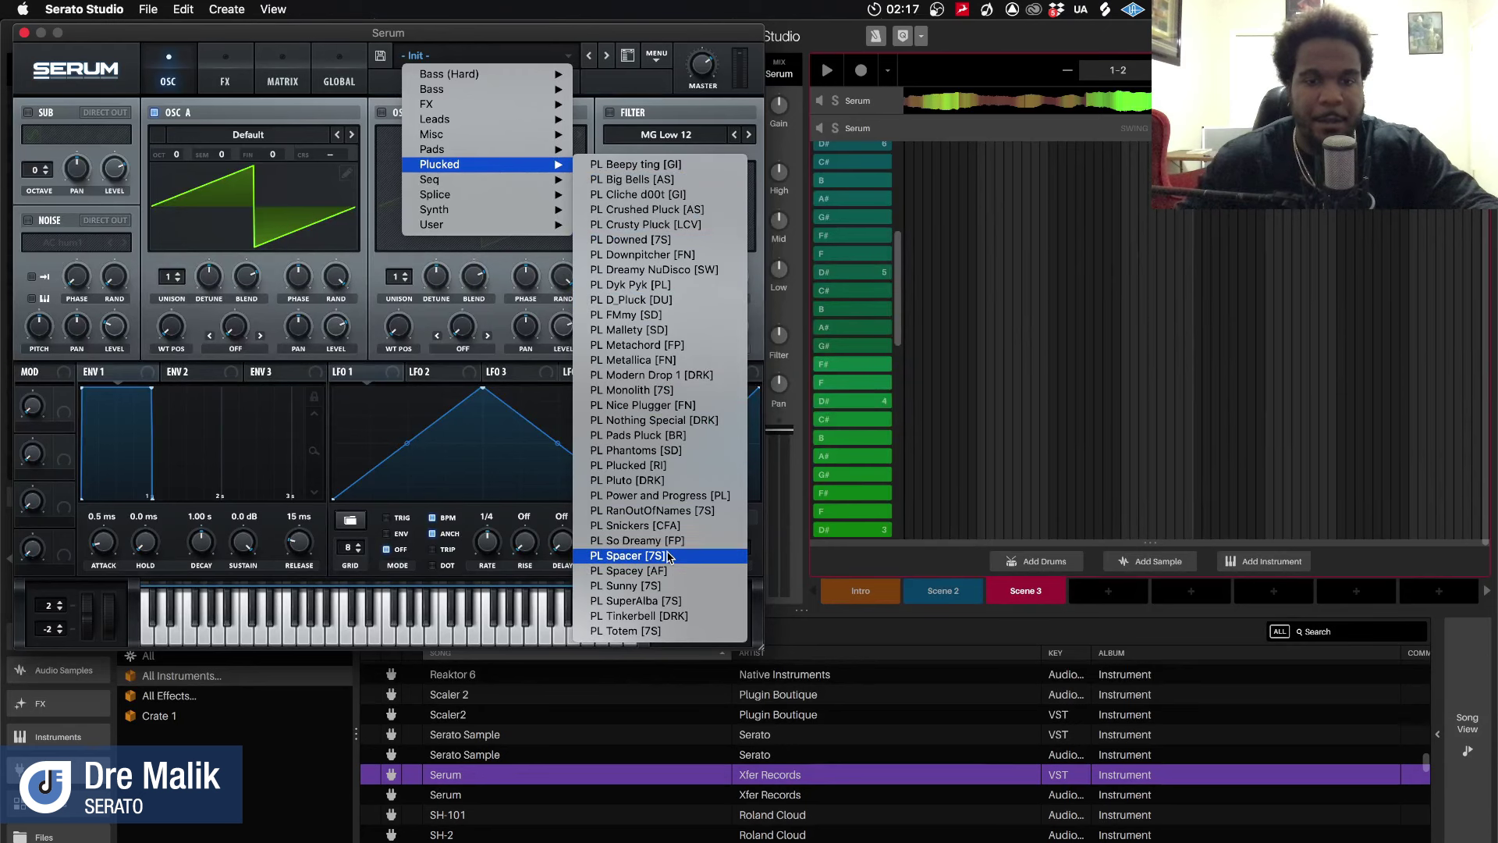
pyautogui.click(669, 555)
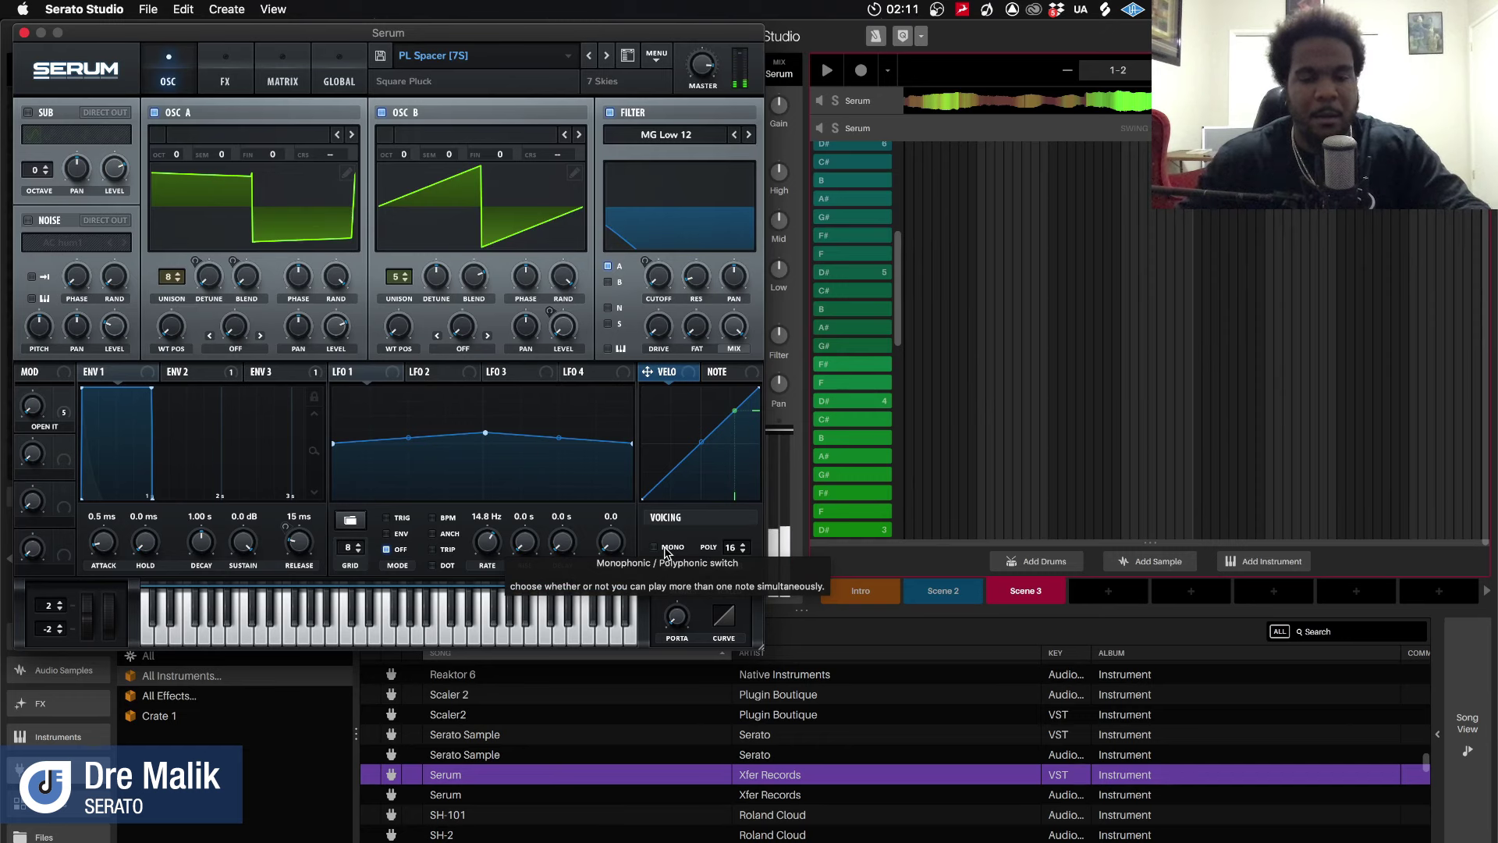
# Try recording notes with PL Spacer [7S] over the looping Scene 3, and stop playback
pyautogui.click(825, 73)
pyautogui.click(825, 72)
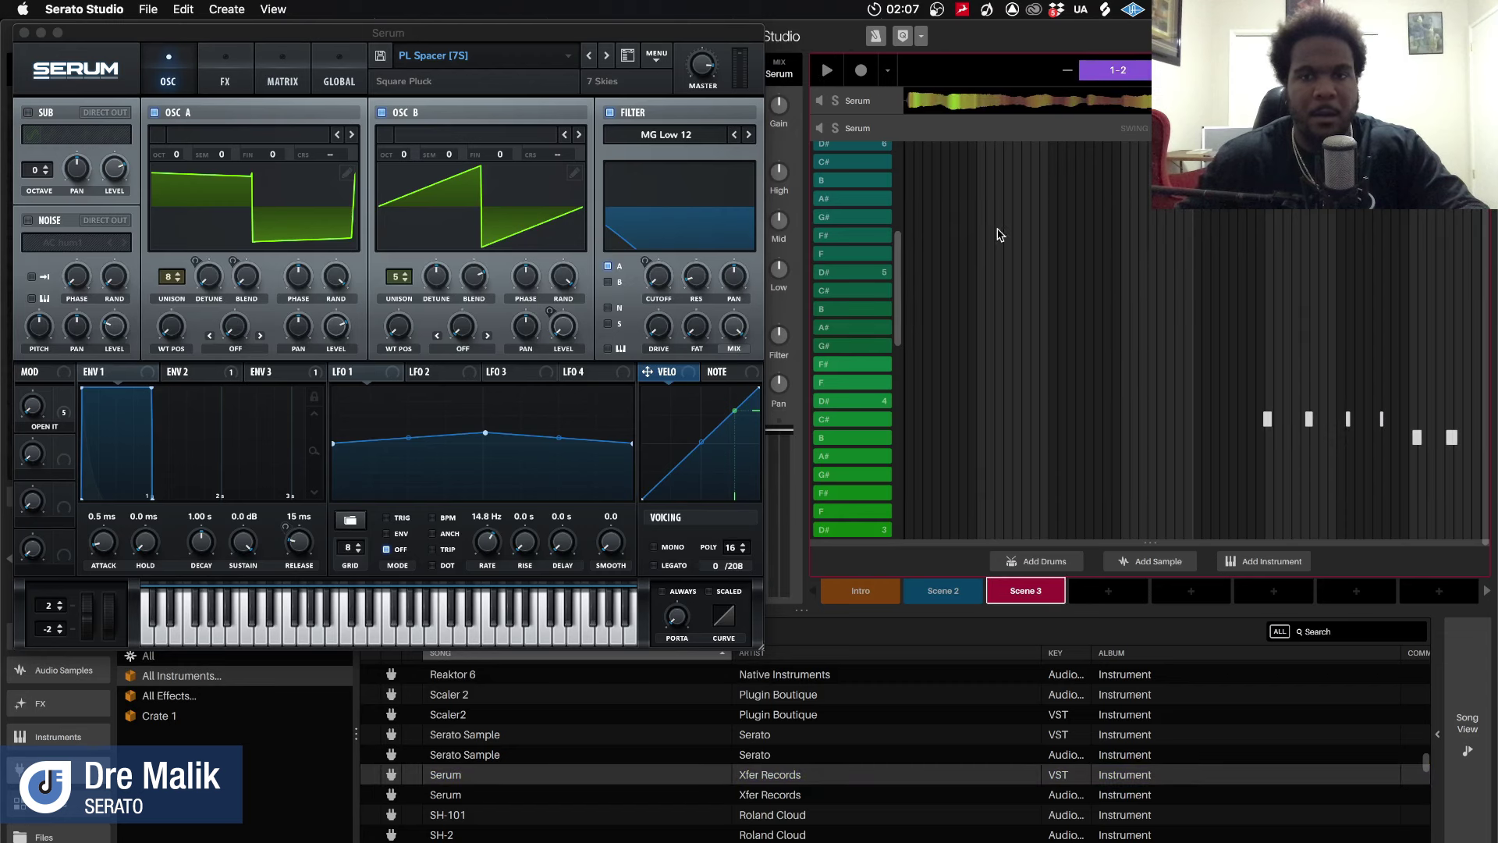
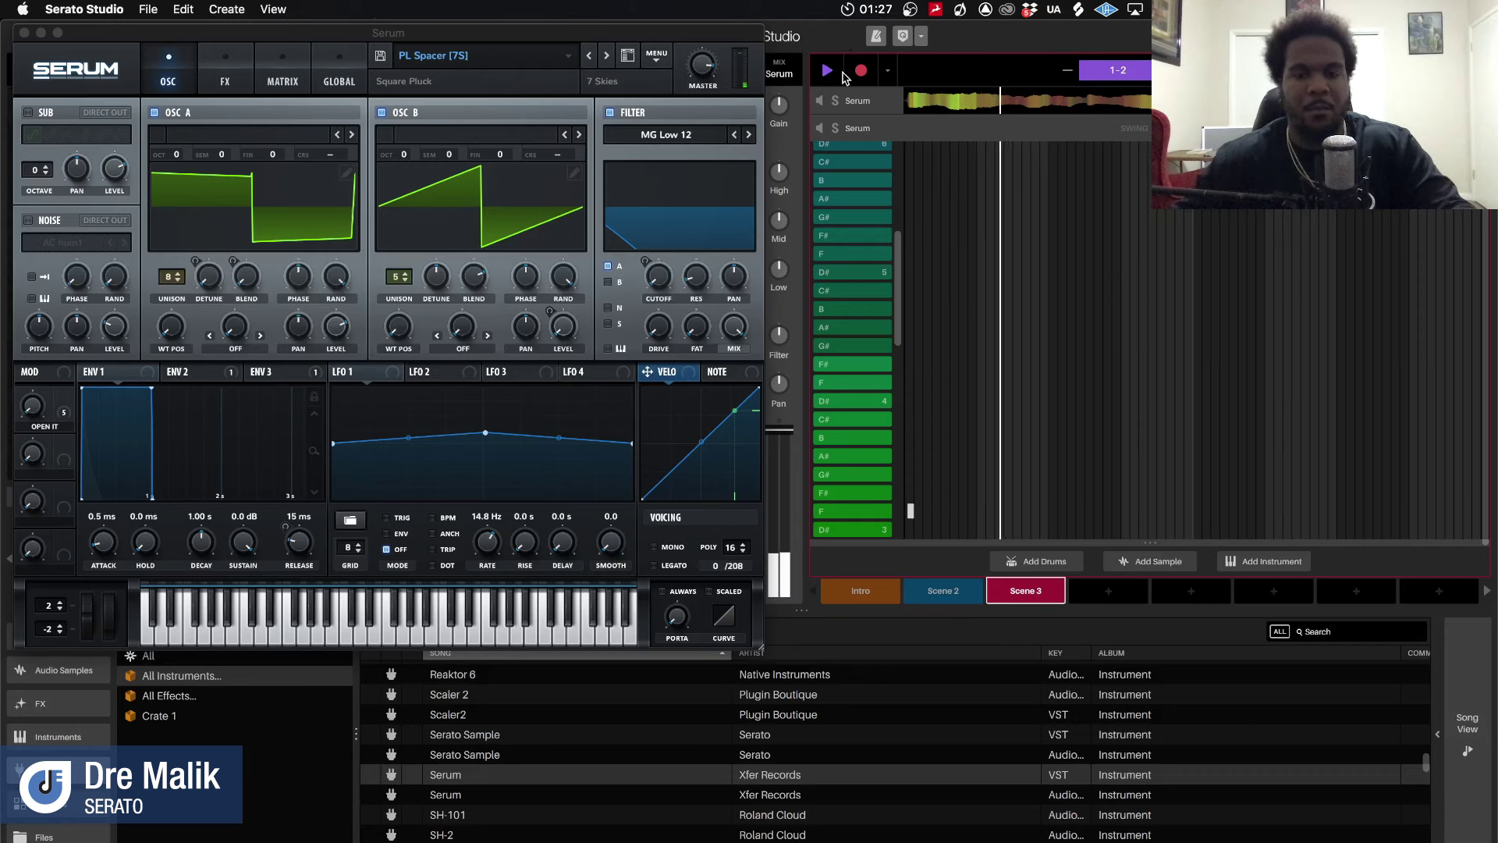
pyautogui.press('space')
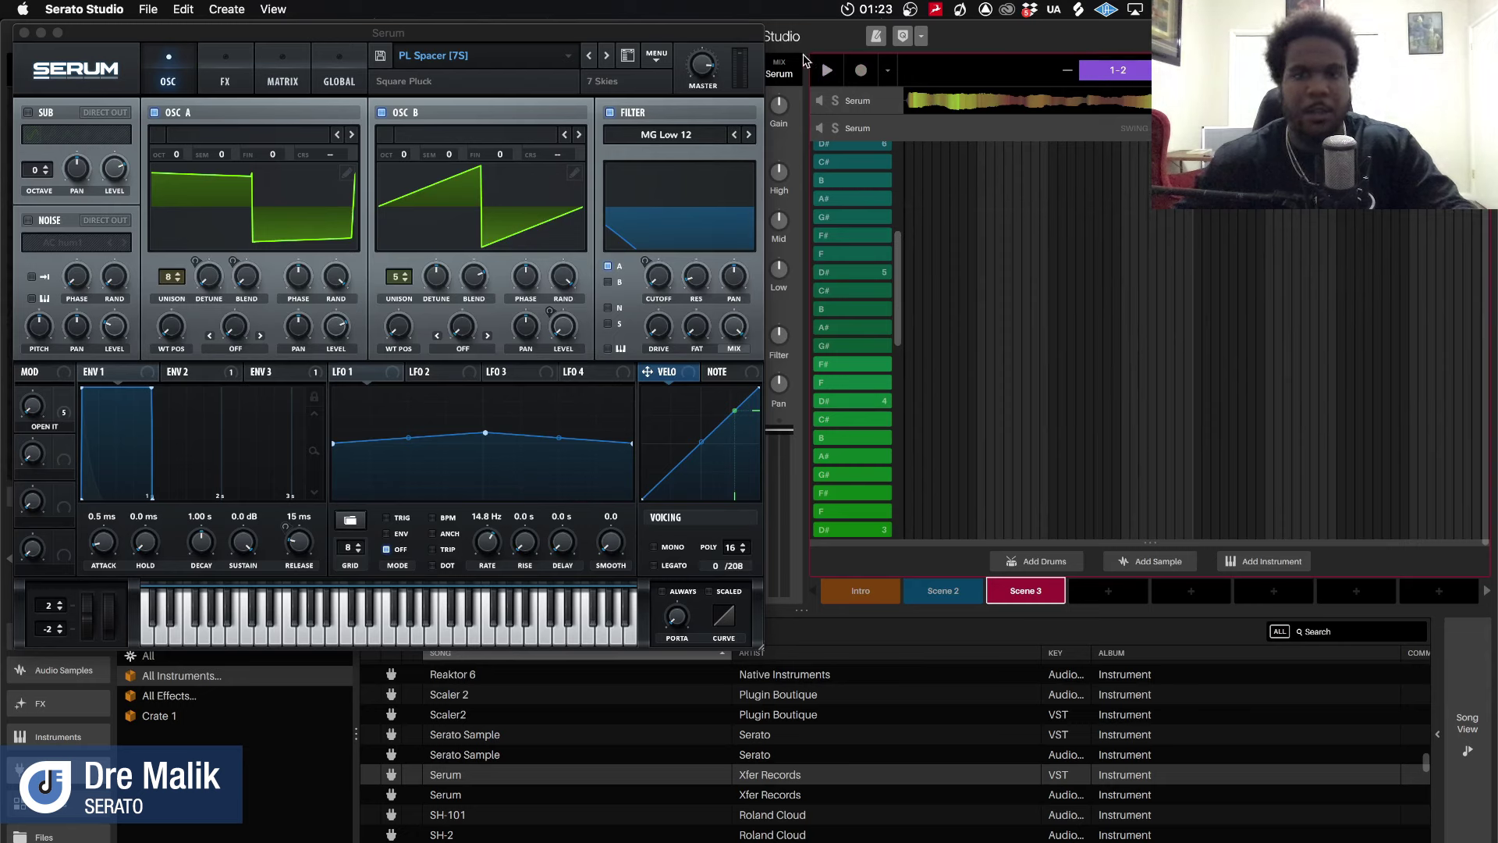
# Record Serum notes into Scene 3 while stepping through presets to PL SuperAlba [7S], close the plugin window and stop playback
pyautogui.click(859, 74)
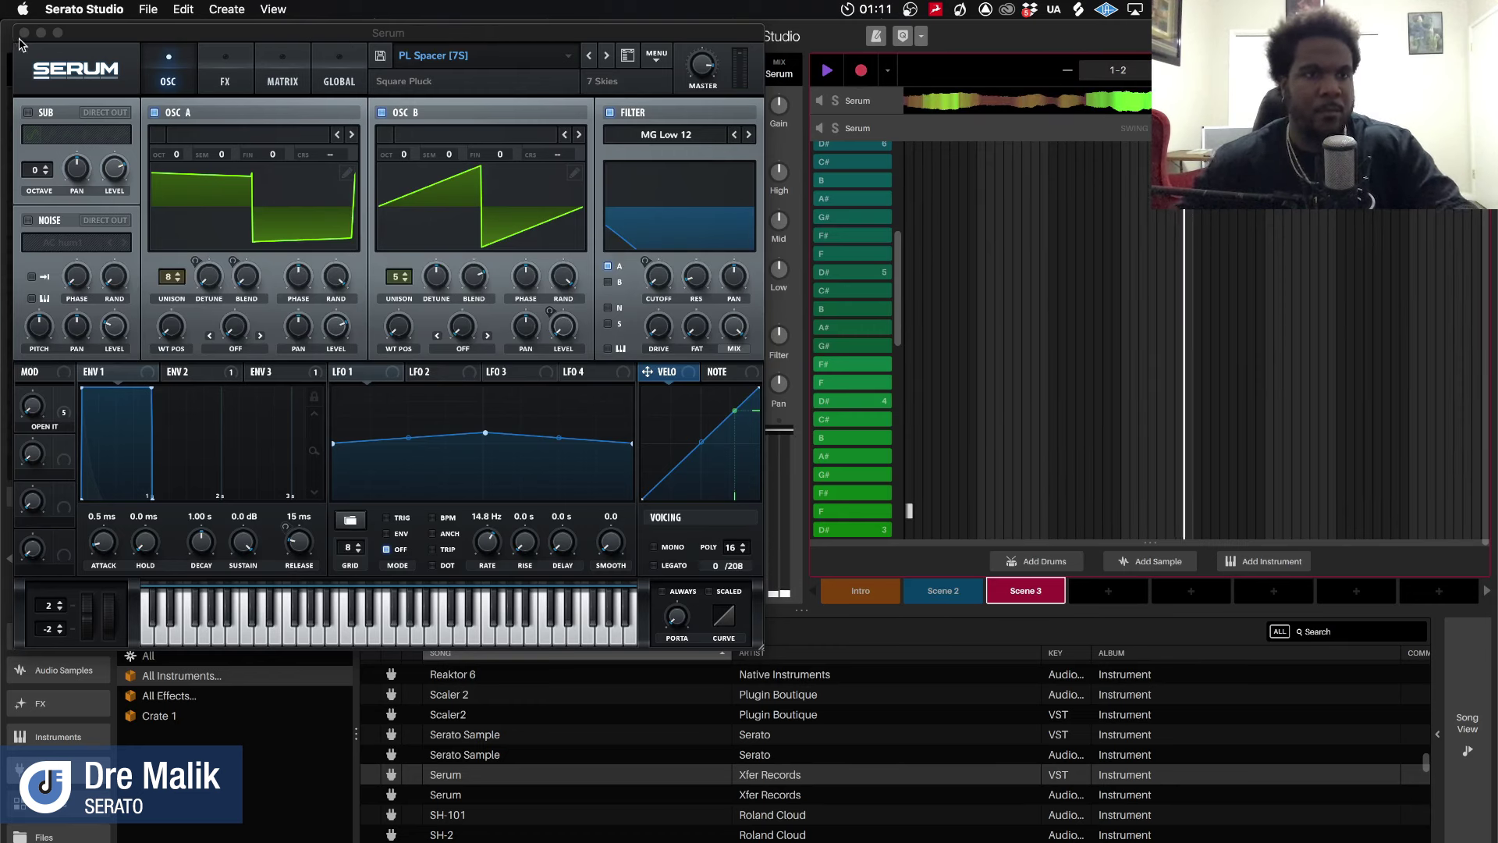
pyautogui.click(607, 56)
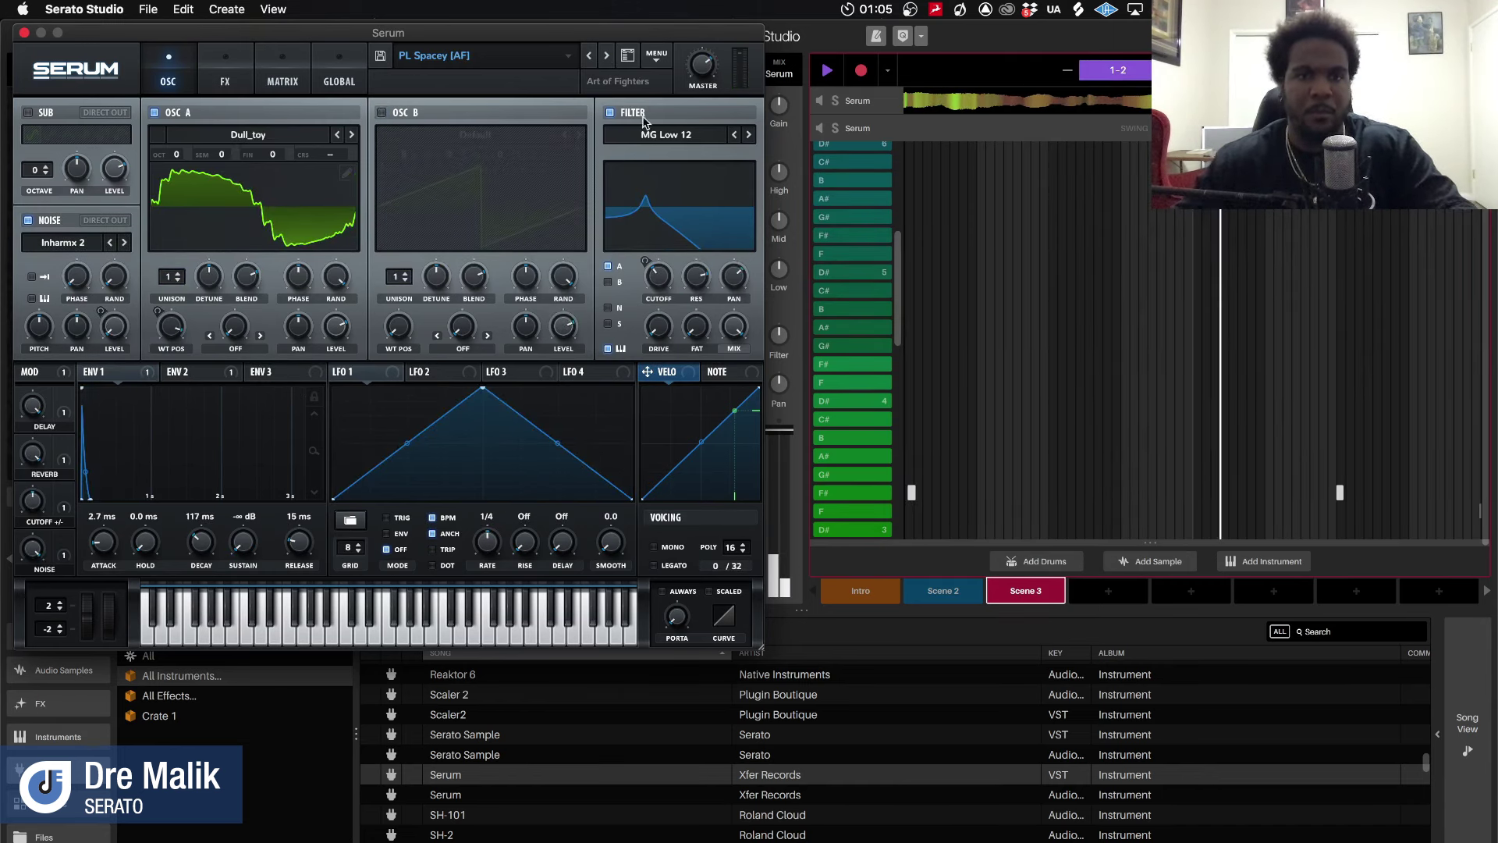
pyautogui.click(608, 56)
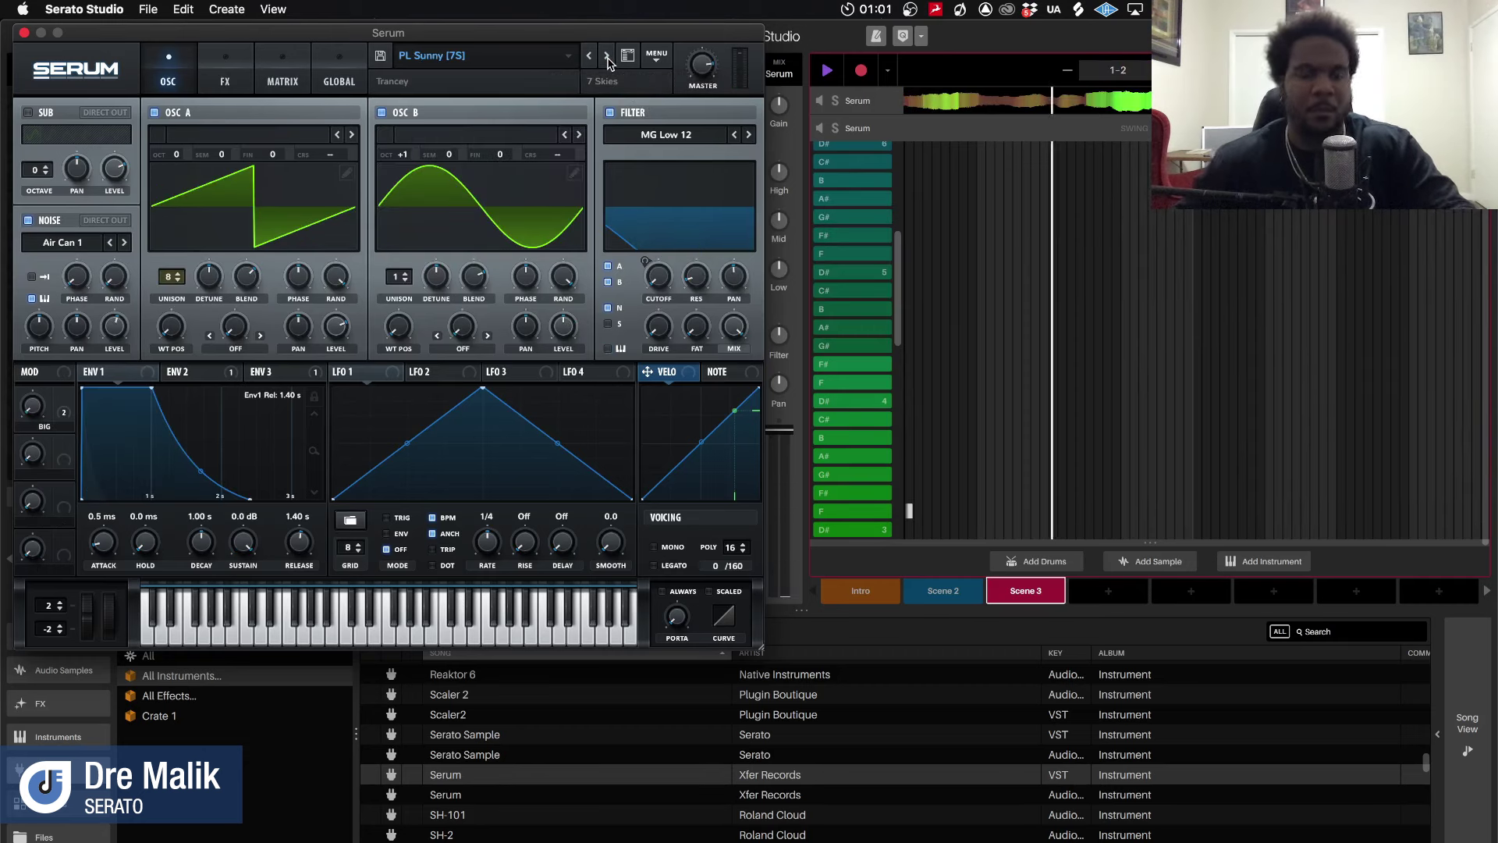
pyautogui.click(608, 57)
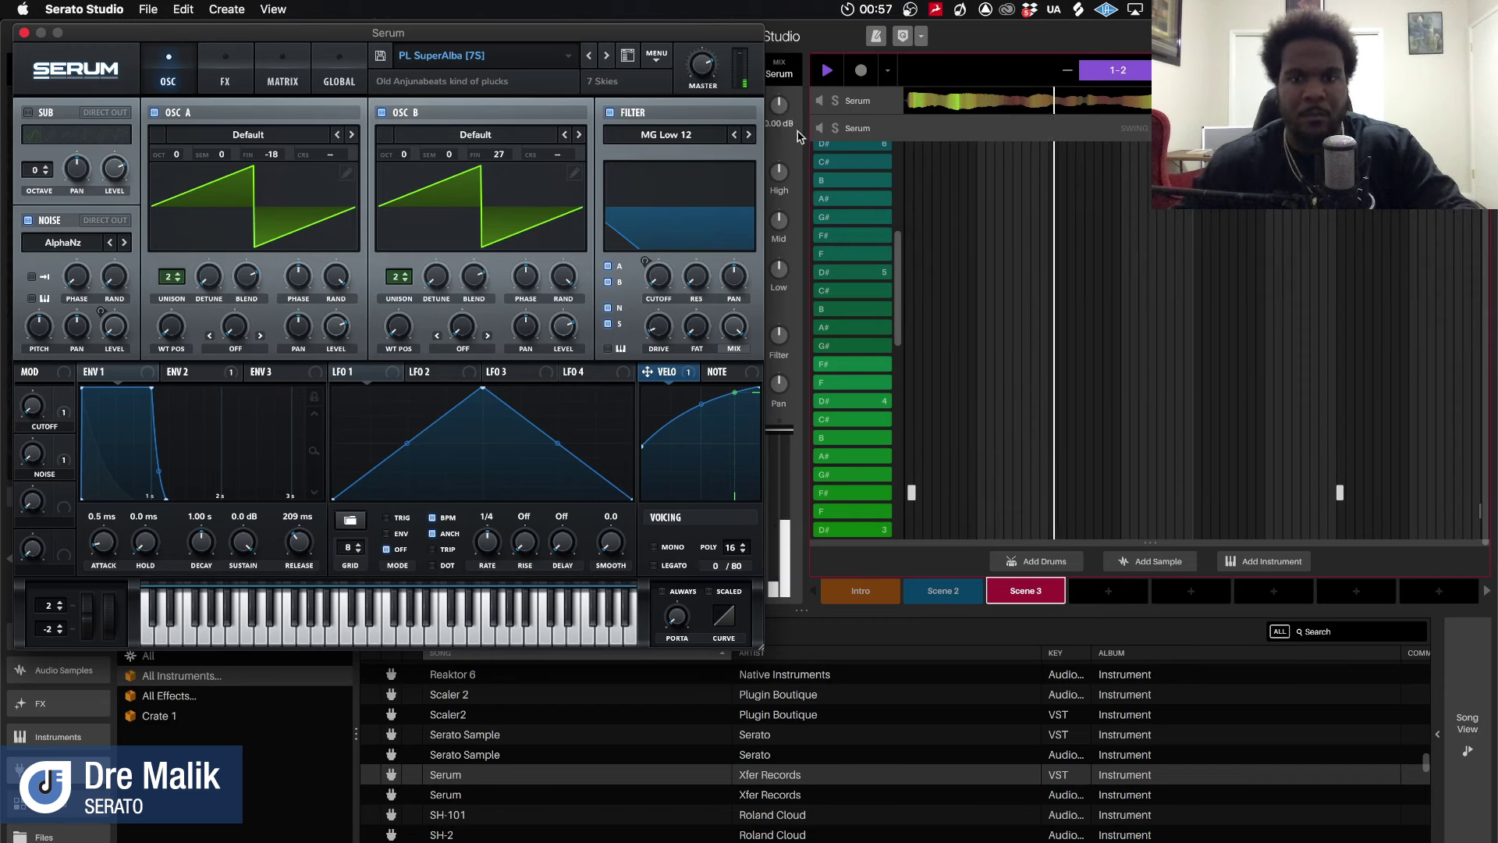
pyautogui.click(909, 492)
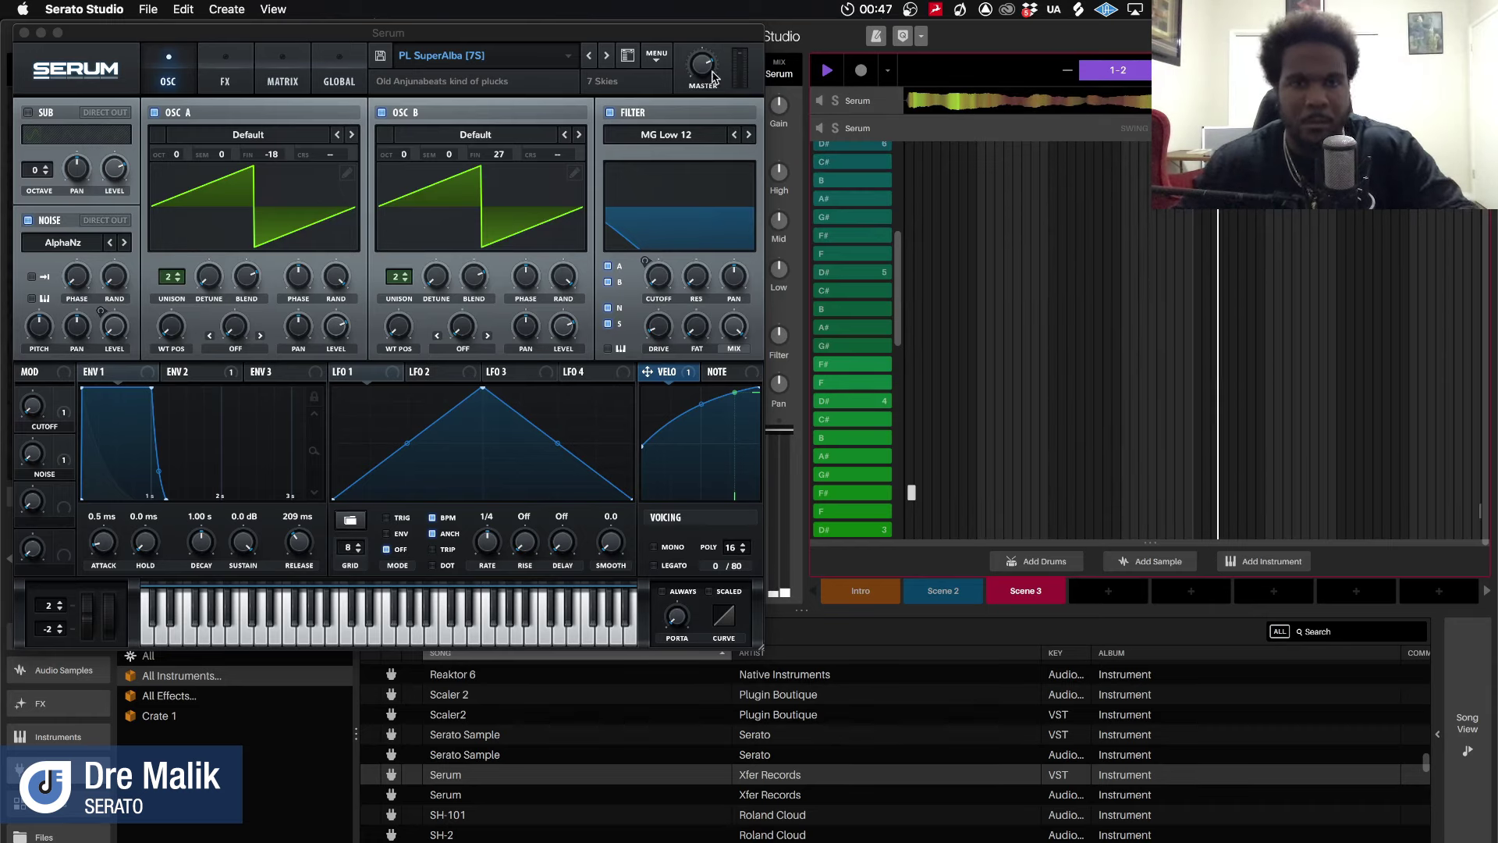
pyautogui.click(24, 33)
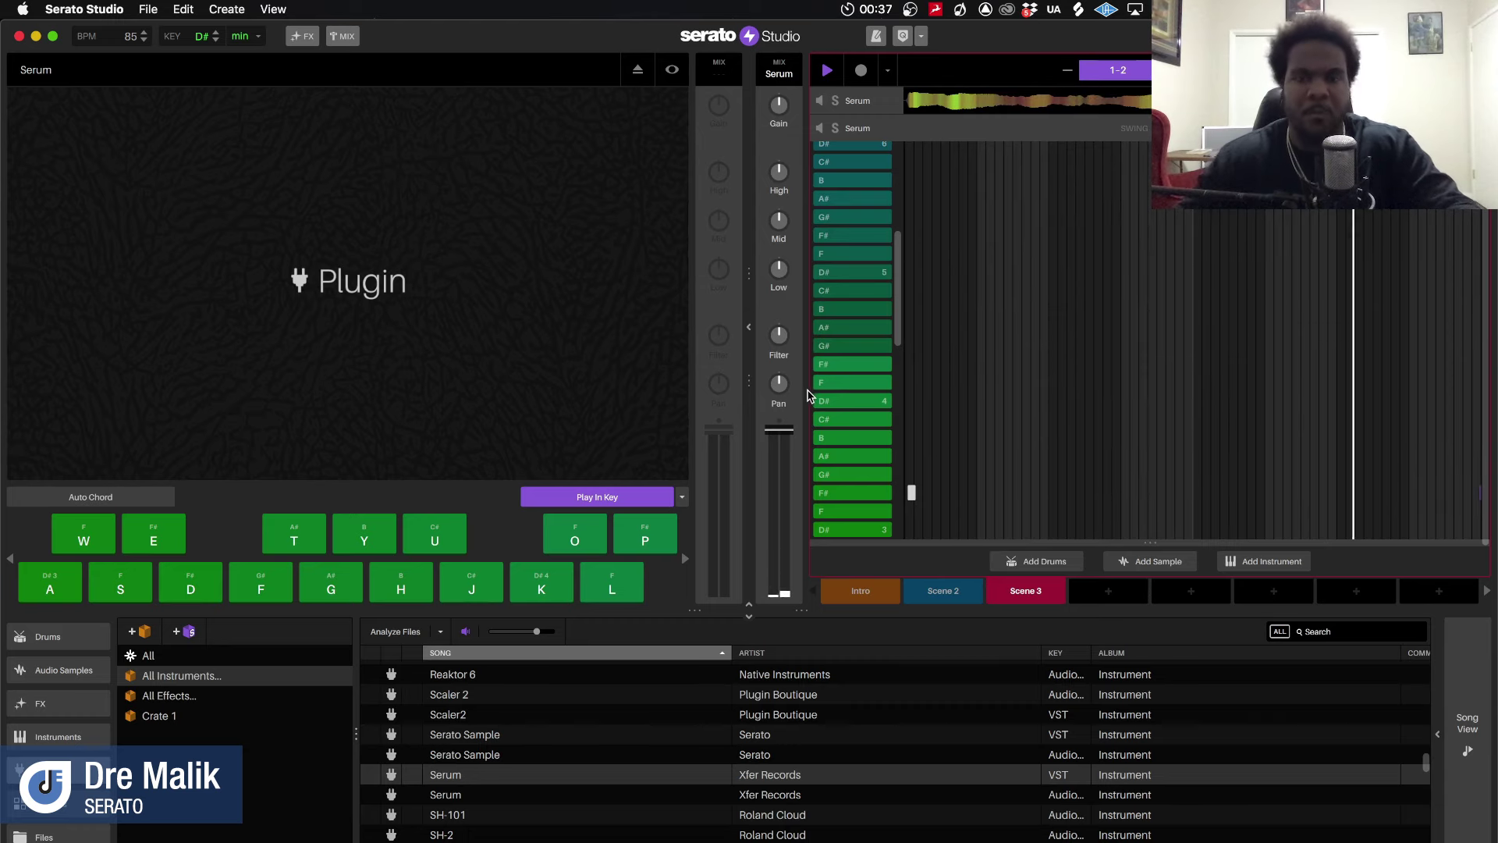
pyautogui.press('space')
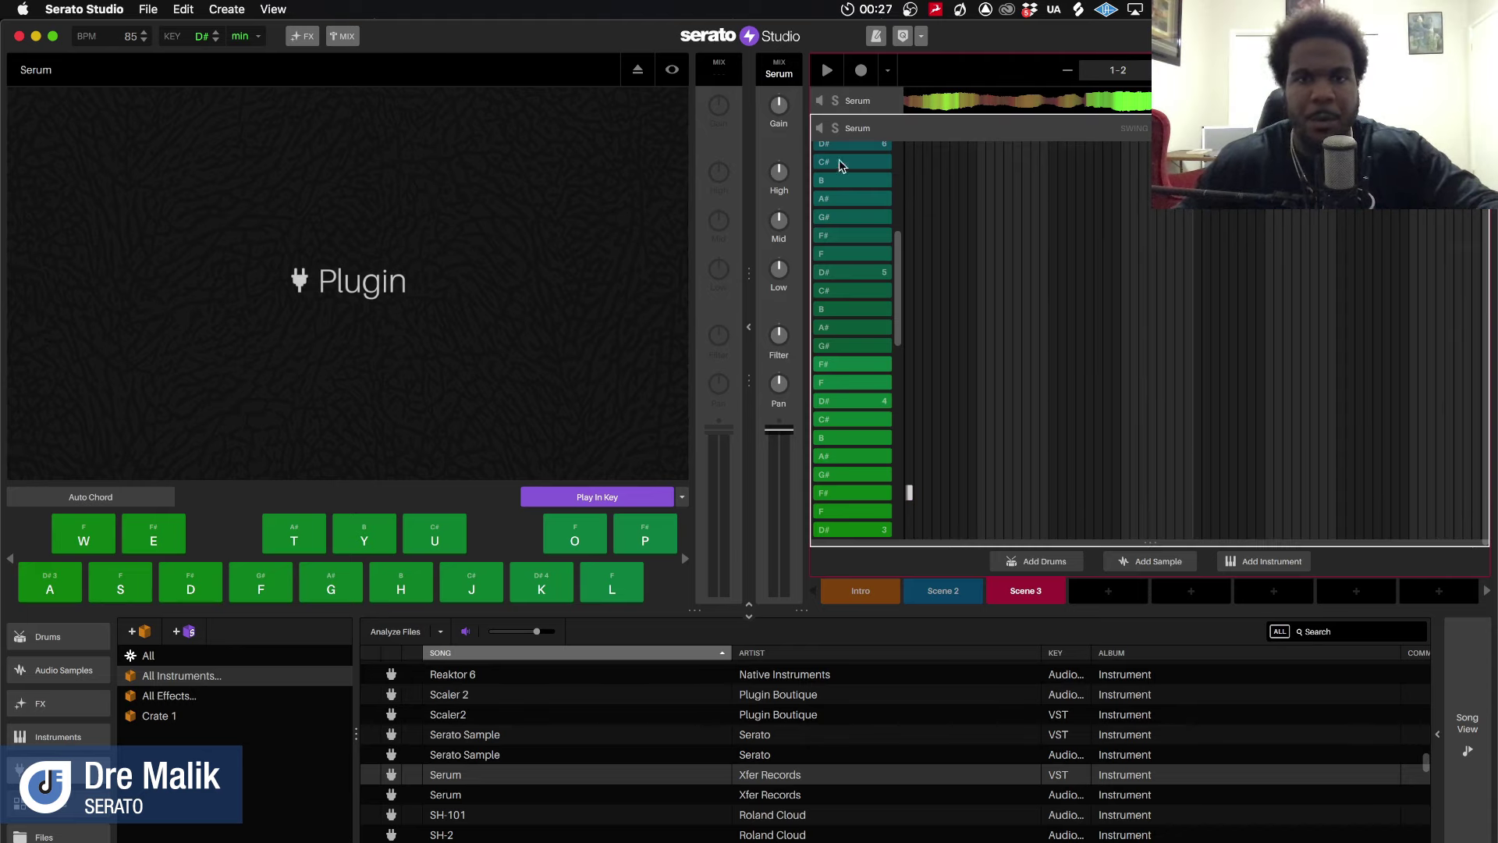
# Play Scene 3, lower the new Serum deck's volume fader in the mixer by about a quarter, and return to the deck view
pyautogui.moveTo(779, 338)
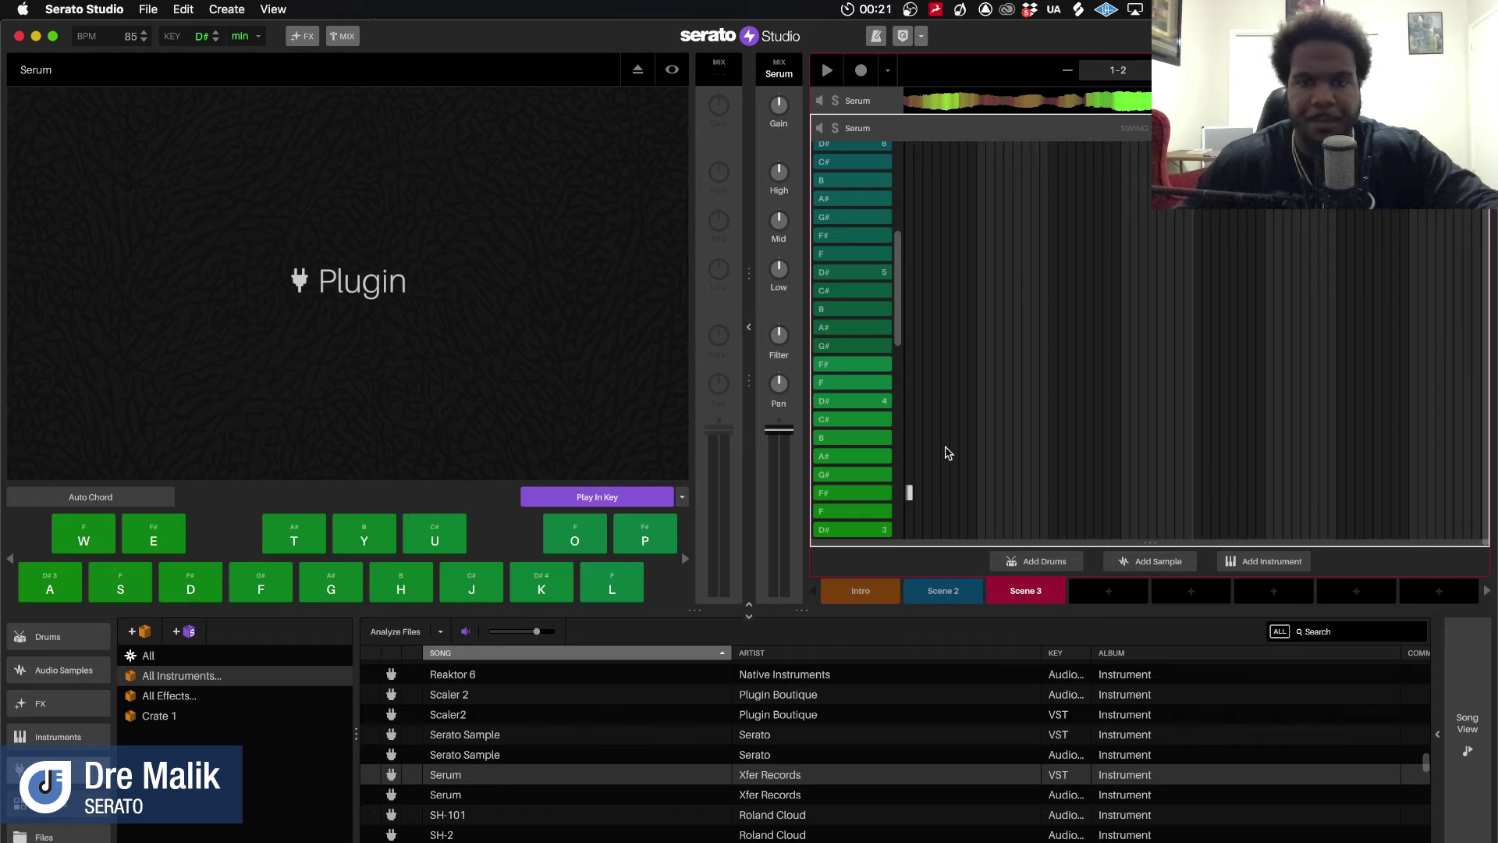
pyautogui.press('space')
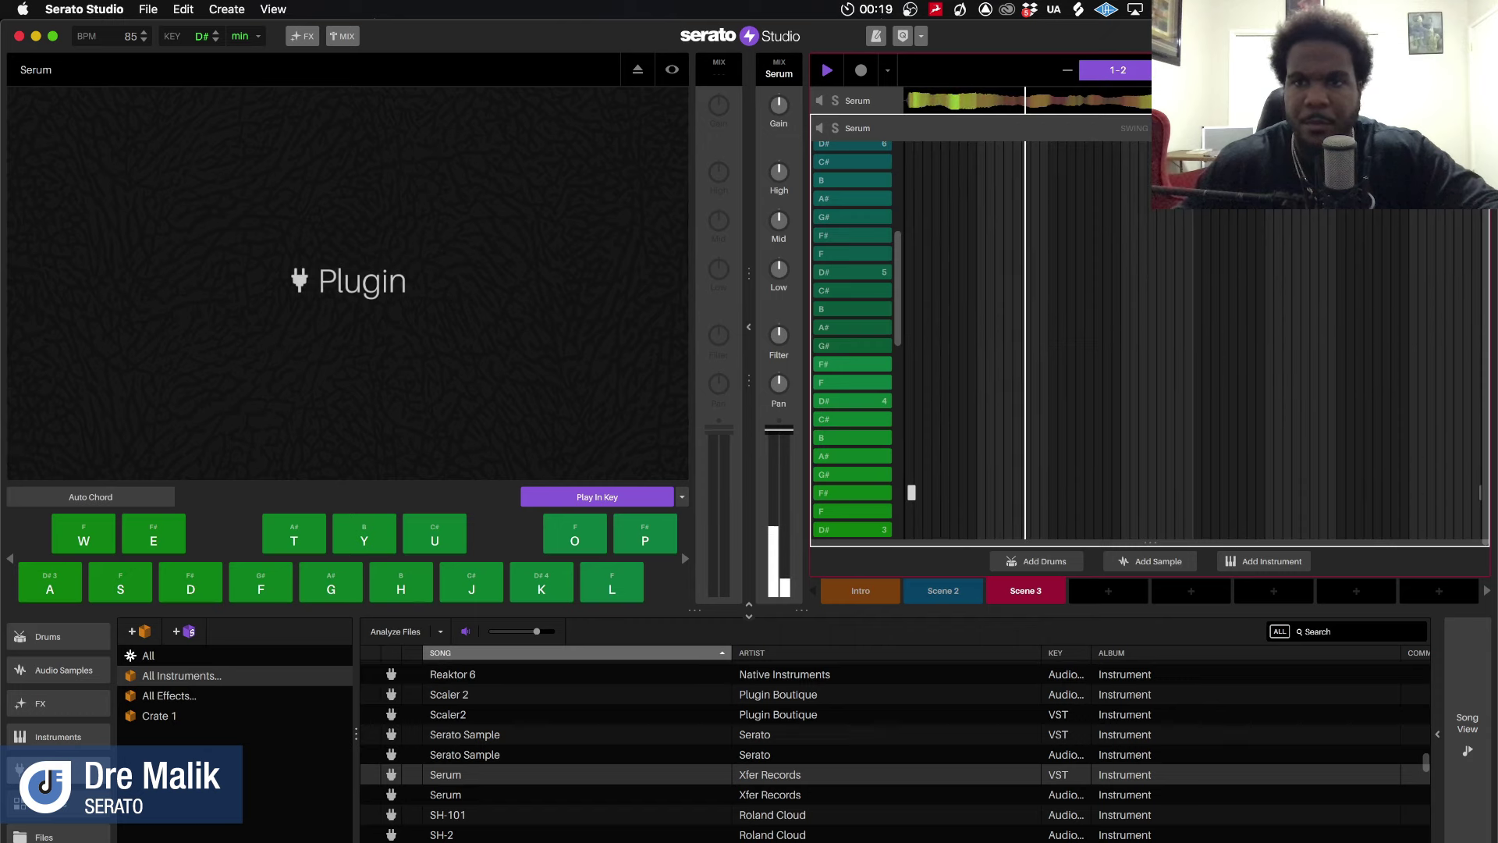
pyautogui.scroll(-1, 895, 316)
pyautogui.scroll(5, 896, 316)
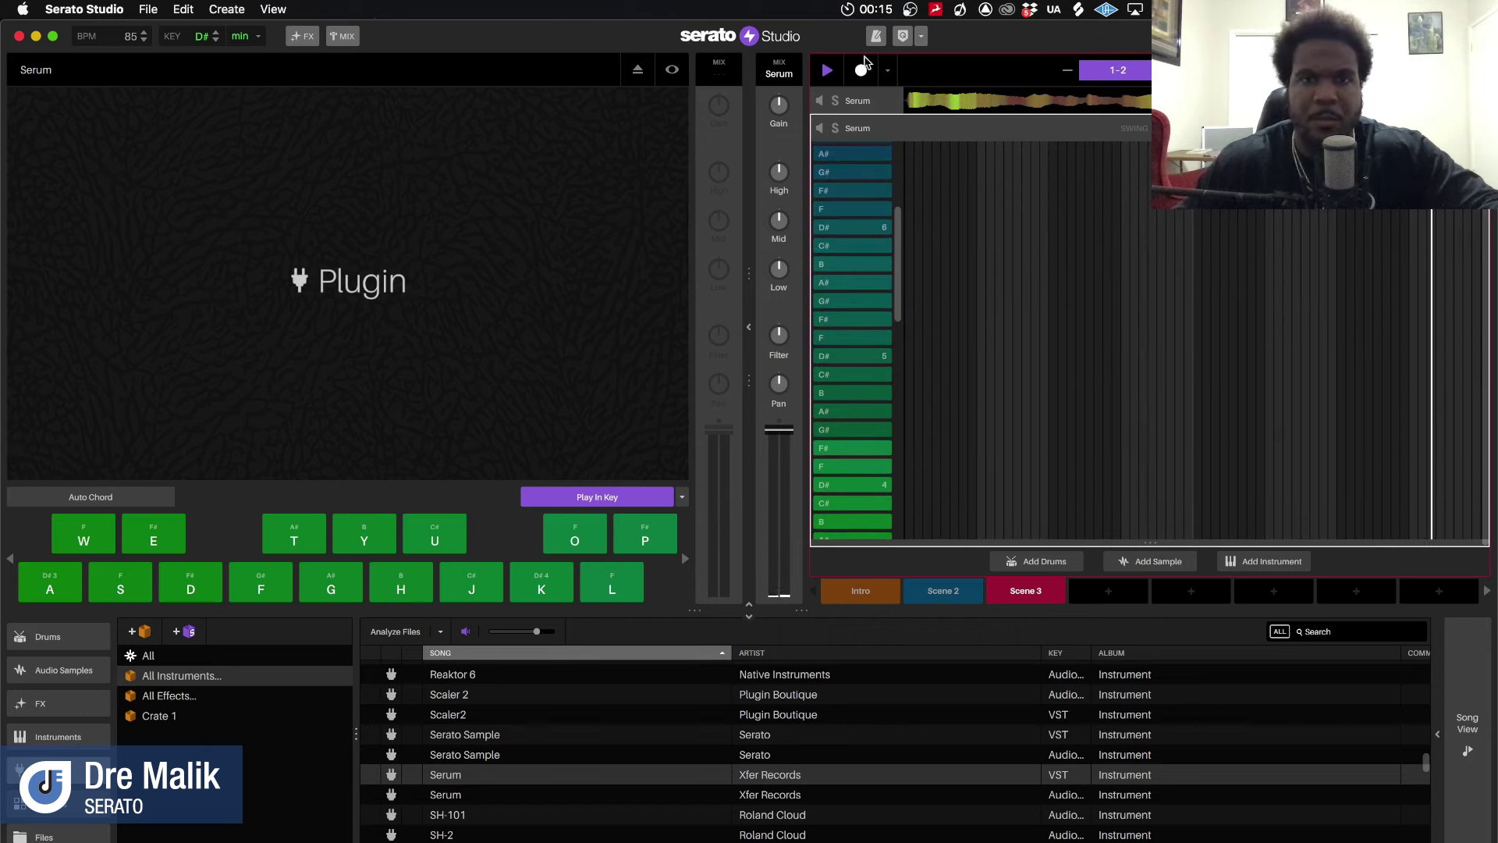
pyautogui.click(343, 36)
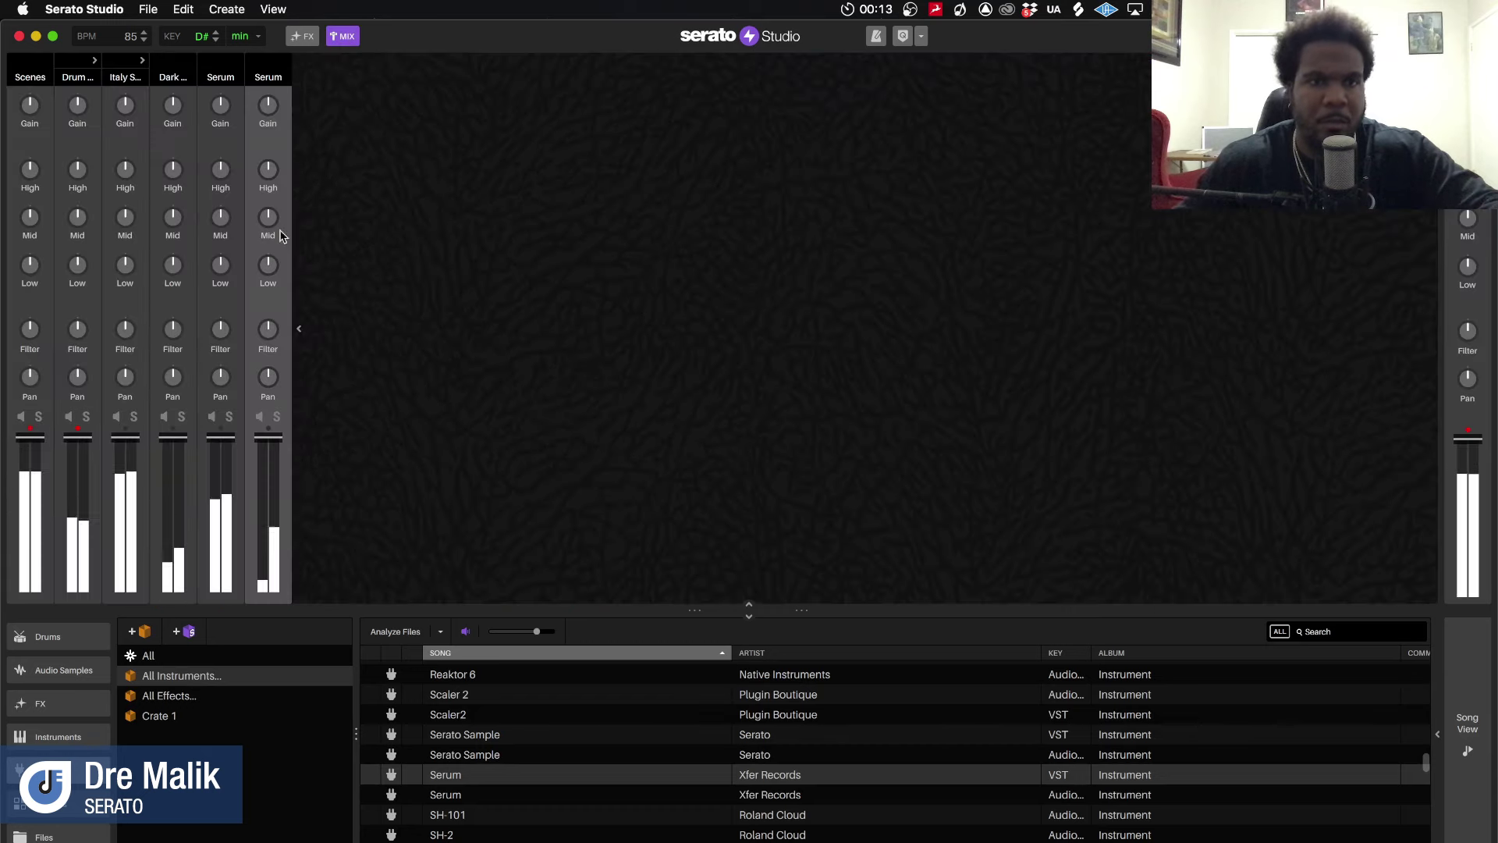
pyautogui.moveTo(267, 444); pyautogui.dragTo(267, 482)
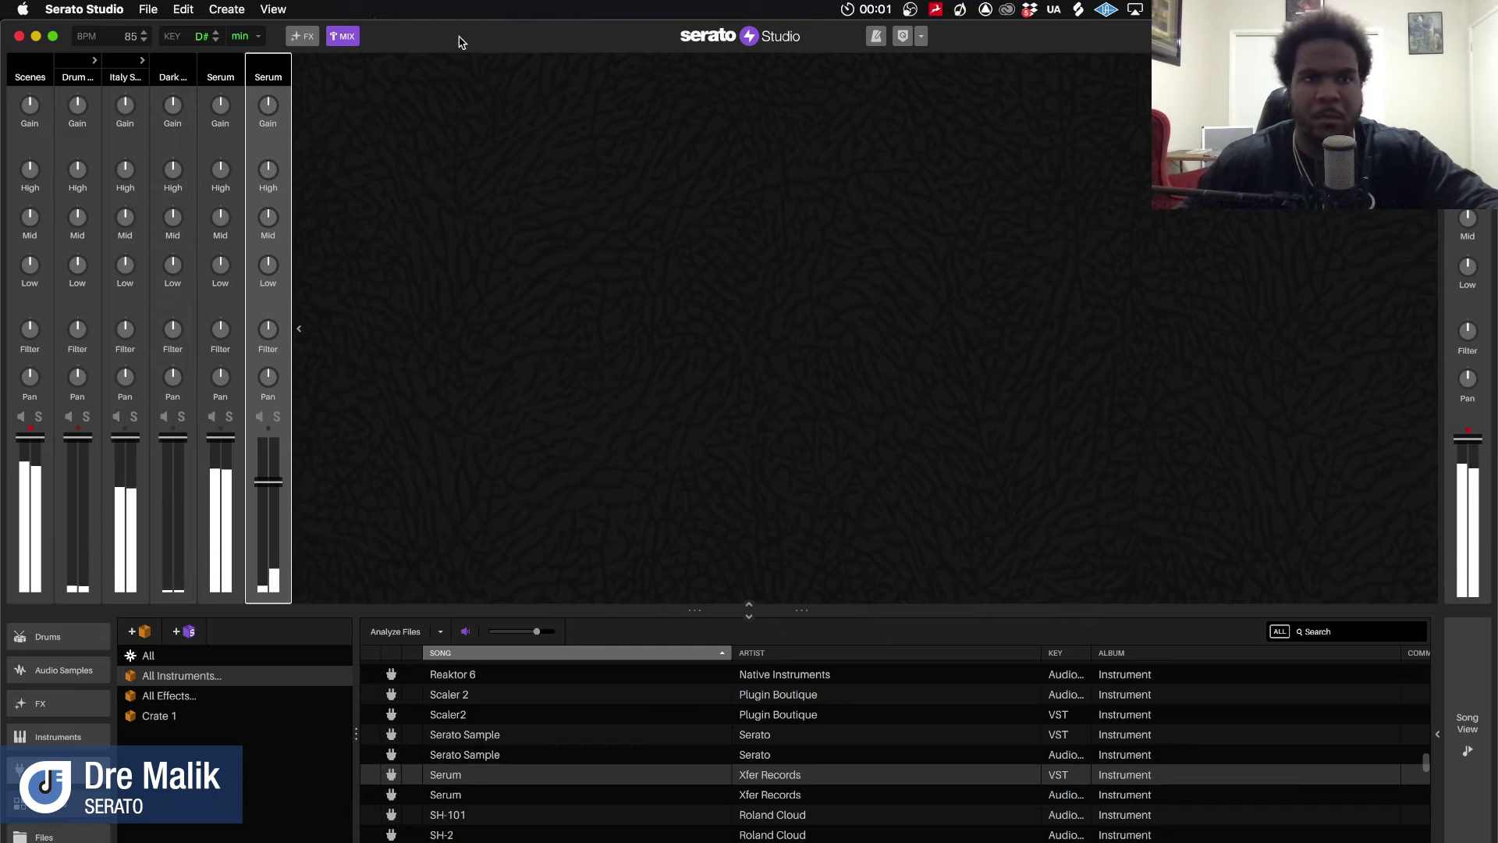
pyautogui.click(333, 39)
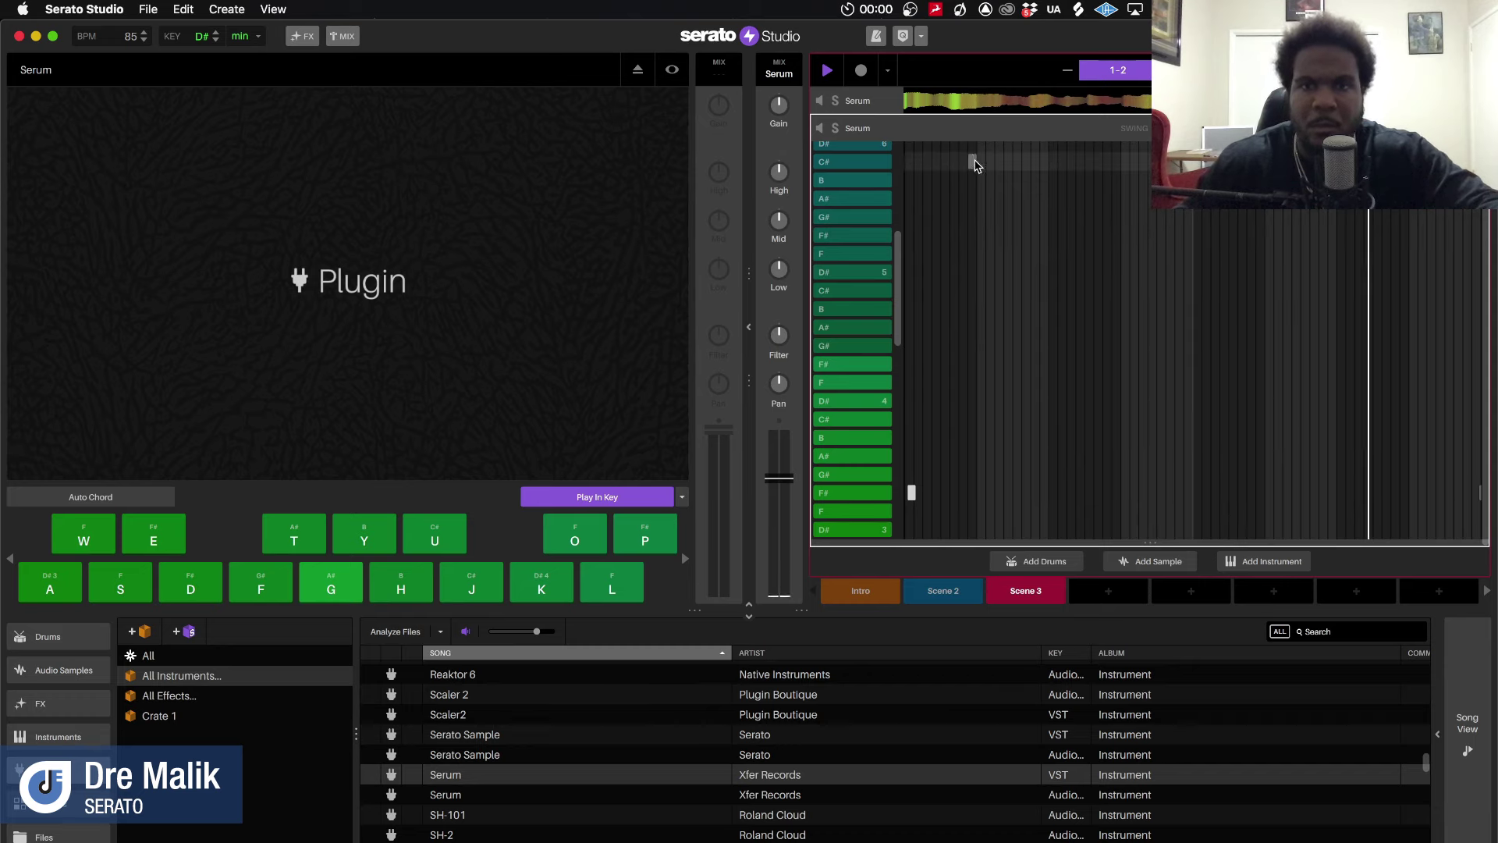
pyautogui.press('space')
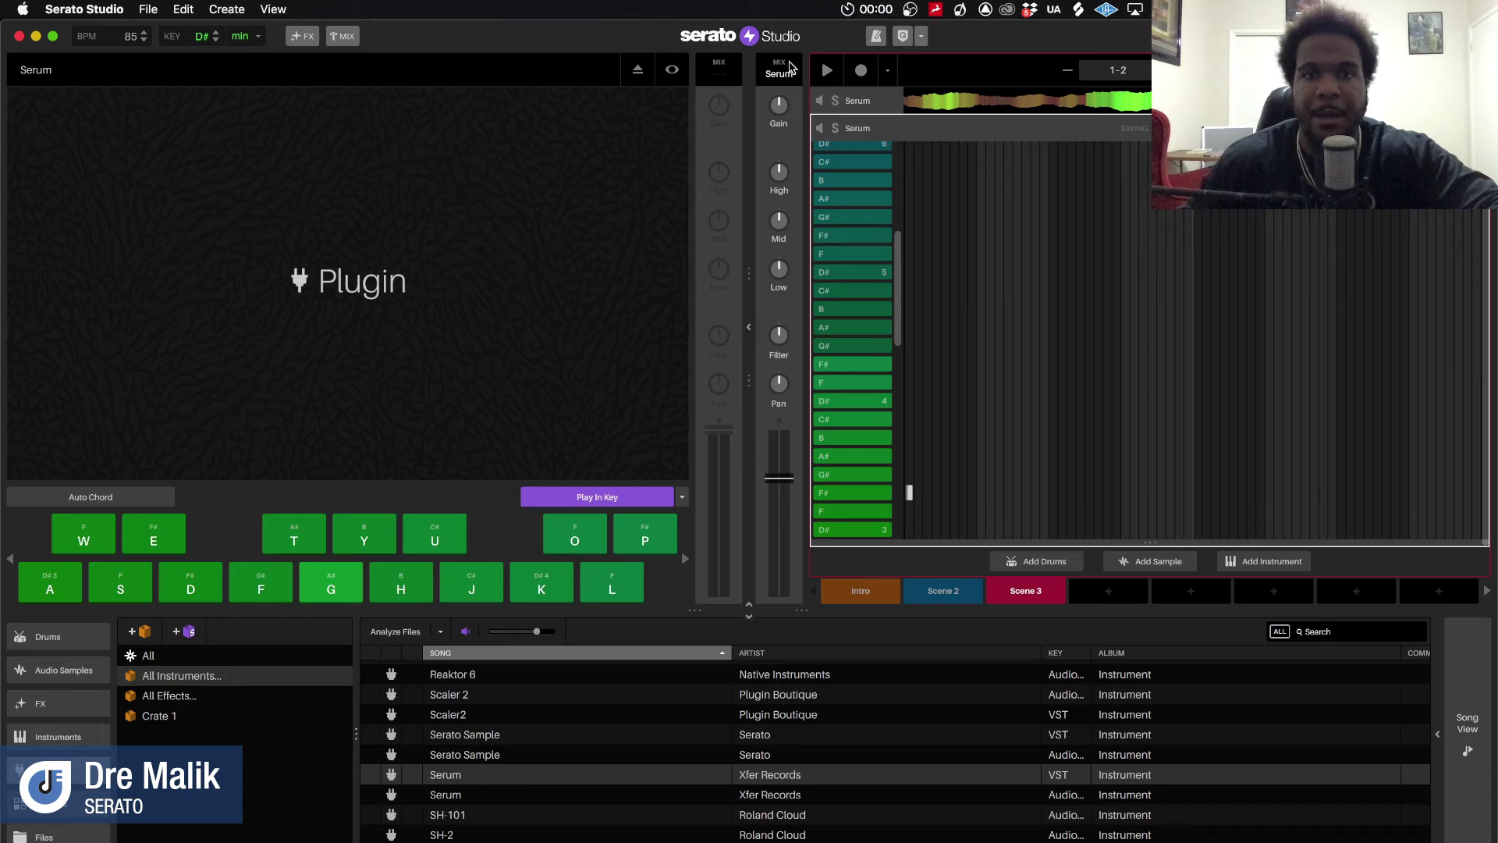
# Open the mixer view and shrink the library area to give the channel strips more height
pyautogui.click(922, 37)
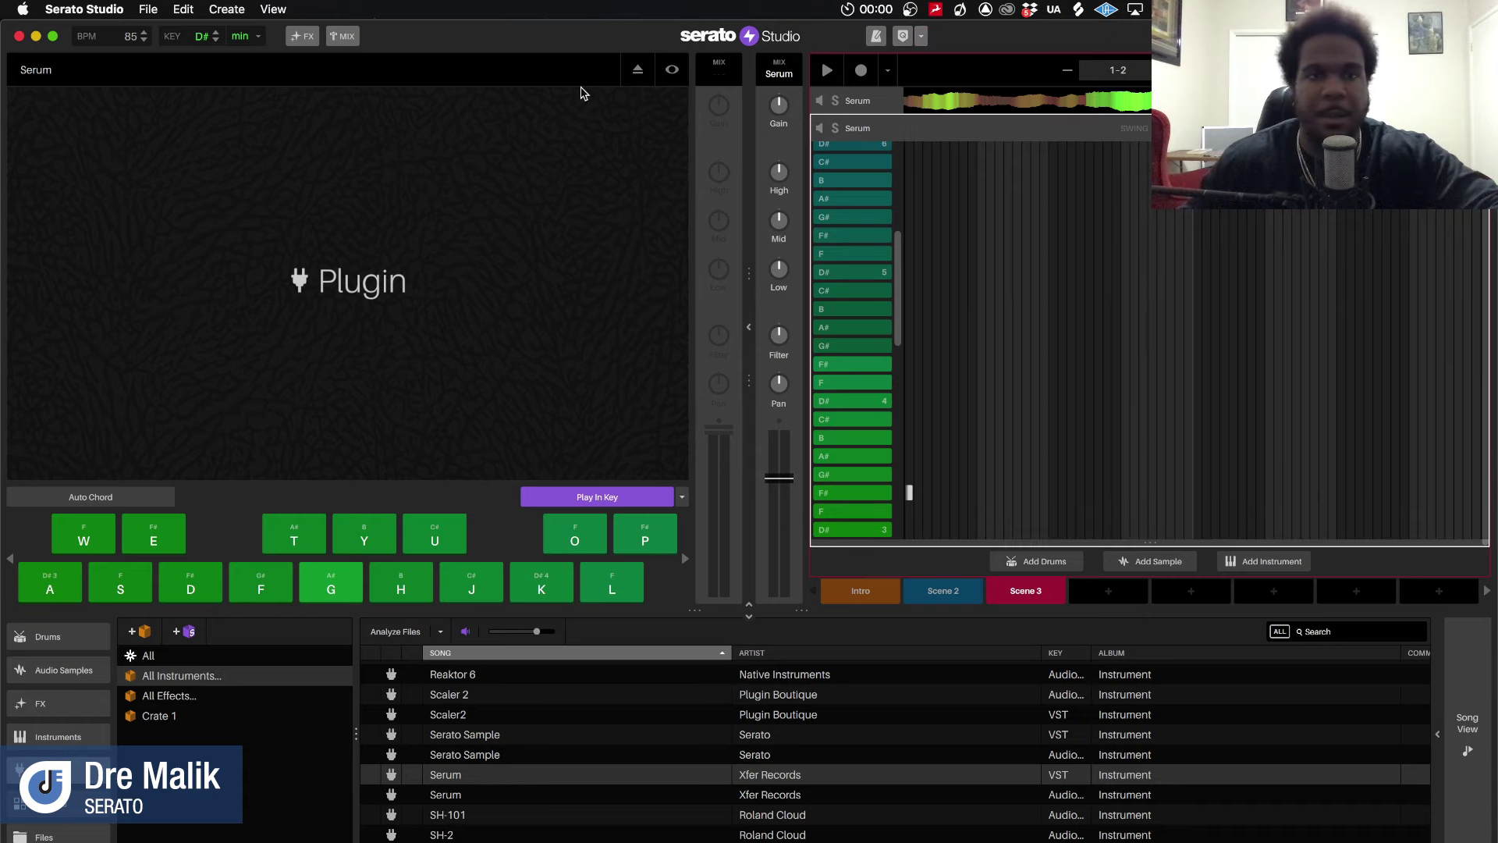
pyautogui.click(347, 39)
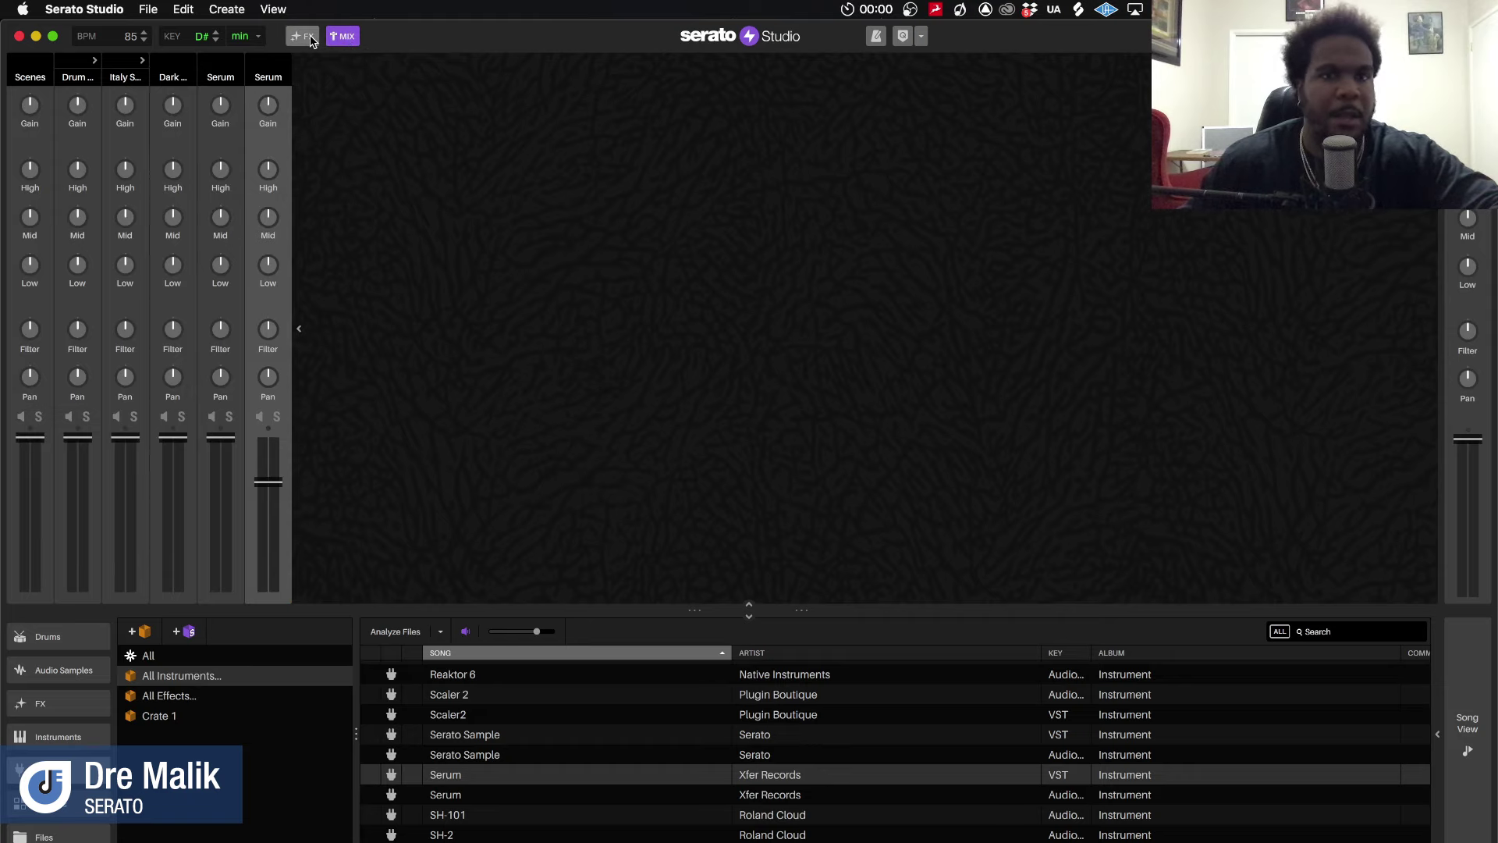
pyautogui.click(309, 39)
pyautogui.click(338, 39)
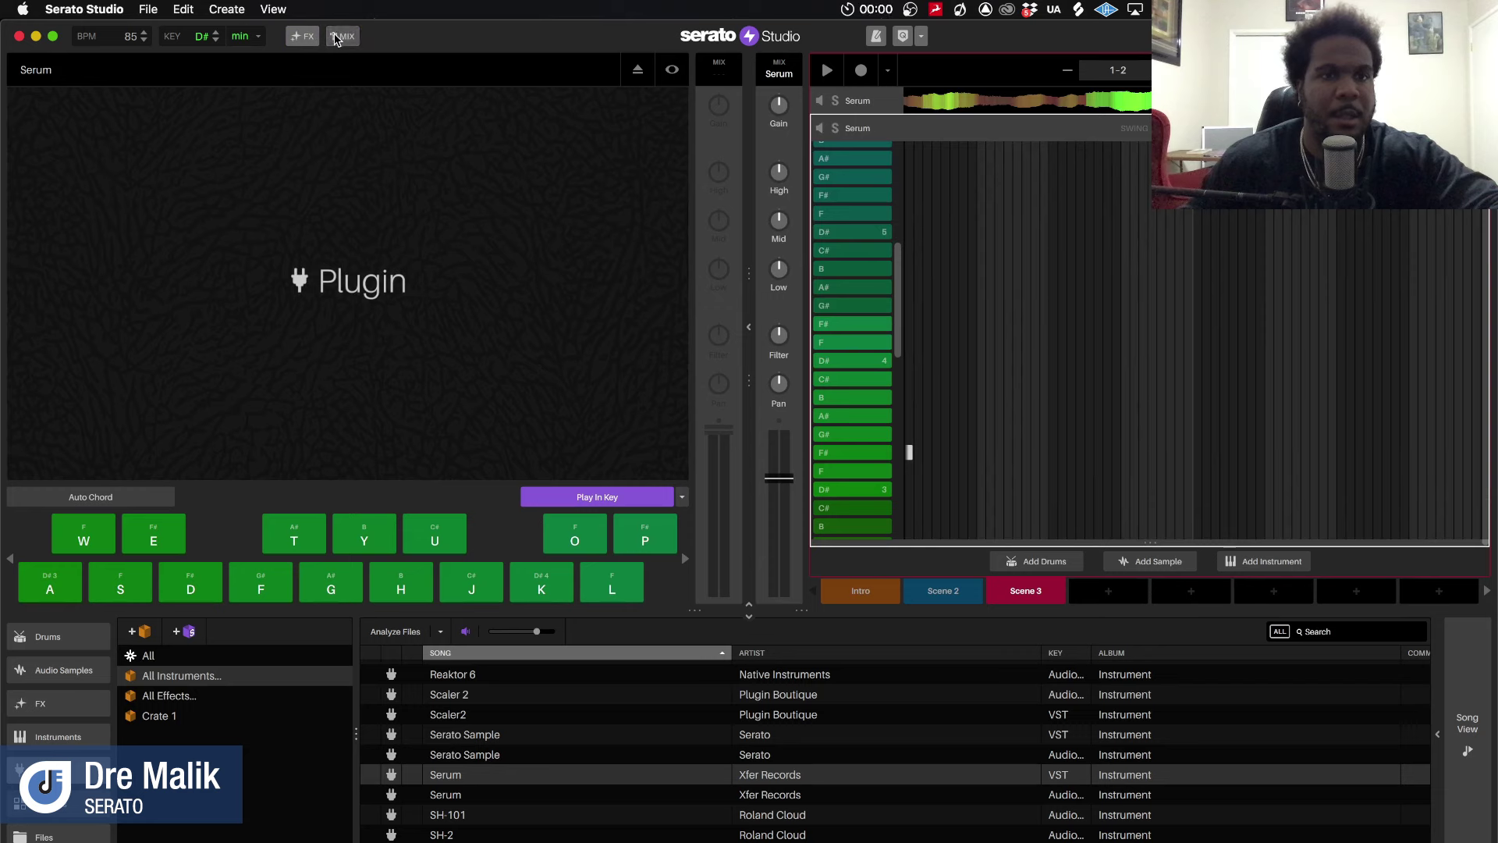
pyautogui.click(333, 39)
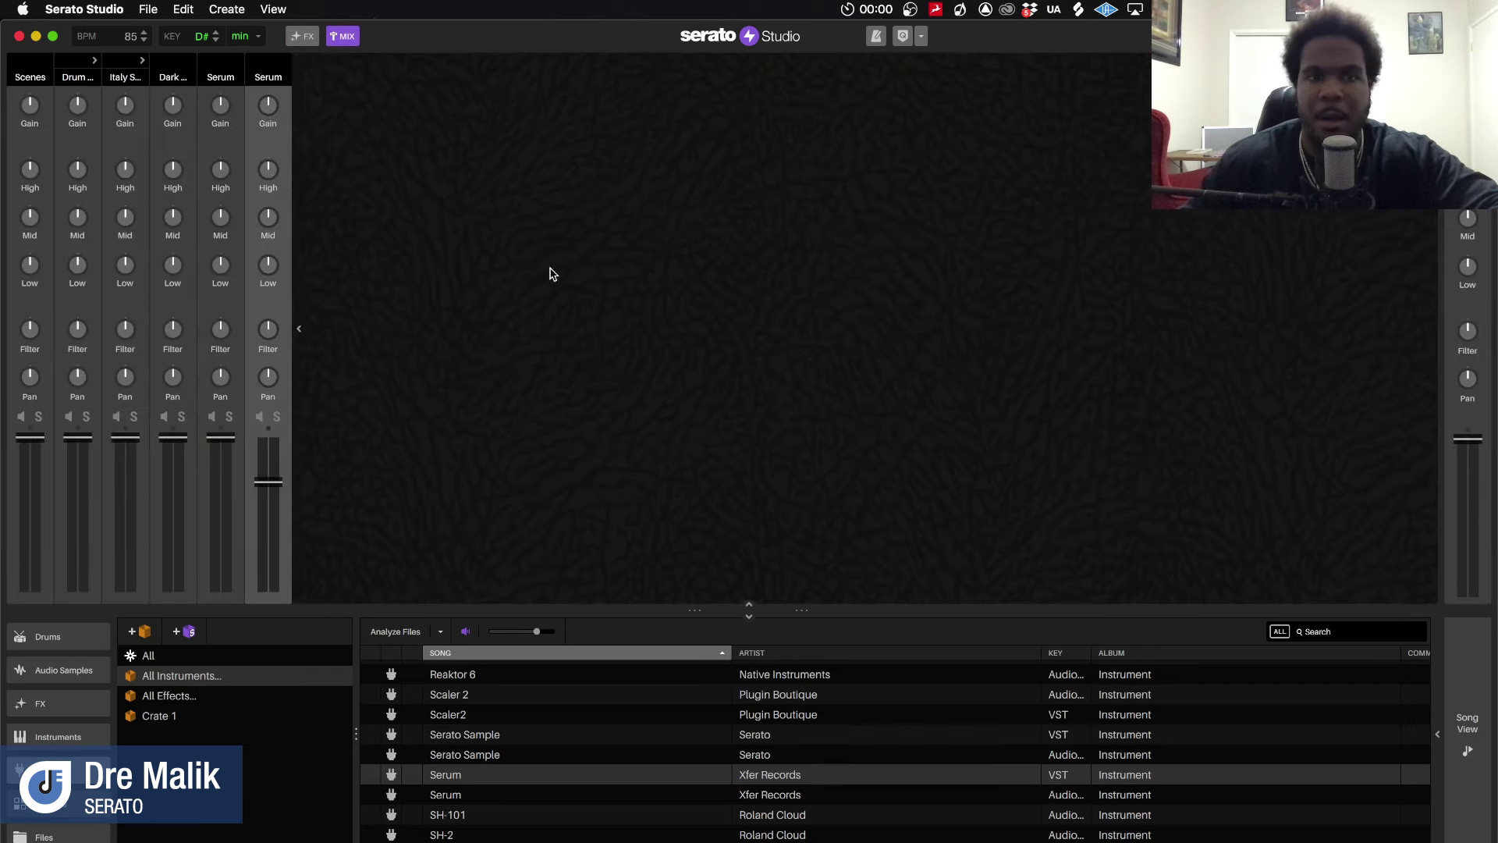
pyautogui.moveTo(529, 613); pyautogui.dragTo(539, 394)
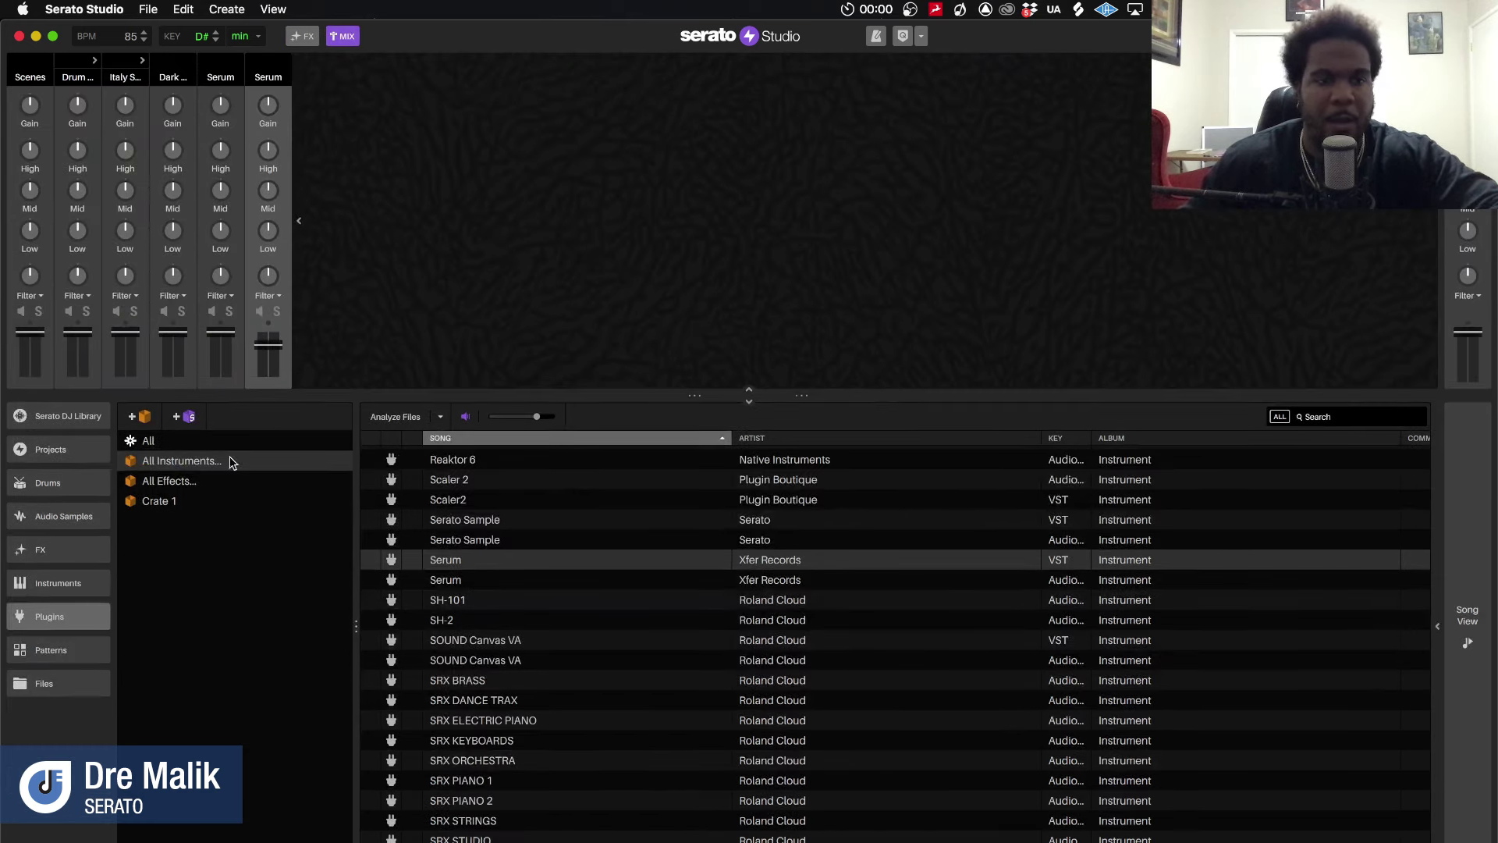
pyautogui.doubleClick(340, 392)
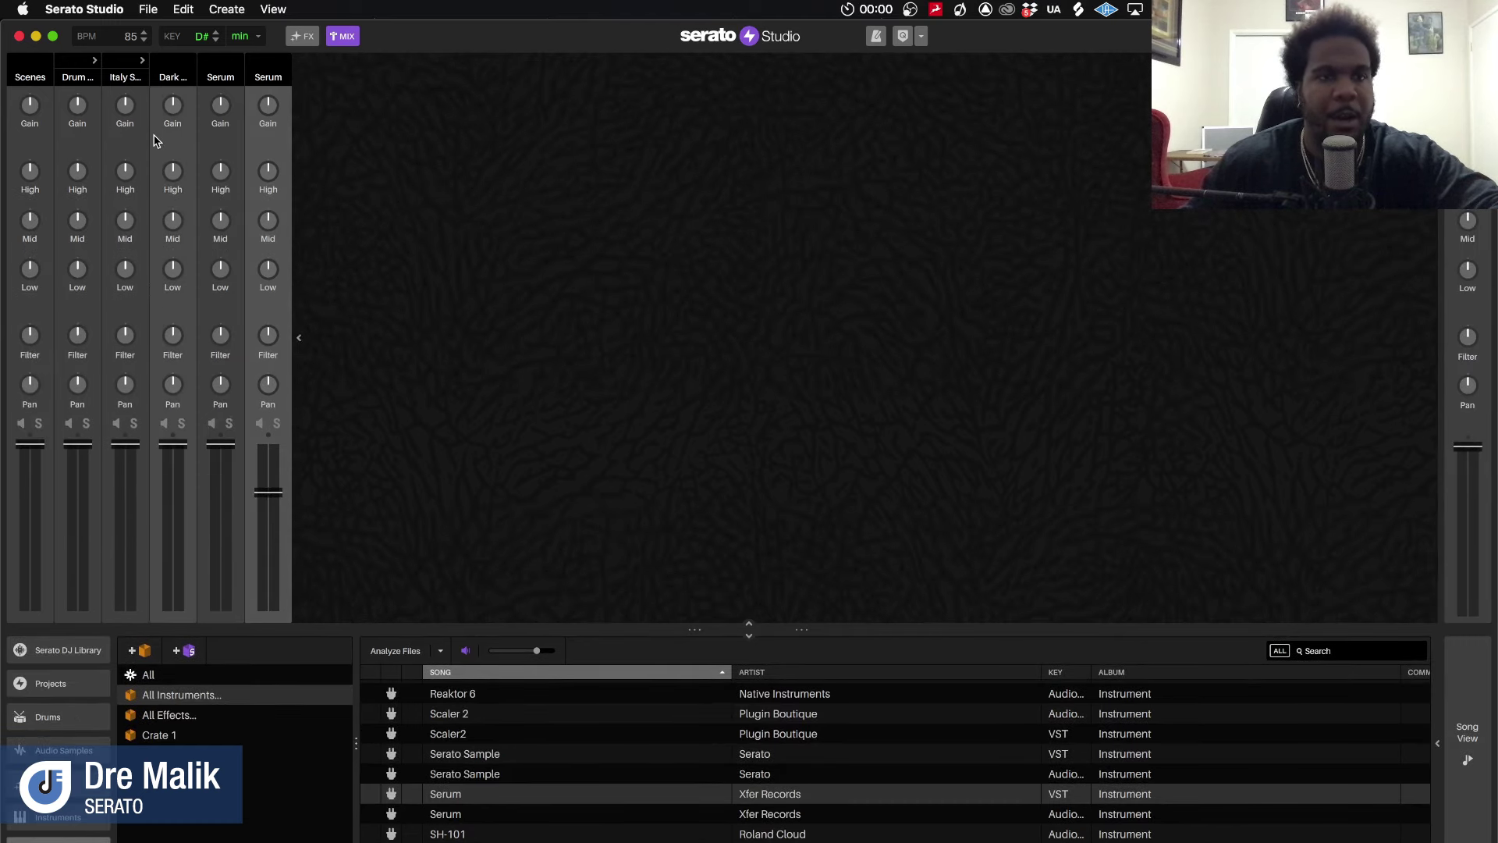
# Play the scene, lower the Scenes channel's volume fader, and trim the Drum and Italy channels' faders slightly
pyautogui.press('space')
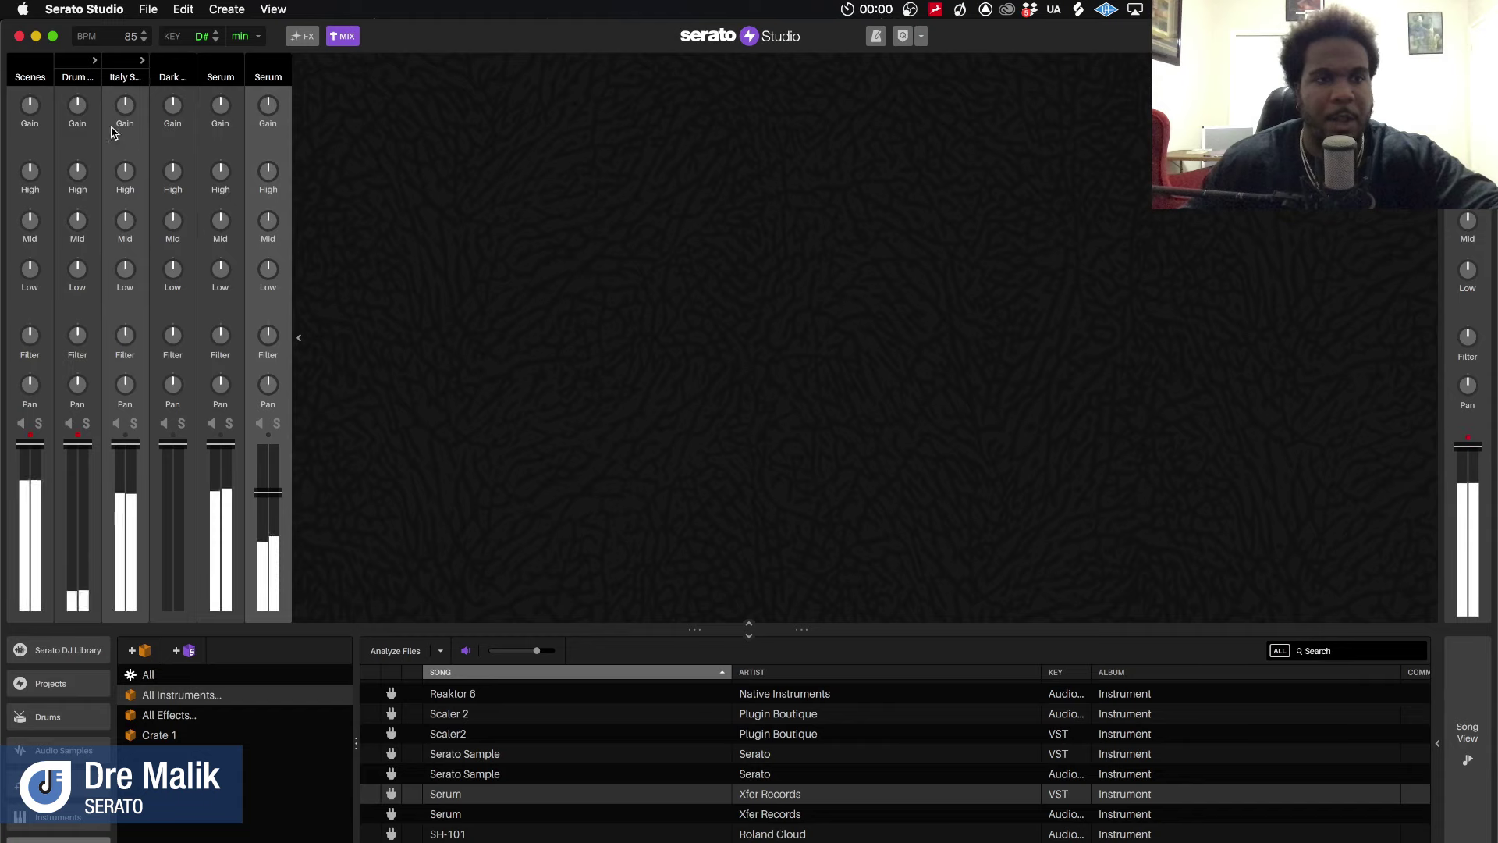
pyautogui.moveTo(30, 443); pyautogui.dragTo(30, 460)
pyautogui.click(77, 429)
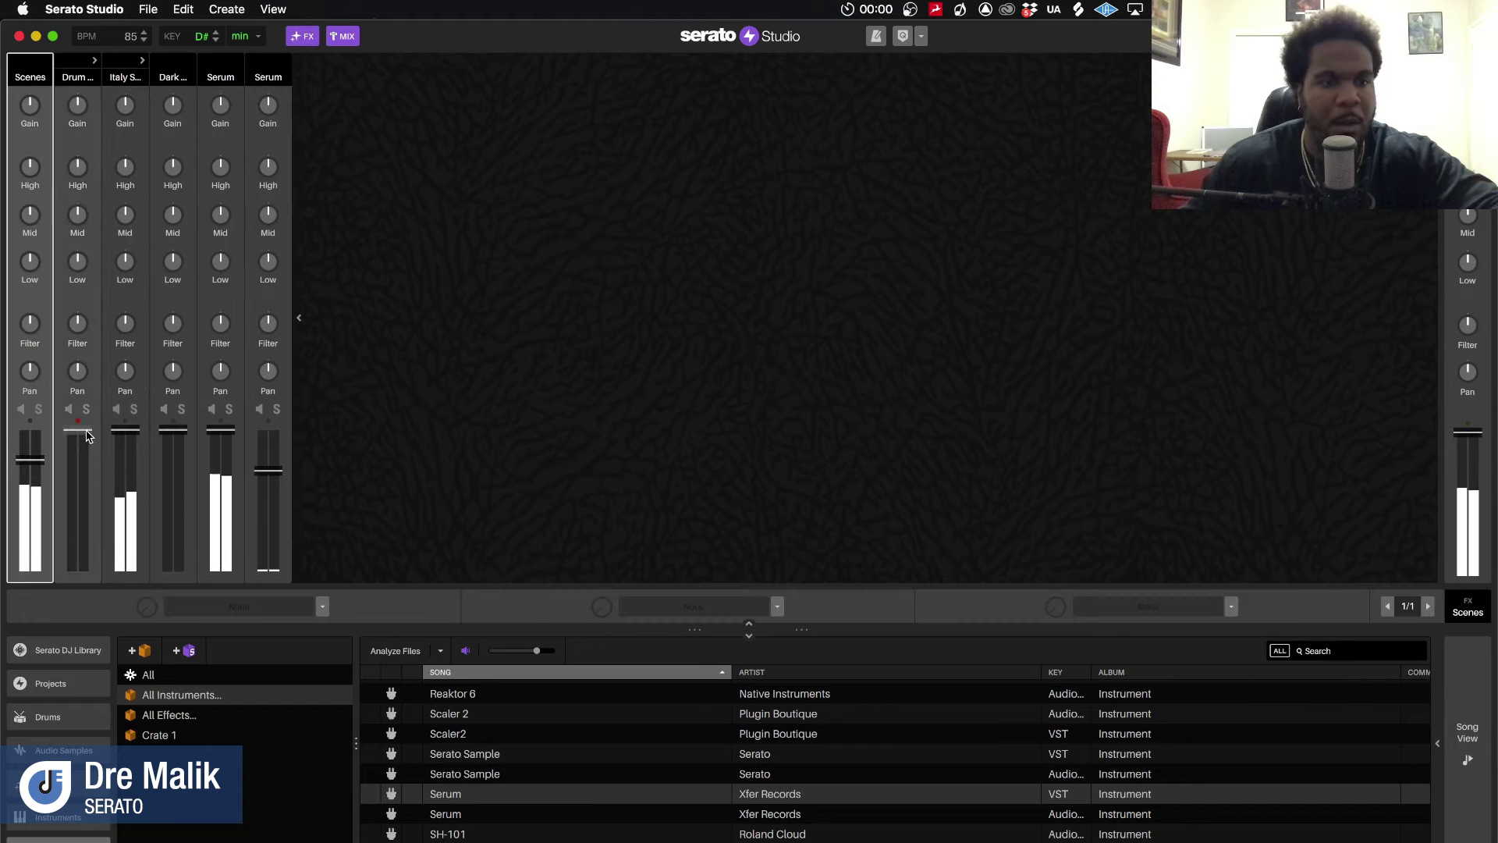
pyautogui.click(125, 448)
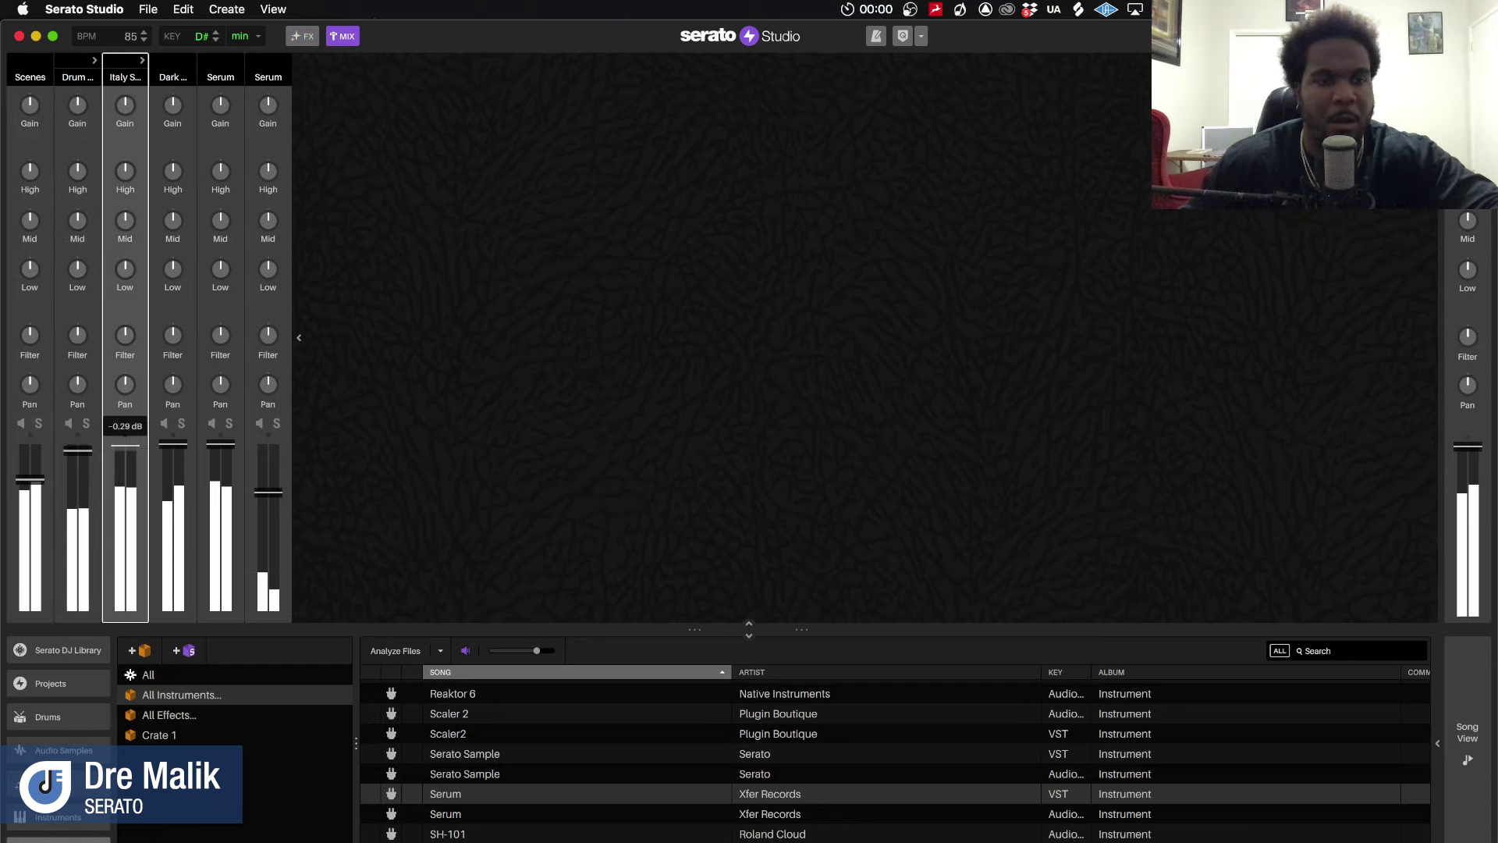
# Lower the volume faders of both Serum channels, trim the Dark channel slightly, and stop playback
pyautogui.moveTo(277, 505); pyautogui.dragTo(275, 523)
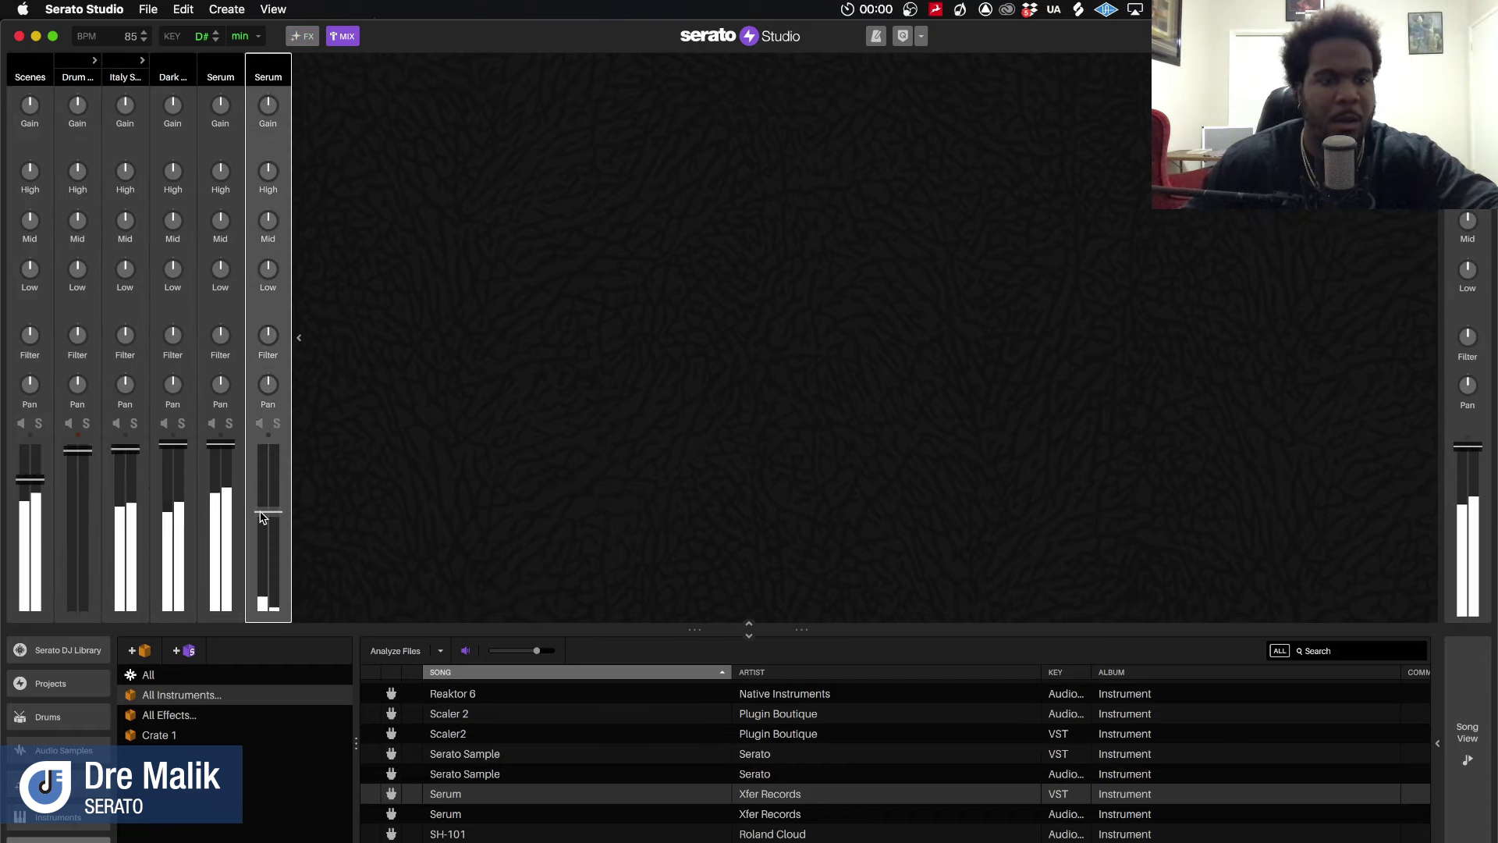
pyautogui.click(219, 461)
pyautogui.moveTo(220, 459); pyautogui.dragTo(220, 489)
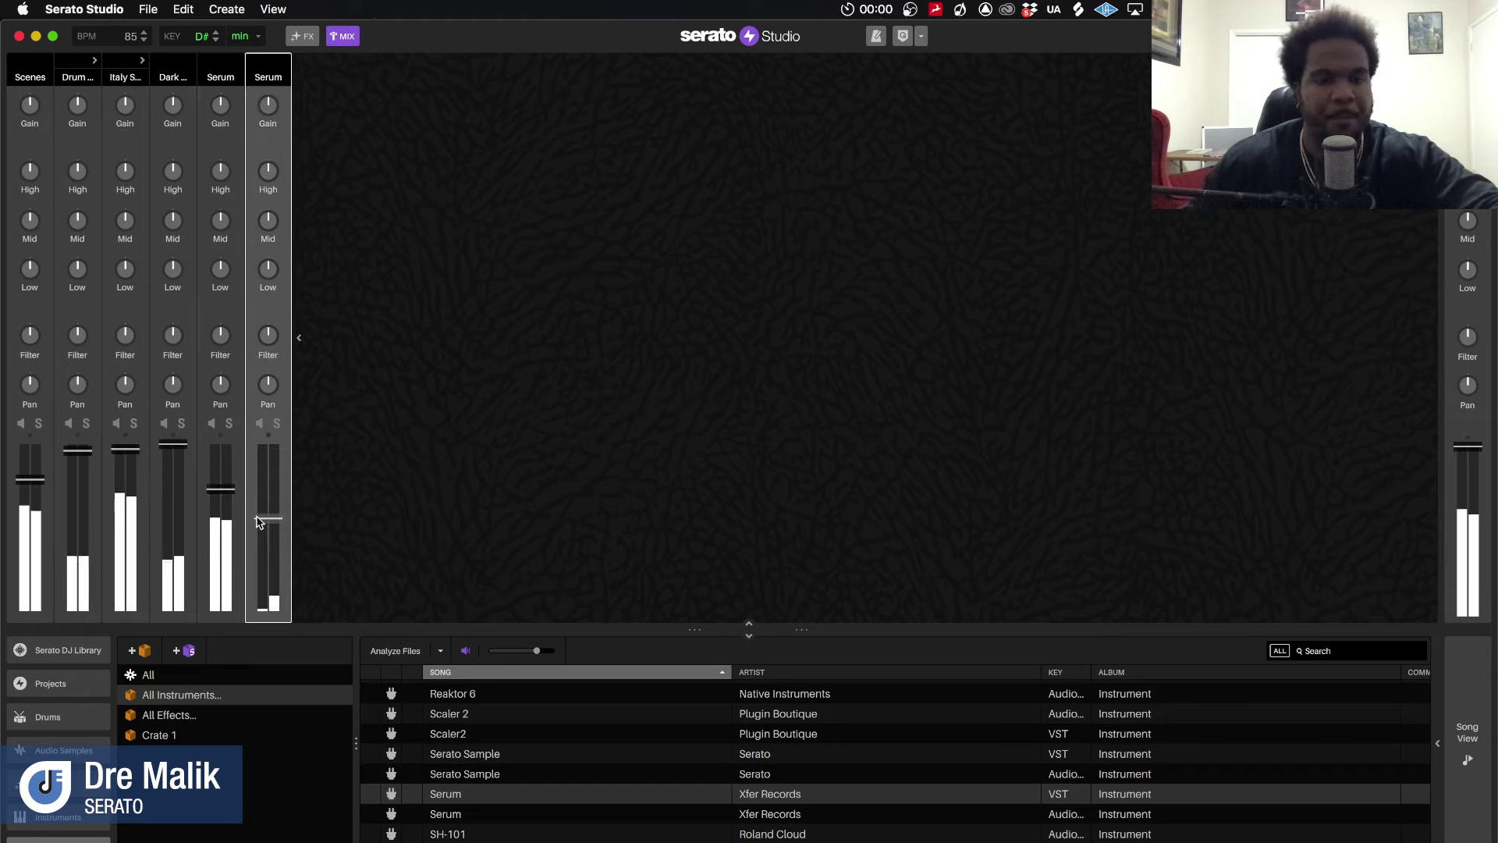
pyautogui.click(172, 445)
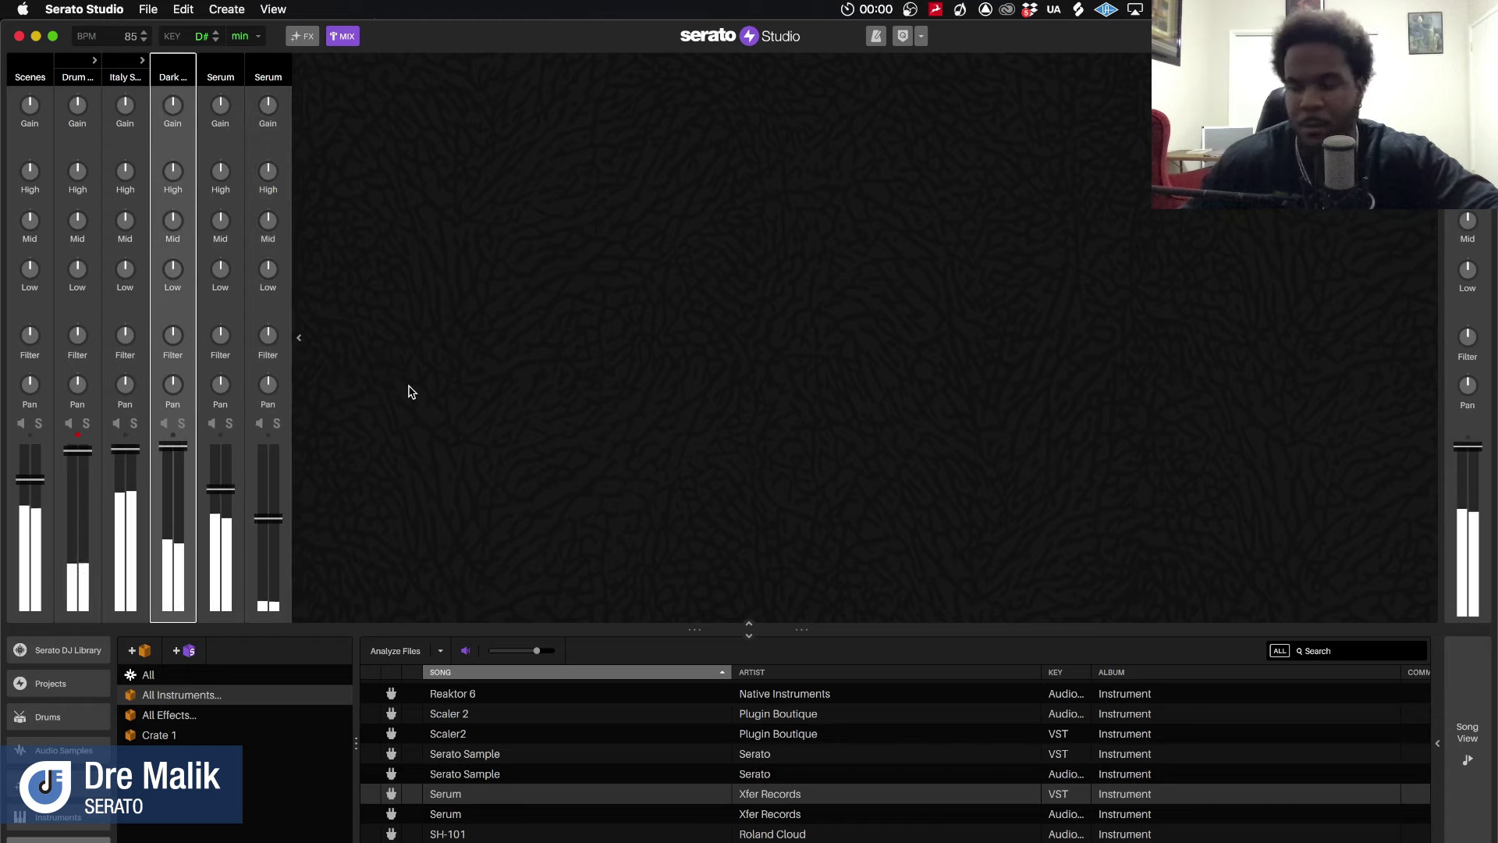
pyautogui.press('space')
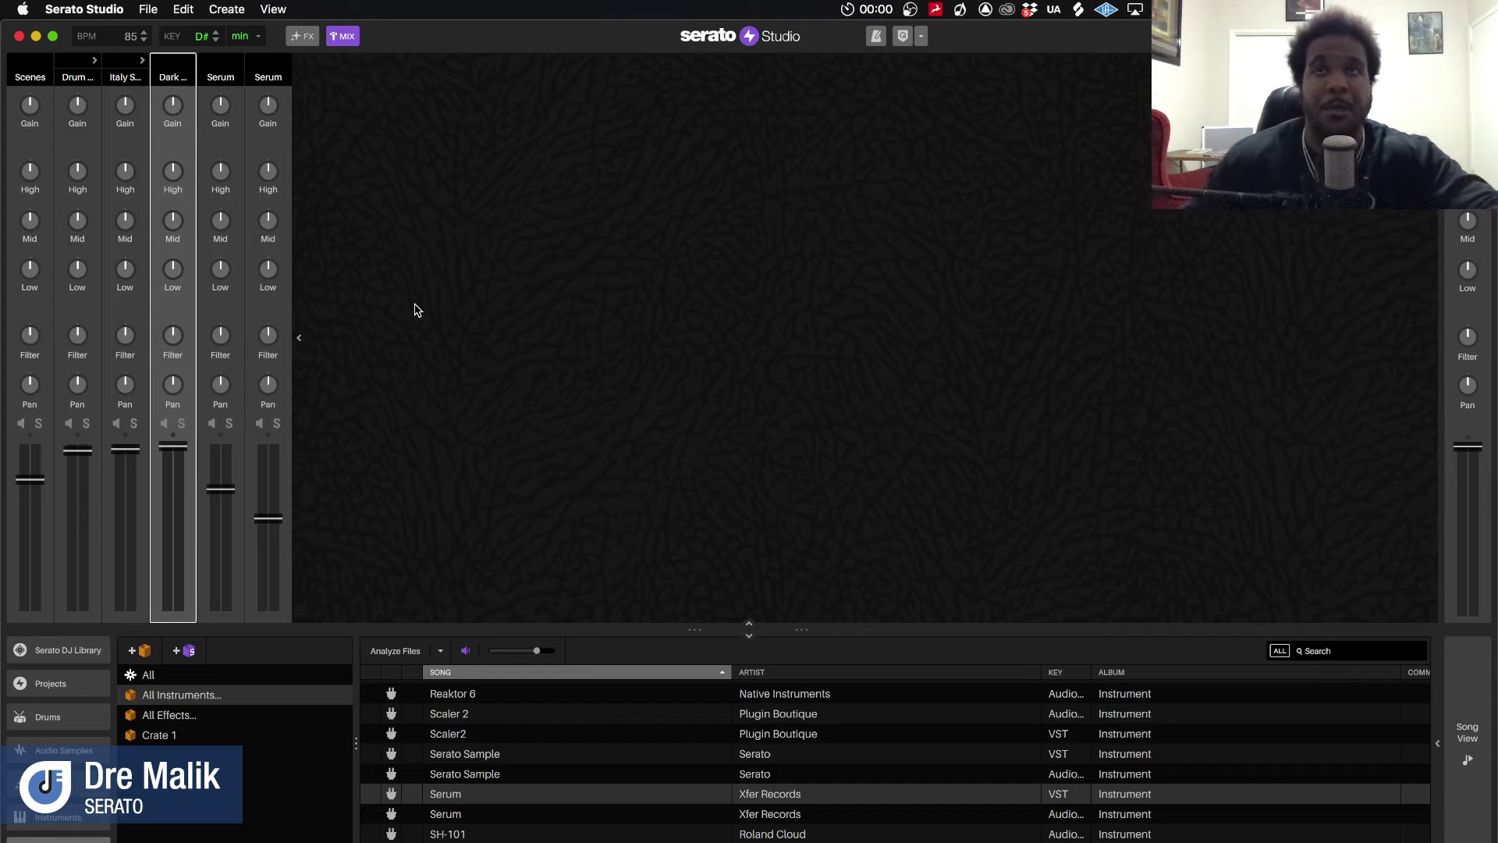